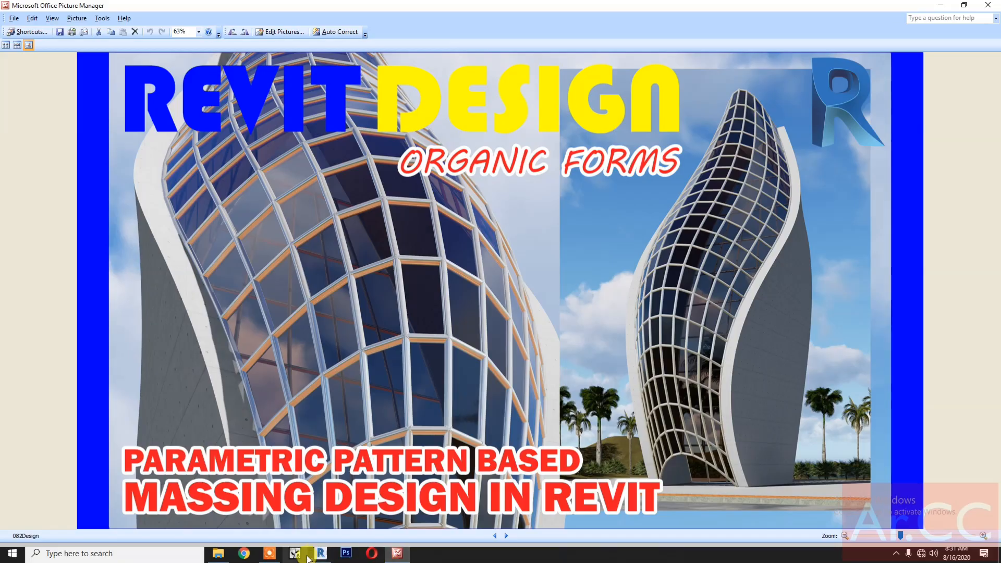
Switch to Revit and create a new family from the Metric Generic Model Pattern Based template
left_click(321, 553)
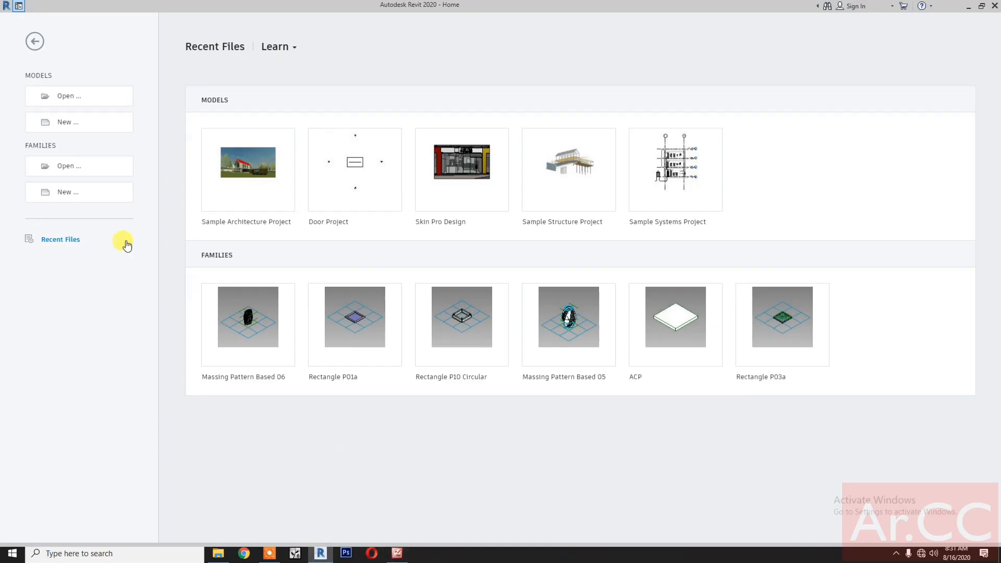
left_click(110, 201)
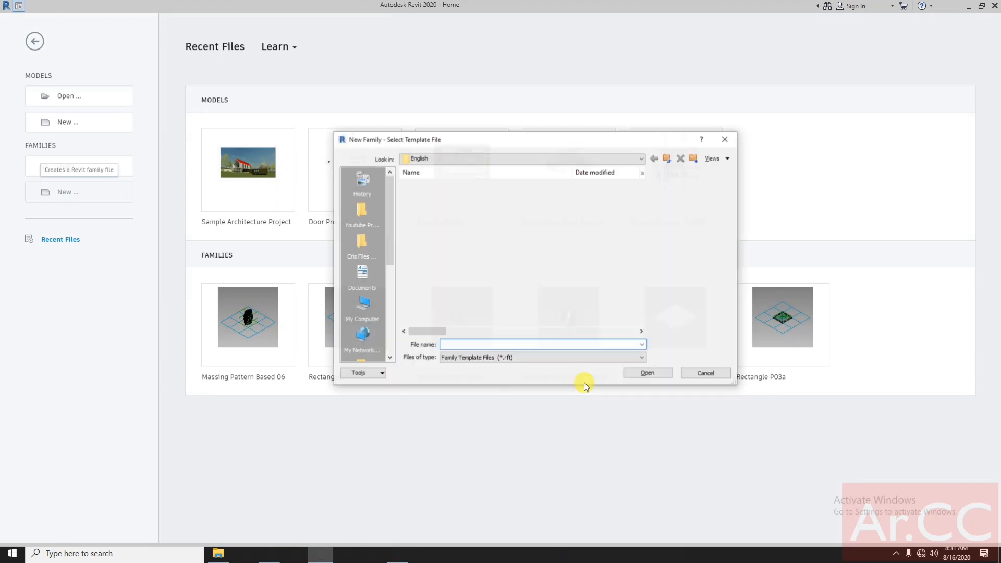
scroll(599, 315, "down", 5)
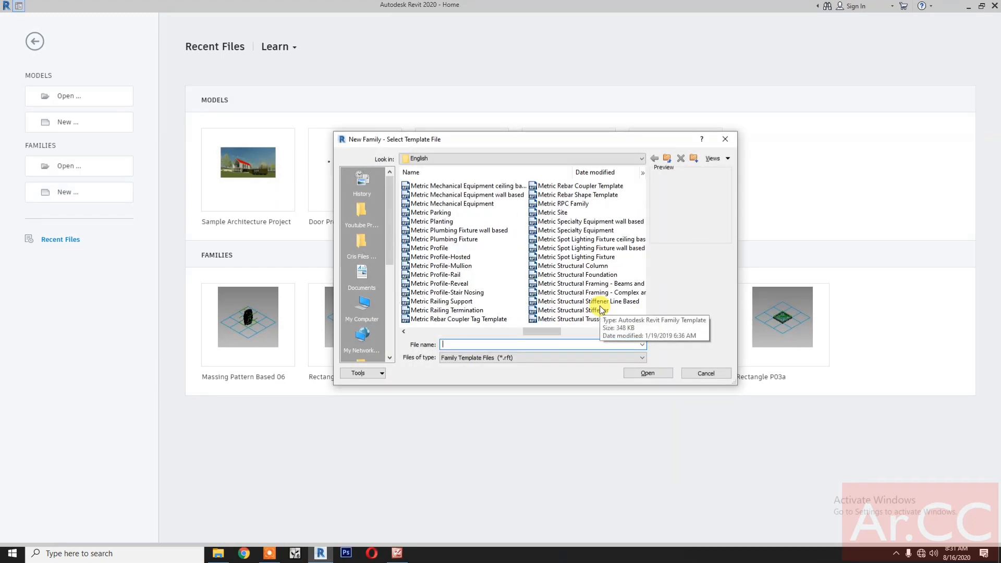
scroll(599, 313, "down", 3)
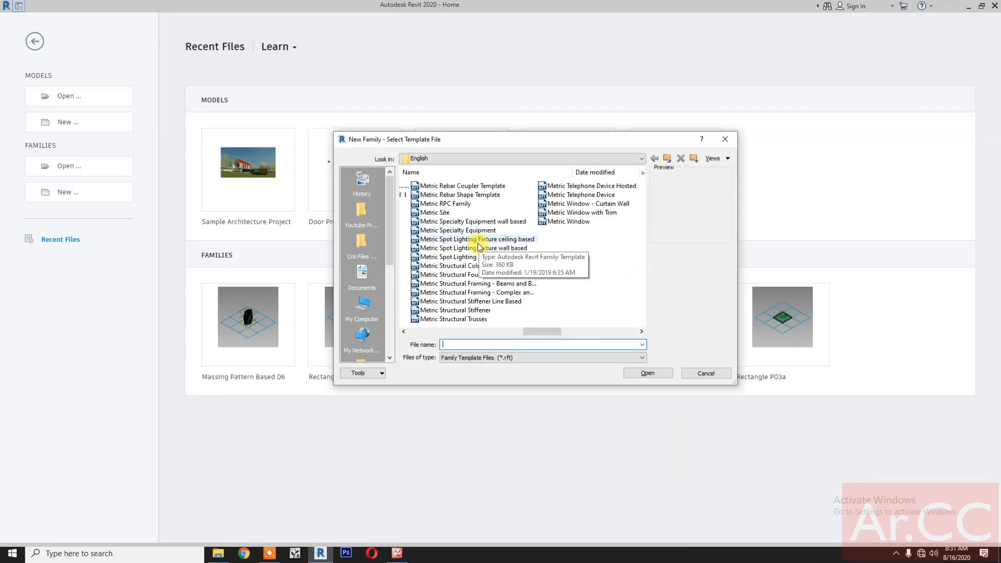
scroll(477, 248, "up", 3)
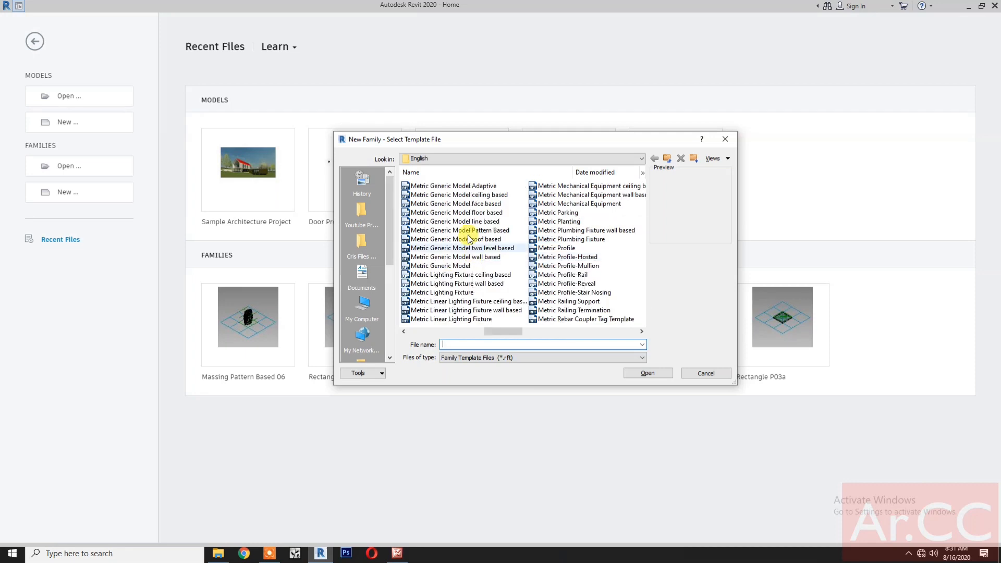
left_click(469, 232)
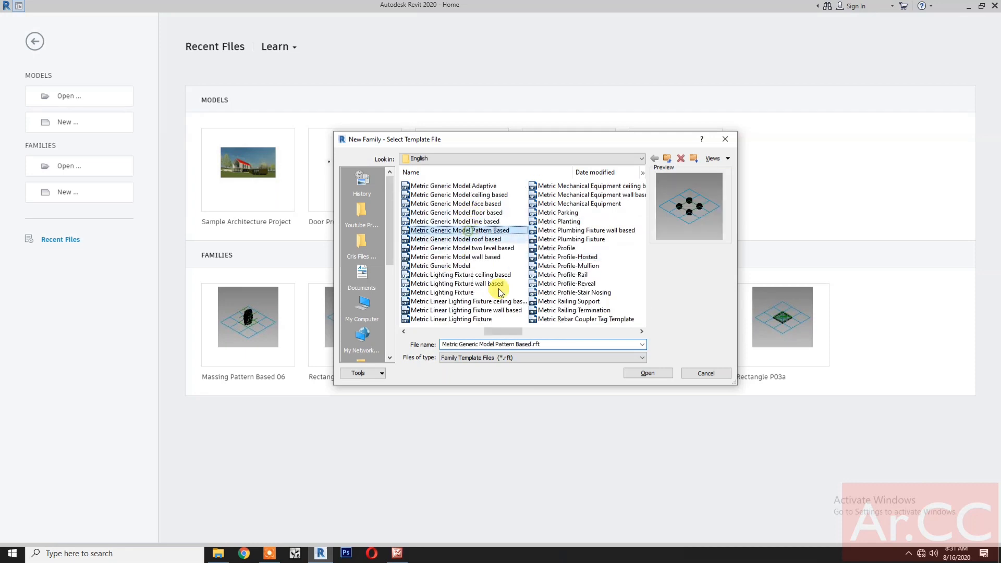
left_click(636, 373)
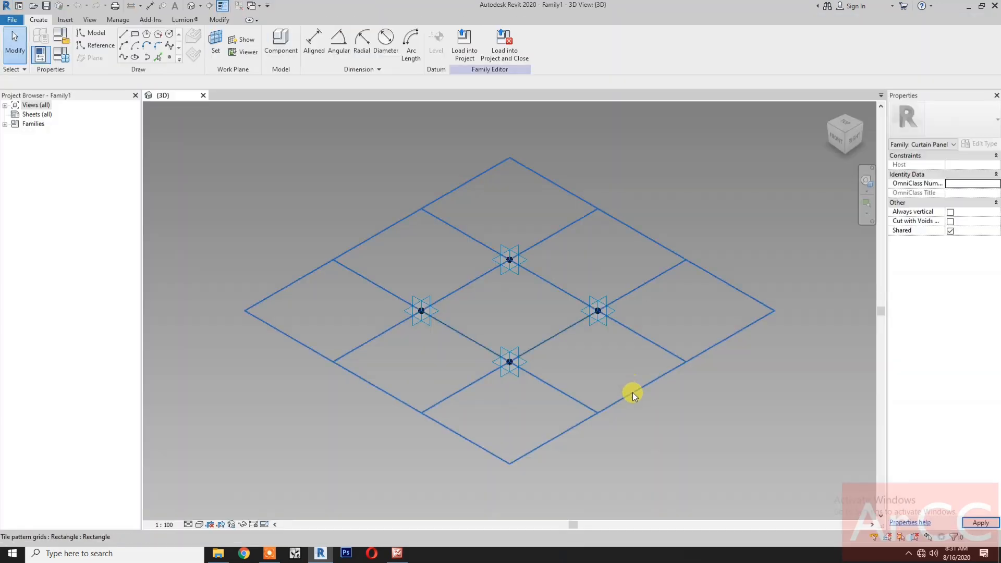
Set the rectangular tile pattern grid's horizontal and vertical spacing to 20000
left_click(633, 394)
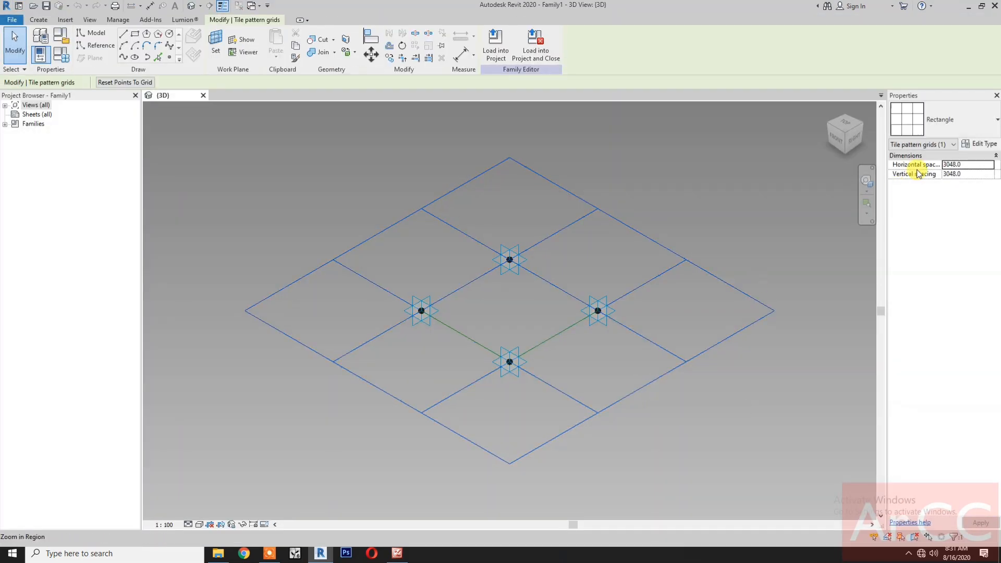
left_click(967, 163)
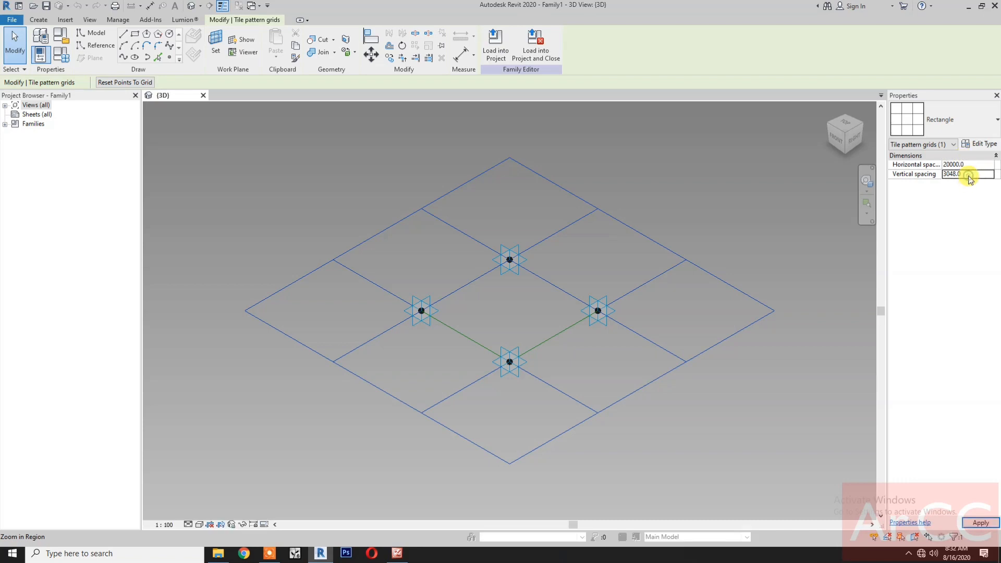
left_click(969, 175)
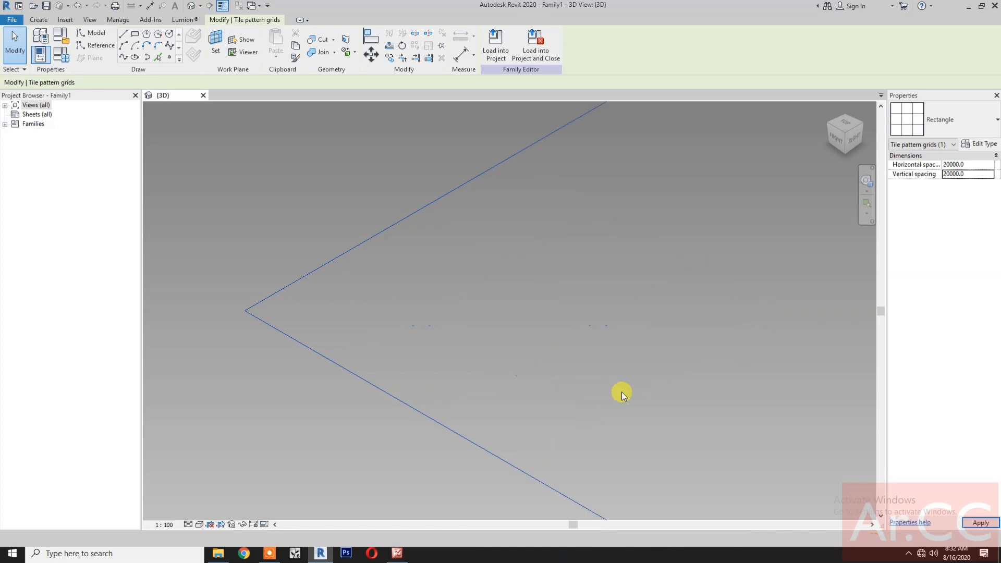
scroll(620, 390, "up", 1)
scroll(598, 349, "down", 7)
scroll(655, 373, "down", 3)
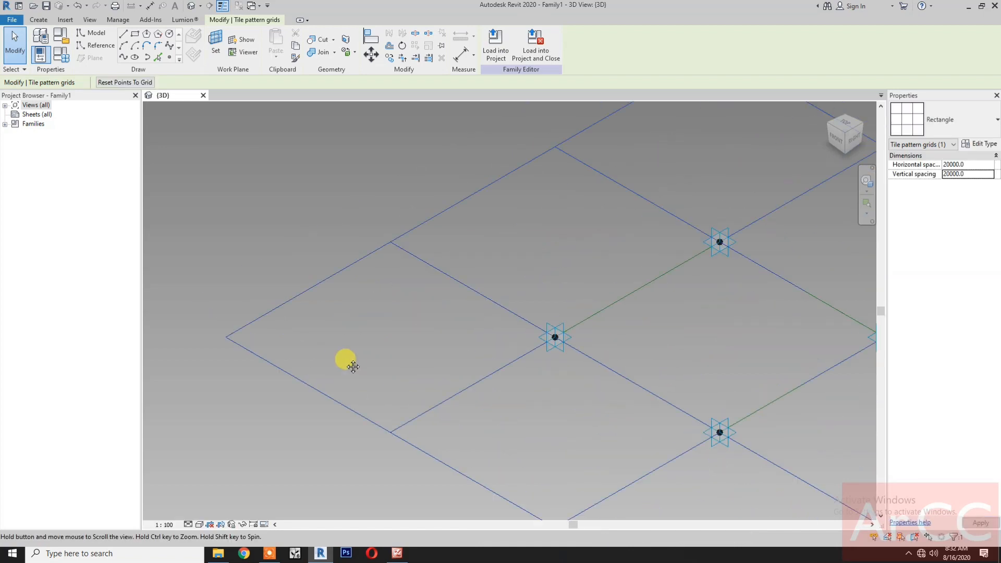
middle_click_drag(346, 360, 191, 352)
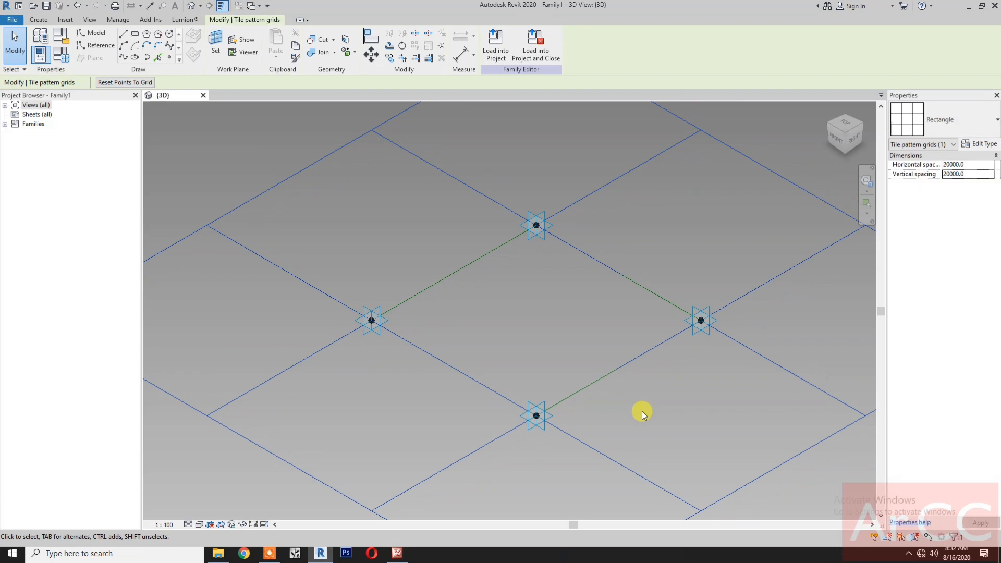
middle_click_drag(643, 410, 628, 409)
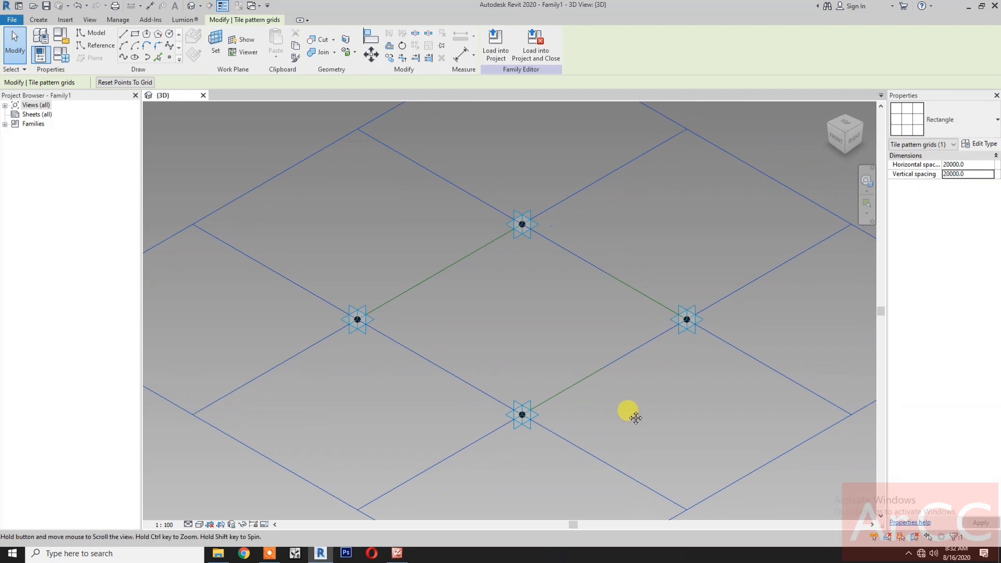
Place reference points on adaptive points 1 and 4, using each point's horizontal plane as the work plane
left_click(107, 47)
left_click(169, 56)
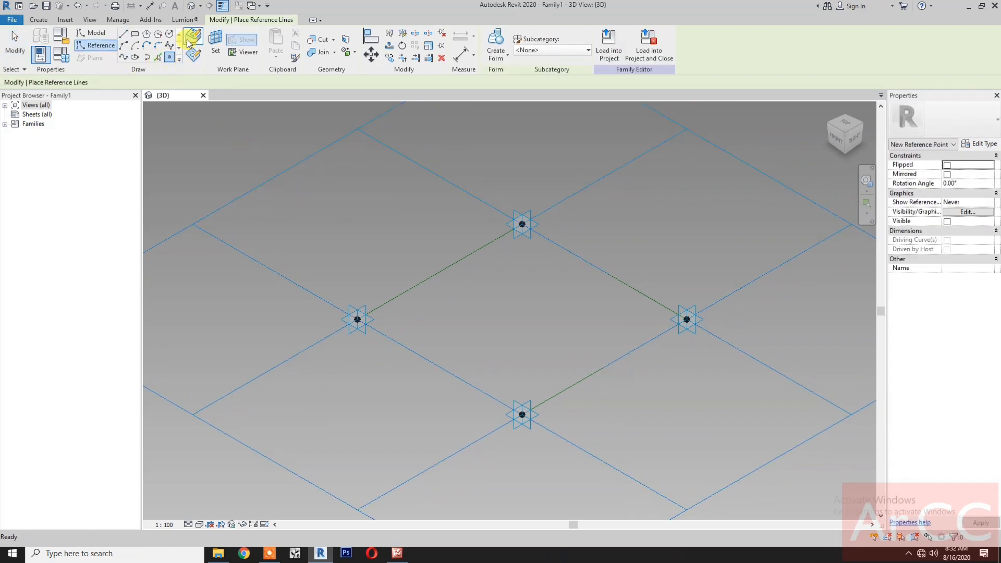
left_click(189, 42)
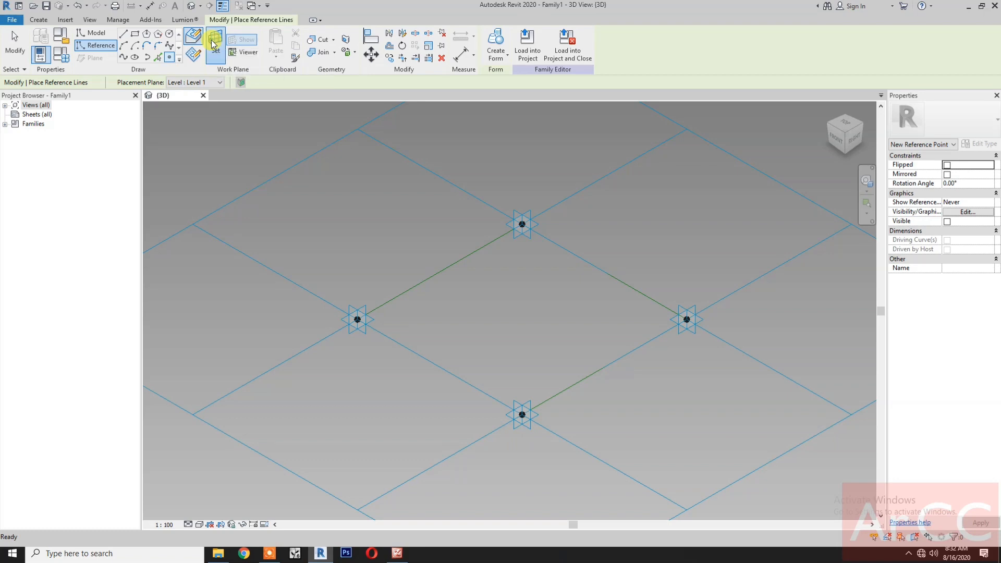
key("Escape")
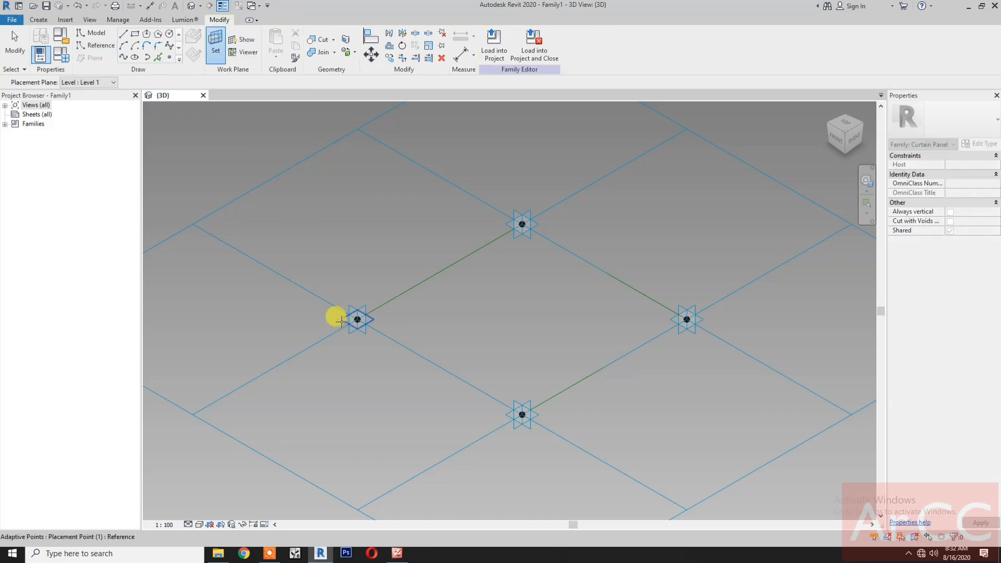
left_click(351, 319)
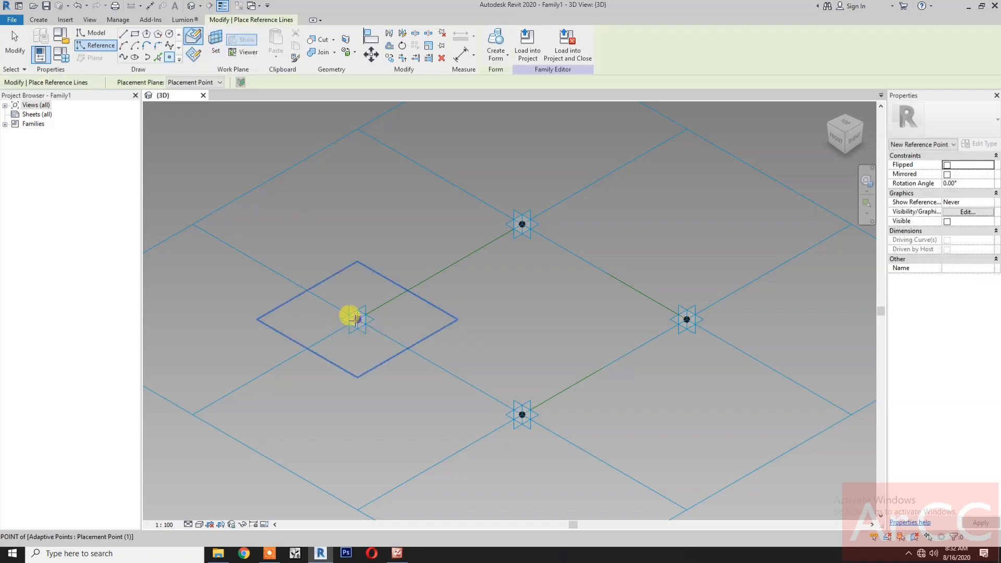
left_click(216, 52)
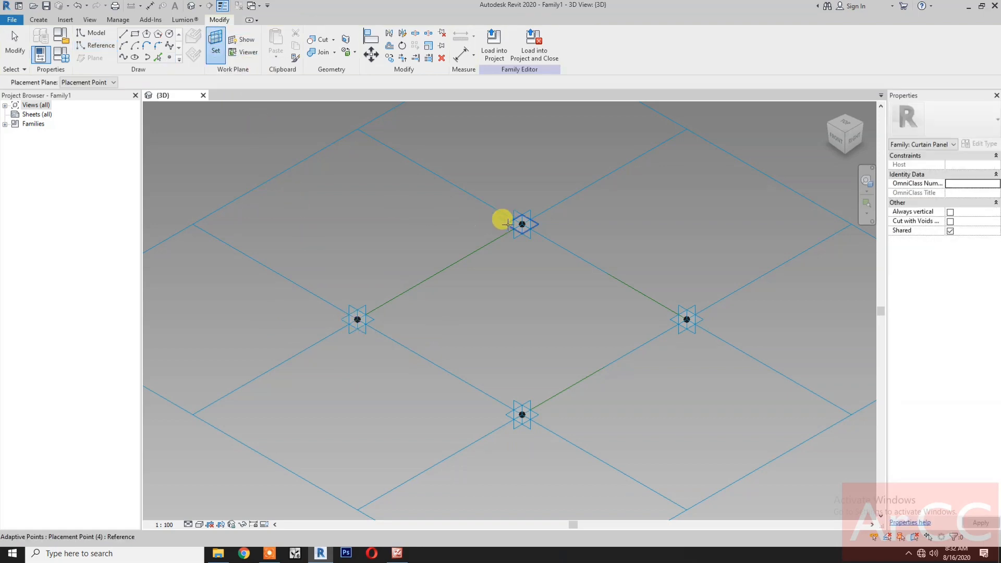
left_click(521, 224)
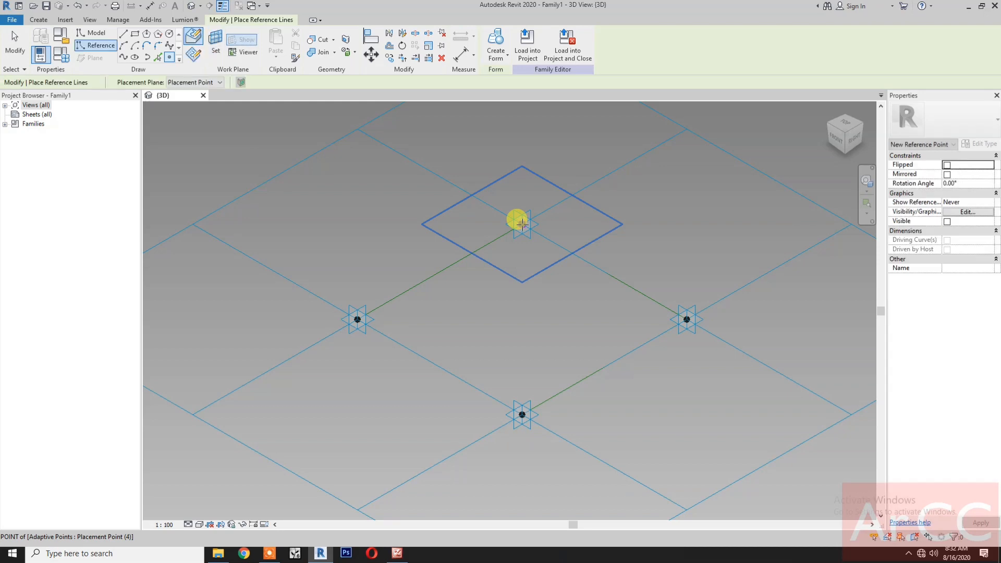
Place reference points on adaptive points 3 and 2, using each point's horizontal plane as the work plane
left_click(212, 50)
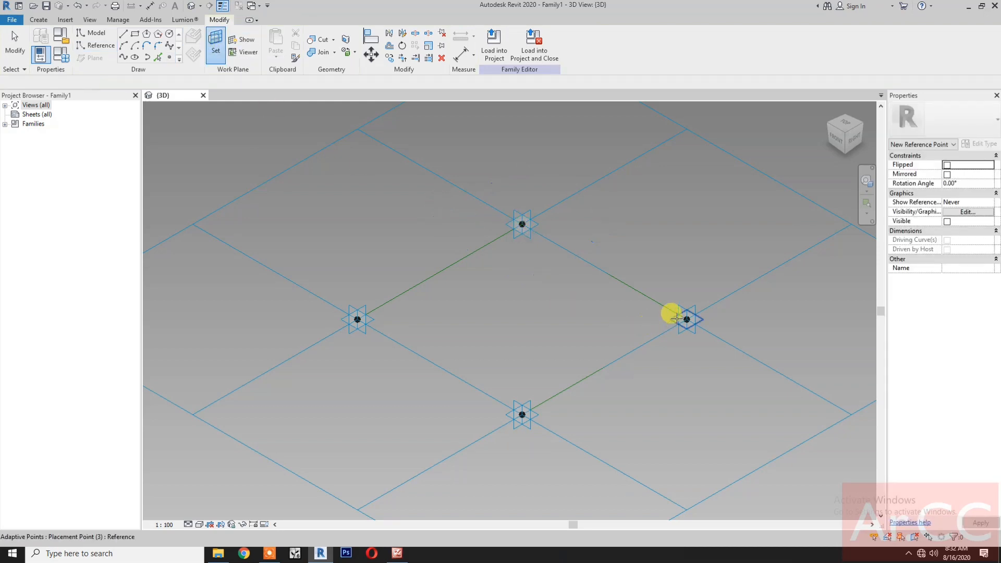
left_click(683, 317)
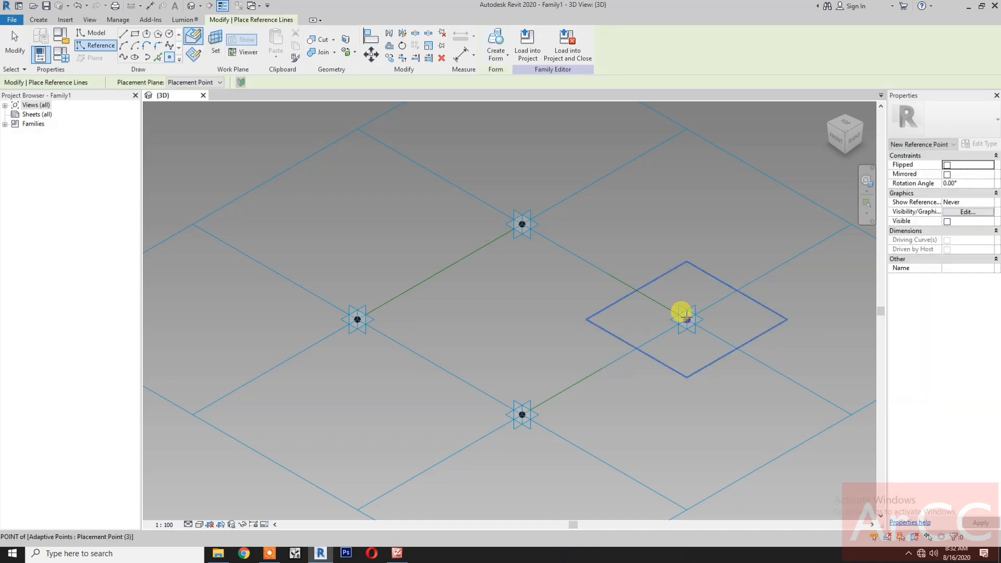
left_click(214, 44)
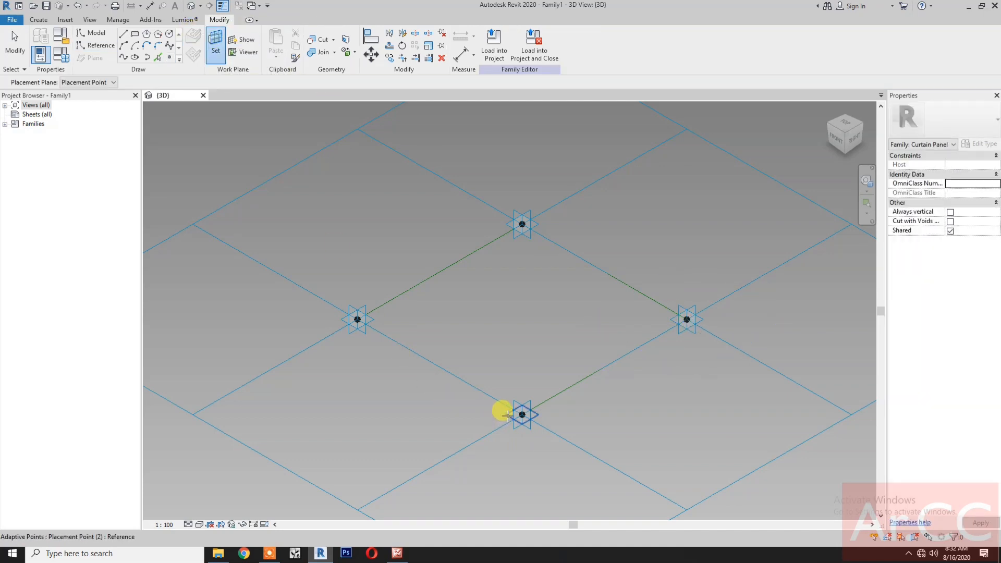
left_click(508, 415)
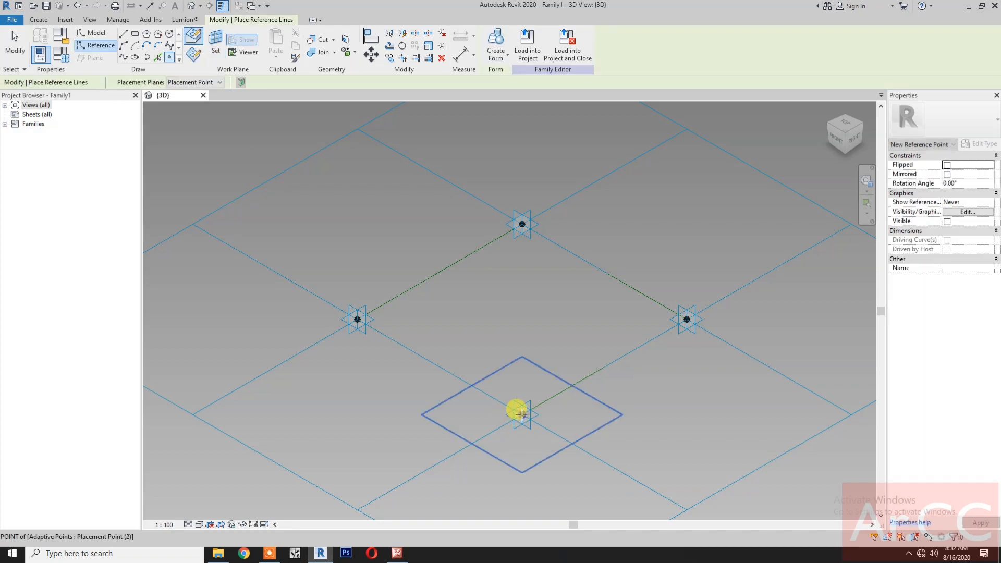
key("Escape")
key("Escape")
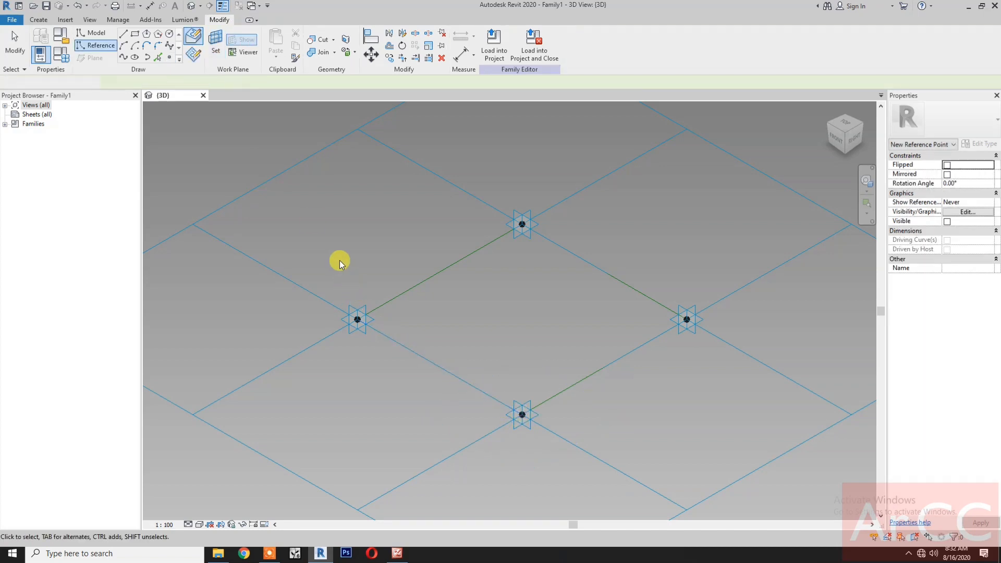
Filter the selected tile geometry to only its four reference points and associate their Offset with a new family type parameter named Height 1
left_click_drag(304, 196, 723, 456)
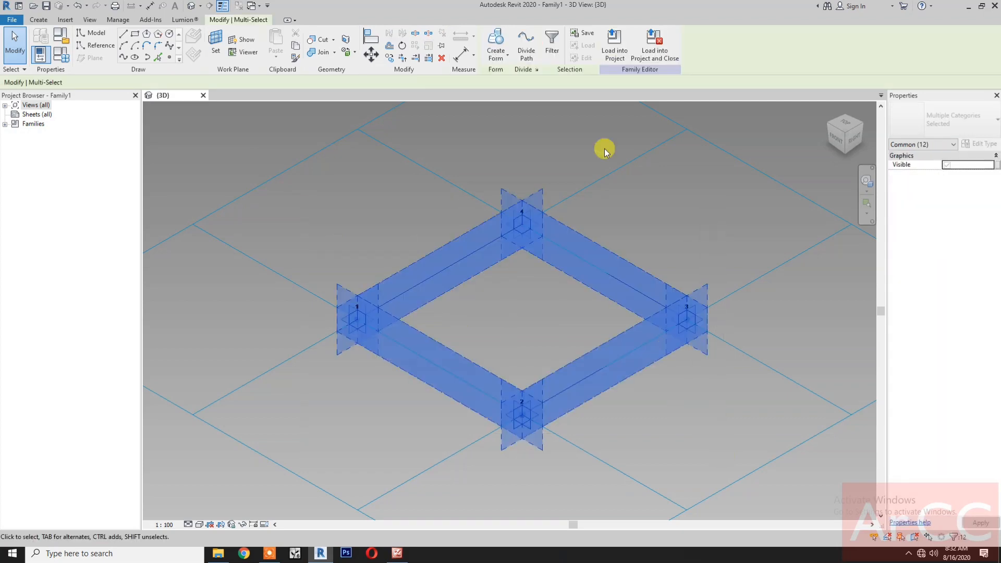
left_click(553, 42)
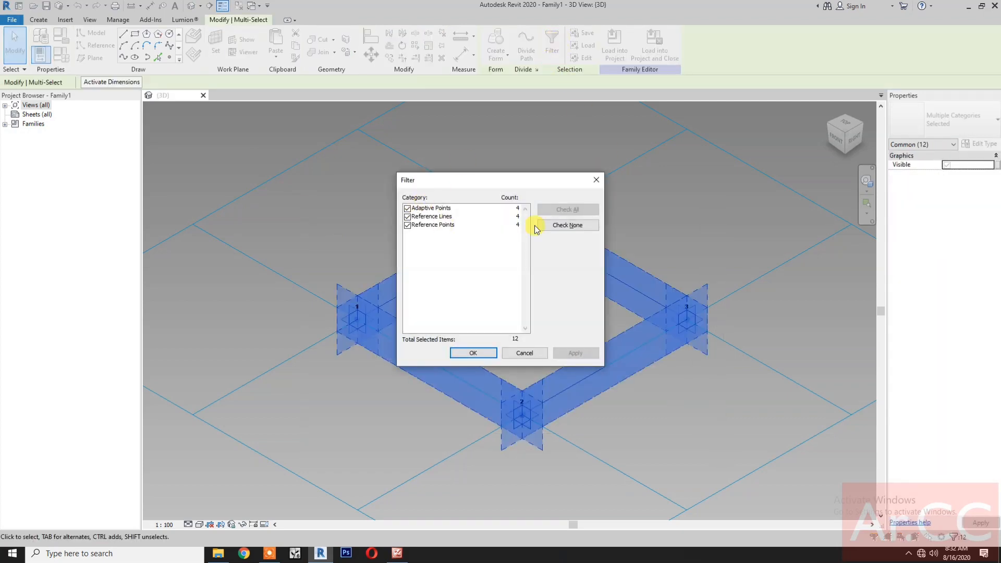
left_click(564, 227)
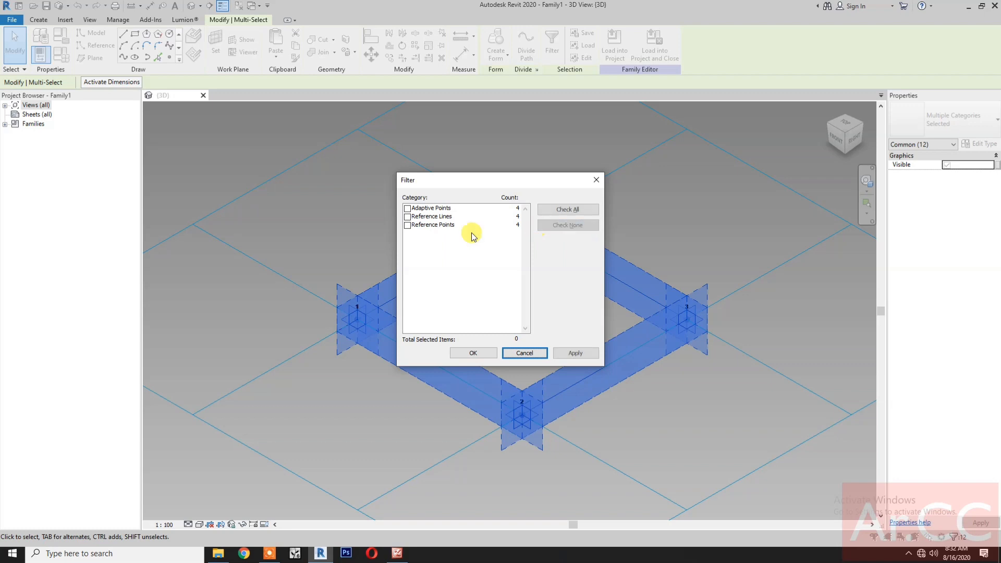
left_click(407, 225)
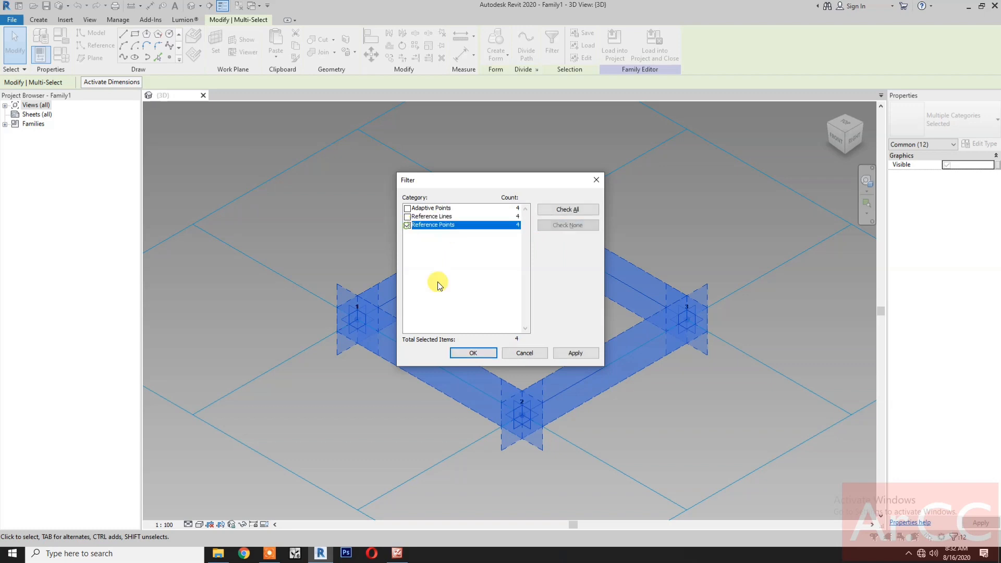
left_click(465, 353)
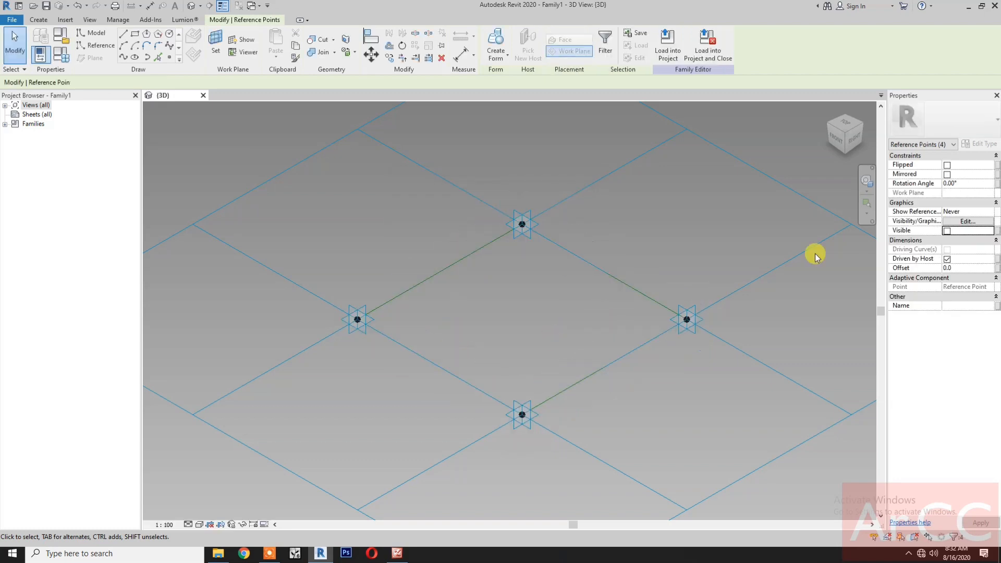
left_click(997, 268)
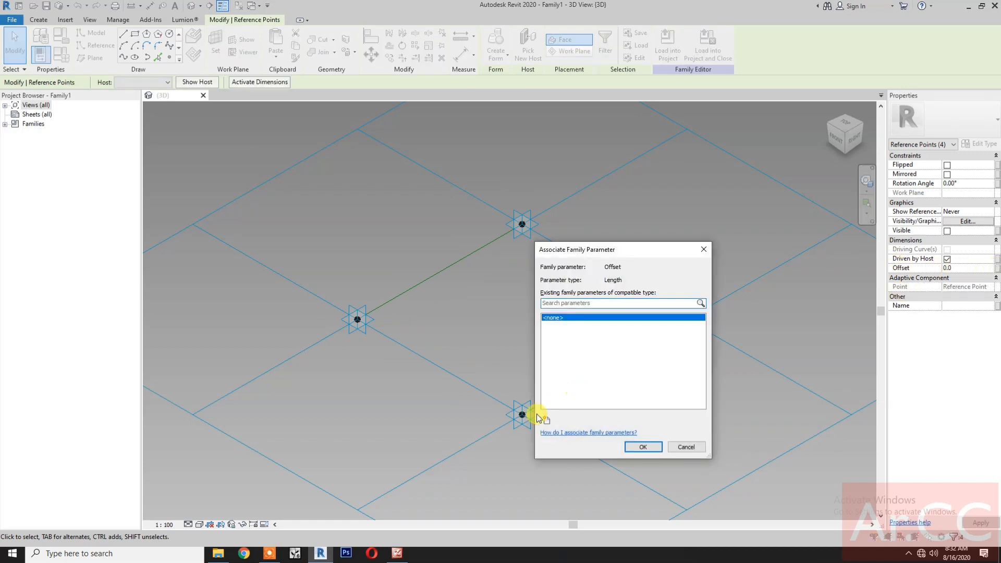
left_click(546, 420)
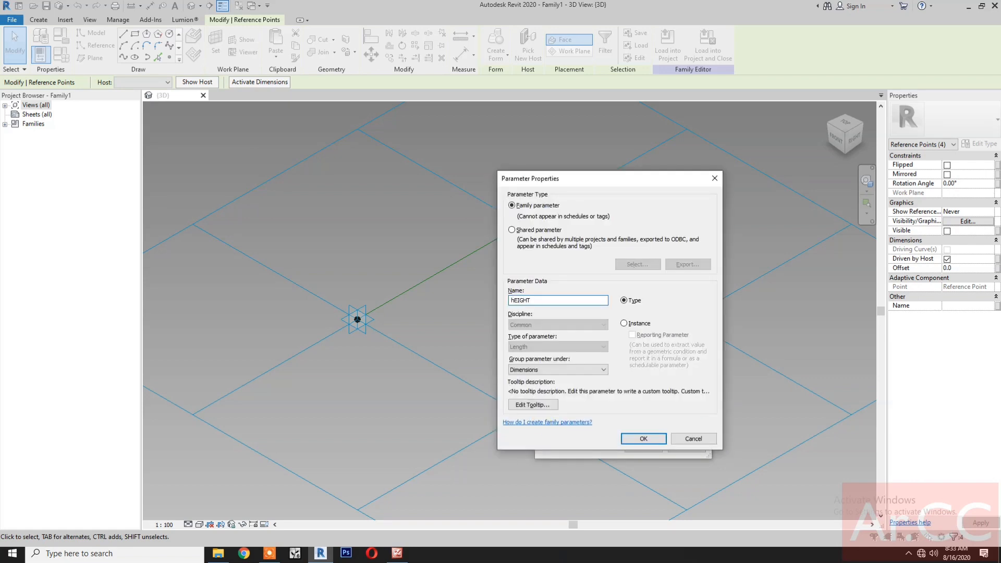
key("BackSpace")
key("BackSpace")
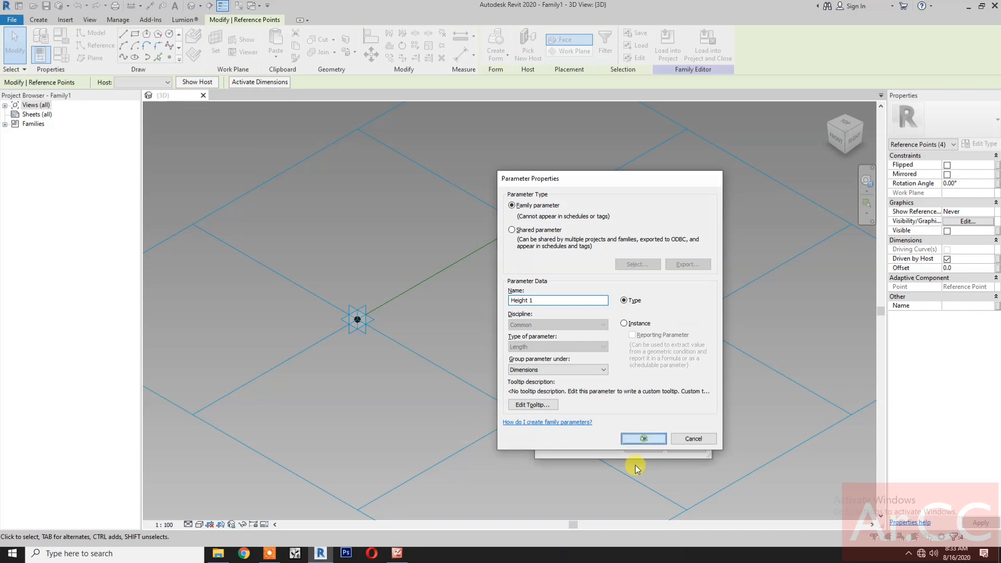
left_click(637, 448)
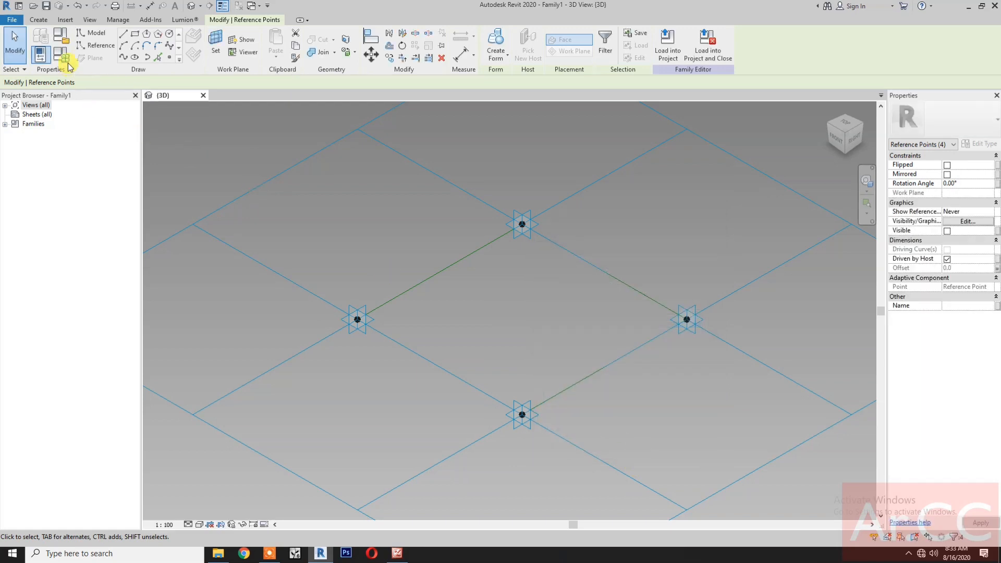
Set the Height 1 family parameter to 8000 and apply it to the reference points
left_click(66, 61)
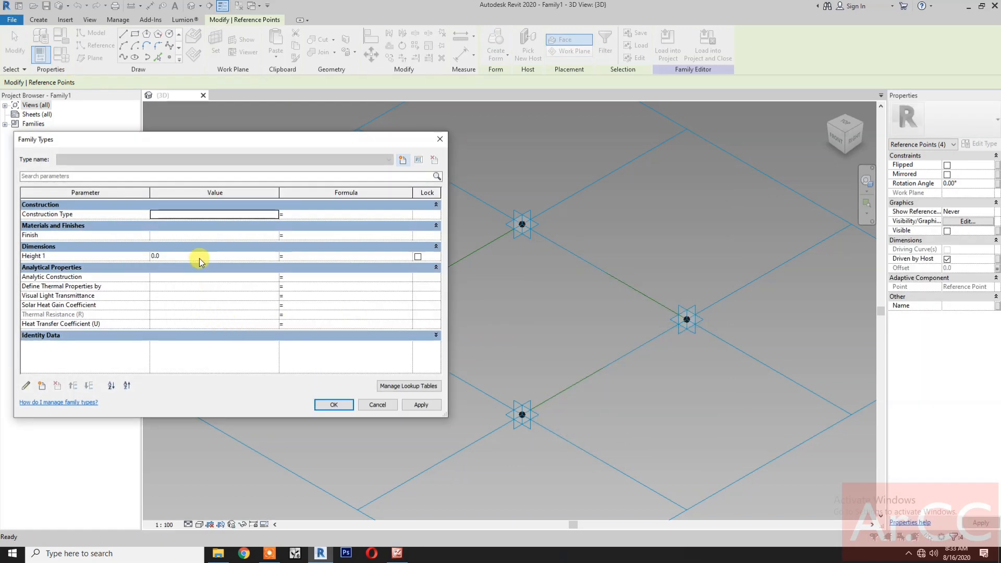
left_click(199, 257)
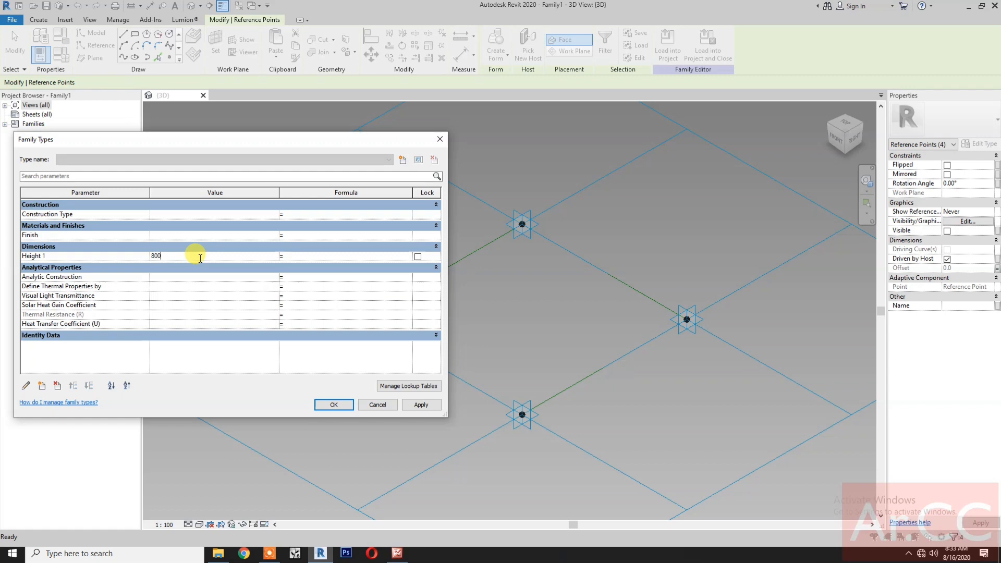
left_click(421, 405)
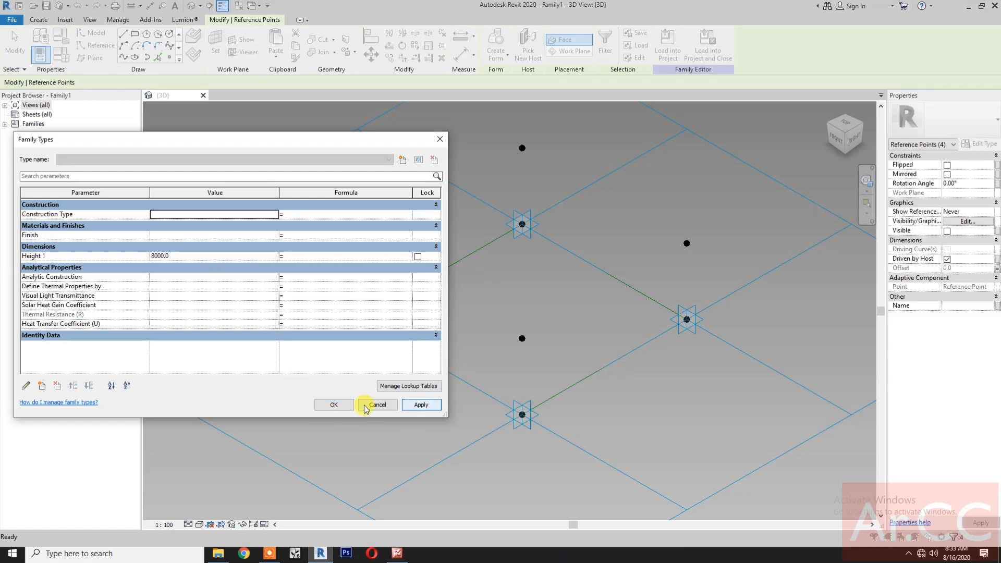
left_click(333, 405)
middle_click_drag(476, 391, 455, 445)
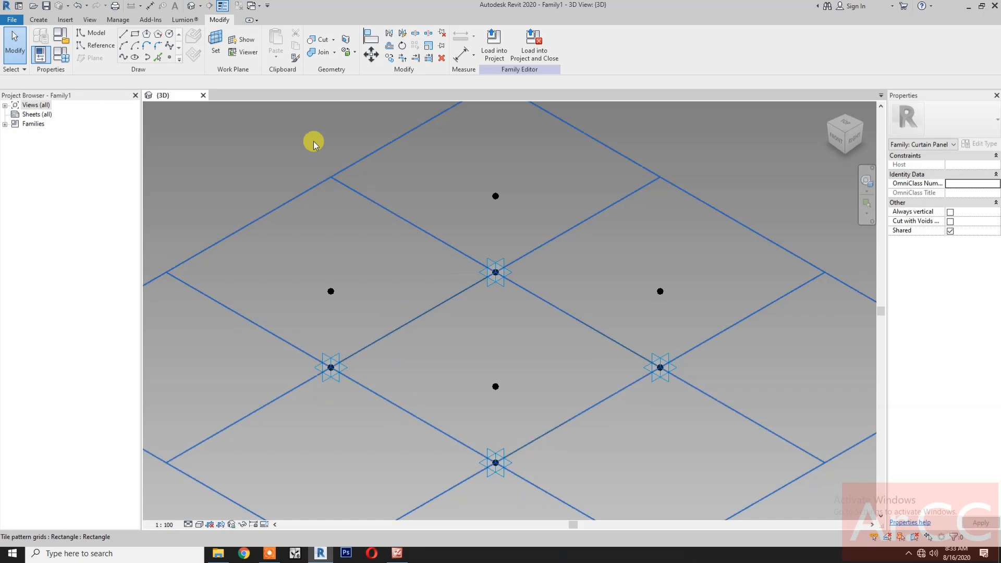
Place a second reference point on each of adaptive points 1 and 4, using each point's horizontal plane as the work plane
left_click(99, 45)
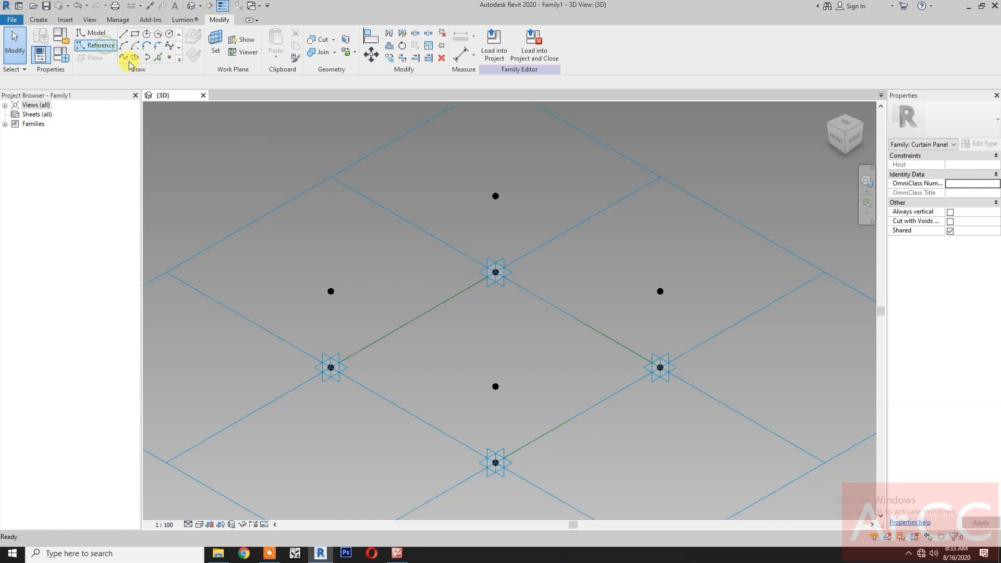
left_click(167, 58)
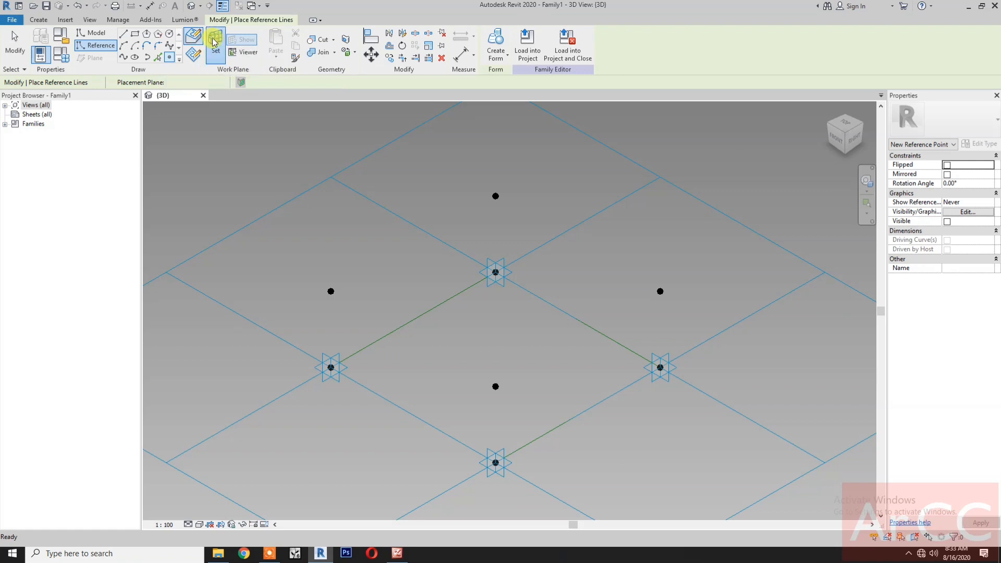
key("Escape")
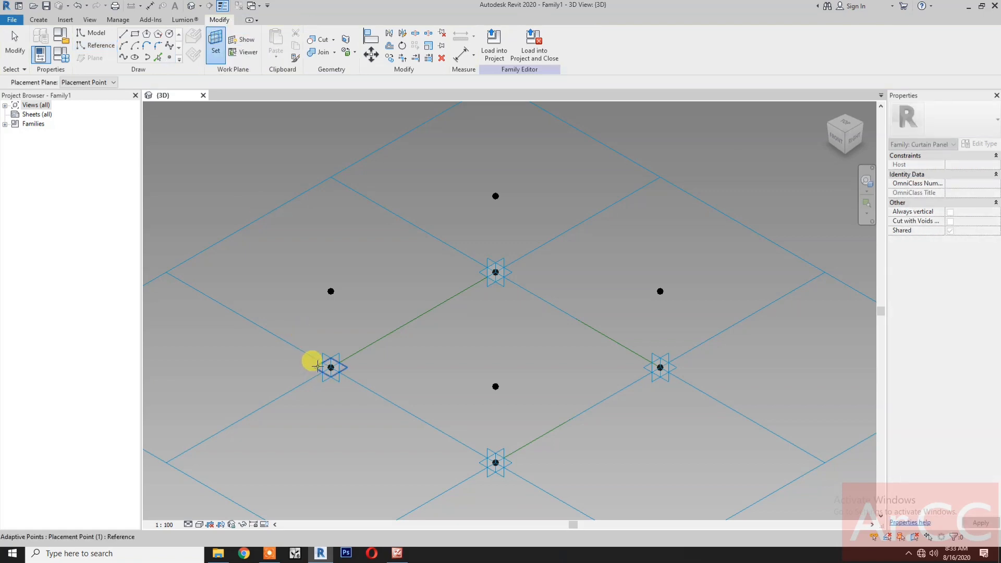
left_click(328, 366)
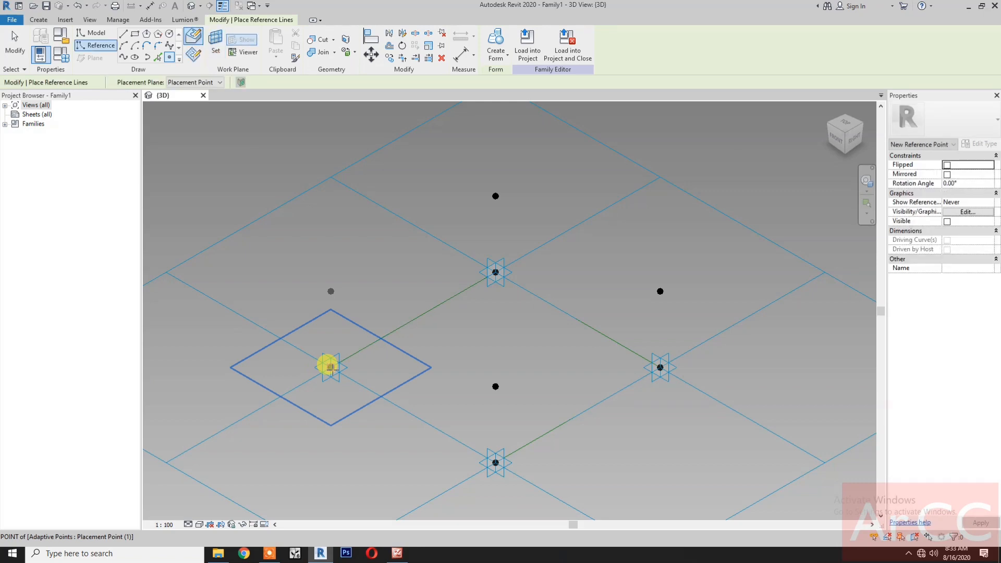
left_click(277, 161)
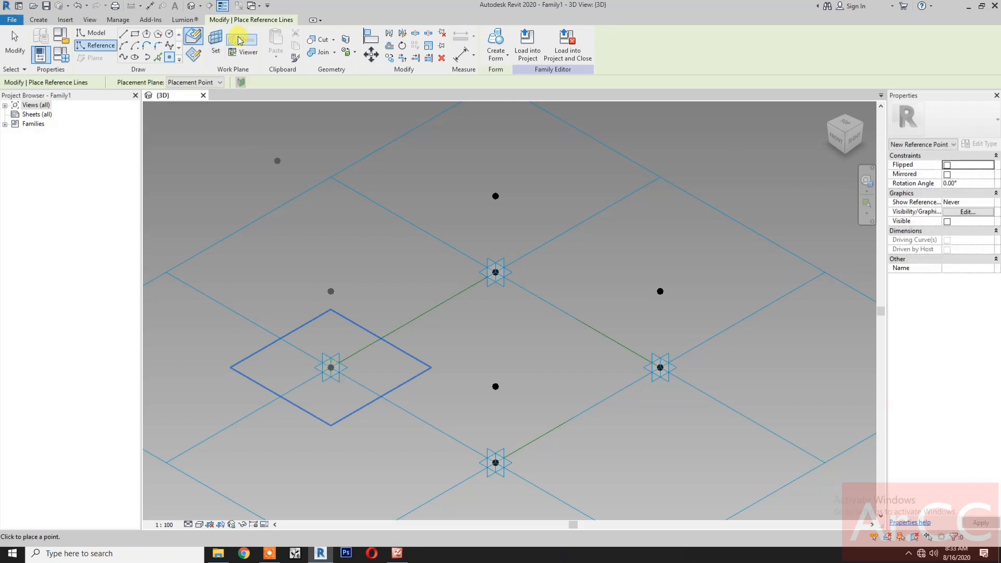
left_click(223, 44)
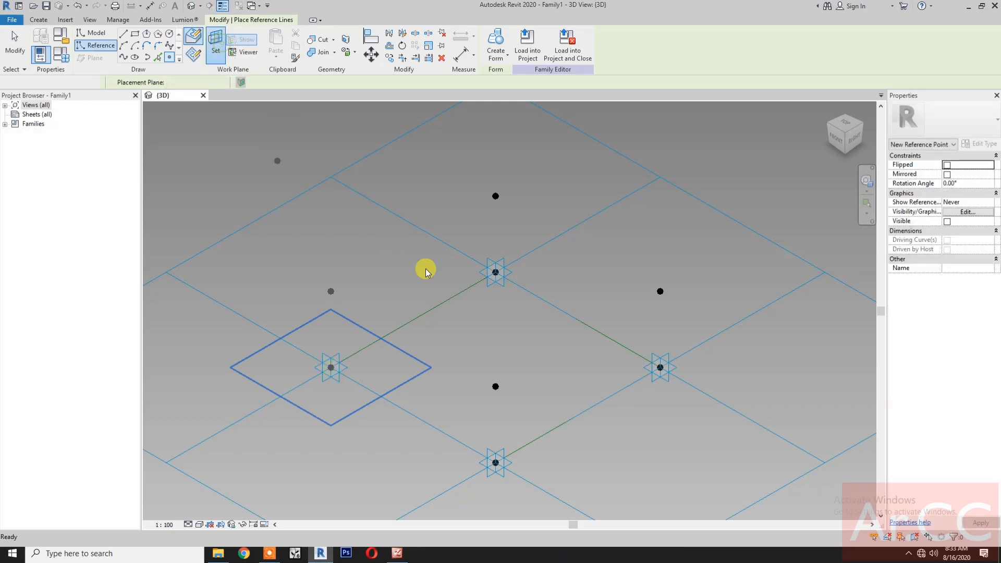
left_click(494, 273)
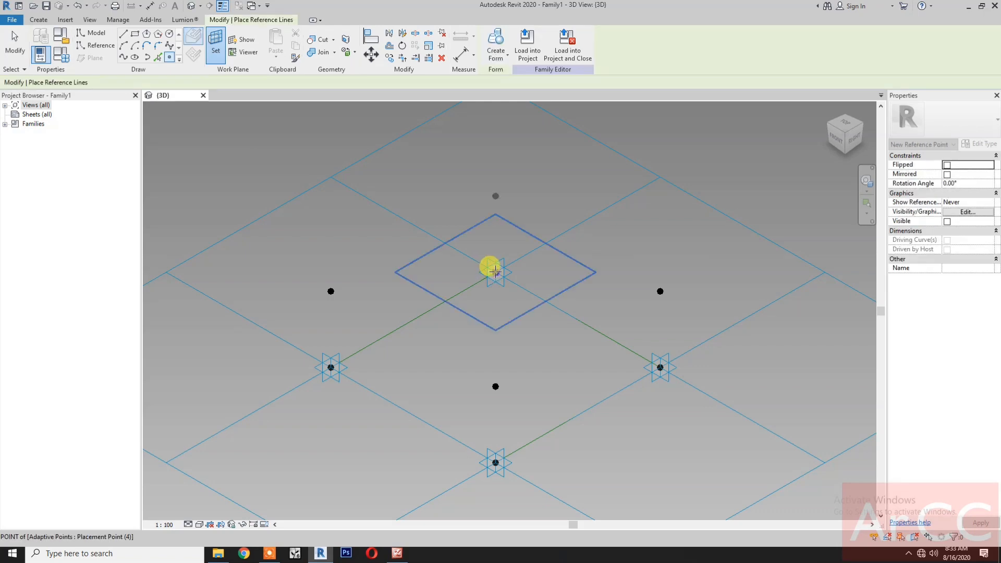
Place a second reference point on each of adaptive points 3 and 2, using each point's horizontal plane as the work plane
left_click(216, 42)
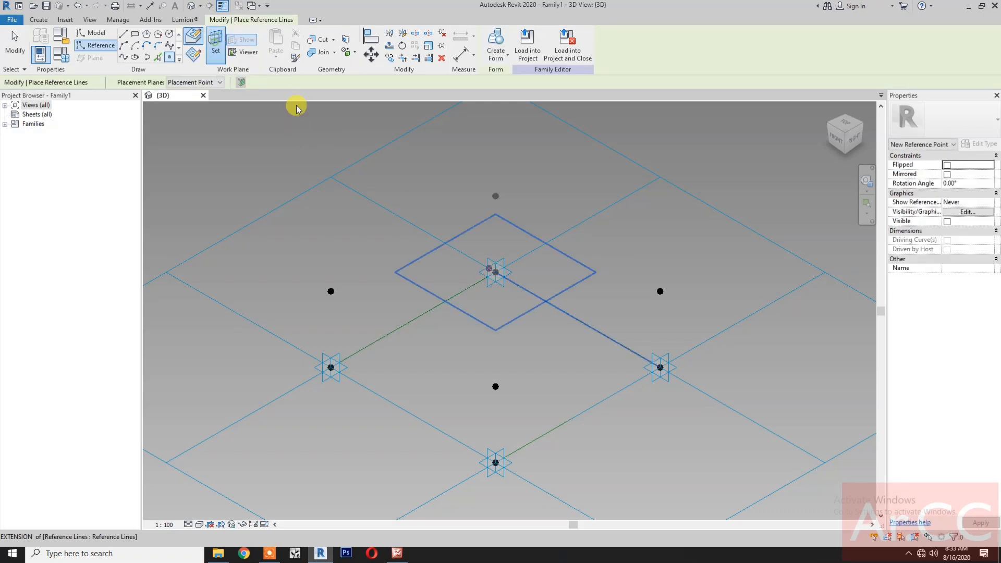
left_click(657, 366)
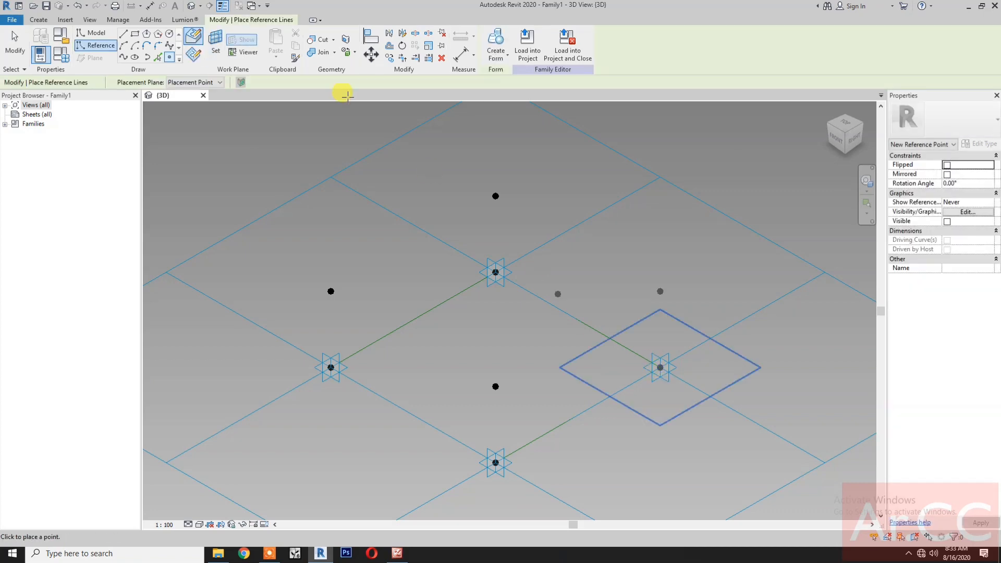
key("Escape")
key("Escape")
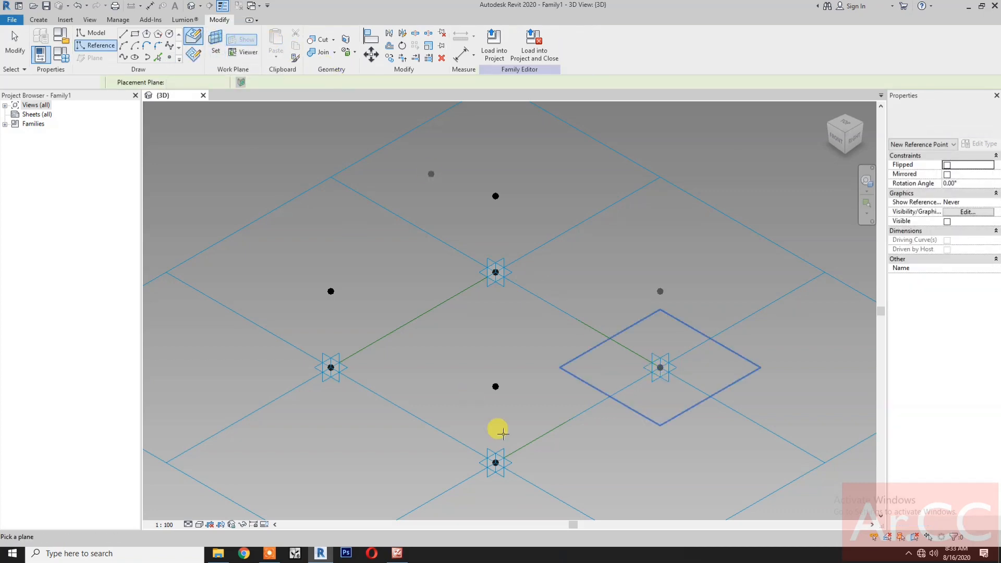
left_click(481, 464)
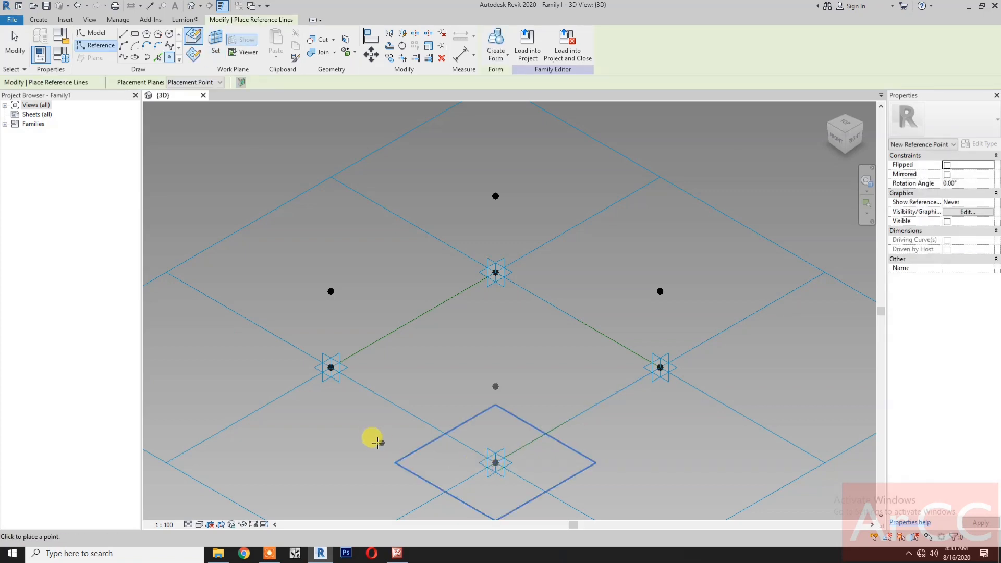
key("Escape")
key("Escape")
Select the points at all four adaptive point locations and filter the selection to only the reference points
left_click_drag(290, 429, 351, 332)
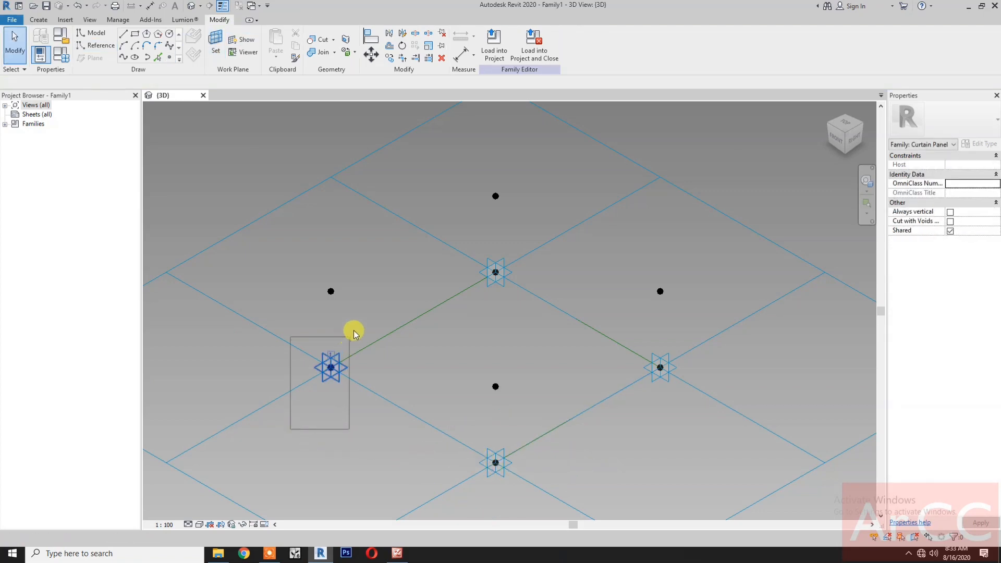
left_click_drag(452, 505, 539, 426, "ctrl")
left_click_drag(627, 436, 693, 343, "ctrl")
left_click_drag(493, 286, 527, 268, "ctrl")
left_click(526, 57)
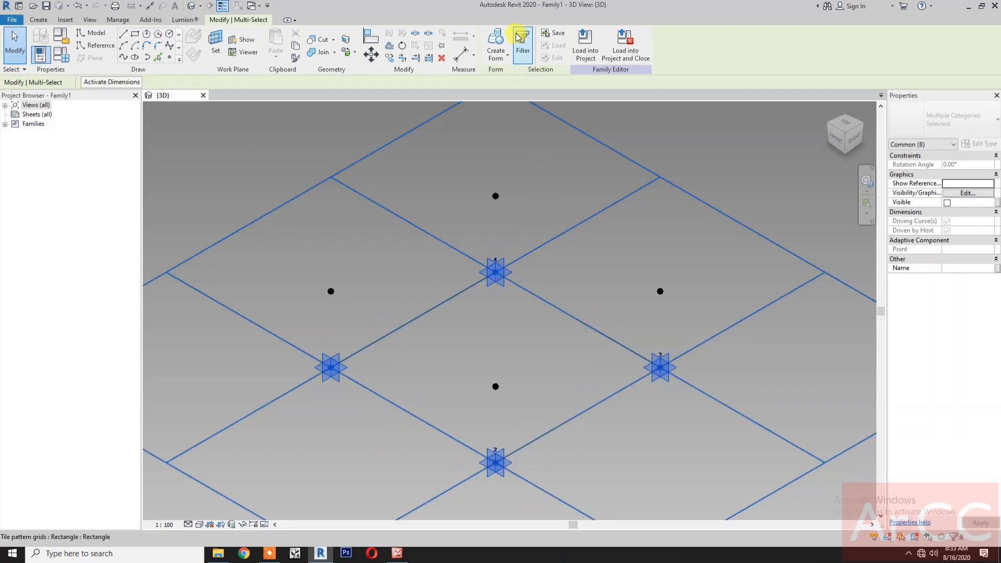
left_click(578, 226)
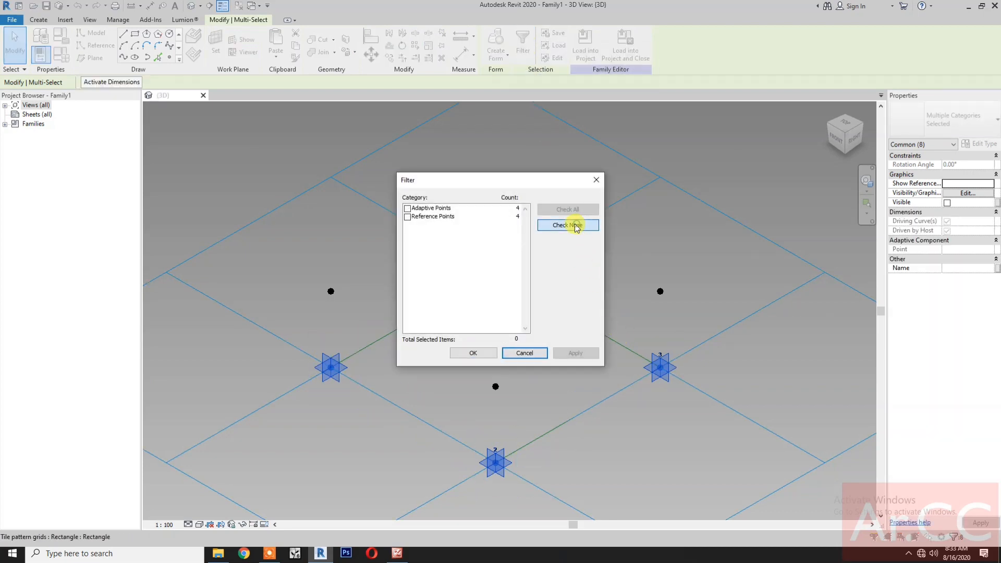
left_click(407, 217)
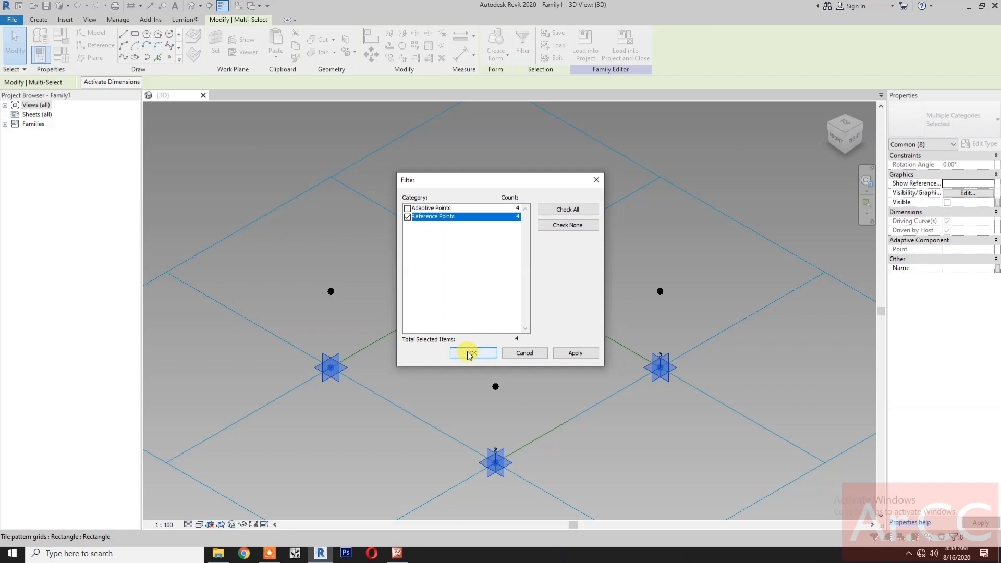
left_click(469, 353)
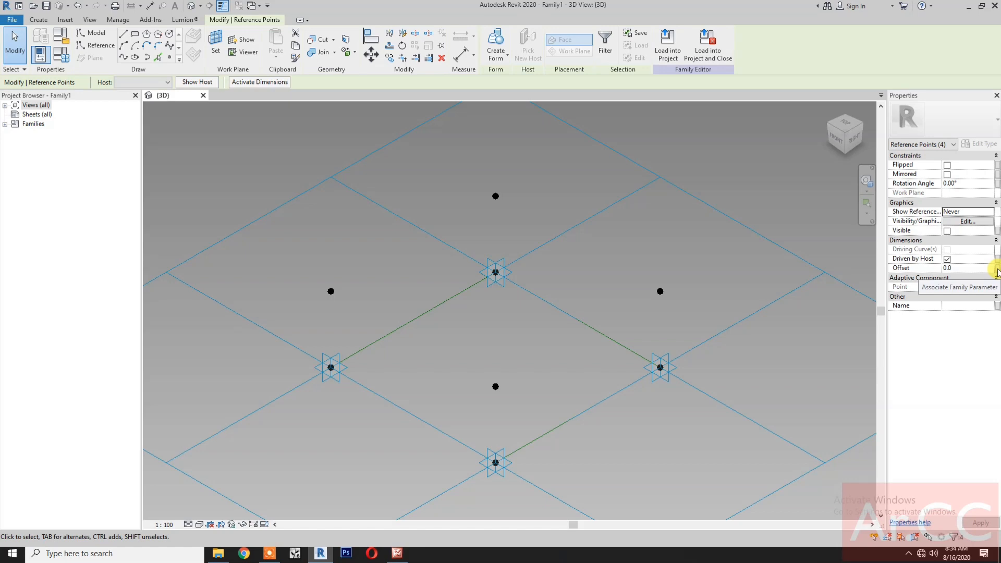
Associate the Offset of the selected reference points with a new family type parameter named Height 2
left_click(996, 269)
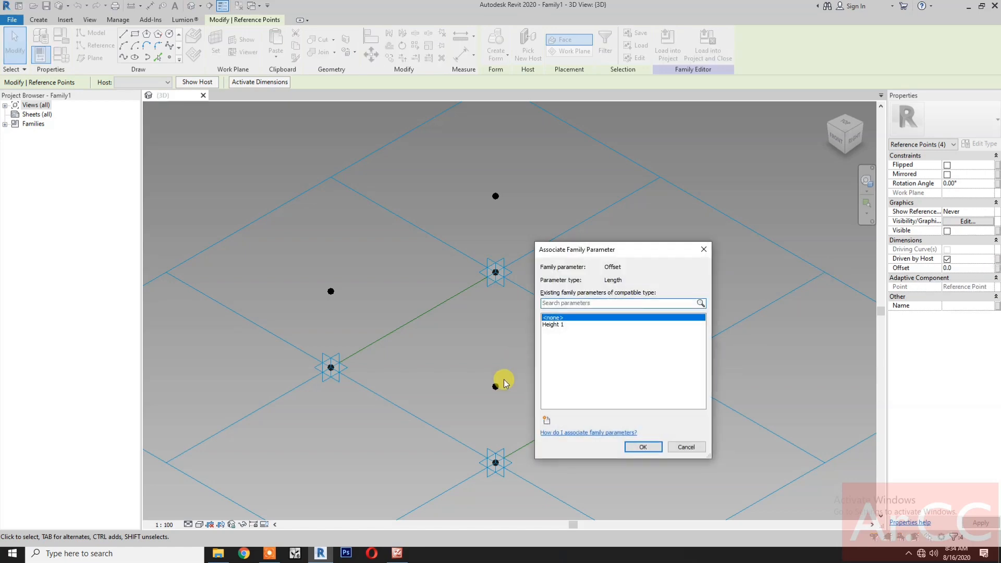
left_click(548, 420)
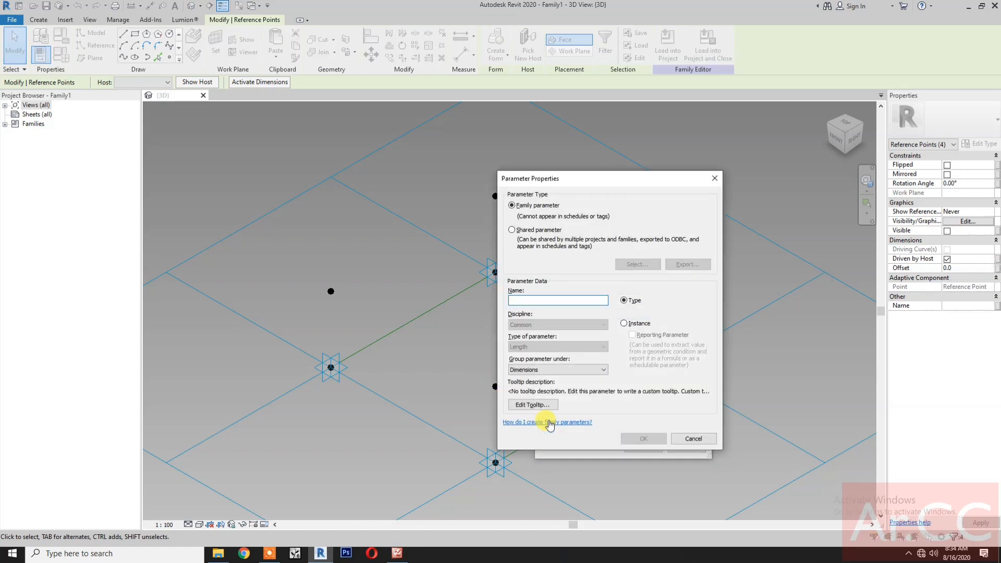
type("Height 2")
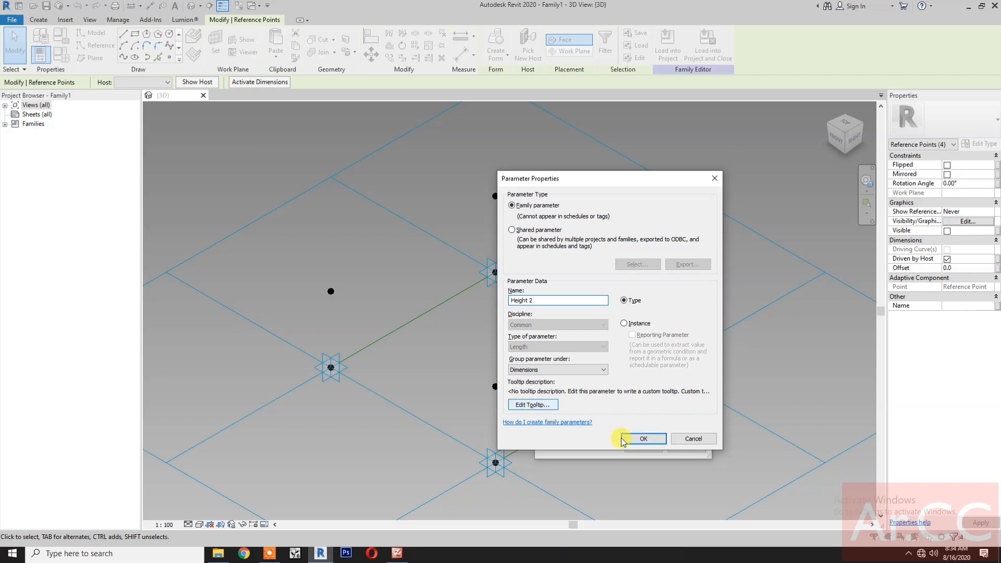
left_click(642, 438)
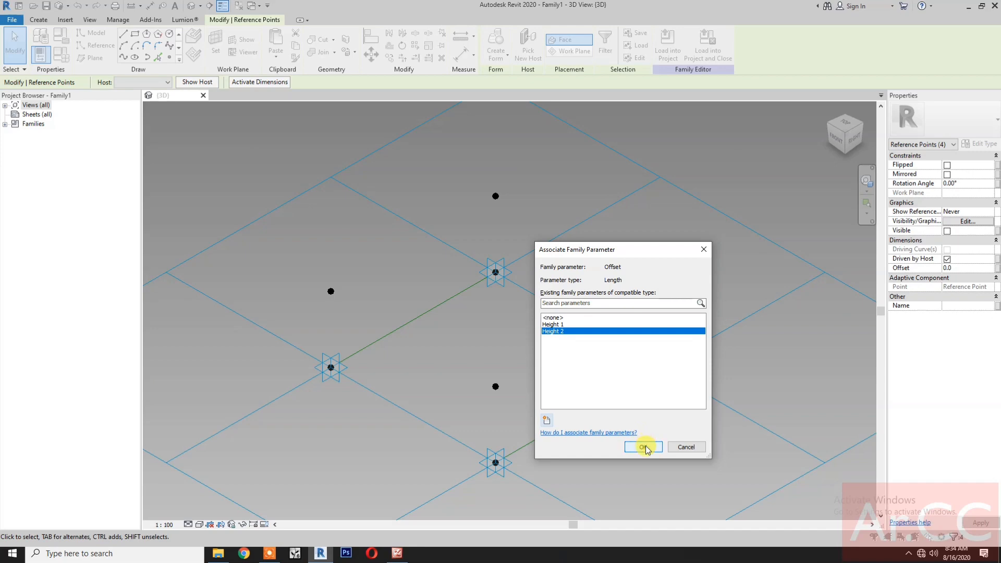
left_click(644, 447)
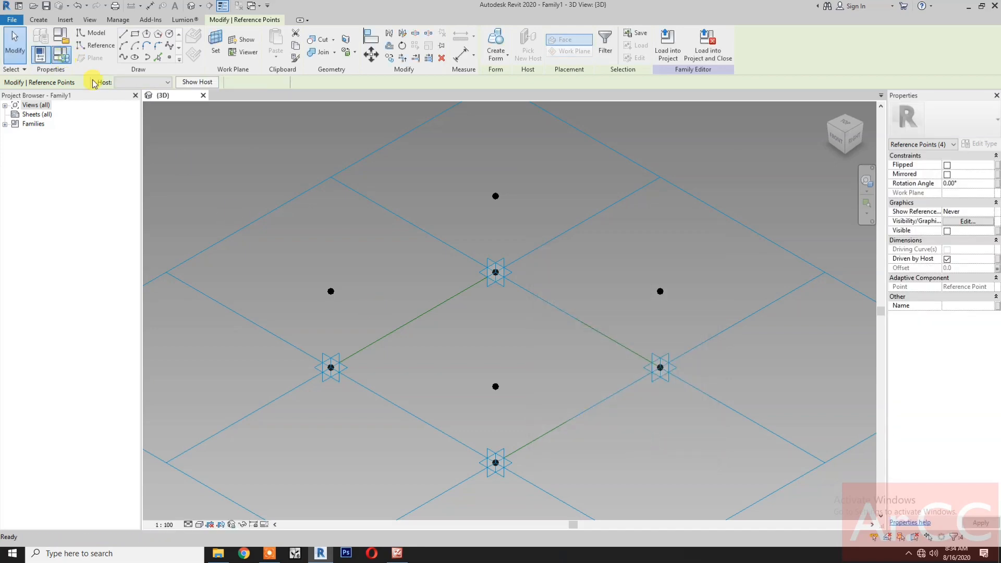
Set the Height 2 family parameter to 20000, apply it and clear the selection
left_click(61, 54)
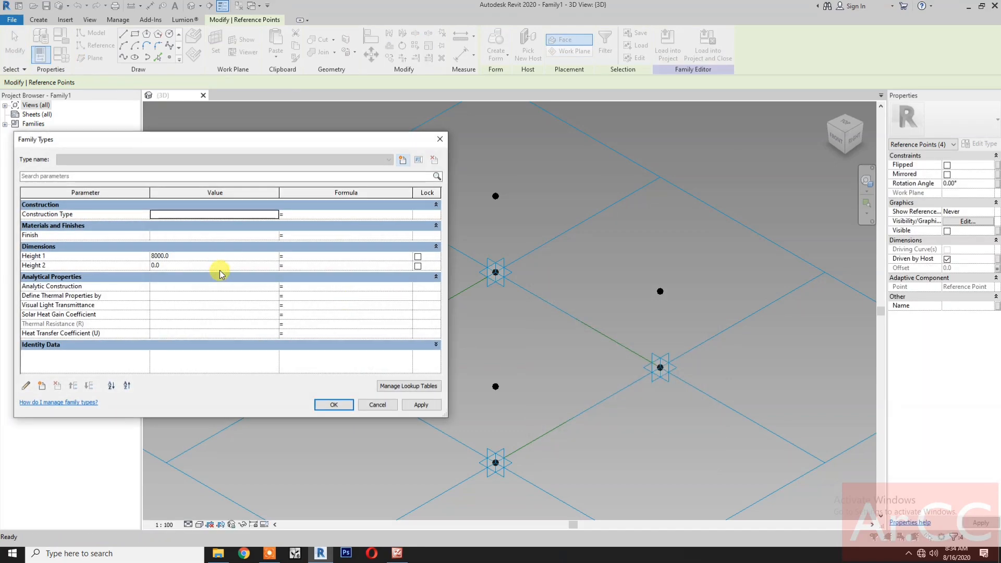
left_click(220, 268)
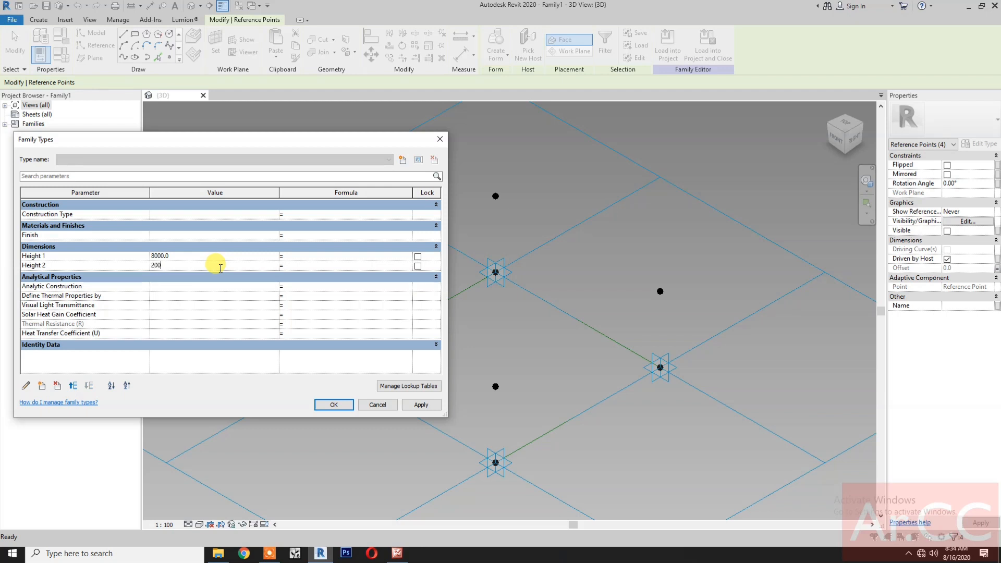
type("20000")
left_click(414, 406)
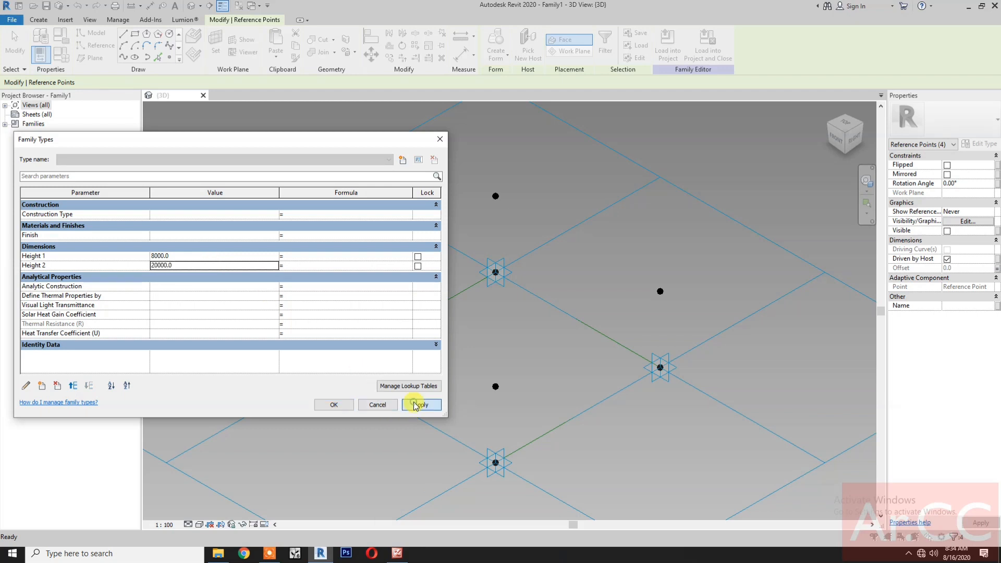
left_click(333, 405)
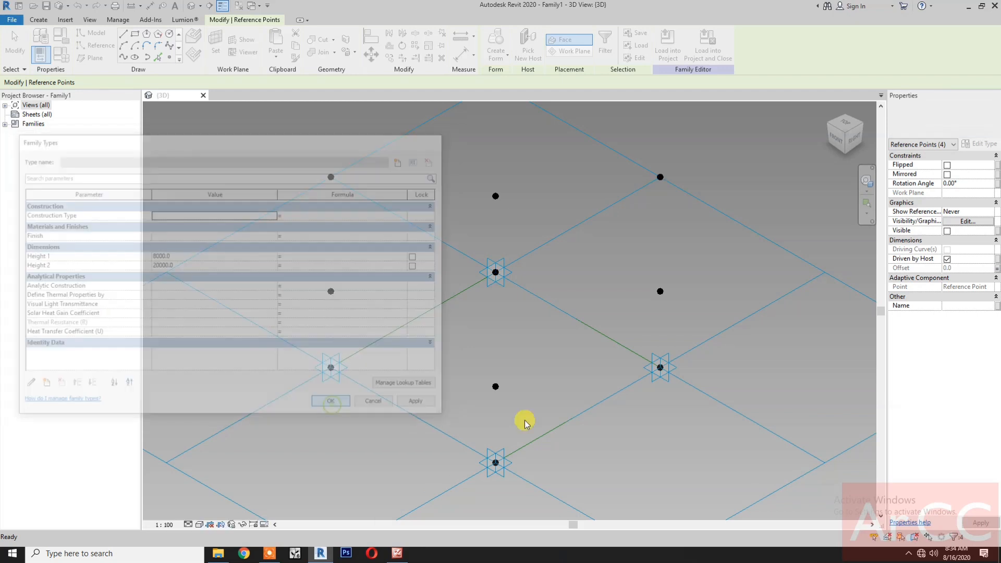
left_click(510, 386)
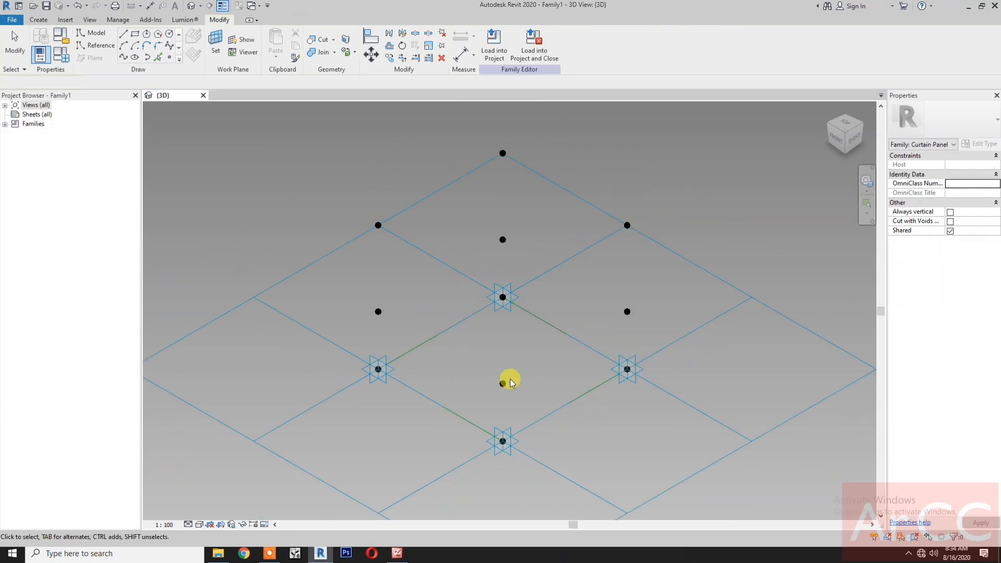
Place points, drawn on face, at the midpoints of the reference lines between adaptive points 1 and 2 and between 4 and 3
scroll(500, 359, "up", 2)
middle_click_drag(501, 359, 502, 376)
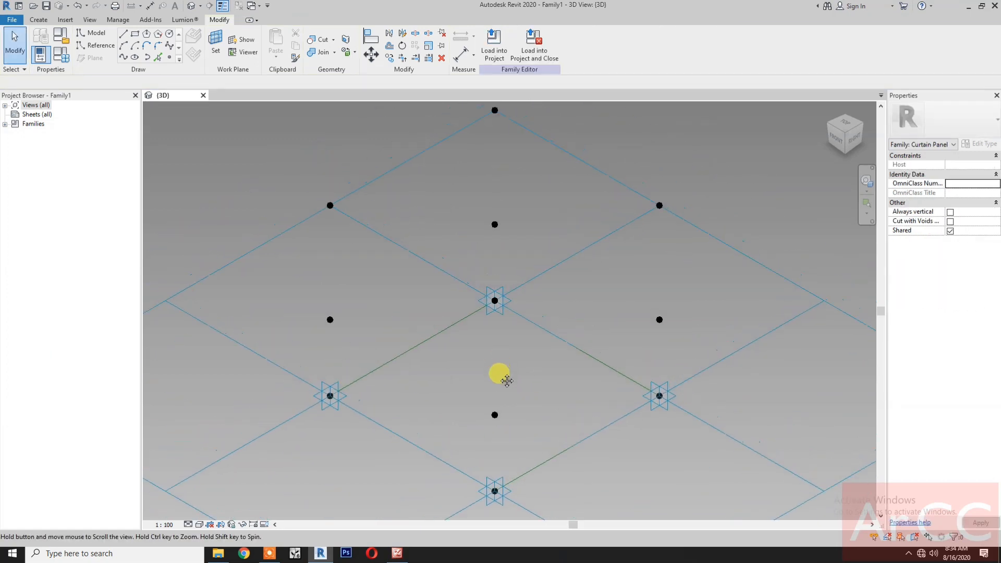
left_click(168, 58)
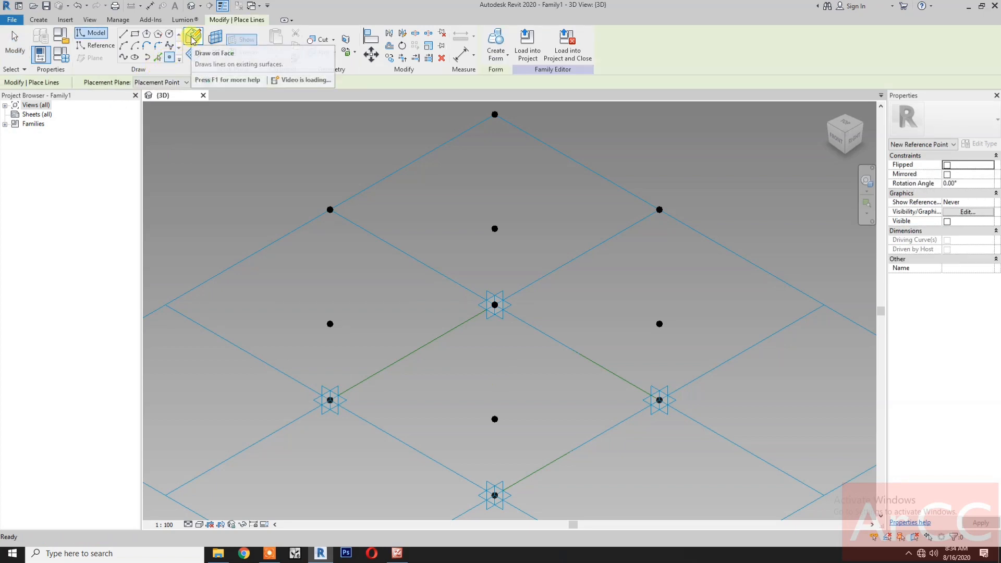
left_click(192, 40)
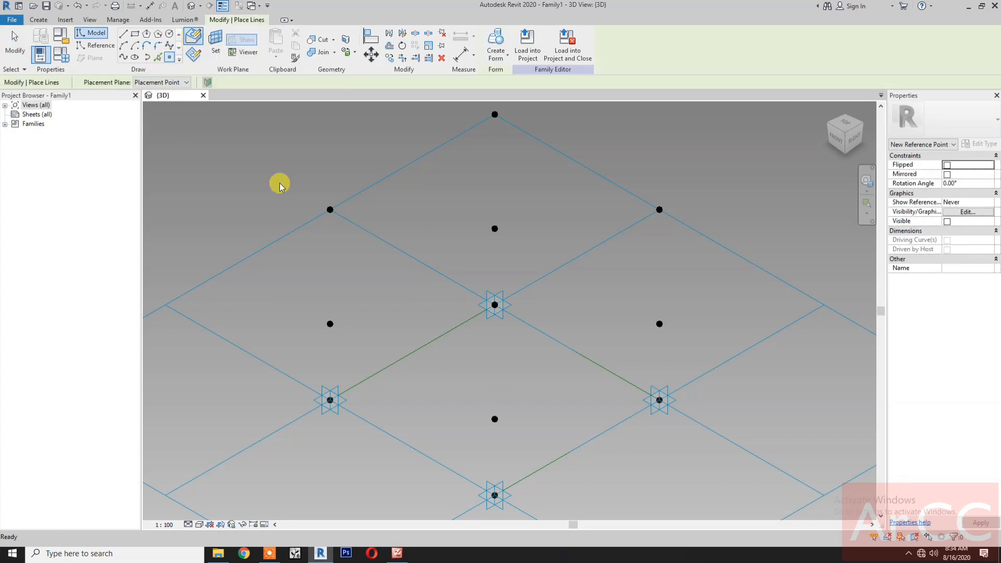
left_click(410, 447)
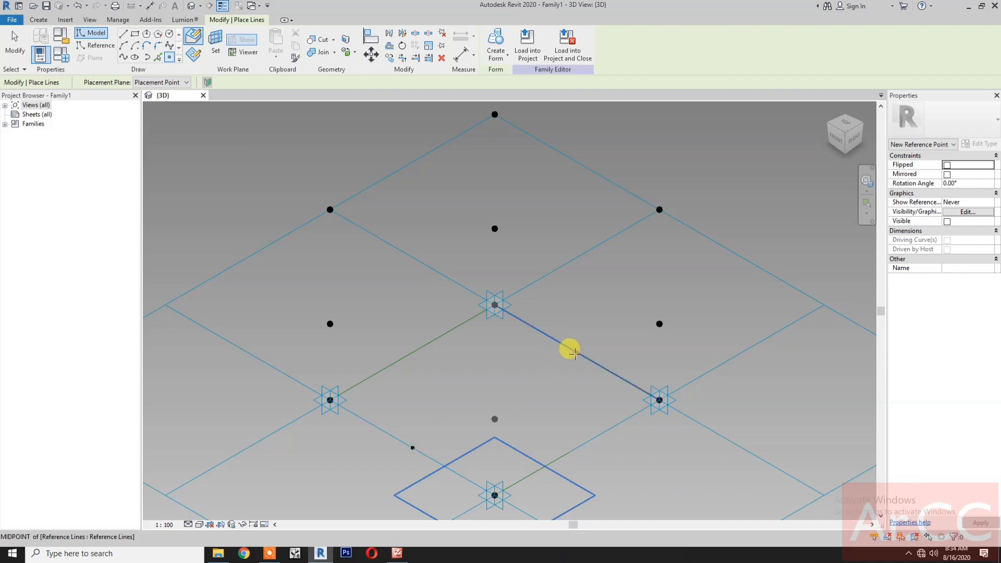
left_click(576, 352)
left_click(484, 379)
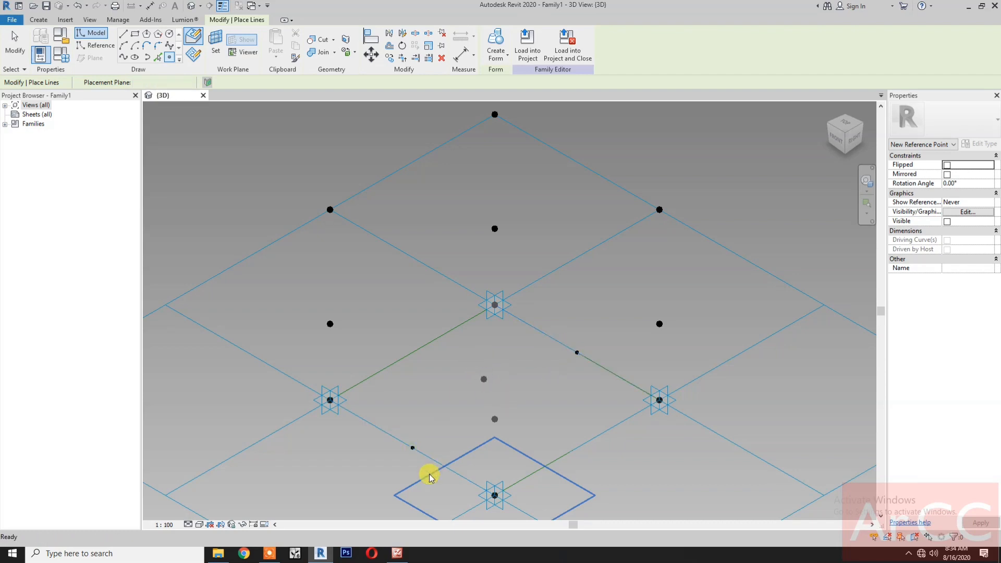
Connect the two base edge midpoints with a spline through points and turn it into a reference line
key("Escape")
key("Escape")
left_click_drag(394, 475, 431, 422)
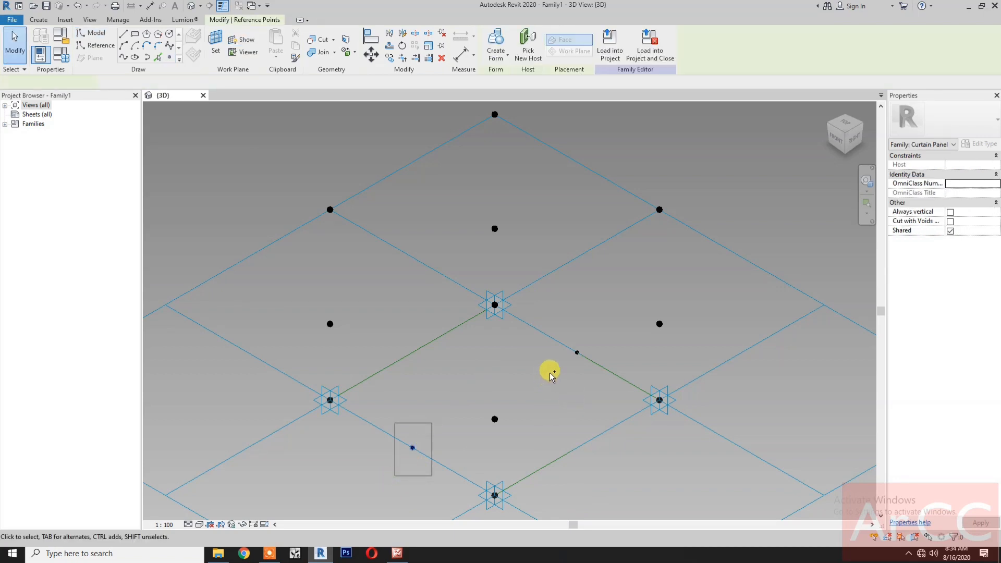
left_click_drag(551, 377, 600, 333)
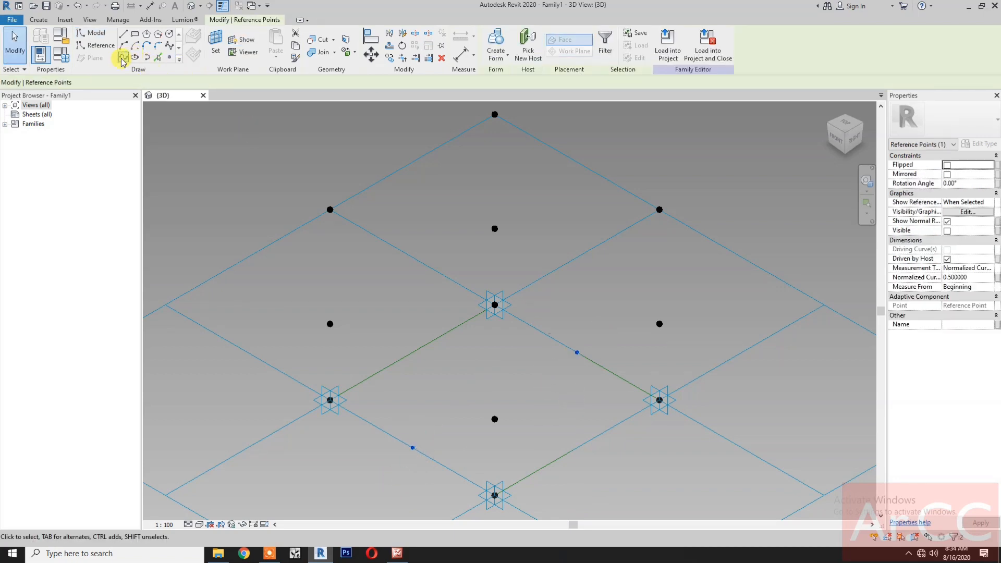
left_click(618, 236)
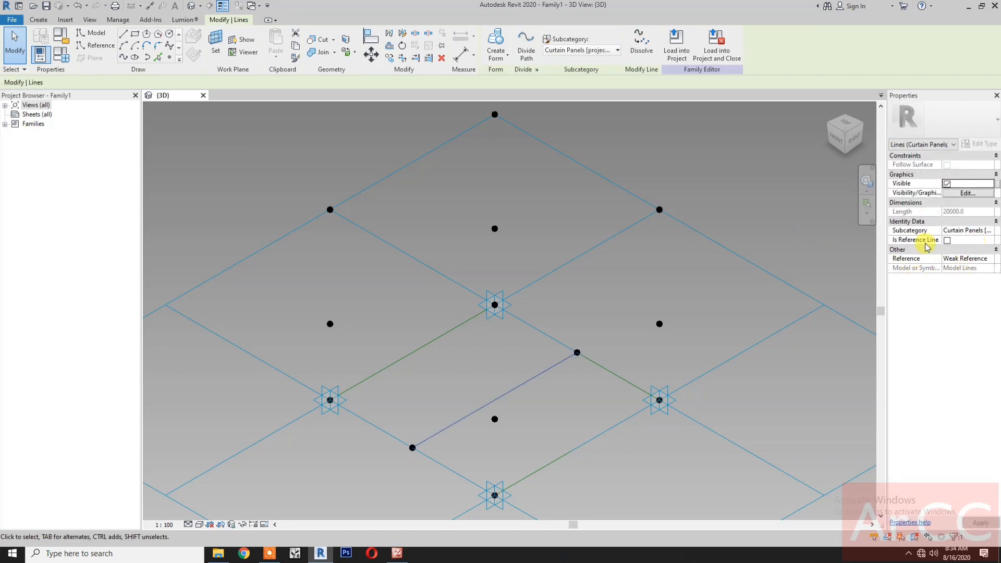
left_click(946, 240)
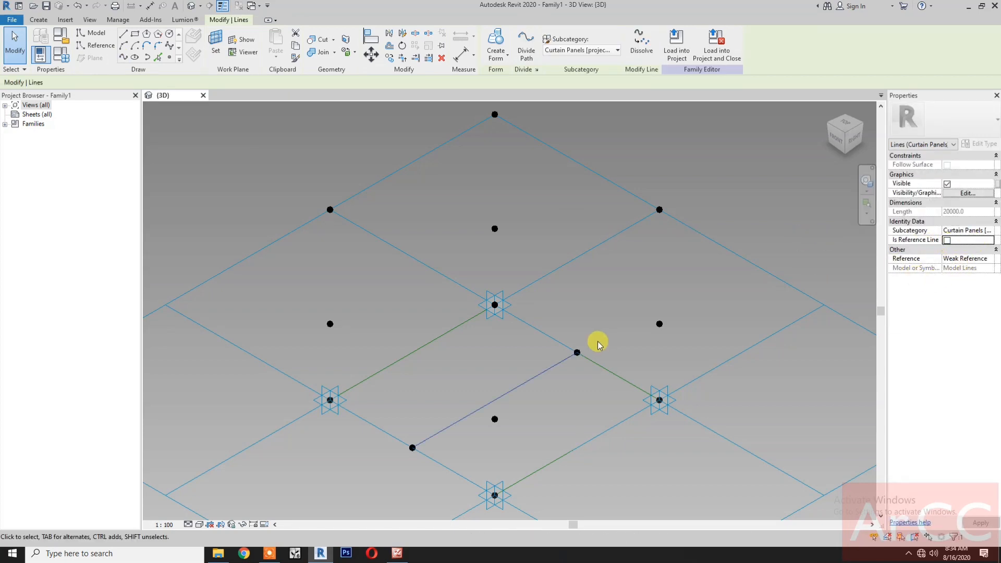
left_click(947, 241)
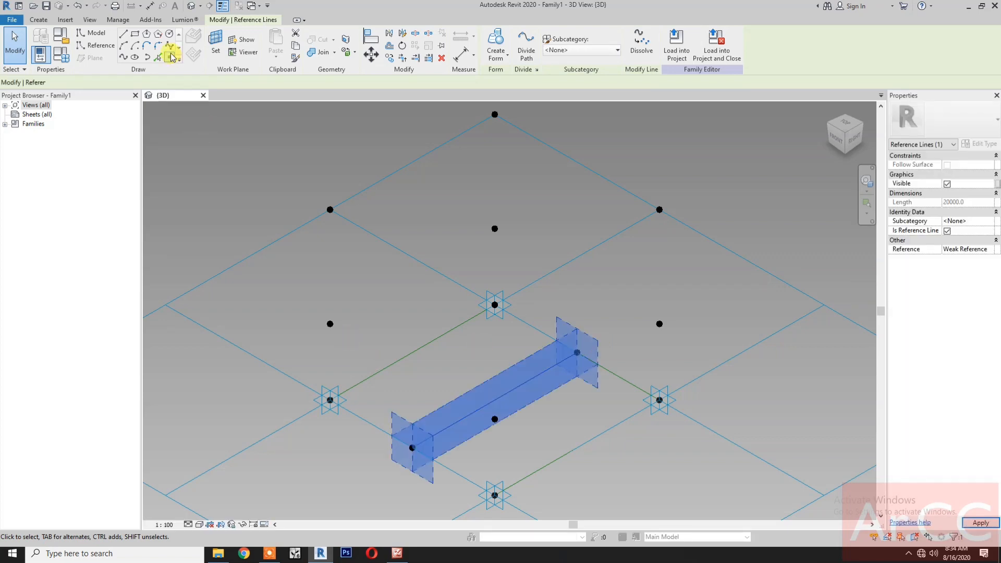
Place a reference point at the midpoint of the reference line joining the two base edge midpoints
left_click(169, 57)
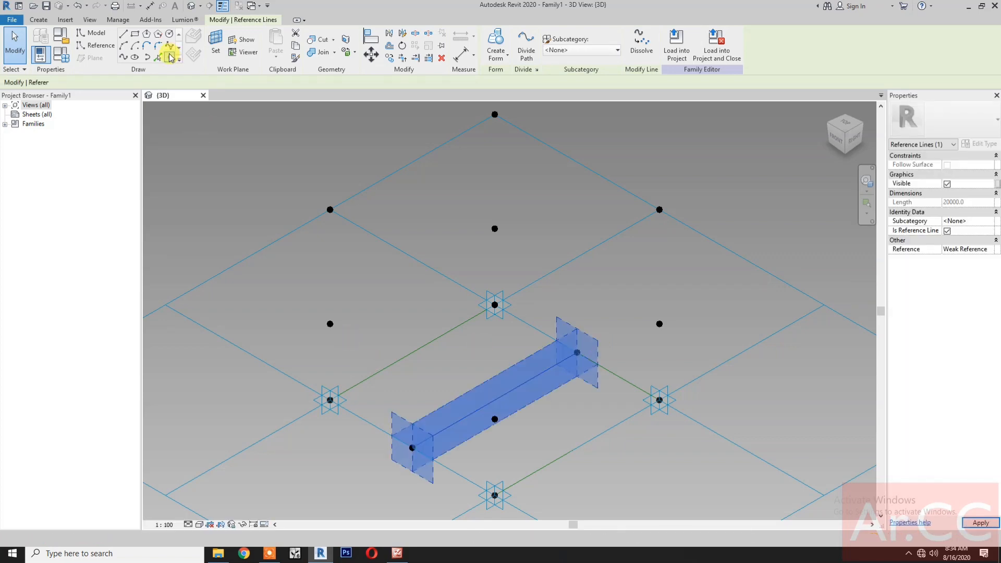
left_click(494, 400)
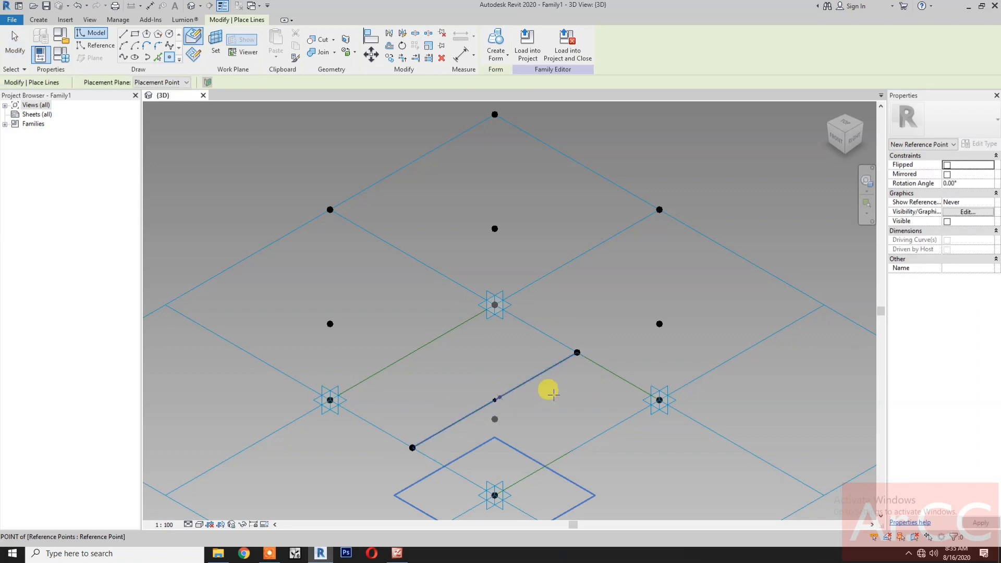
key("Escape")
key("Escape")
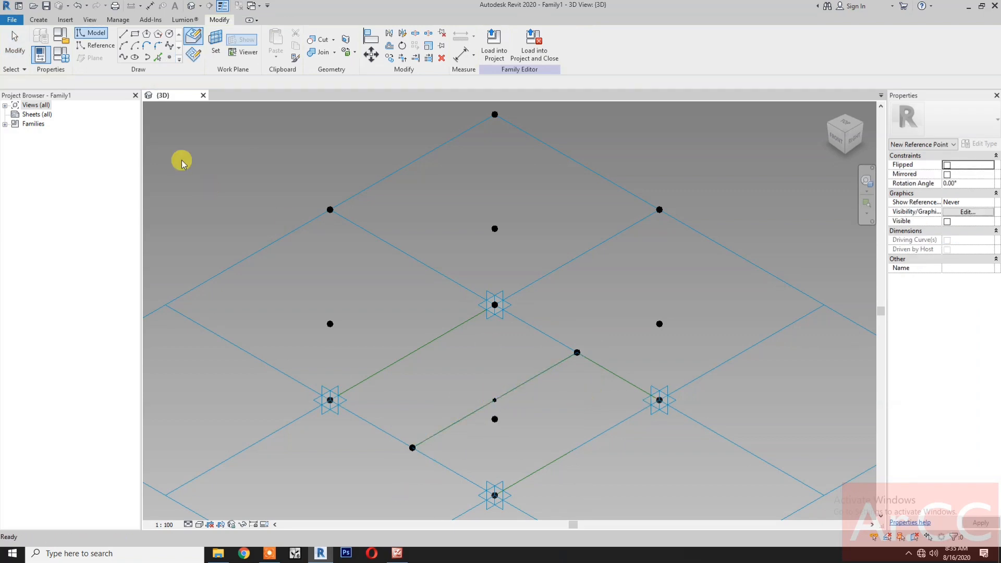
Draw an ellipse with radii of about 6000 and 3300 on the central base point's horizontal plane and make it a reference line
left_click(135, 57)
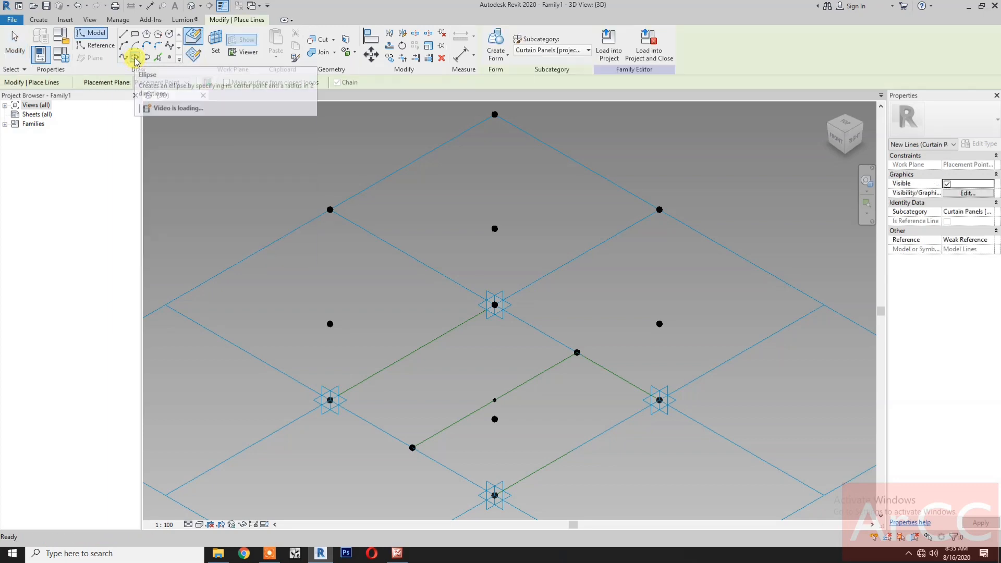
left_click(218, 38)
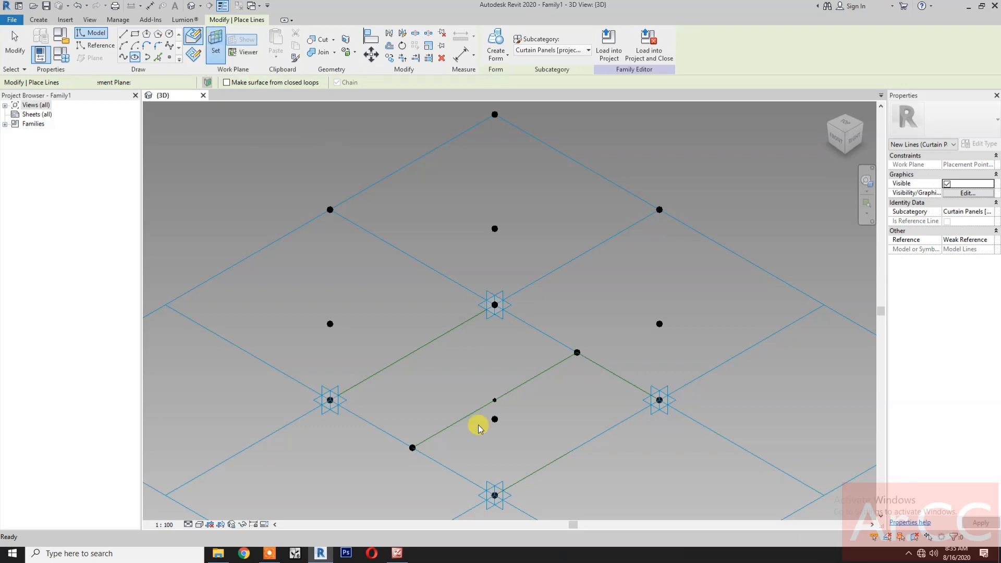
left_click(496, 402)
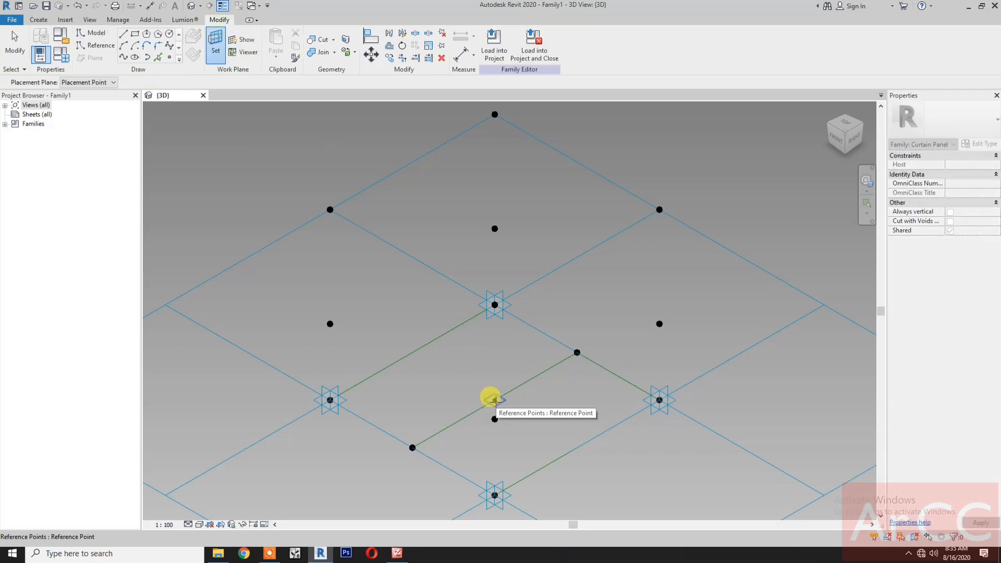
left_click(495, 400)
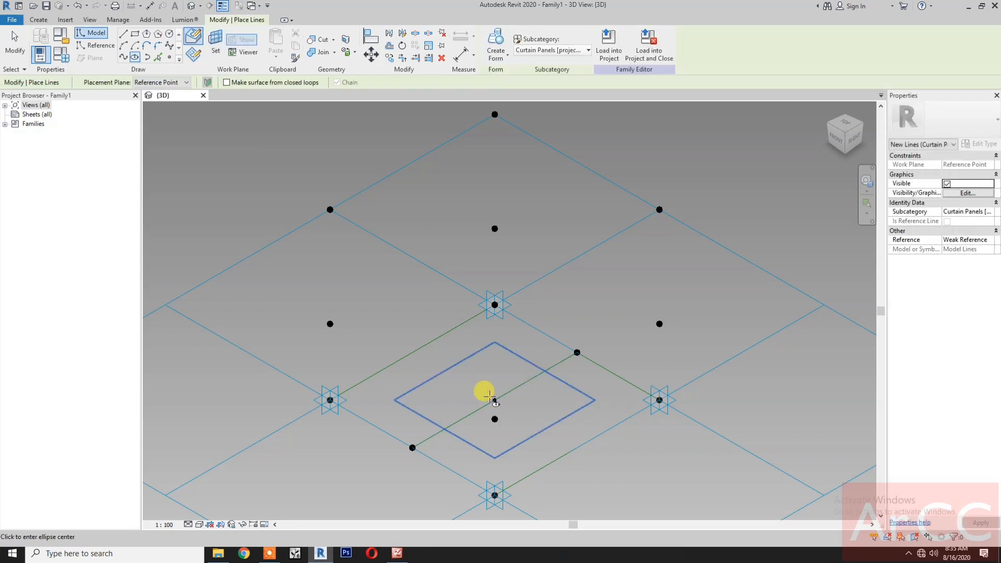
left_click(494, 401)
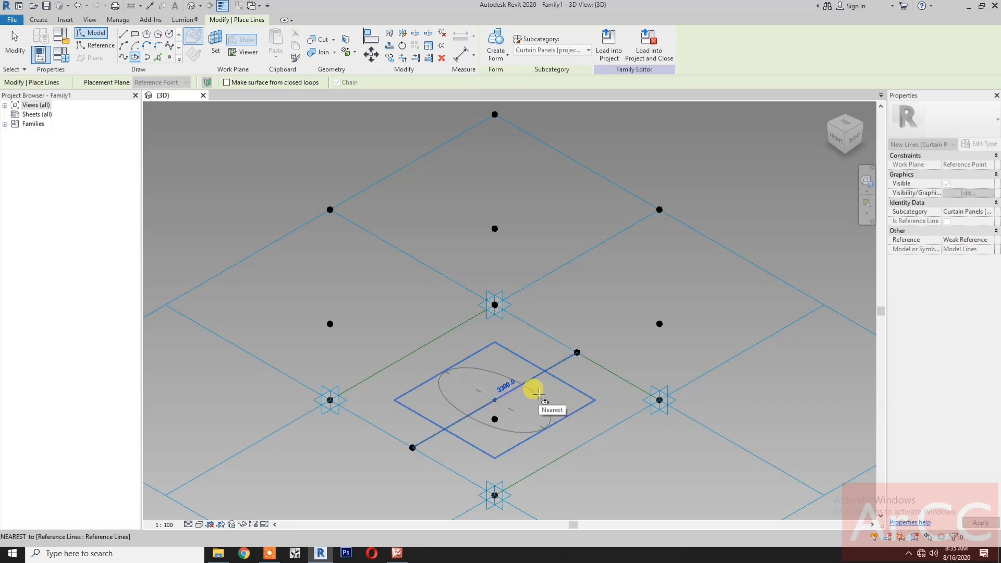
left_click(537, 392)
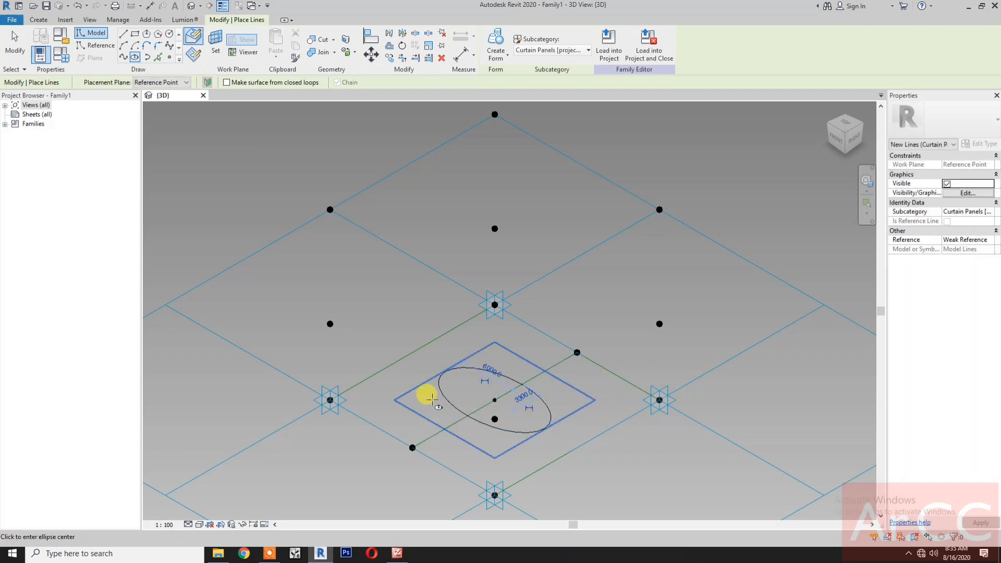
key("Escape")
key("Escape")
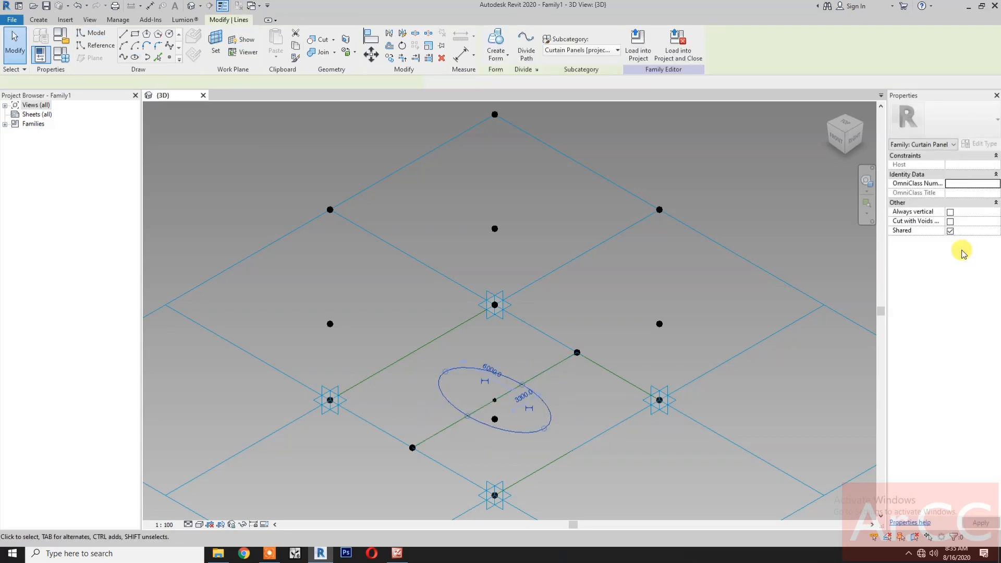
left_click(947, 259)
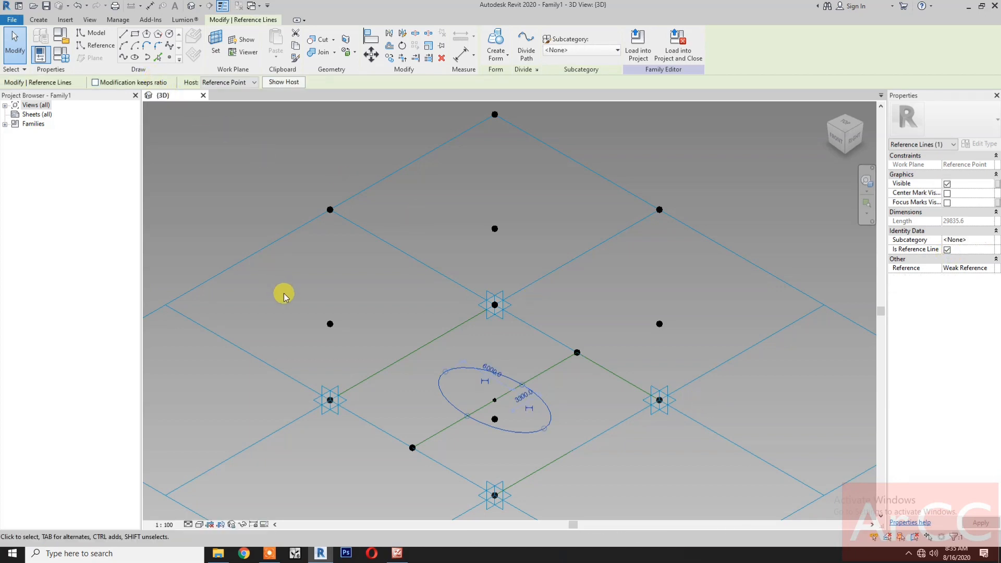
Join the Height 1 points above adaptive points 1 and 2, and those above 4 and 3, with splines through points made into reference lines
left_click_drag(286, 287, 346, 350)
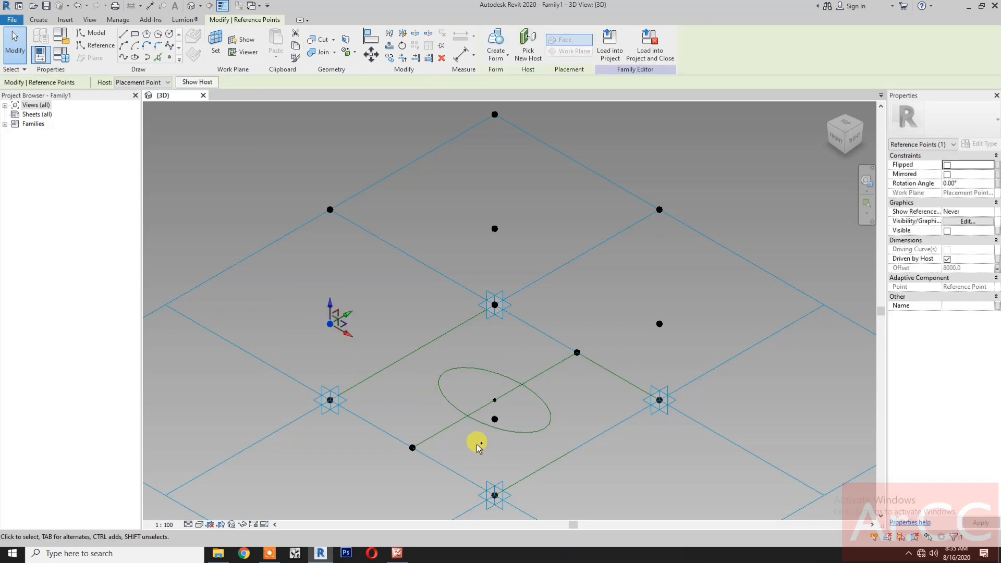
left_click_drag(477, 447, 509, 416)
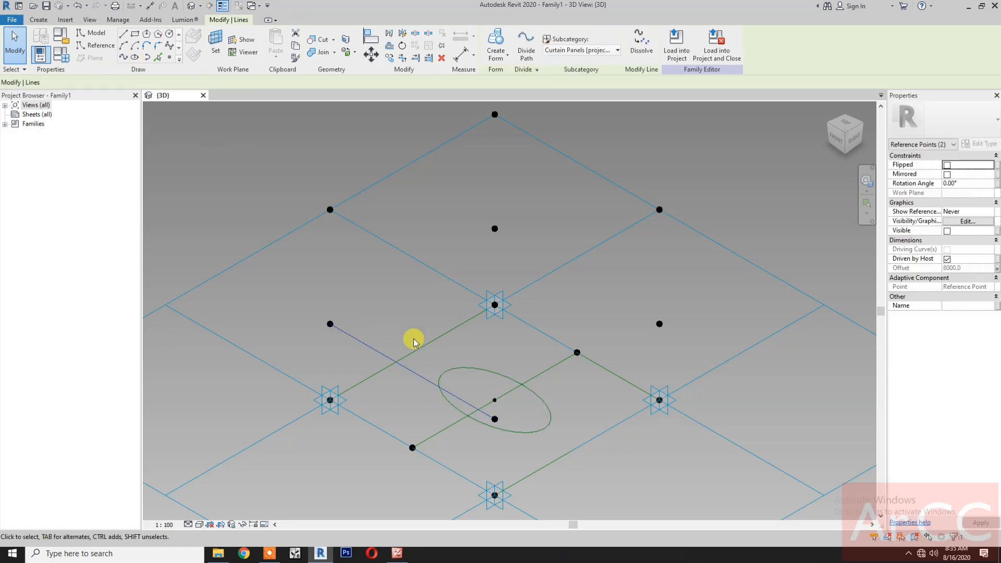
left_click(947, 241)
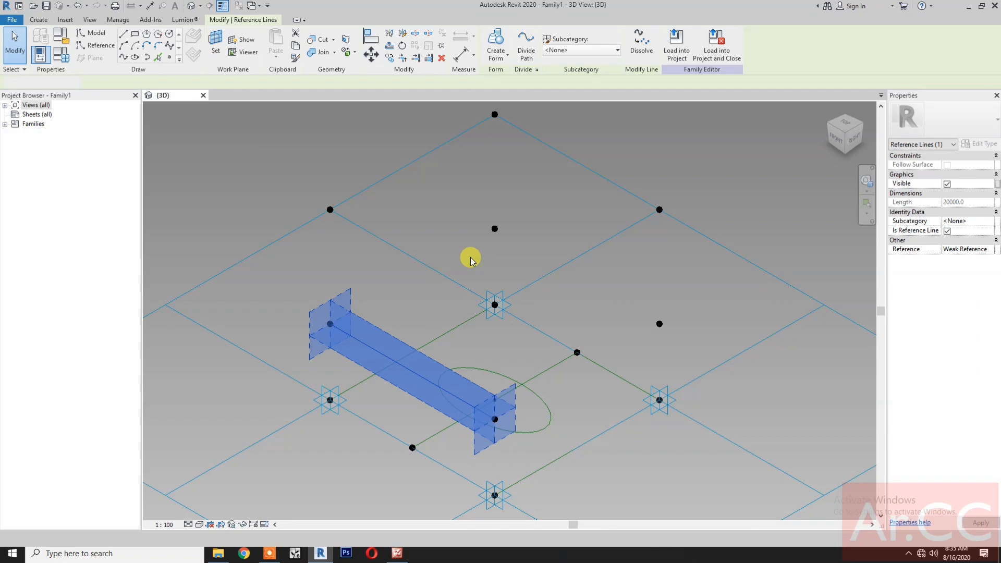
left_click(495, 229)
left_click_drag(627, 349, 680, 318, "ctrl")
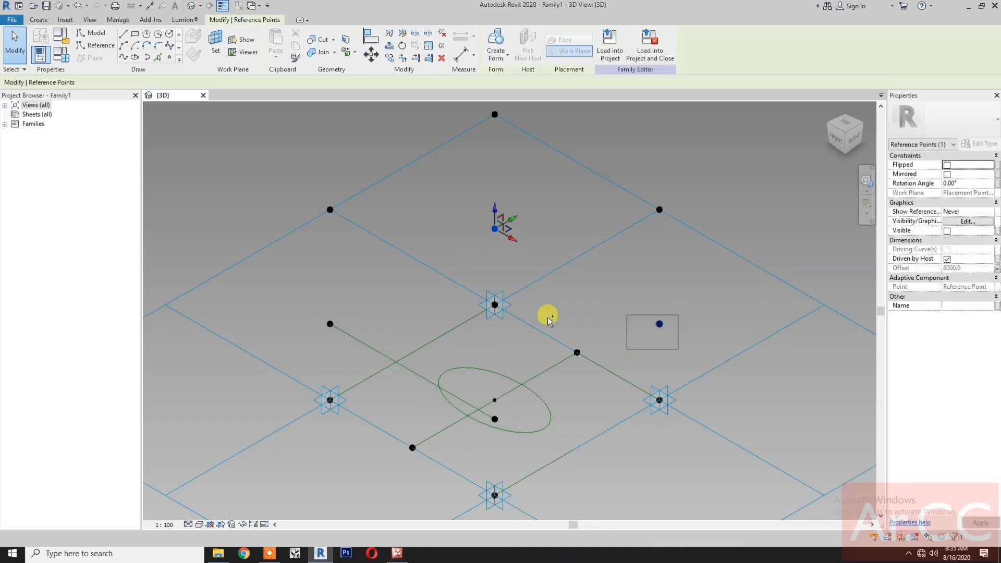
left_click(125, 59)
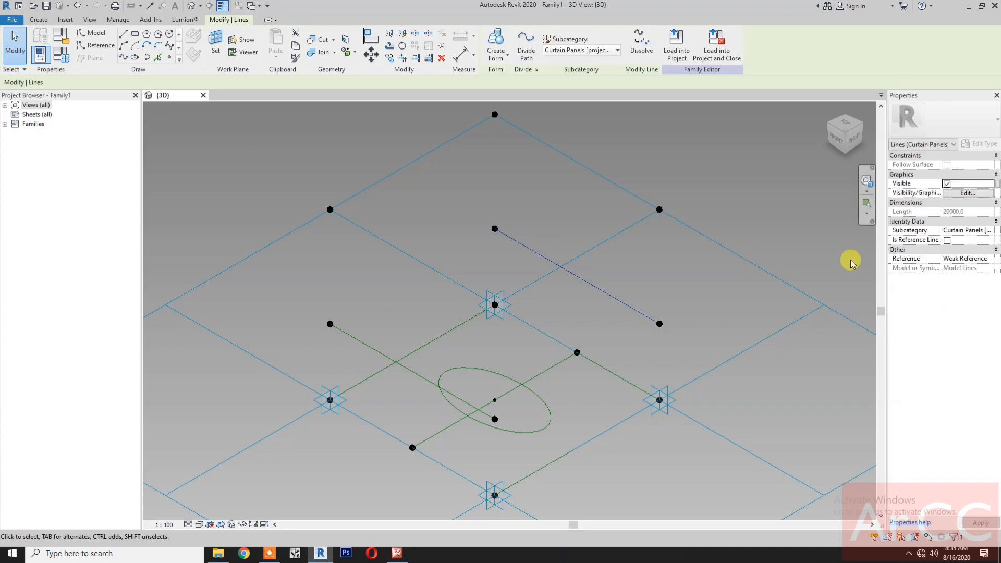
left_click(946, 240)
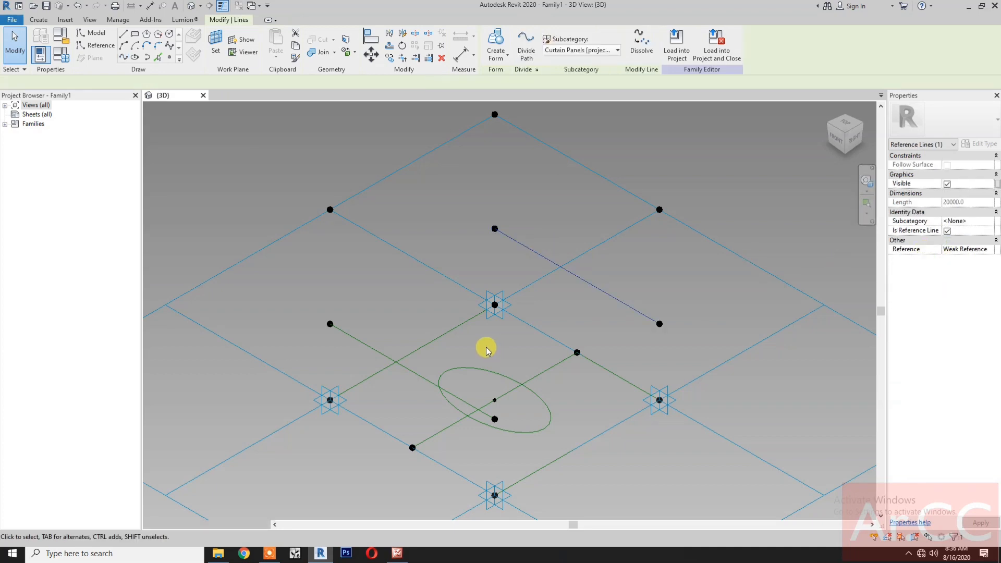
Place reference points at the midpoints of the two parallel reference lines at the Height 1 level
left_click(170, 58)
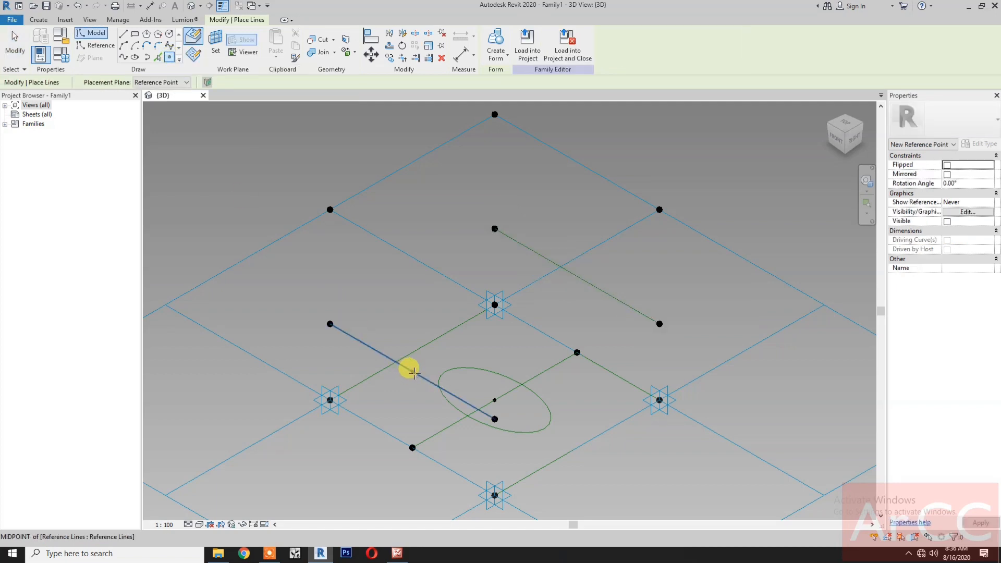
left_click(413, 371)
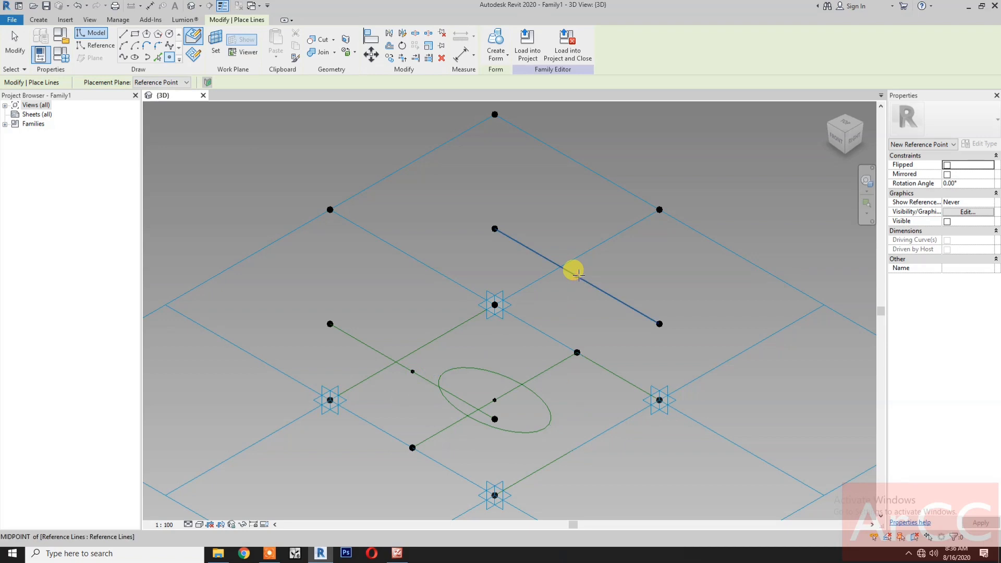
left_click(572, 282)
key("Escape")
key("Escape")
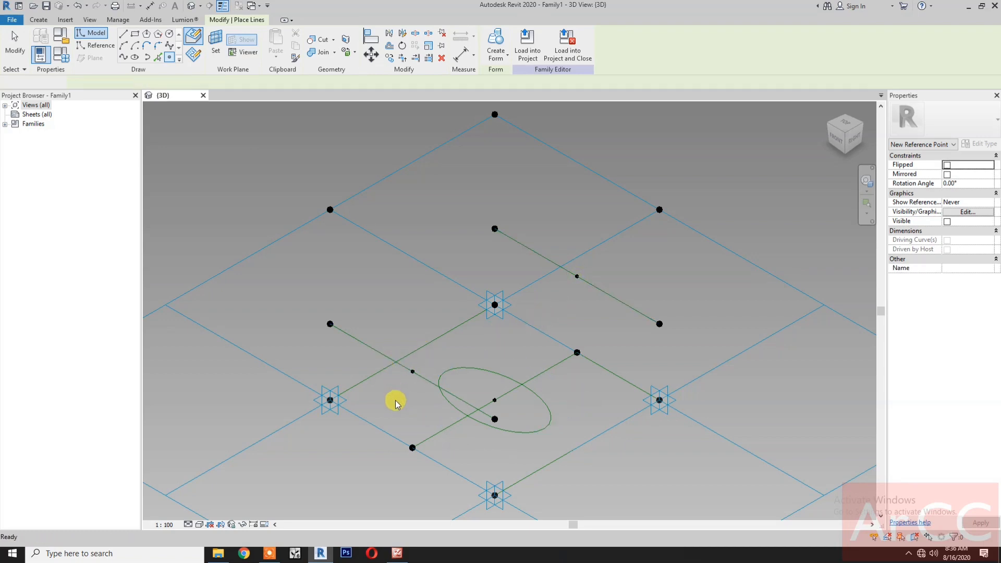
Connect the two Height 1 midpoints with a spline through points and set it as a reference line
left_click(412, 372)
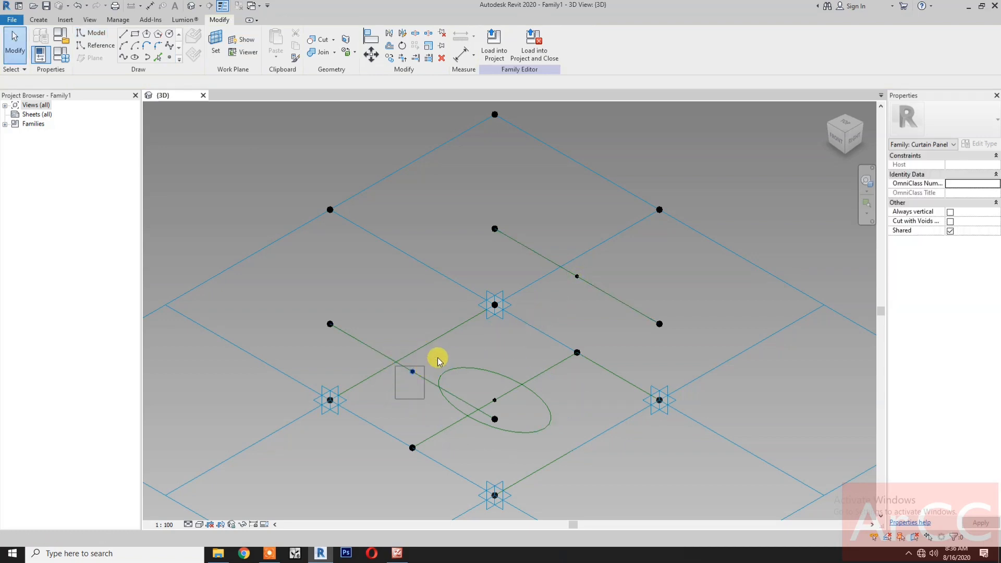
left_click(592, 272, "ctrl")
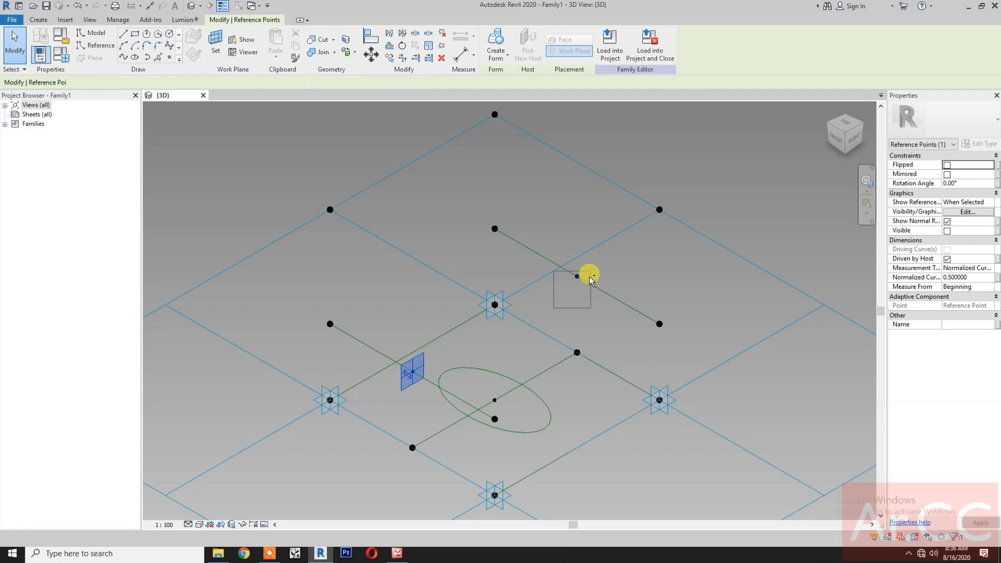
left_click(124, 58)
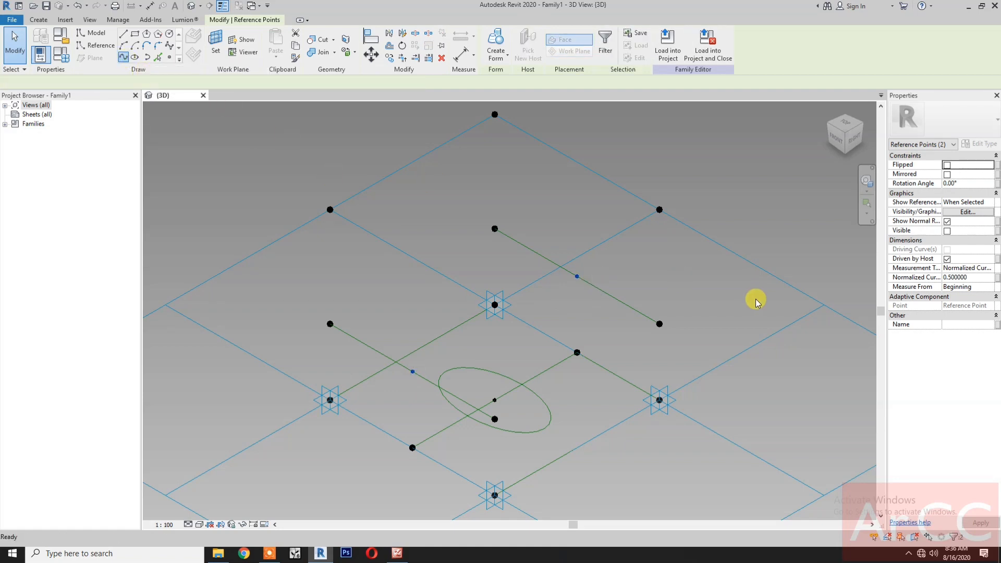
left_click(947, 240)
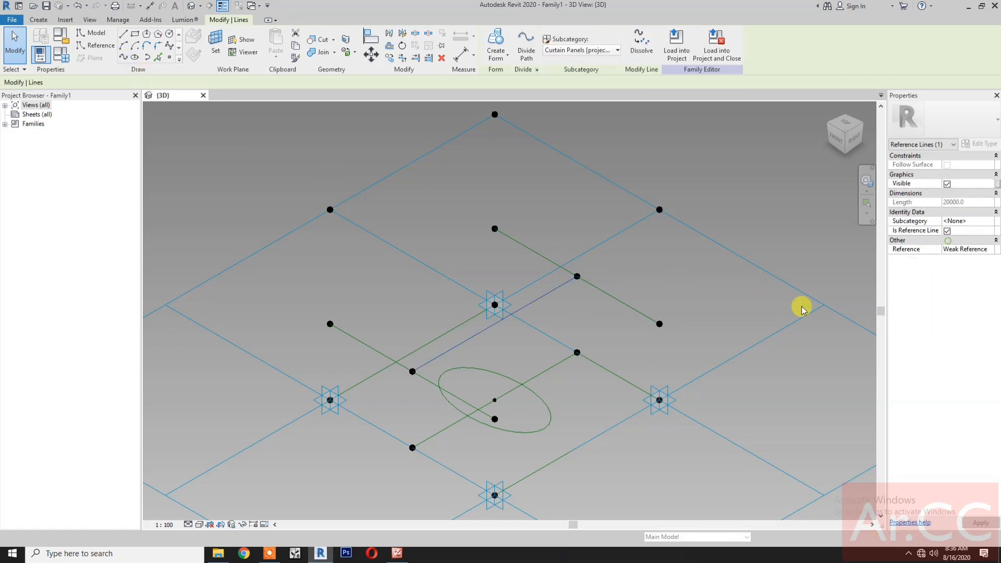
Place a reference point at the midpoint of the connecting reference line at the Height 1 level
left_click(170, 58)
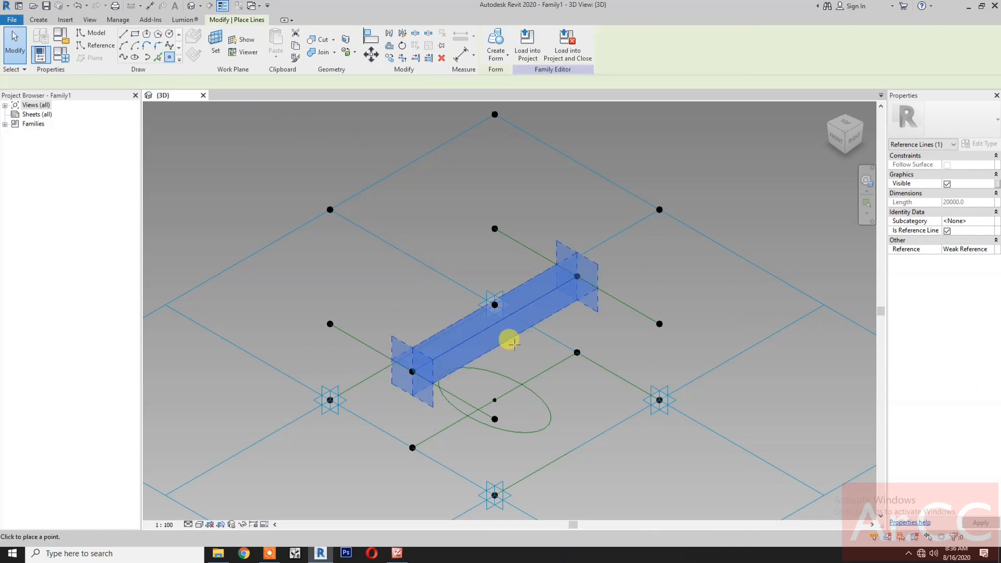
left_click(497, 323)
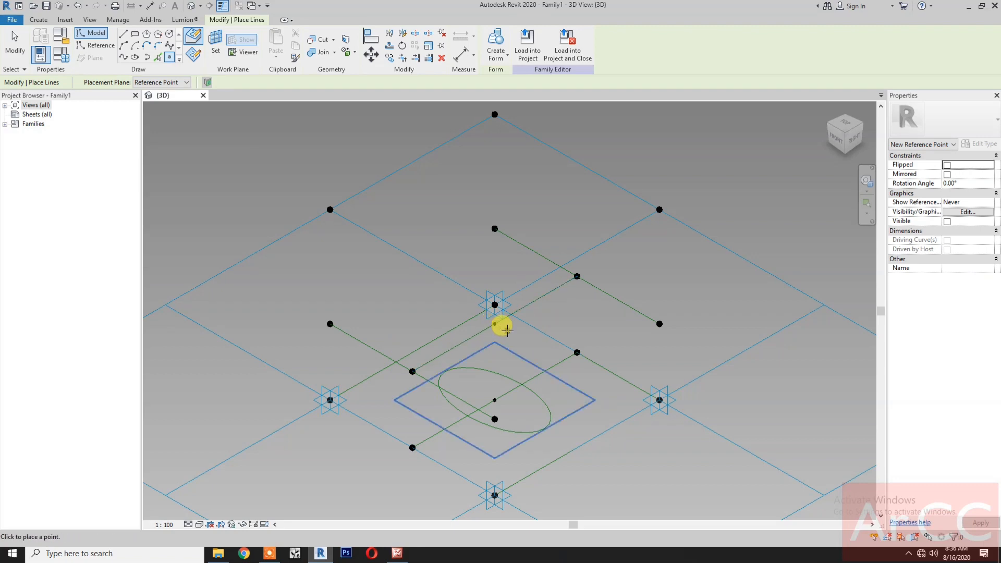
key("Escape")
key("Escape")
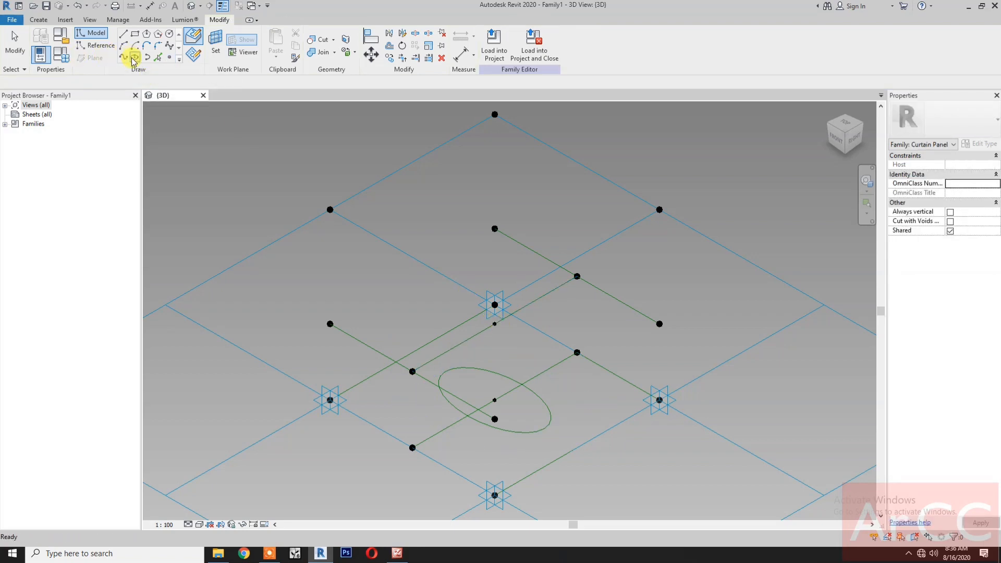
Draw an ellipse on the work plane of the central Height 1 point, centred there, with semi-axes of about 8200 and 4500
left_click(134, 58)
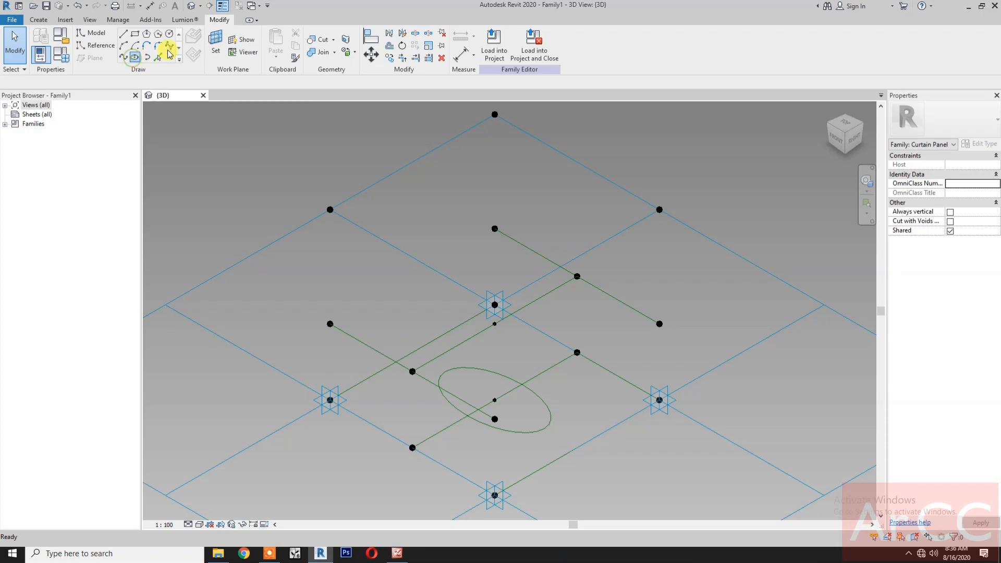
left_click(214, 46)
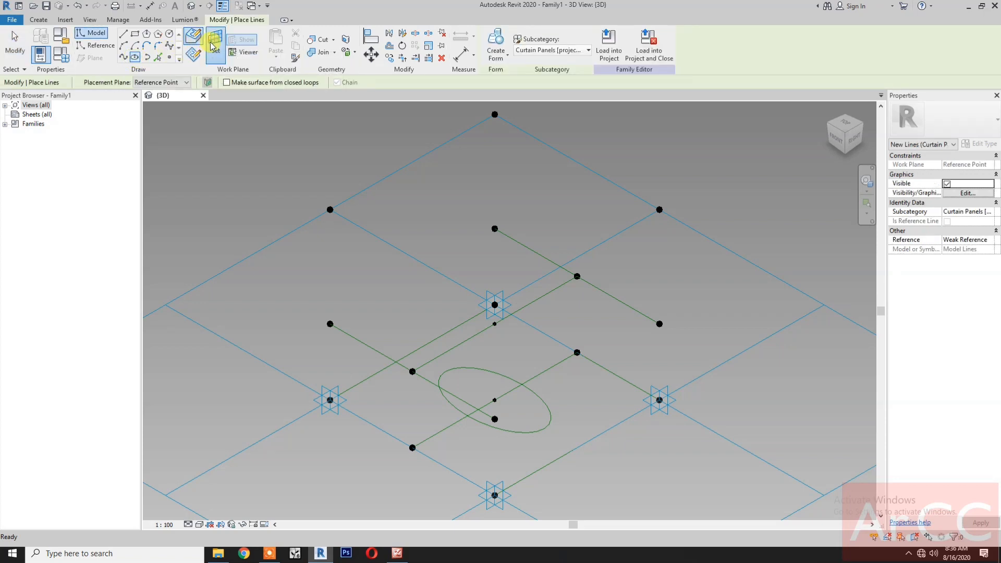
left_click(497, 325)
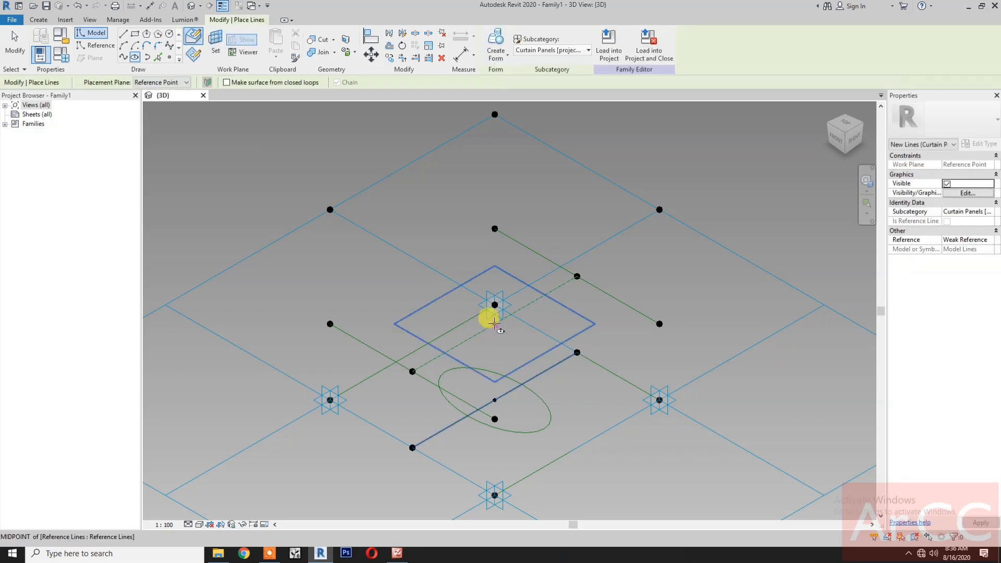
left_click(494, 324)
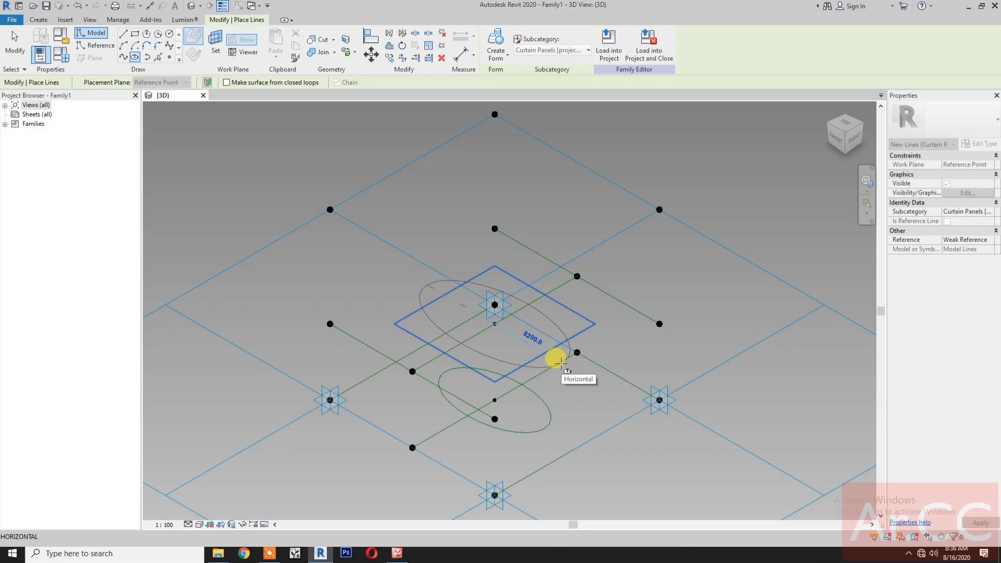
left_click(560, 362)
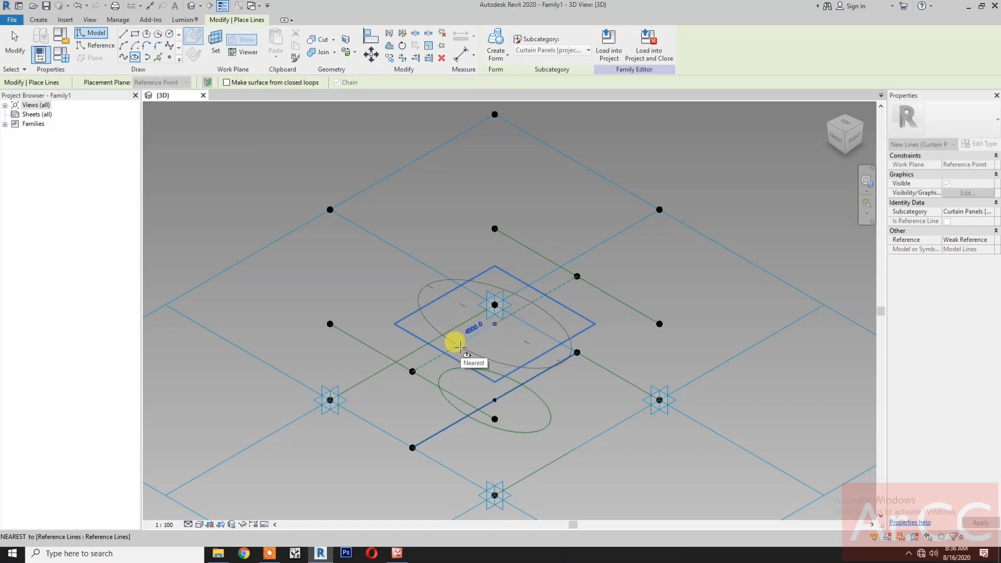
left_click(457, 346)
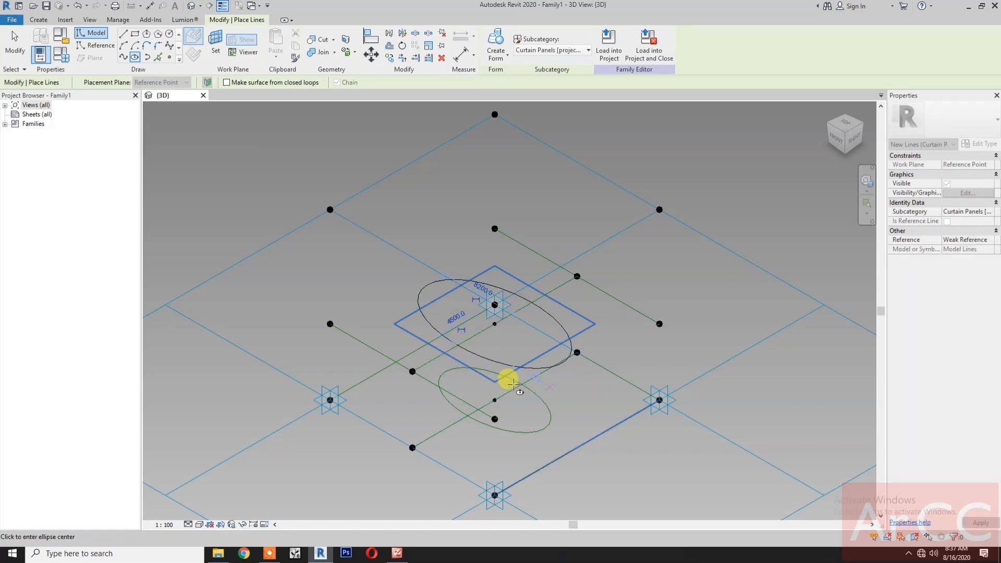
key("Escape")
key("Escape")
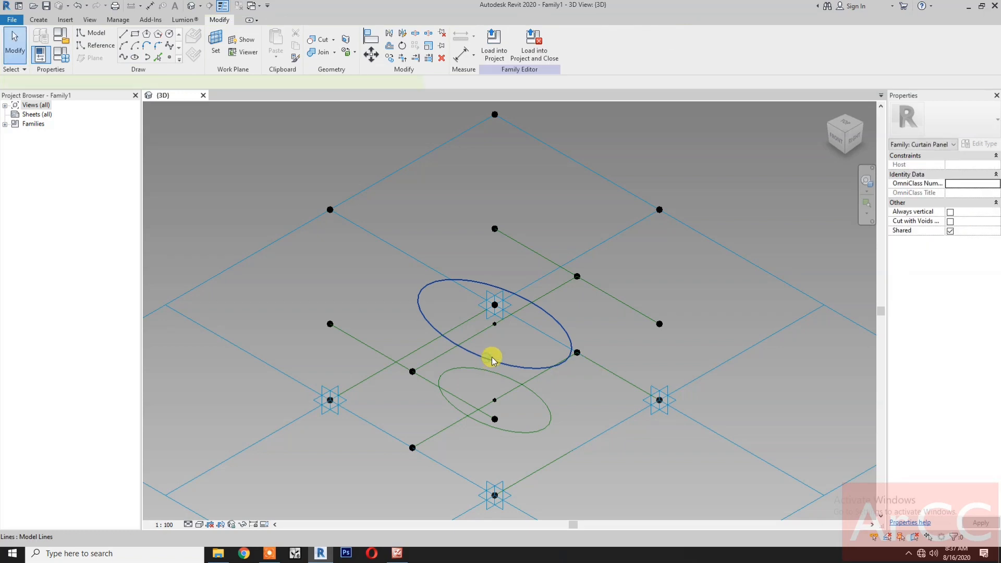
Convert the new Height 1 ellipse into a reference line
left_click(492, 360)
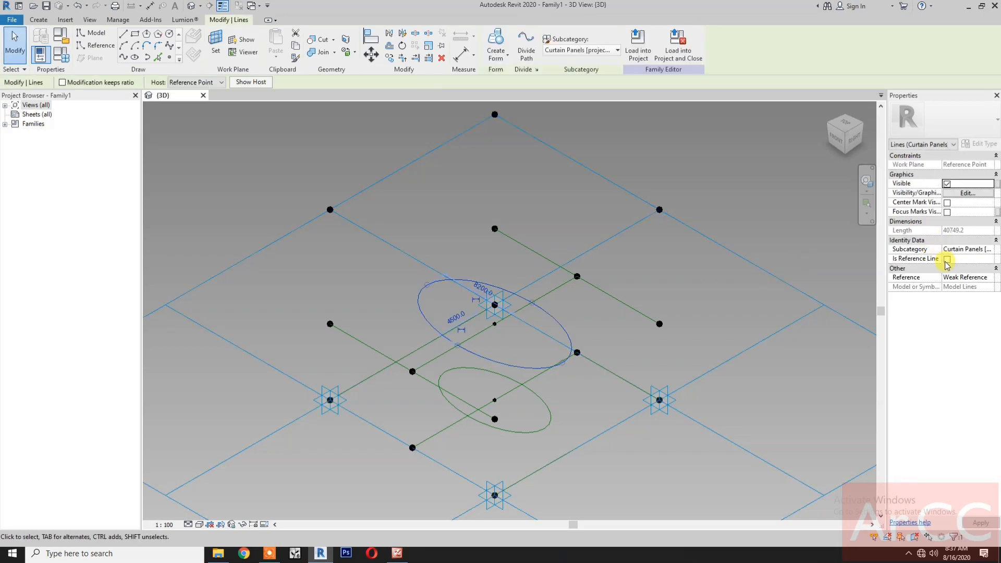
left_click(947, 259)
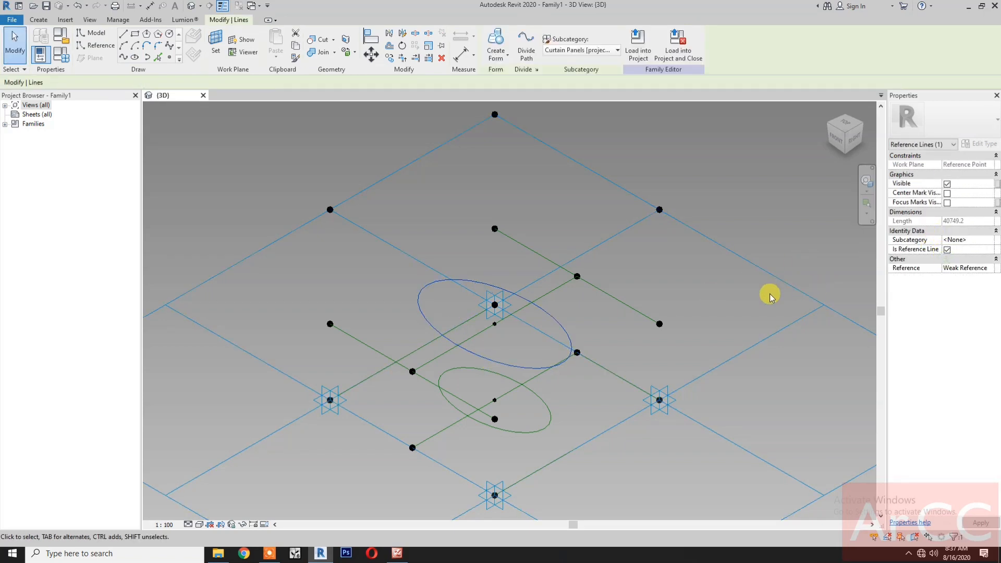
left_click(726, 290)
Join the topmost points above adaptive points 1 and 2, and those above 4 and 3, with splines through points made into reference lines
scroll(726, 291, "down", 1)
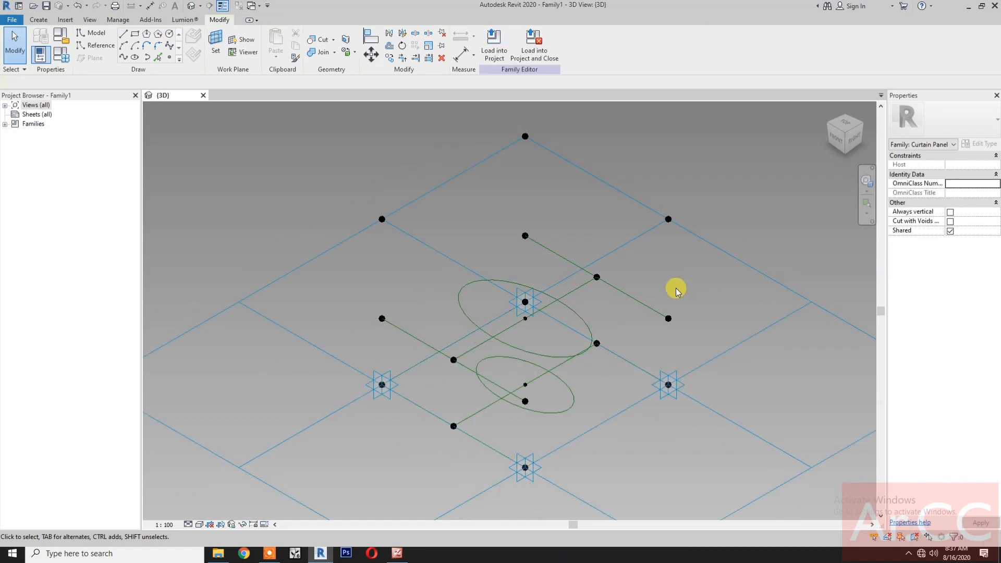
left_click(865, 183)
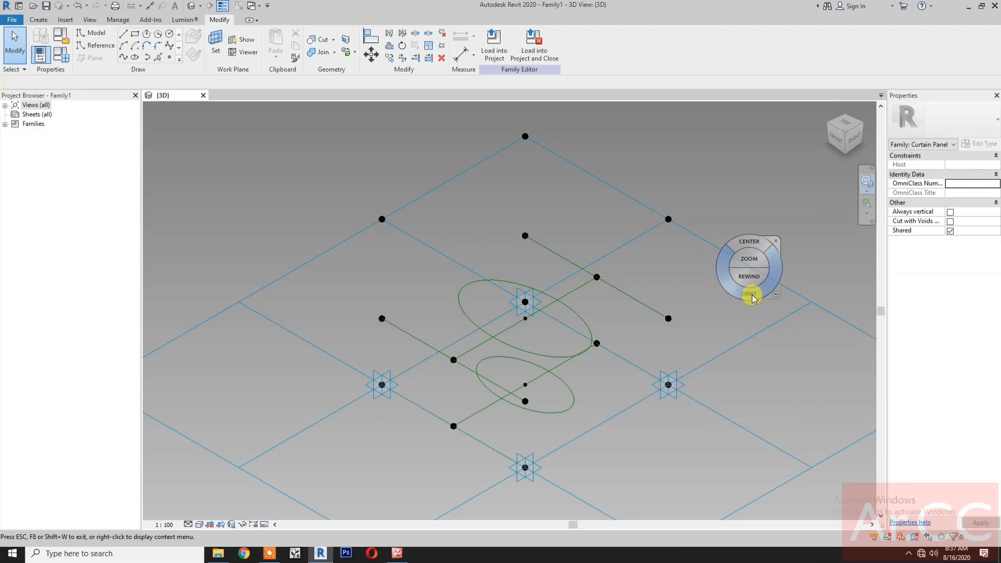
left_click_drag(751, 297, 546, 312)
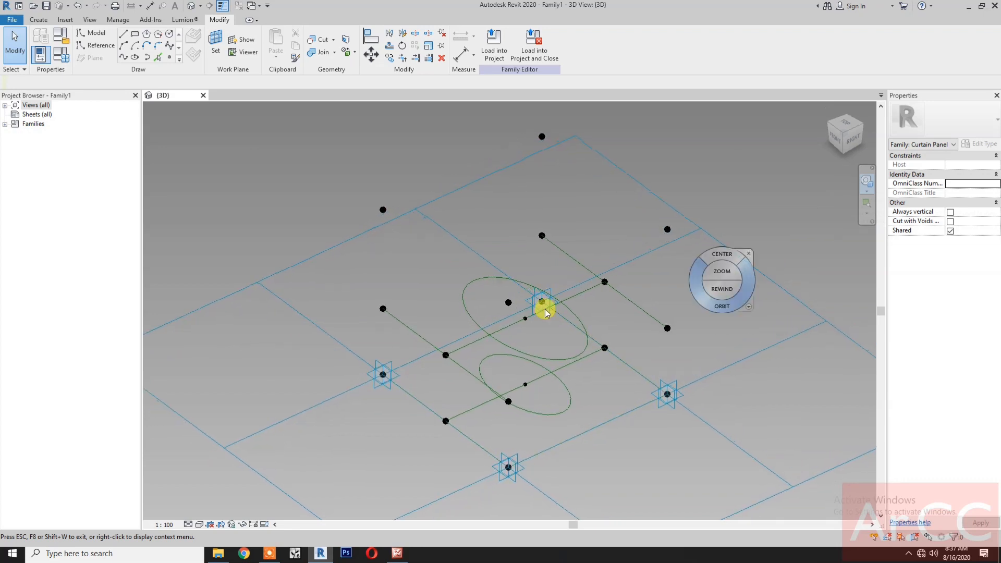
key("Escape")
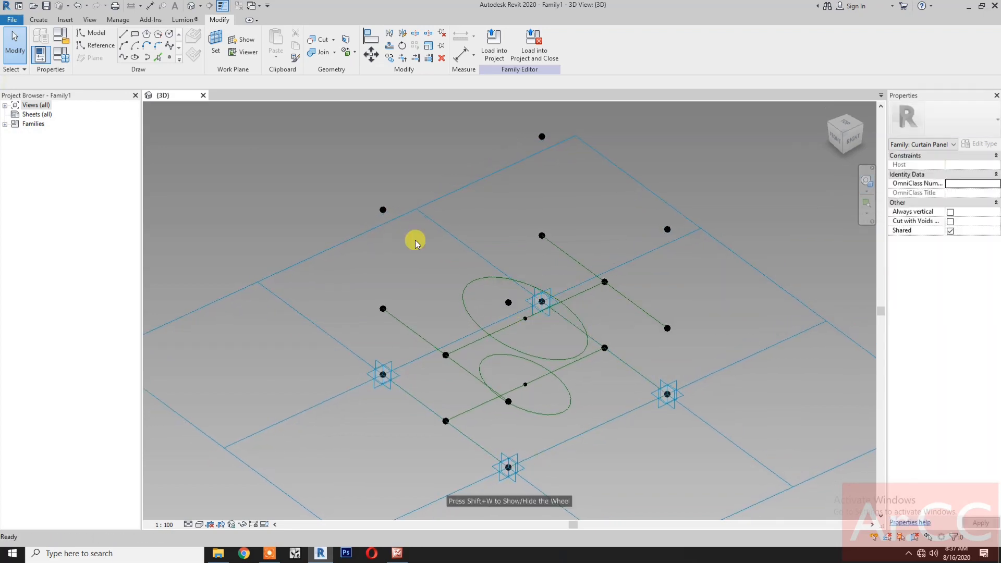
left_click_drag(358, 194, 406, 243)
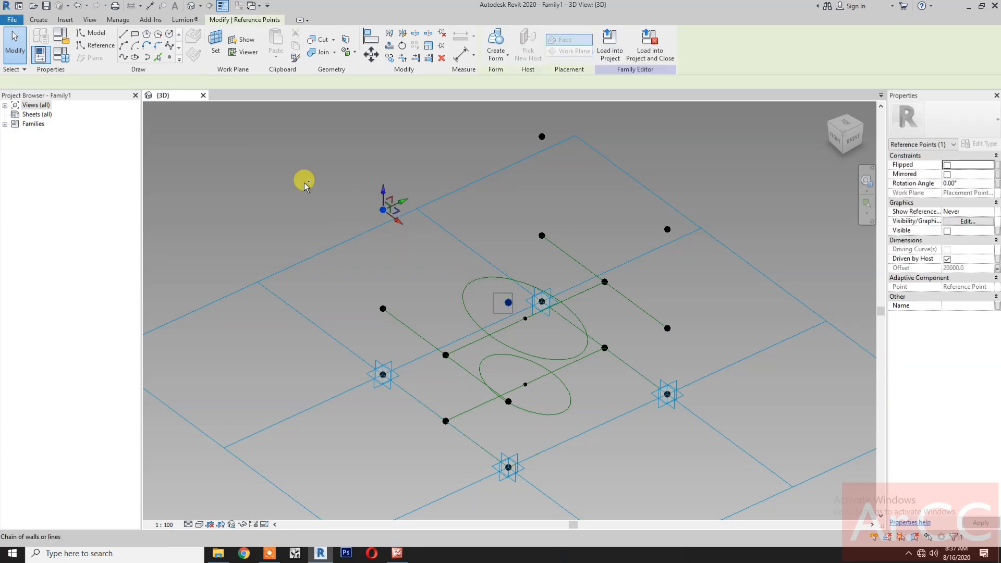
left_click(125, 61)
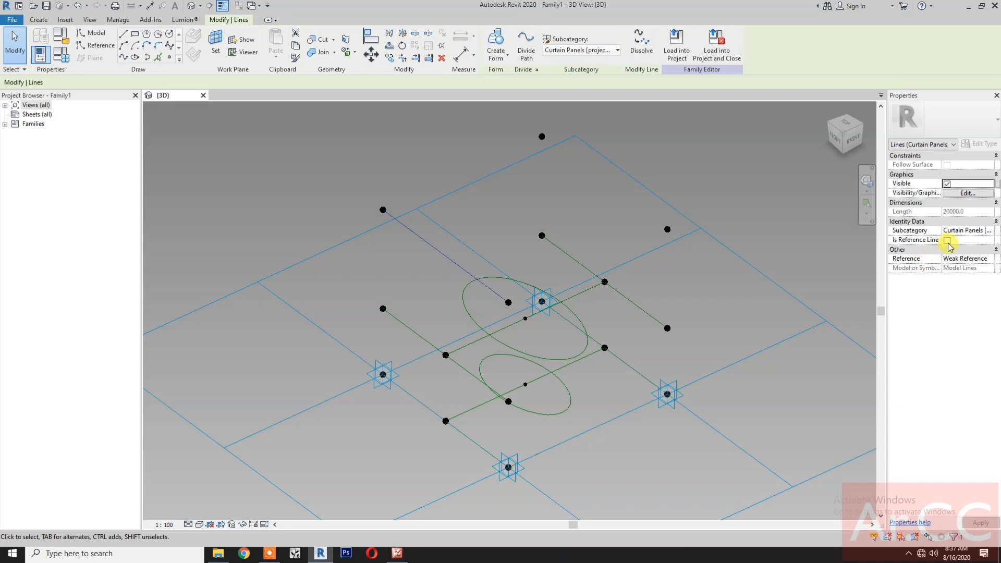
left_click(947, 241)
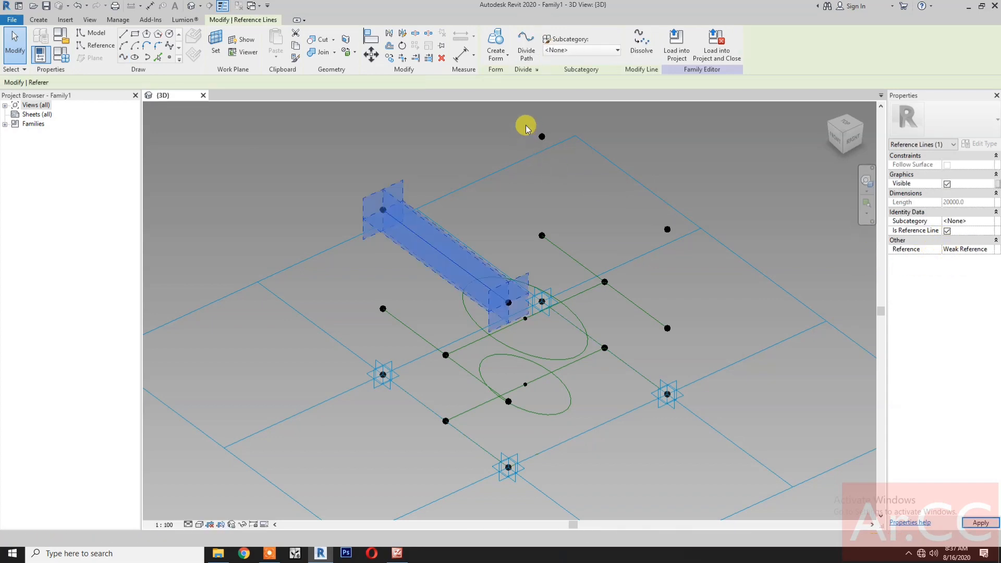
left_click(542, 137)
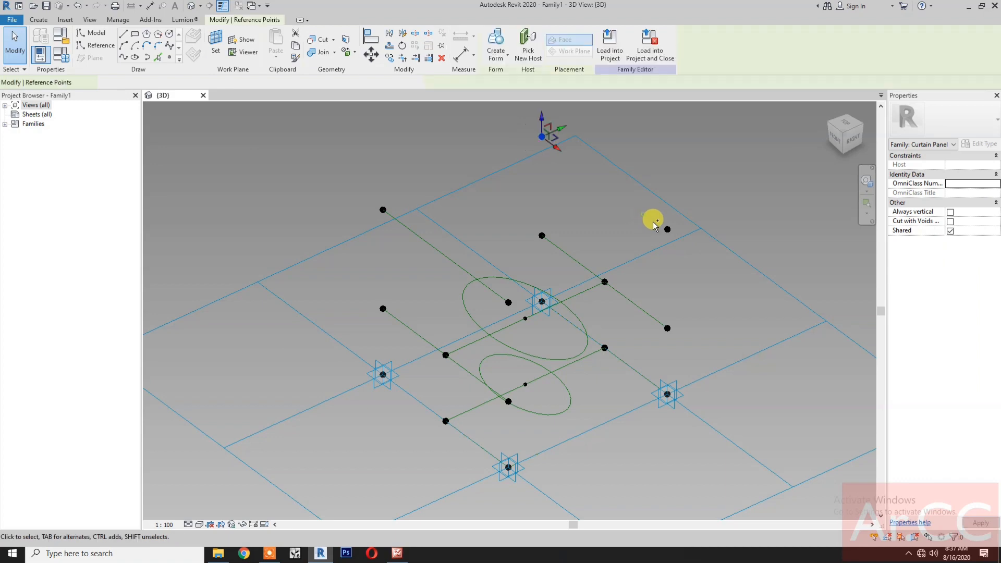
left_click_drag(684, 252, 684, 252, "ctrl")
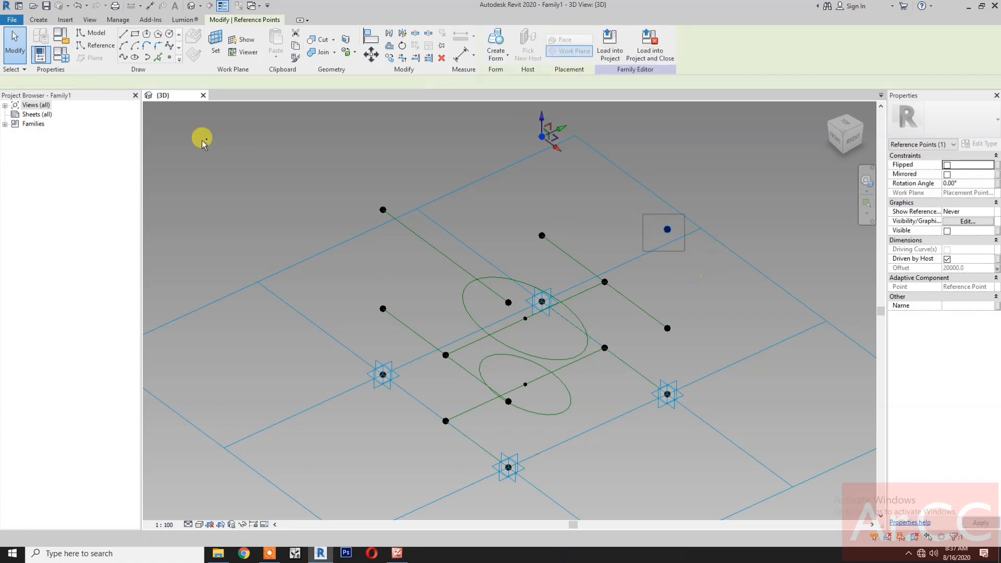
left_click(123, 57)
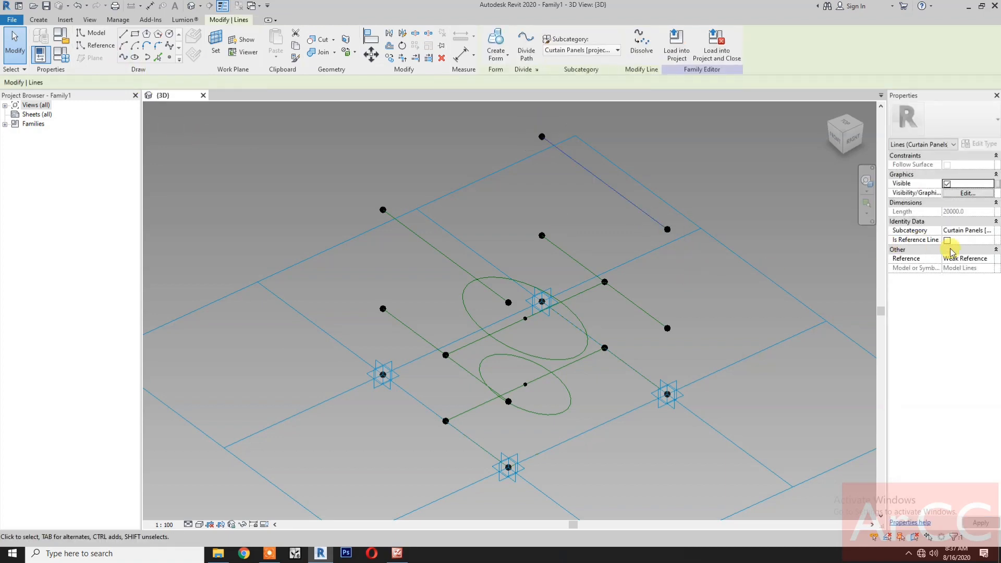
left_click(947, 241)
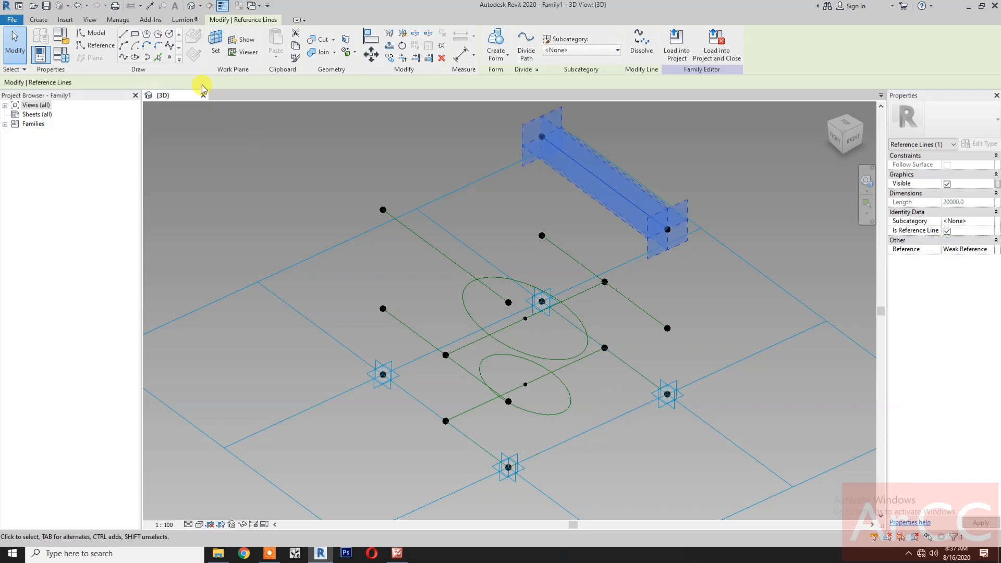
Place reference points at the midpoints of the two parallel reference lines at the topmost level
left_click(169, 59)
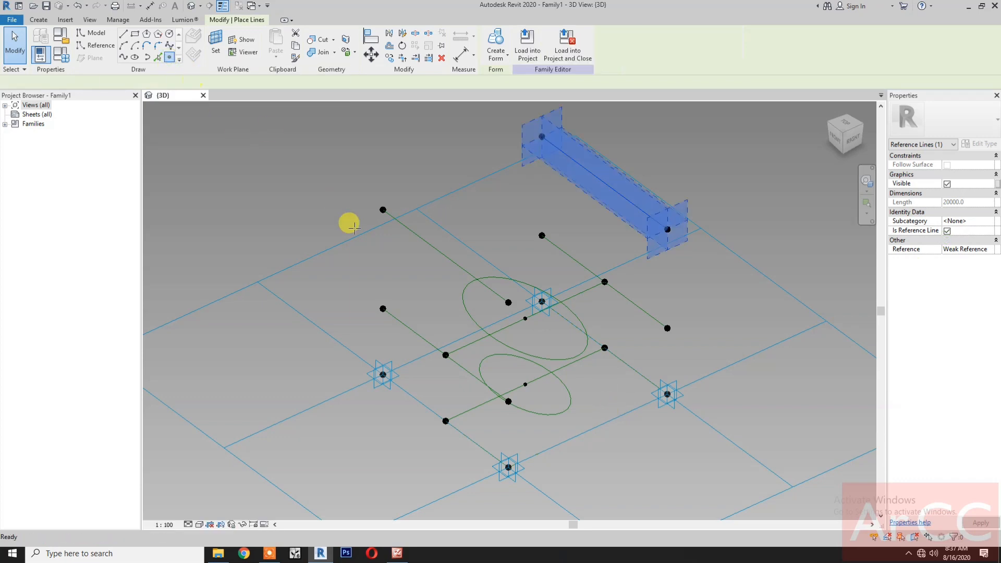
left_click(444, 255)
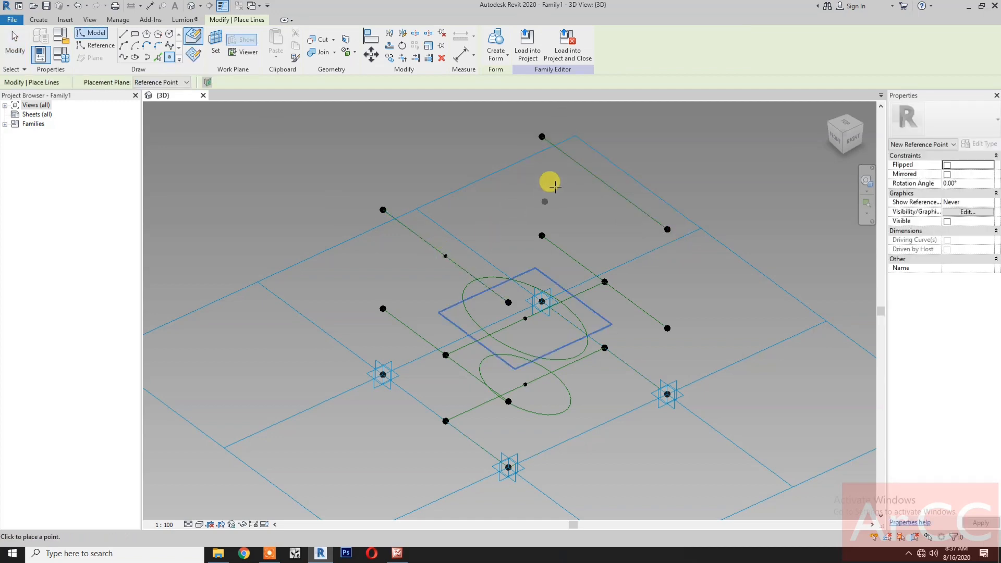
left_click(603, 182)
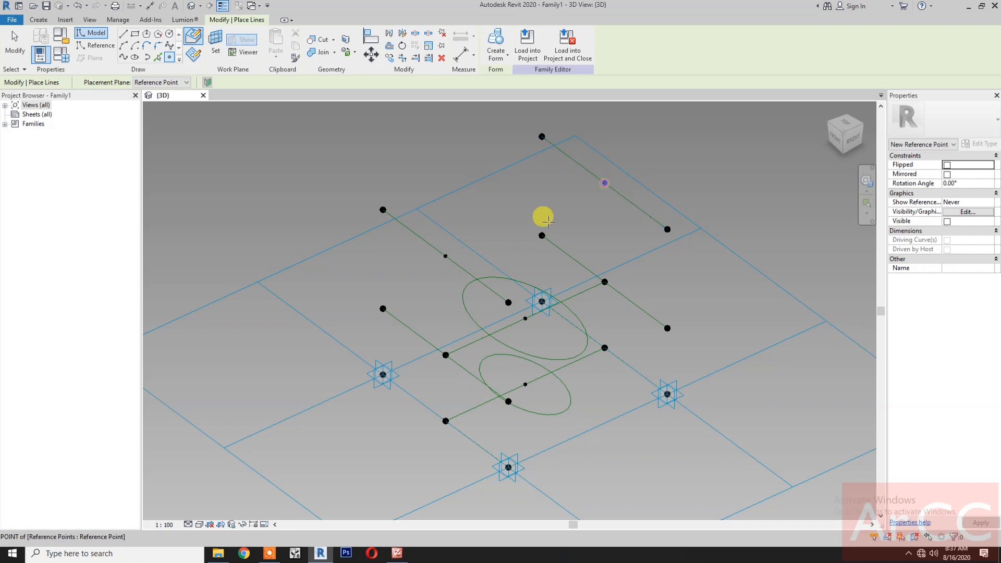
key("Escape")
key("Escape")
Connect the two topmost midpoints with a spline set as a reference line and place a reference point at its midpoint
left_click_drag(422, 286, 451, 243)
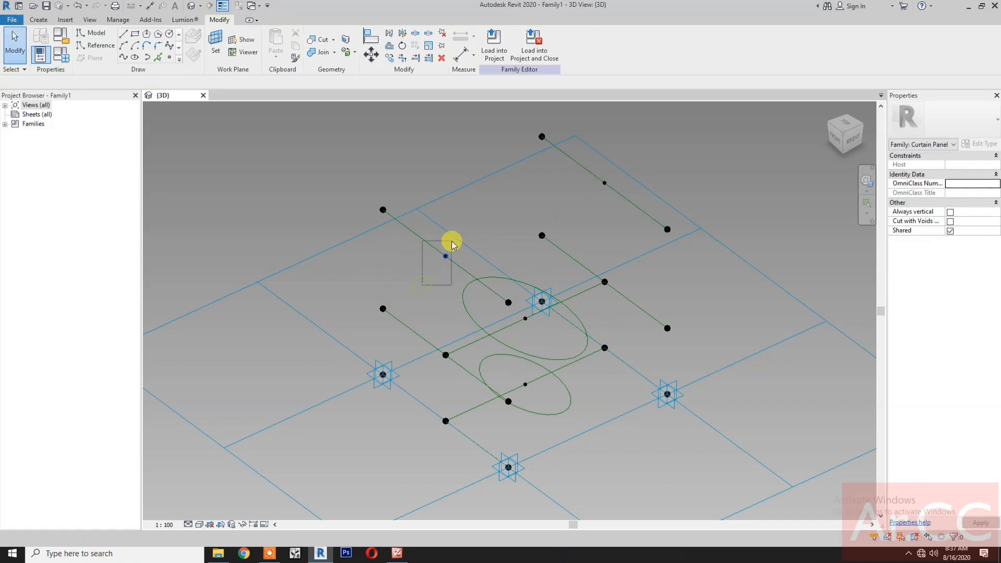
left_click_drag(575, 214, 620, 174)
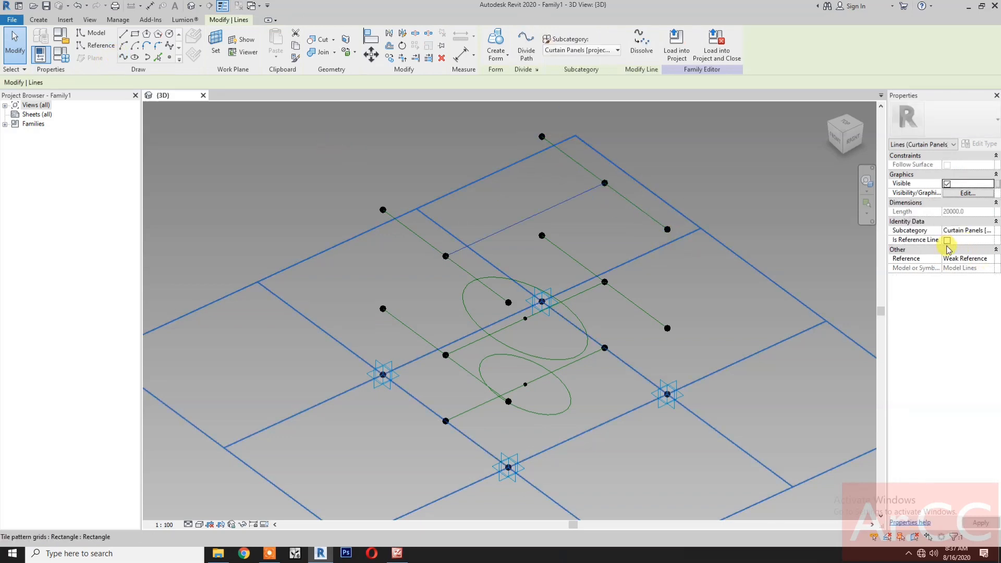
left_click(946, 242)
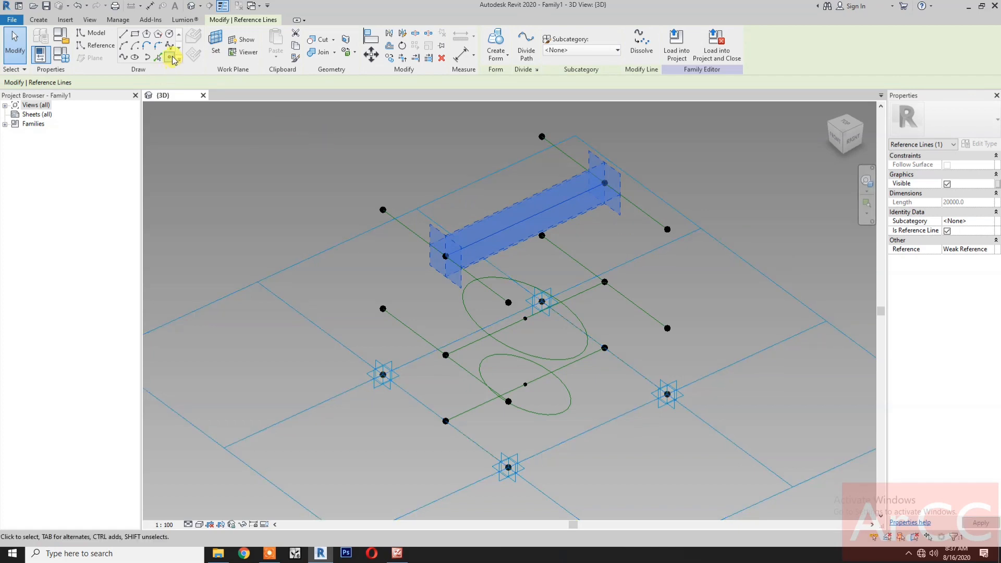
left_click(171, 57)
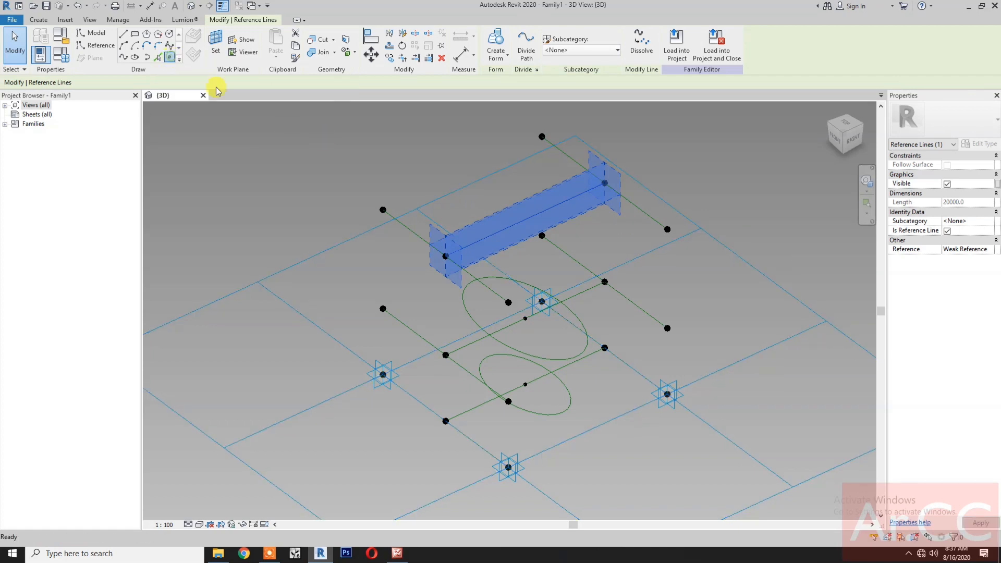
left_click(525, 220)
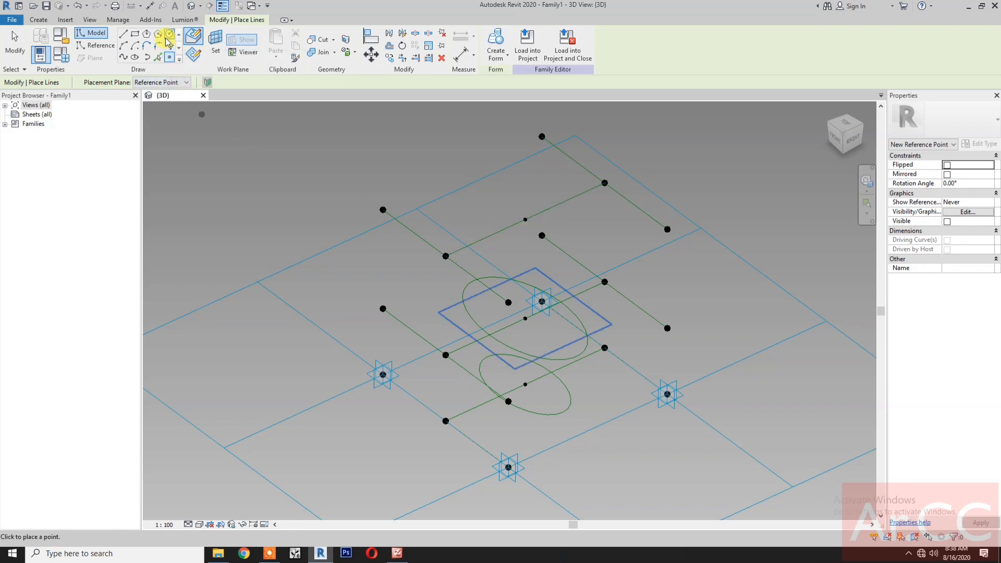
Draw an ellipse on the work plane of the central topmost point, centred there, with semi-axes of about 5500 and 2500
left_click(136, 59)
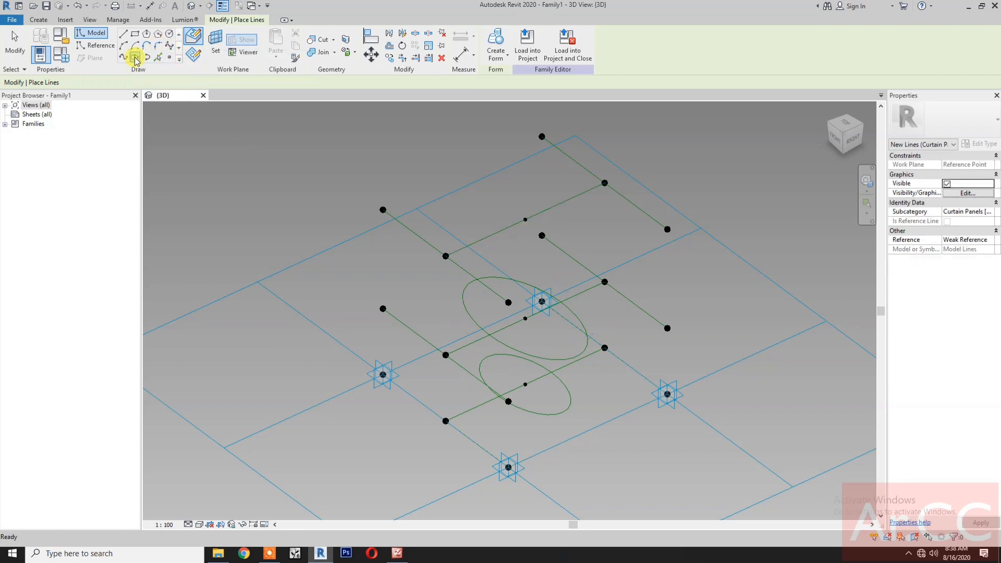
left_click(215, 44)
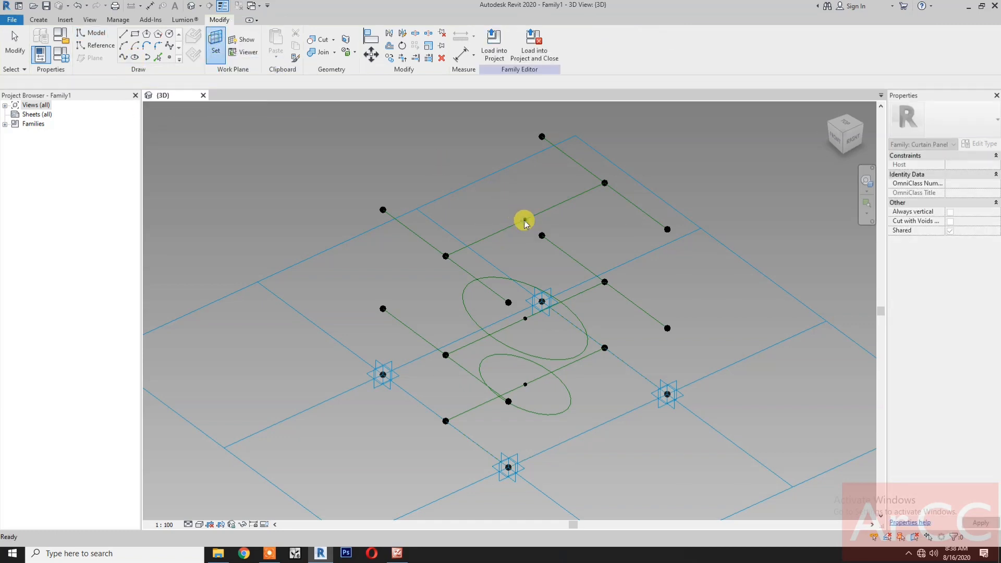
left_click(524, 219)
left_click(524, 219)
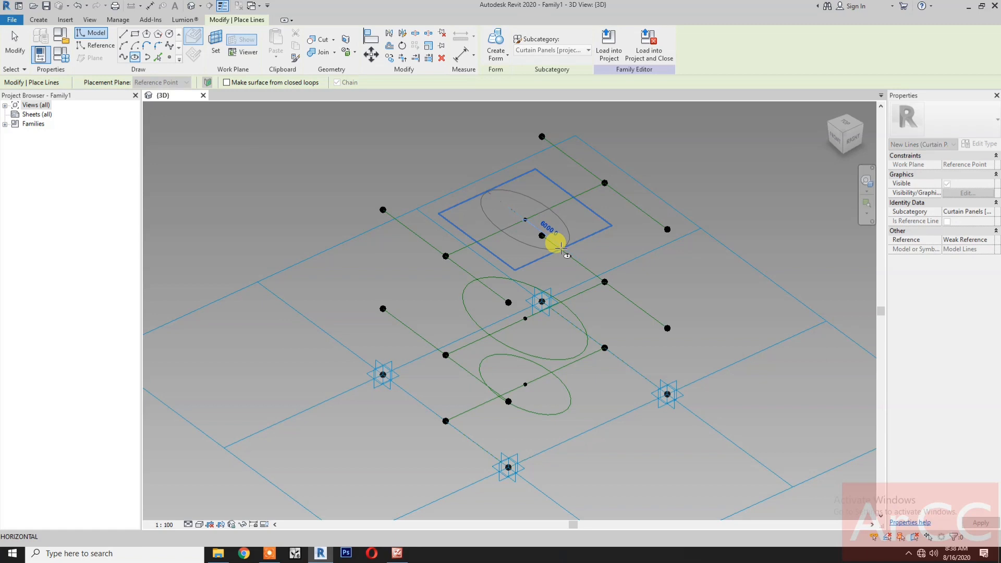
left_click(558, 246)
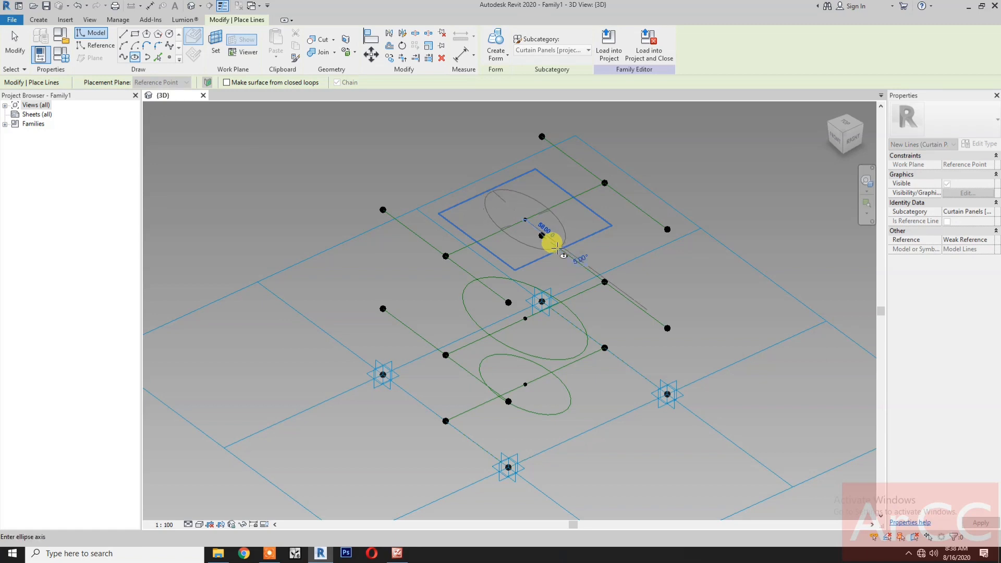
scroll(558, 246, "up", 2)
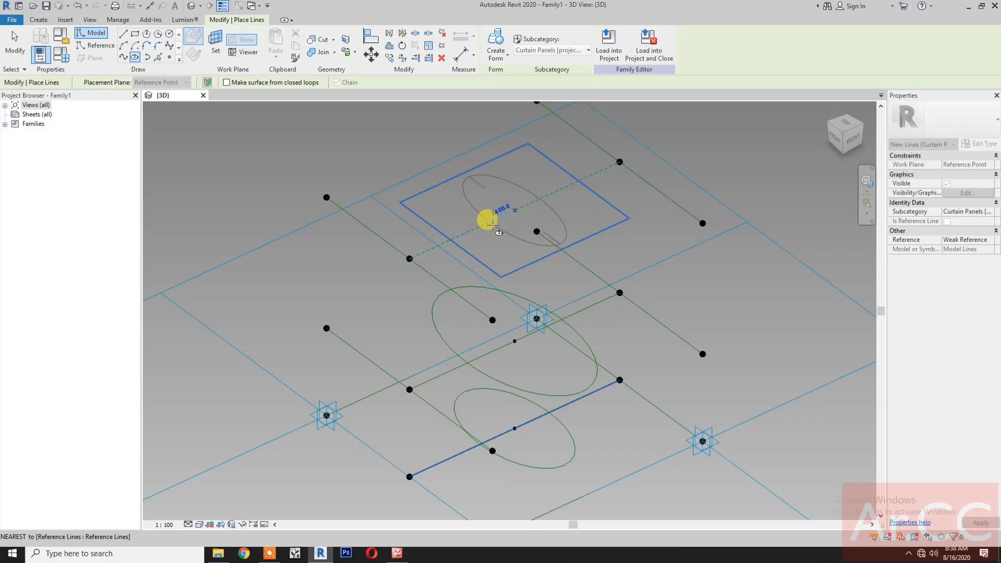
left_click(492, 224)
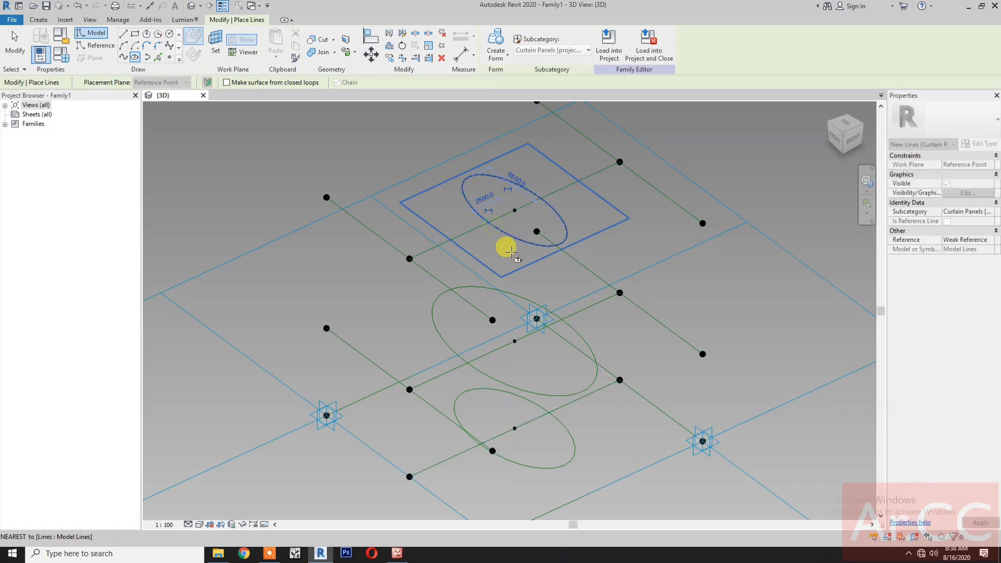
key("Escape")
key("Escape")
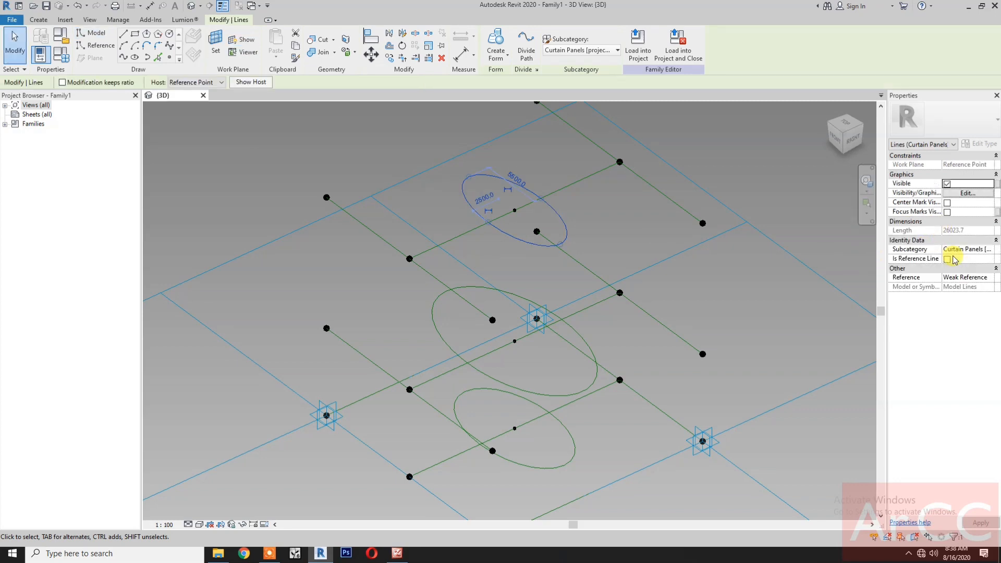
Turn the topmost ellipse into a reference line
left_click(947, 260)
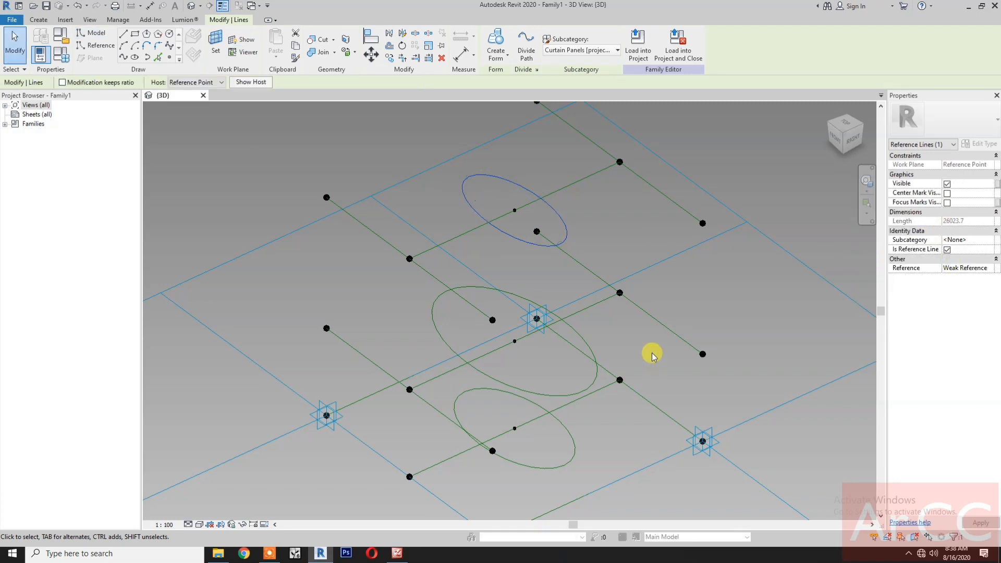
left_click(680, 286)
scroll(681, 284, "down", 1)
middle_click_drag(681, 283, 632, 290)
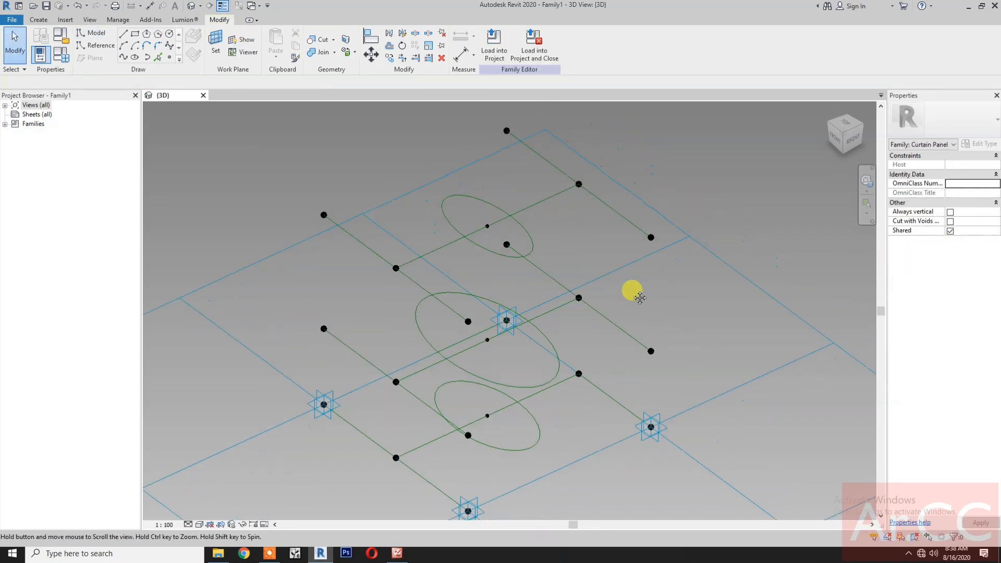
Create a solid form through the bottom, middle and top reference ellipses
left_click(539, 433)
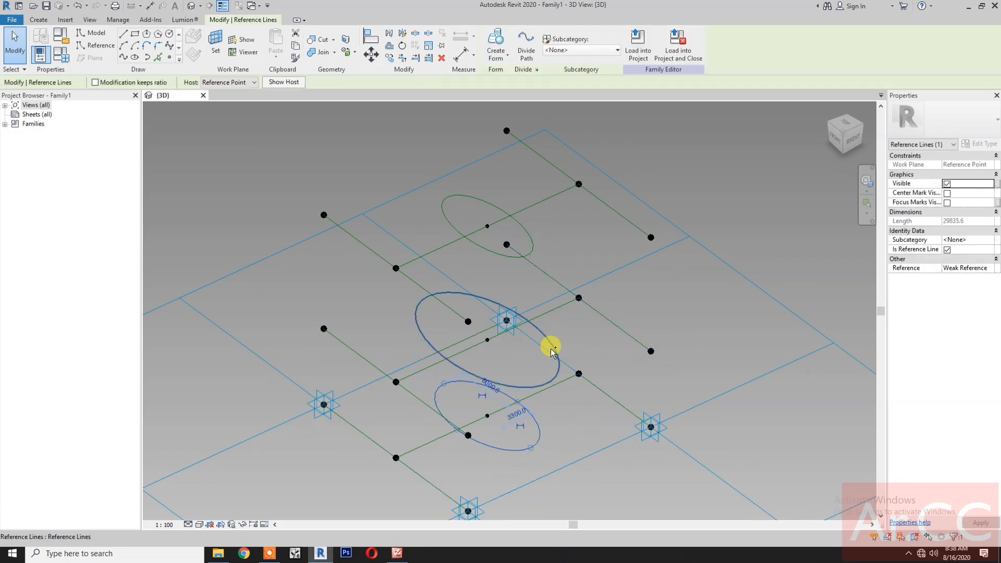
left_click(548, 308, "ctrl")
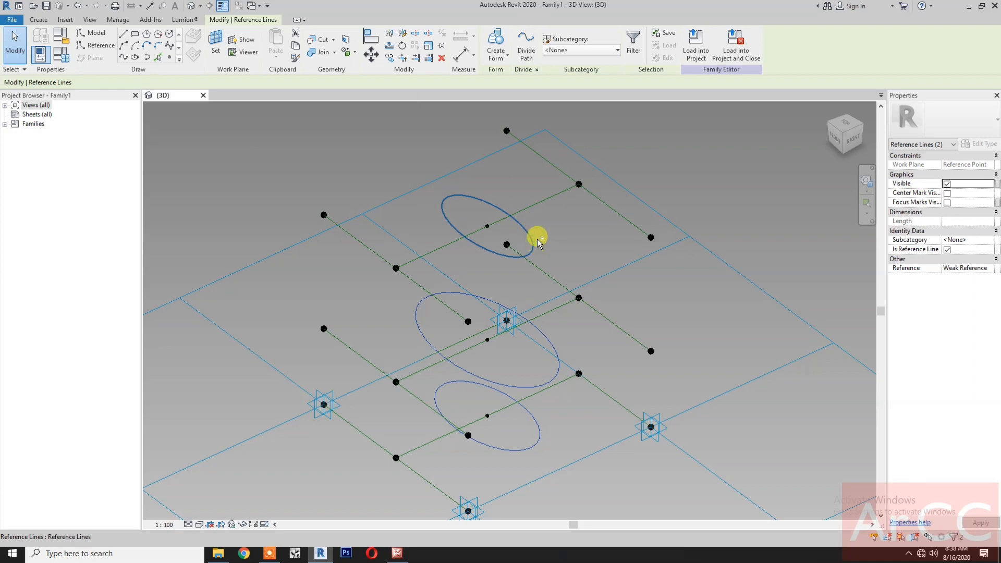
left_click(539, 242, "ctrl")
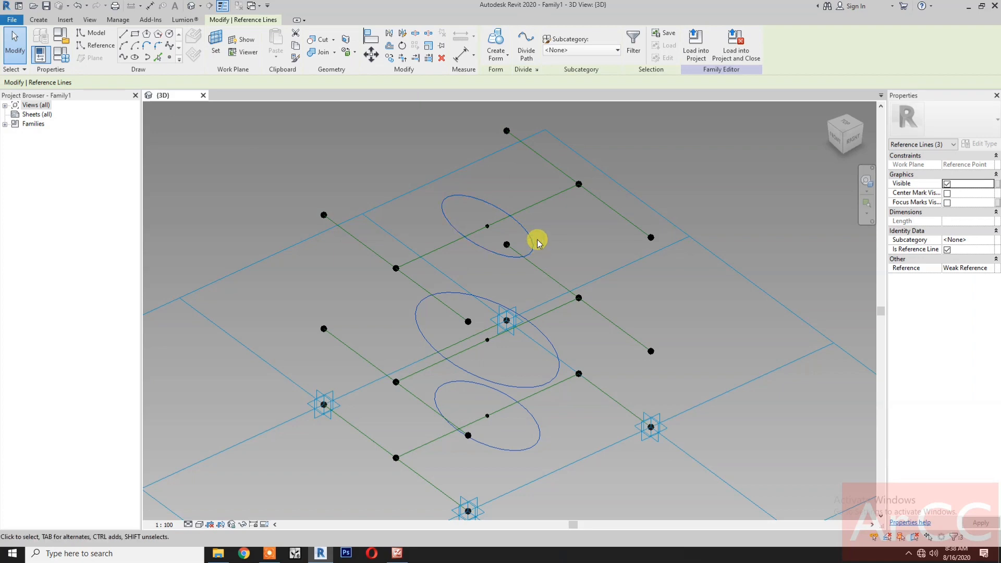
left_click(498, 46)
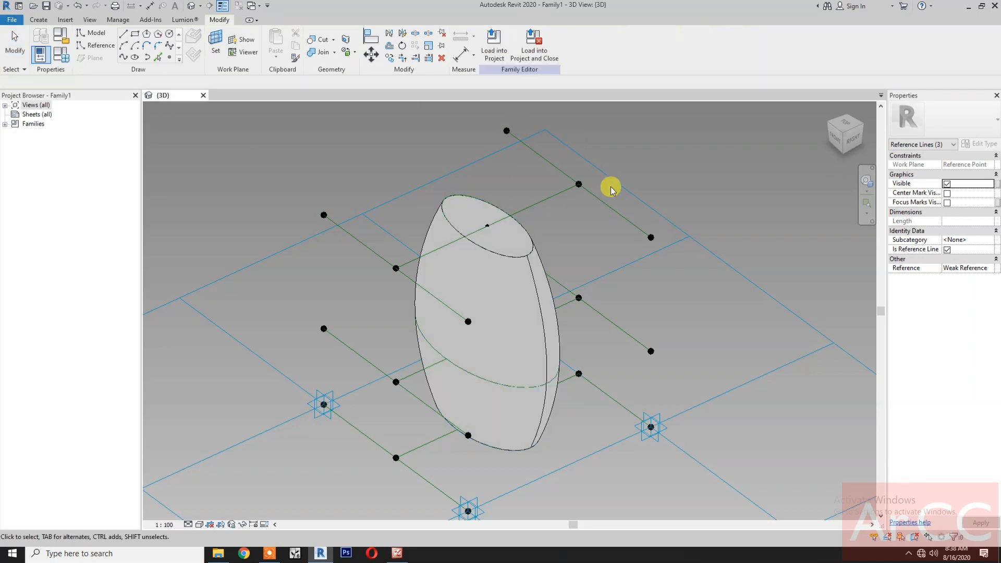
left_click(432, 218)
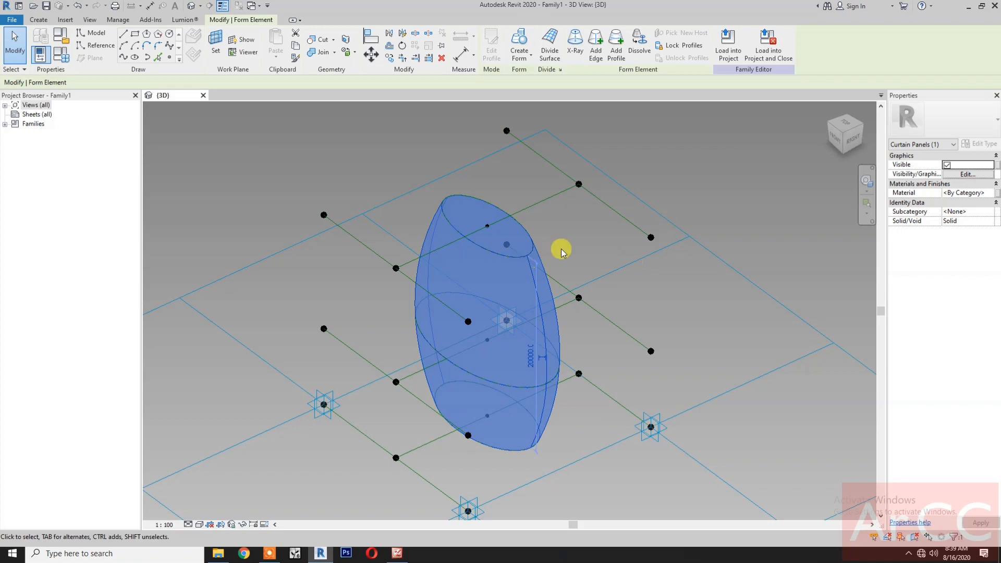
key("Escape")
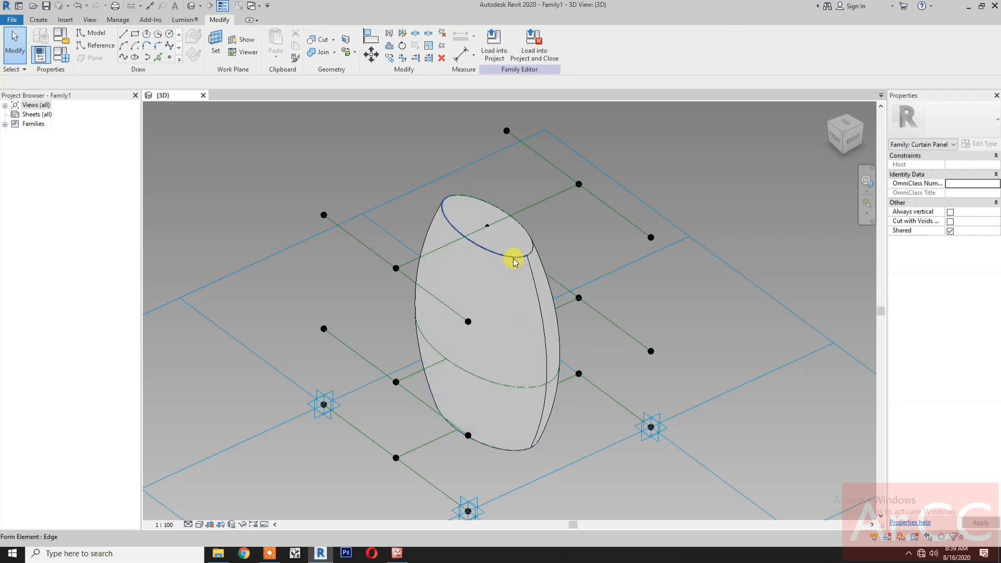
Divide the form's front side surface and set both its U grid and V grid number to 5
left_click(514, 262)
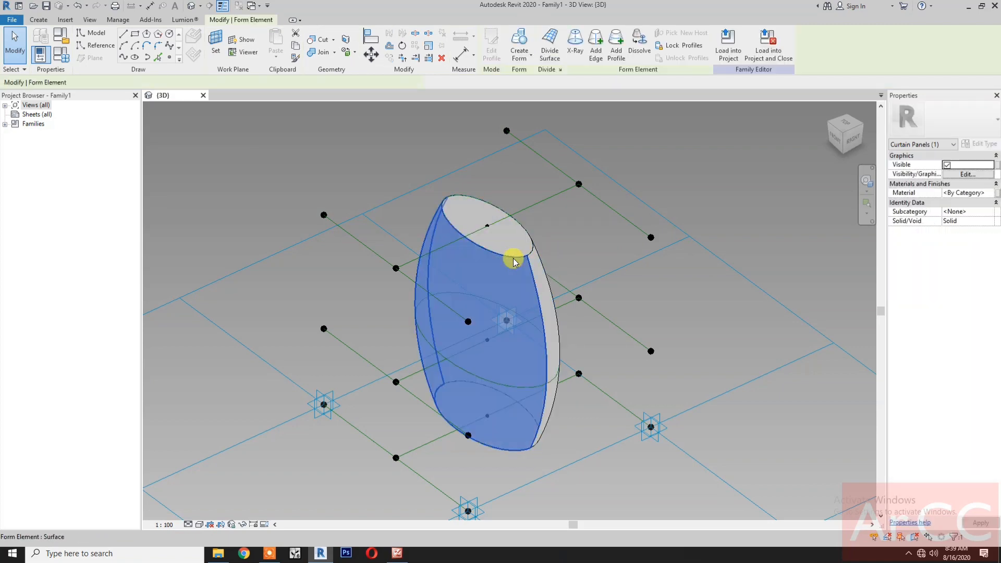
left_click(545, 48)
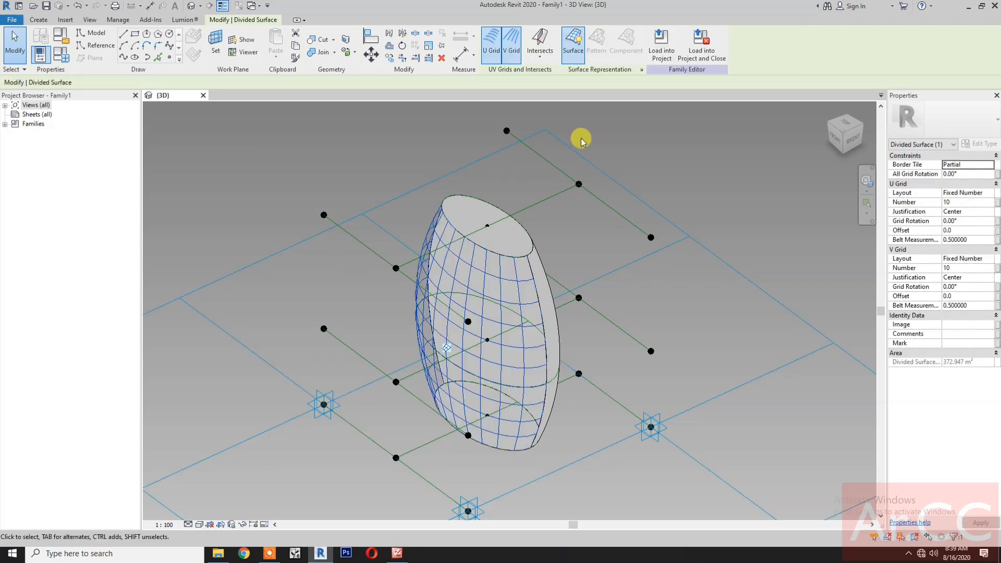
left_click(959, 203)
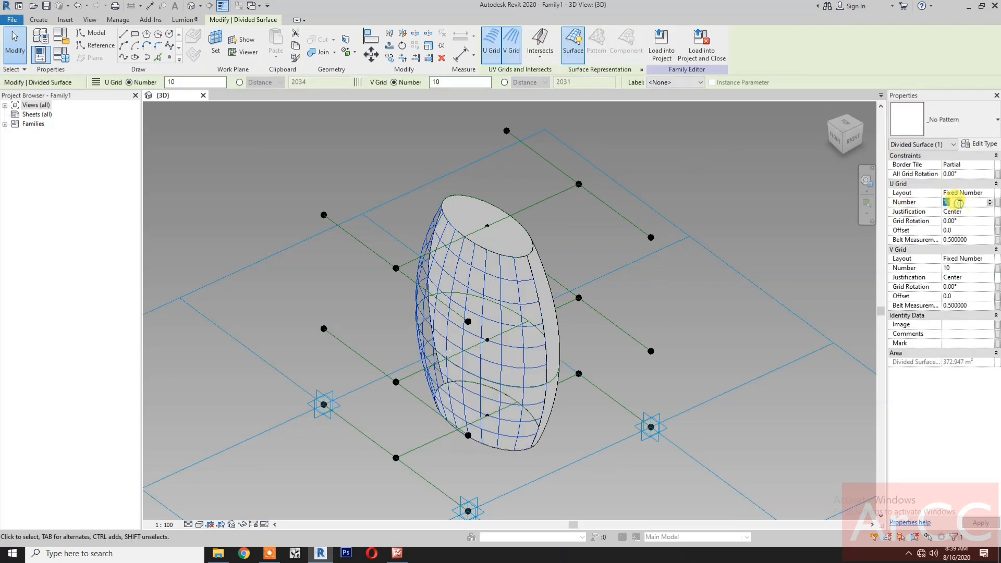
type("5")
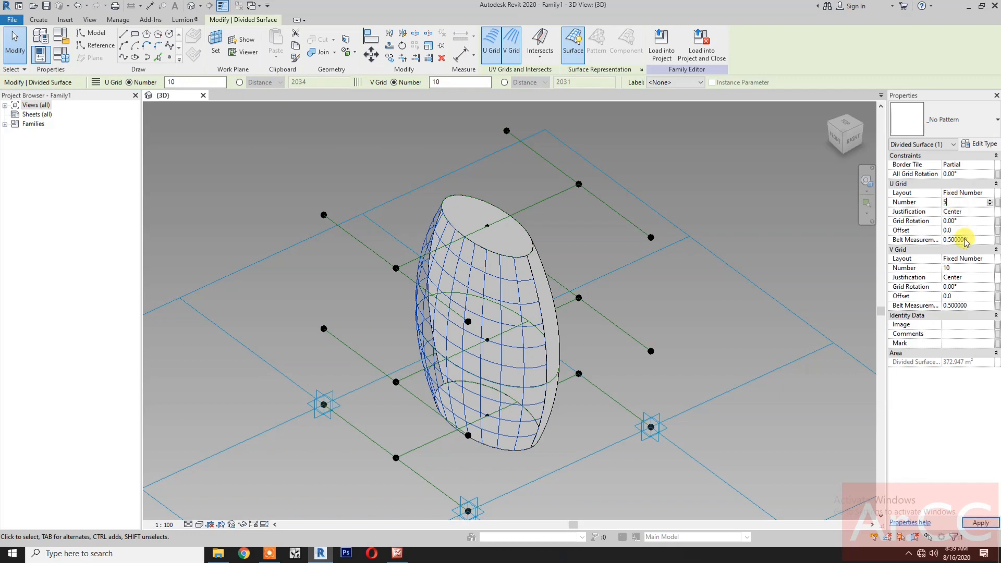
left_click(960, 270)
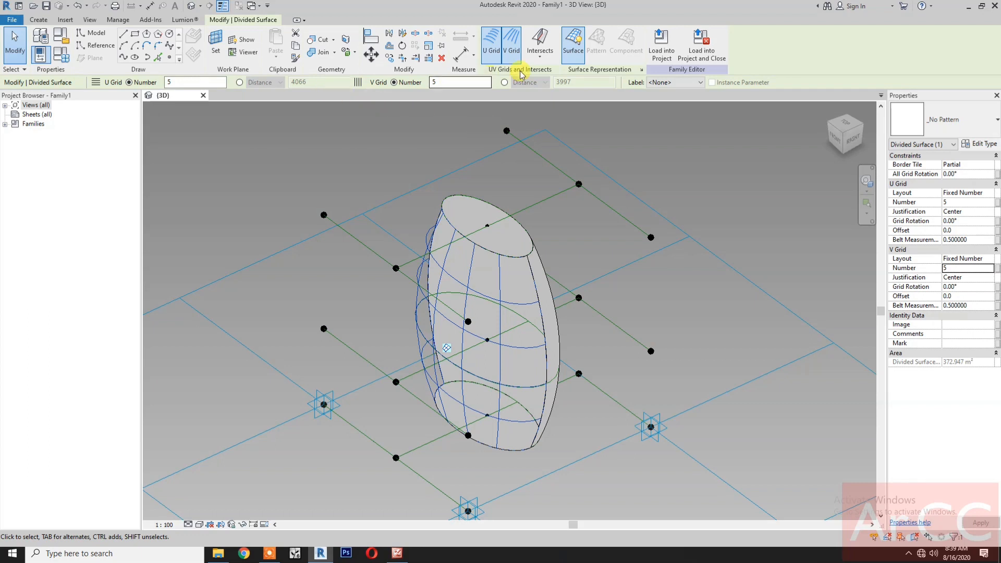
Turn on node display in the divided surface's representation settings
left_click(642, 72)
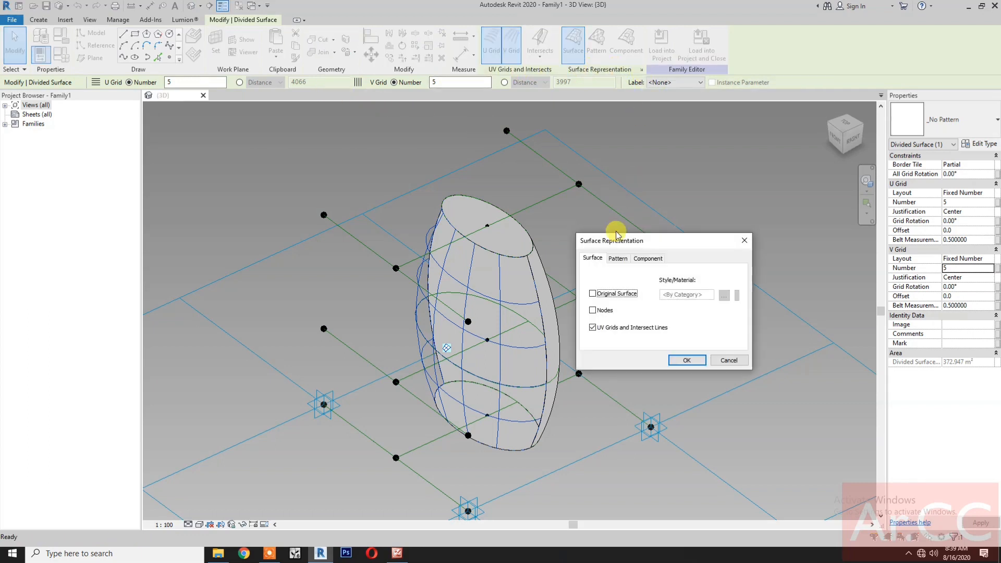
left_click(593, 311)
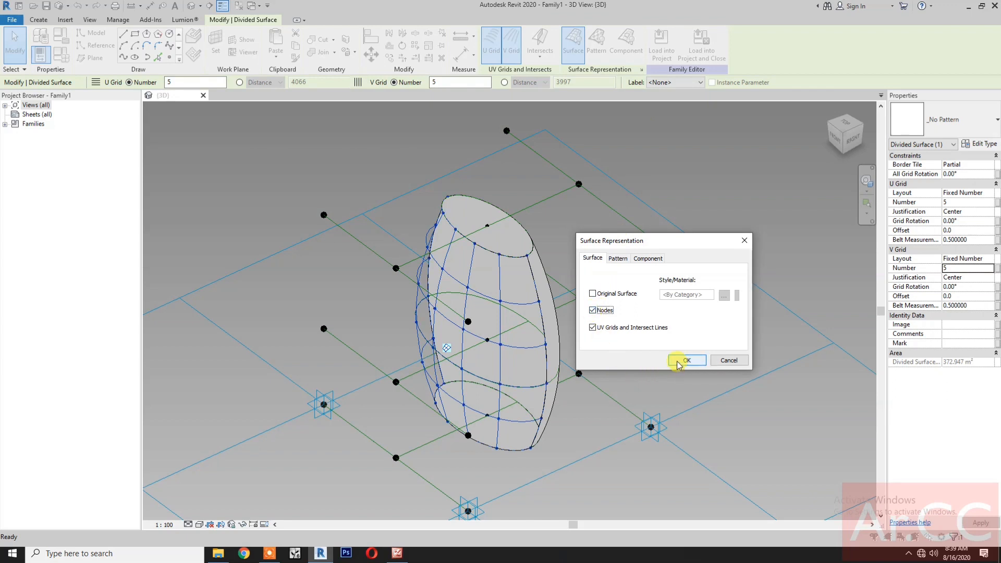
left_click(677, 361)
Place reference points on the divided surface's base and lower-level nodes, starting two neighbouring diagonals that climb across the grid
scroll(599, 435, "up", 2)
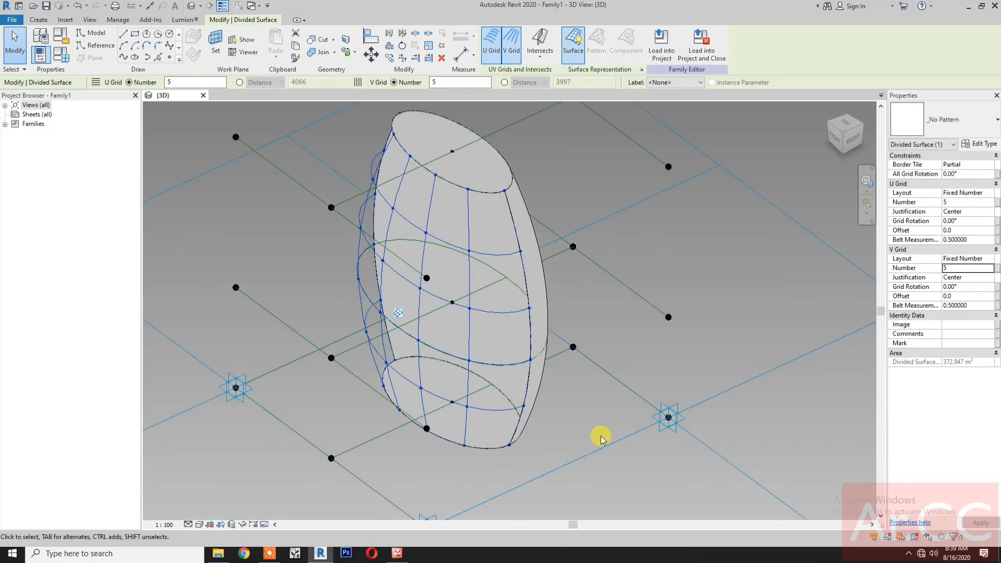
scroll(443, 464, "up", 3)
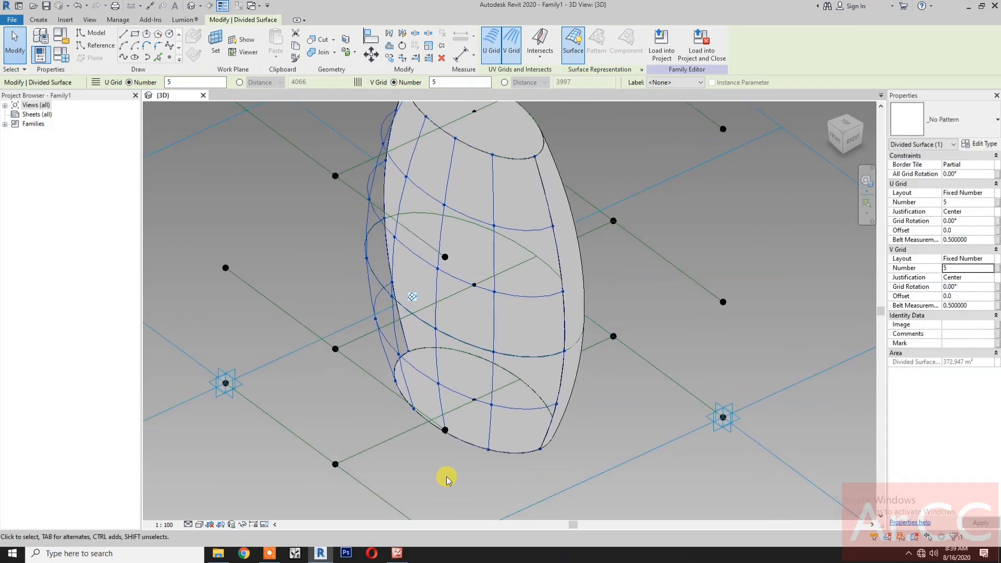
middle_click_drag(449, 468, 481, 453)
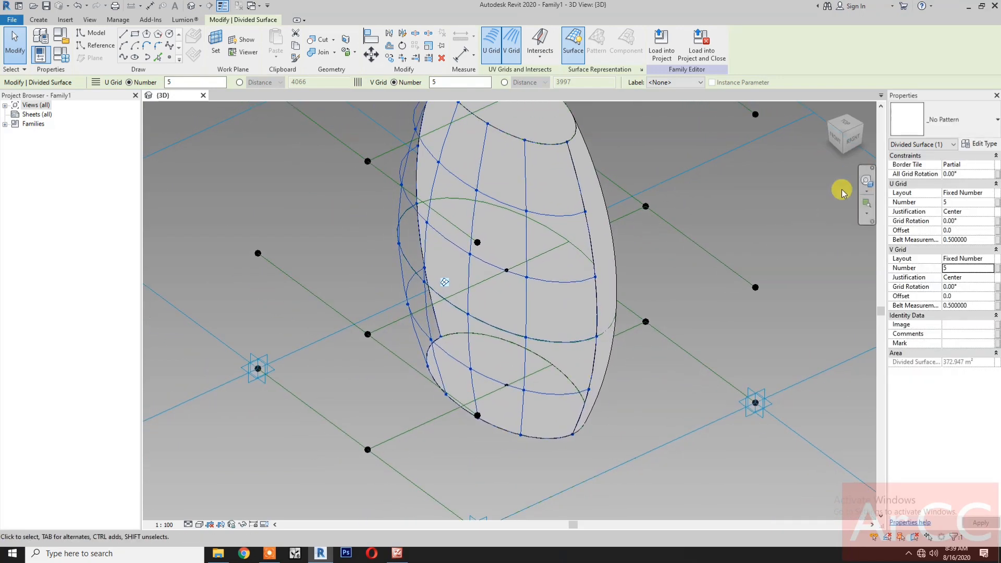
left_click(852, 138)
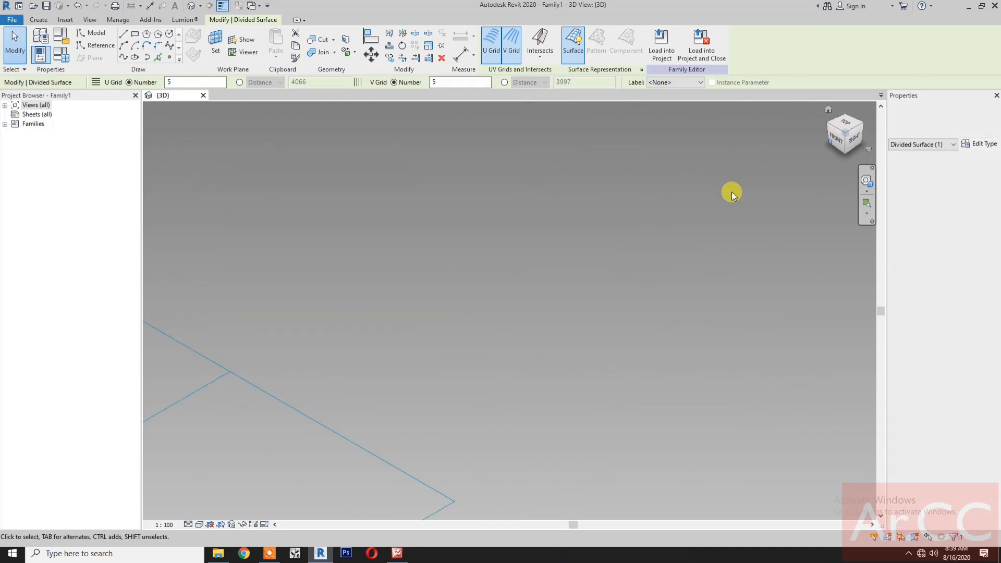
scroll(598, 451, "up", 2)
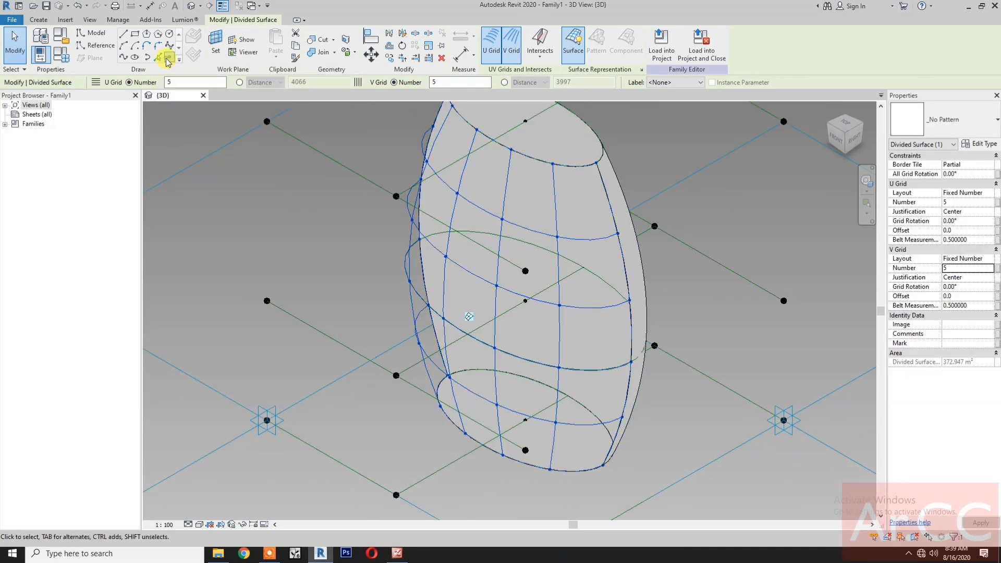
left_click(168, 59)
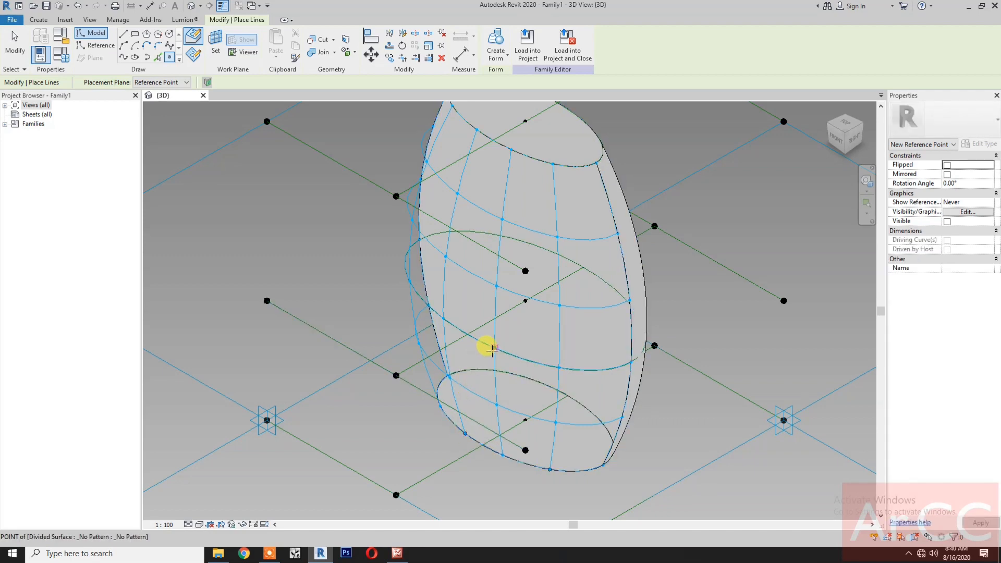
left_click(557, 366)
left_click(442, 316)
left_click(497, 286)
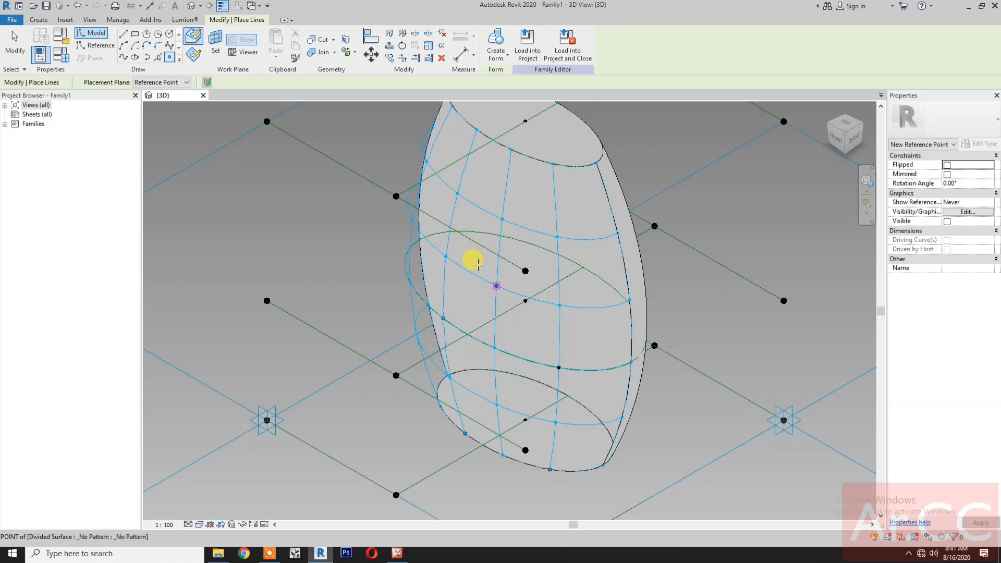
Place reference points on the divided surface's upper nodes, continuing the two diagonals up to the top ellipse
left_click(457, 193)
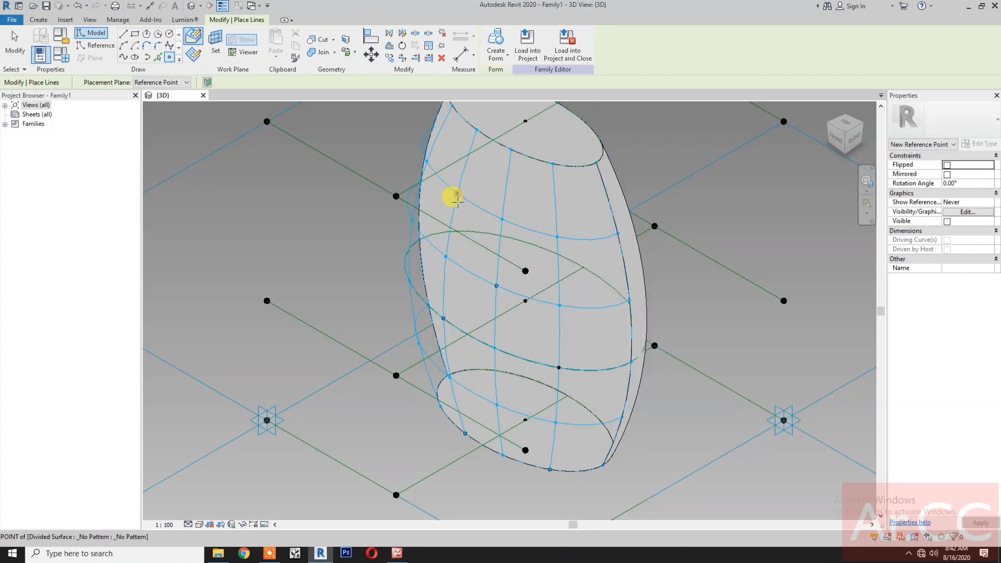
left_click(427, 162)
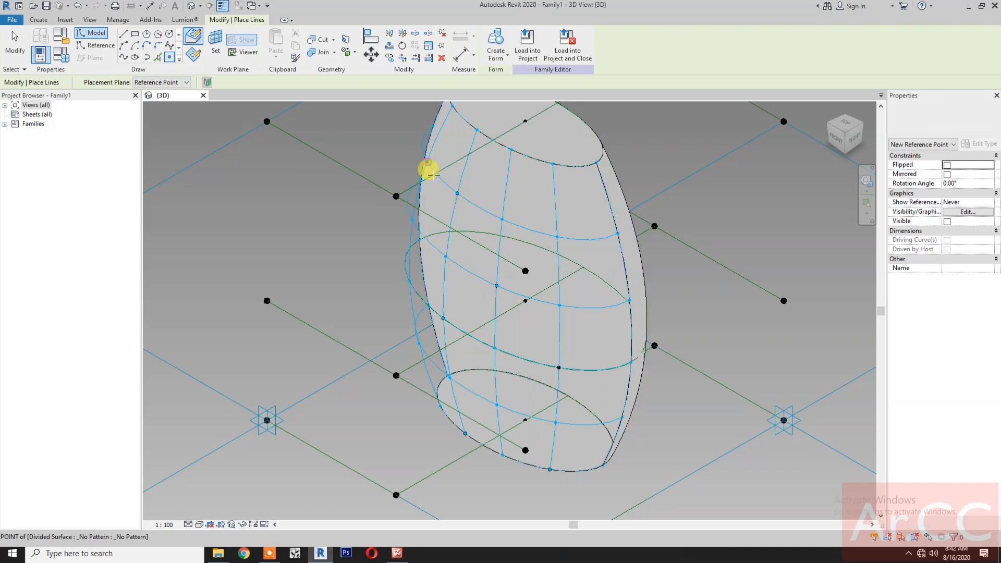
middle_click_drag(757, 288, 763, 306)
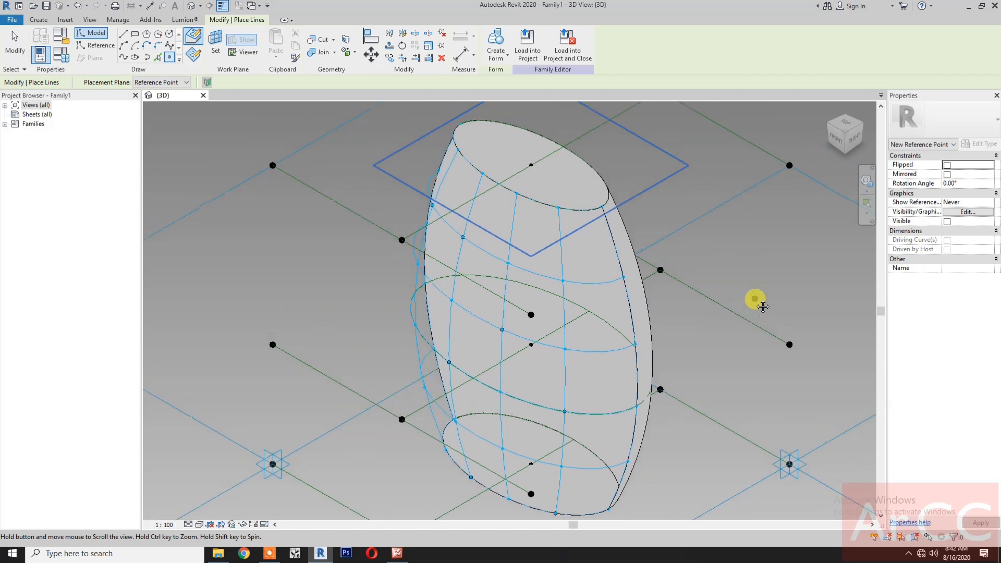
left_click(459, 150)
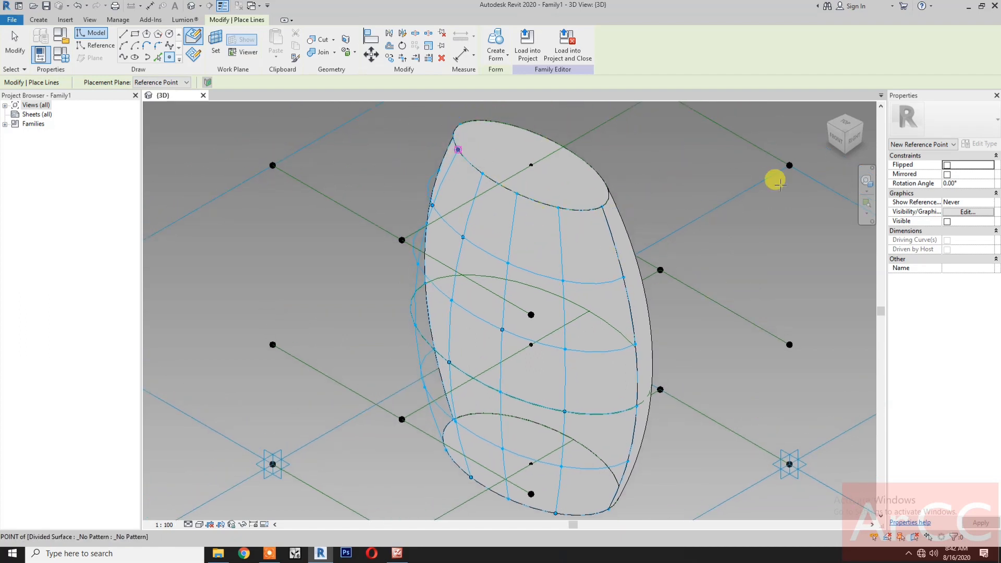
left_click(865, 181)
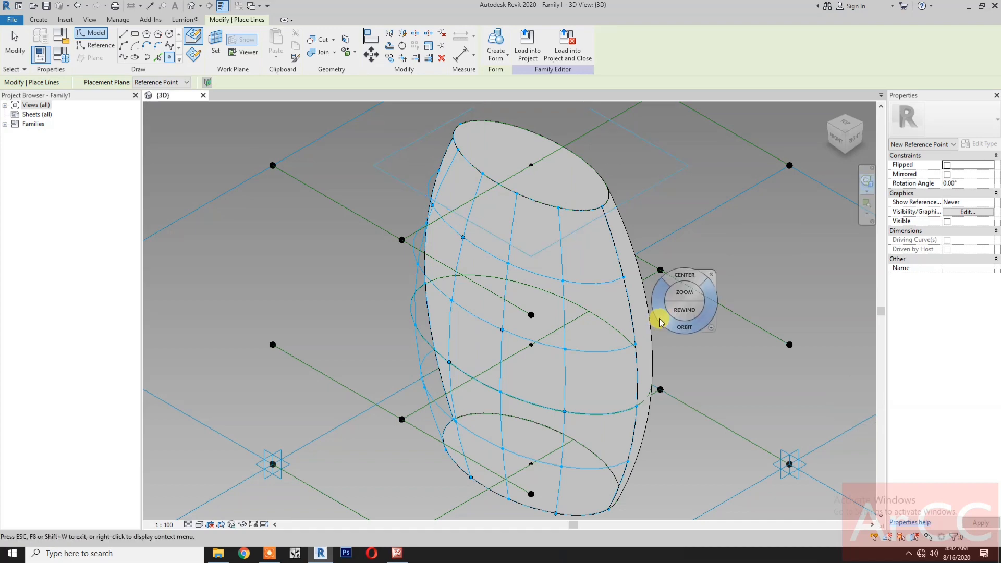
left_click_drag(659, 315, 699, 328)
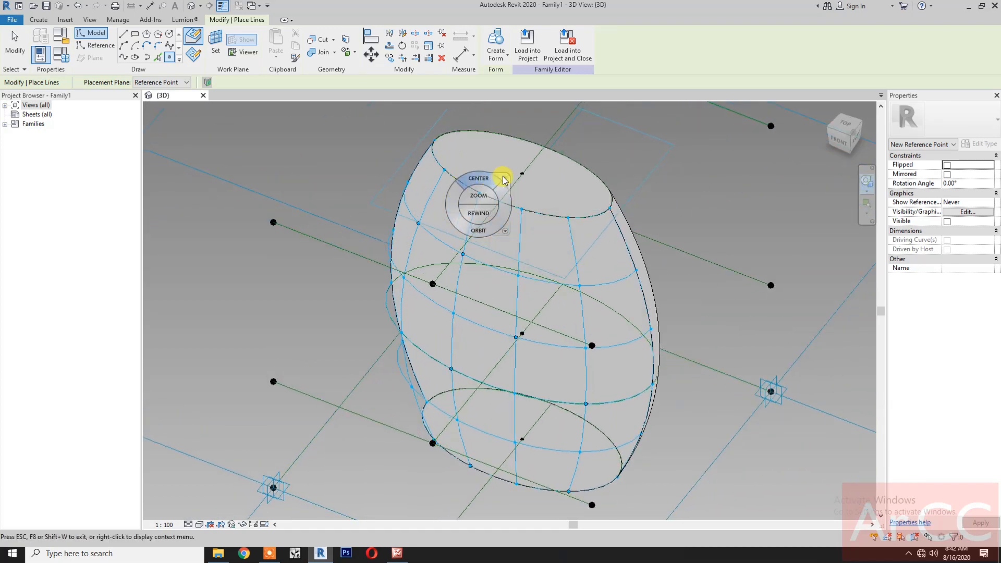
left_click(504, 177)
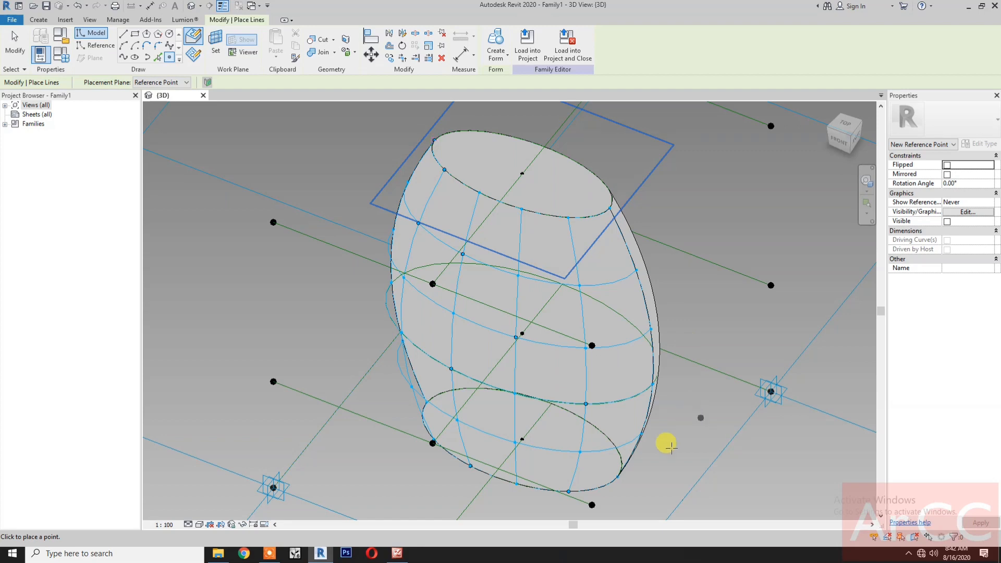
key("Escape")
key("Escape")
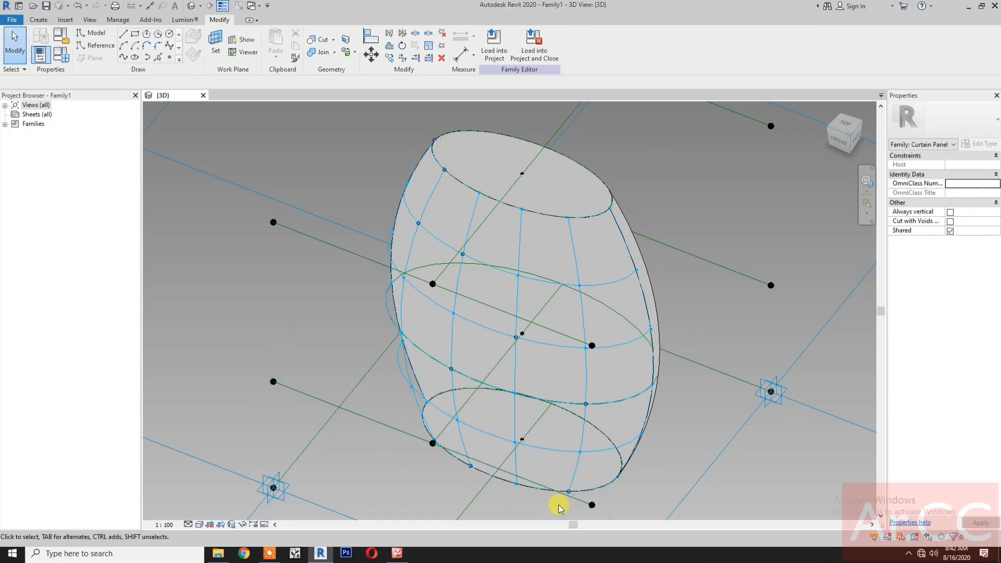
Join the five reference points of the first diagonal, from base to top ellipse, with a spline through points
left_click(569, 490)
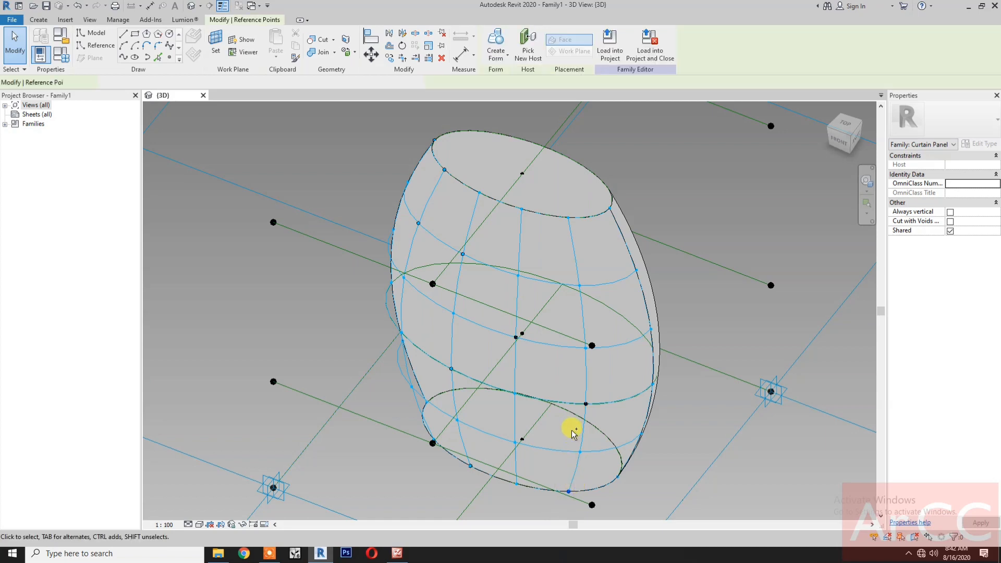
left_click(516, 338, "ctrl")
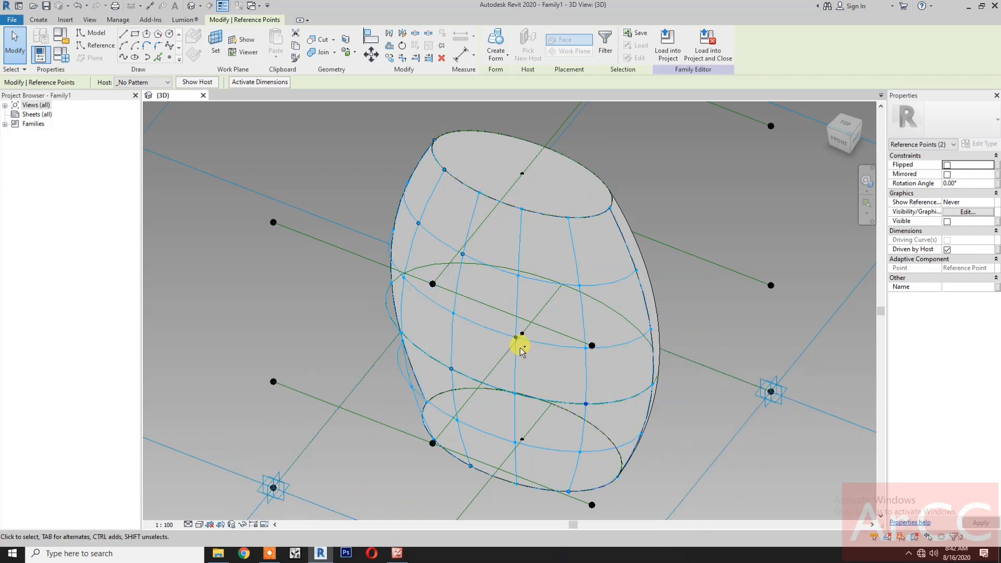
left_click(463, 253, "ctrl")
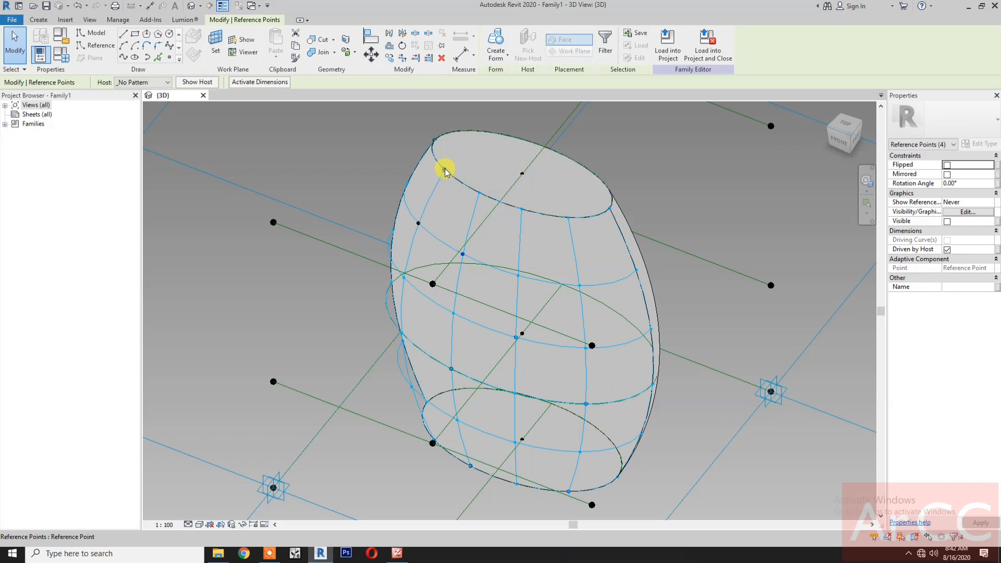
left_click(444, 169, "ctrl")
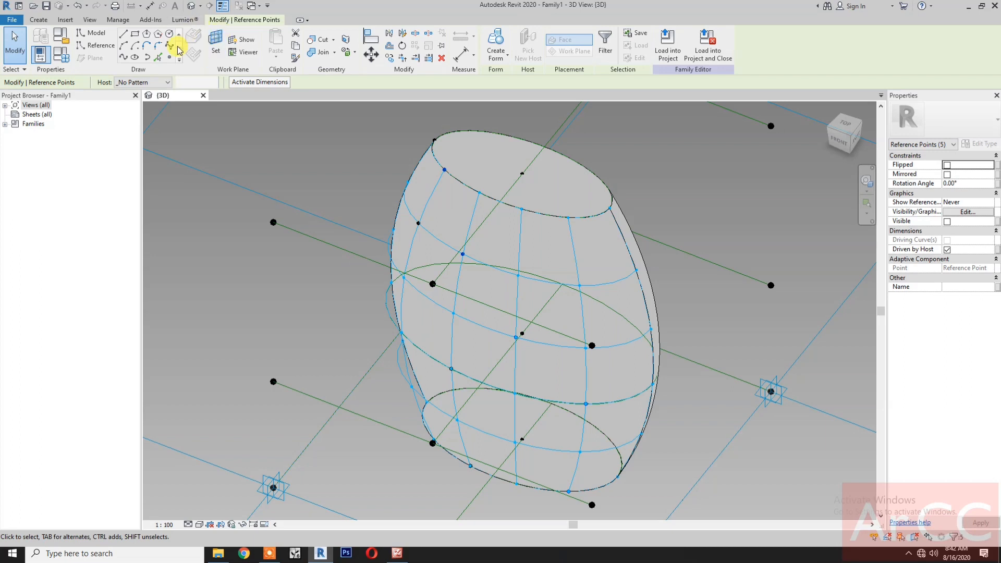
left_click(124, 57)
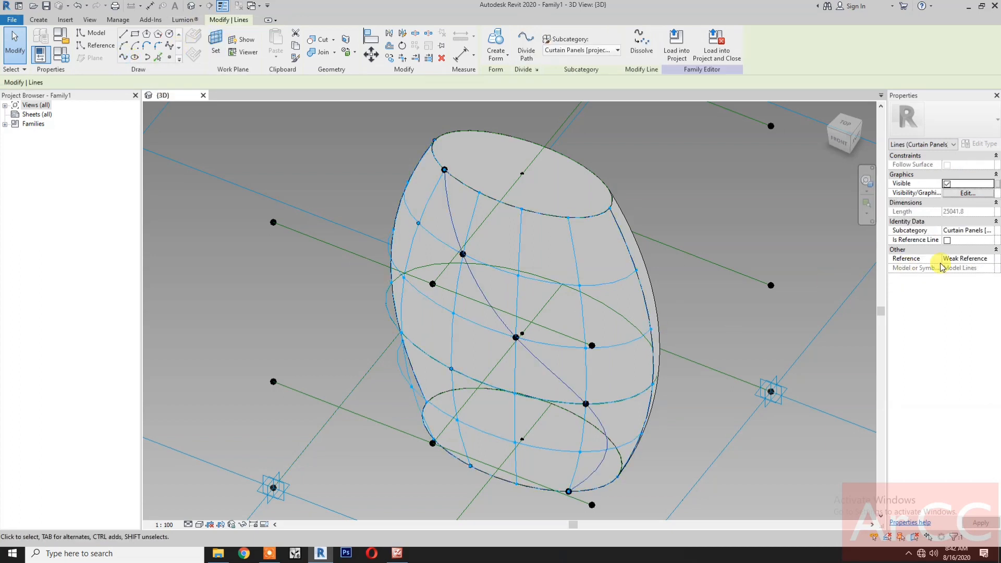
Join the second diagonal's reference points with a spline through points and make both diagonal splines reference lines
left_click(946, 240)
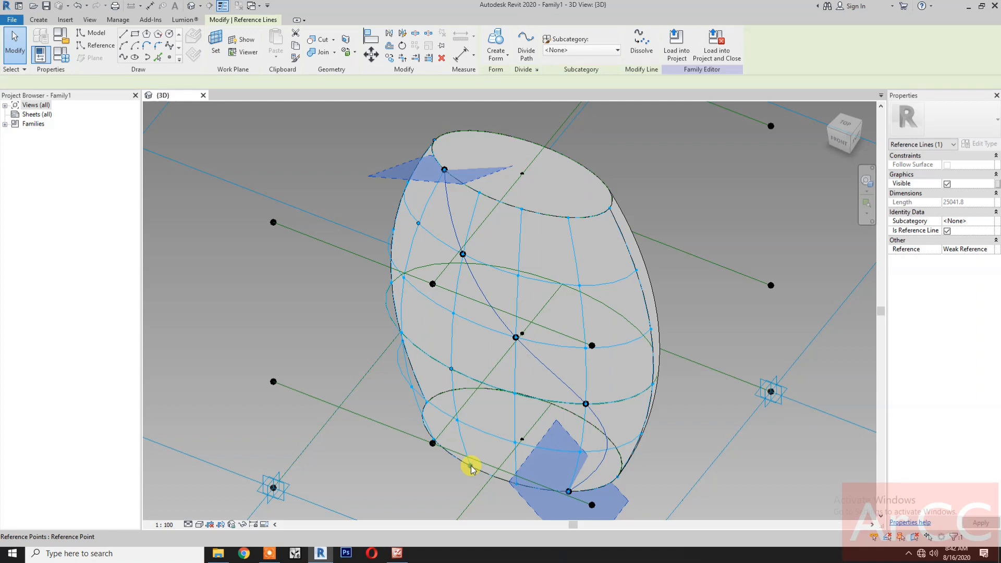
left_click(451, 368)
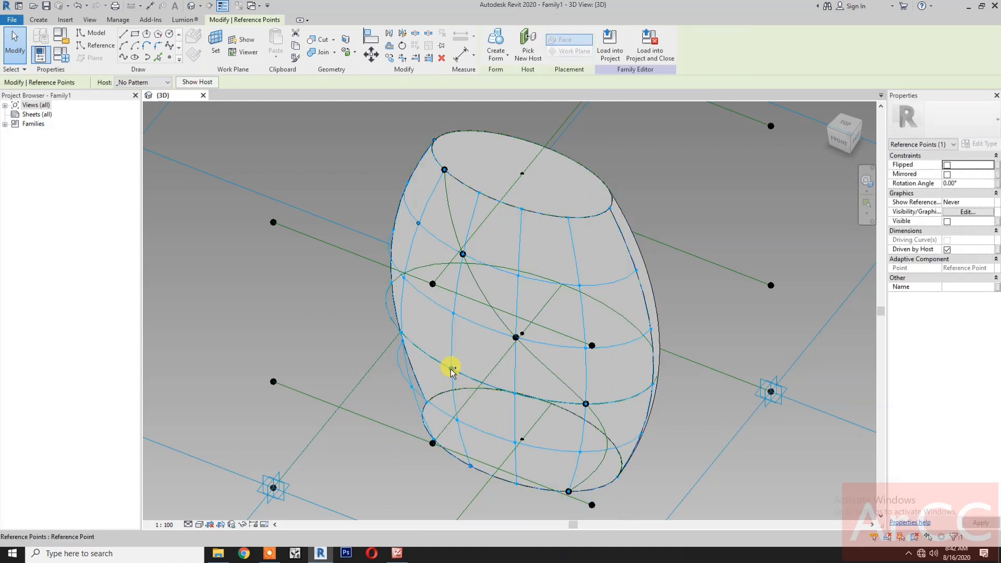
left_click(417, 222, "ctrl")
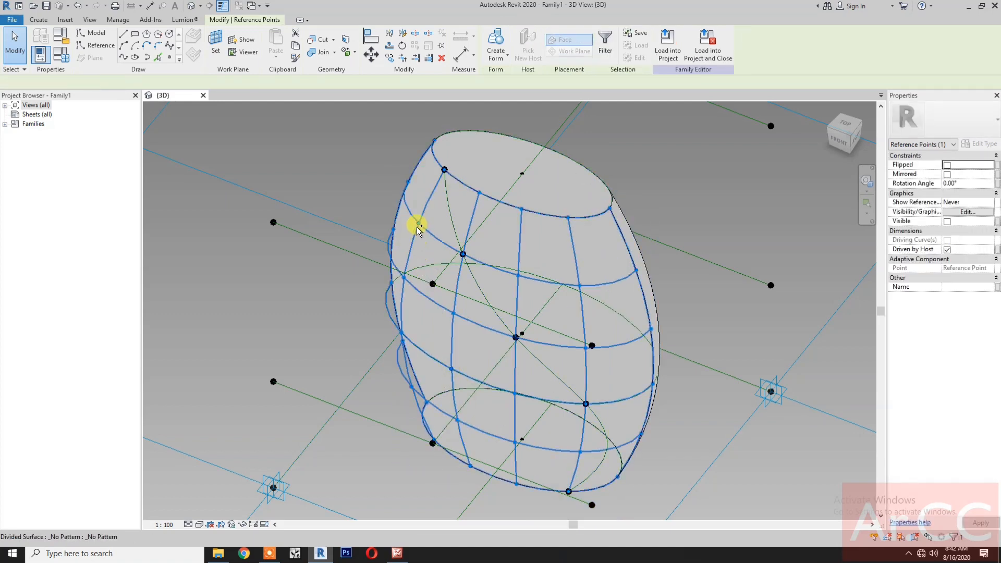
left_click(417, 223, "ctrl")
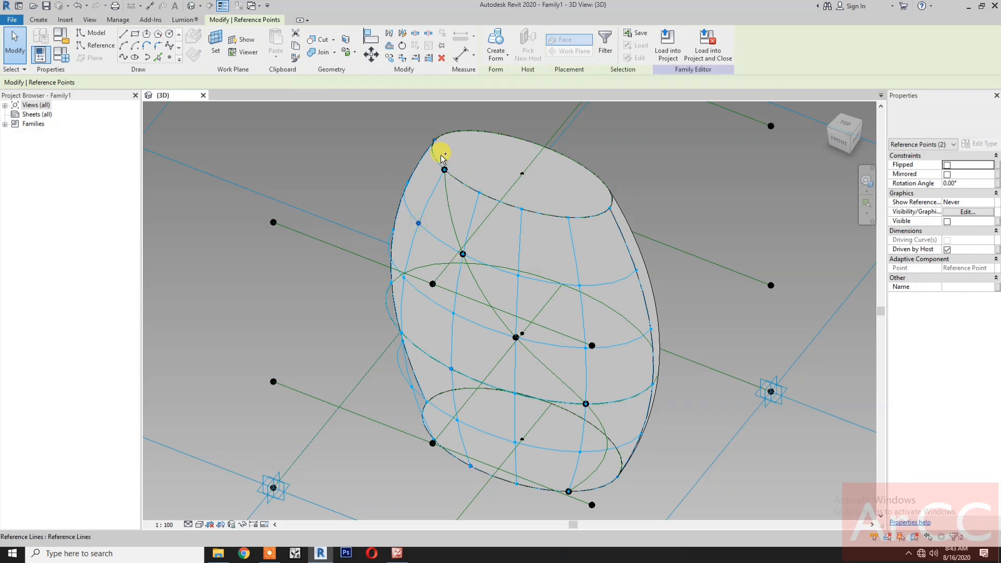
left_click(434, 140, "ctrl")
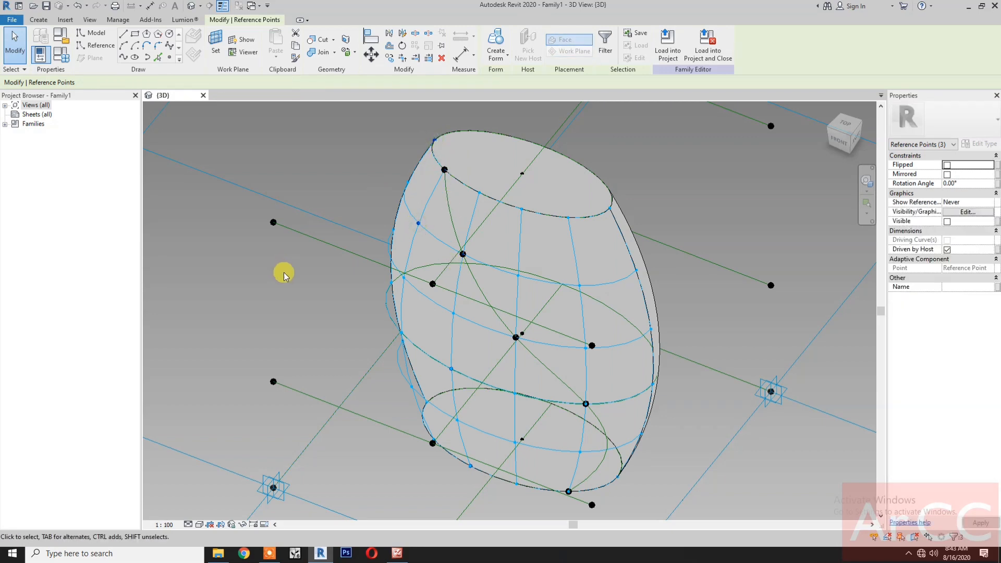
left_click(124, 58)
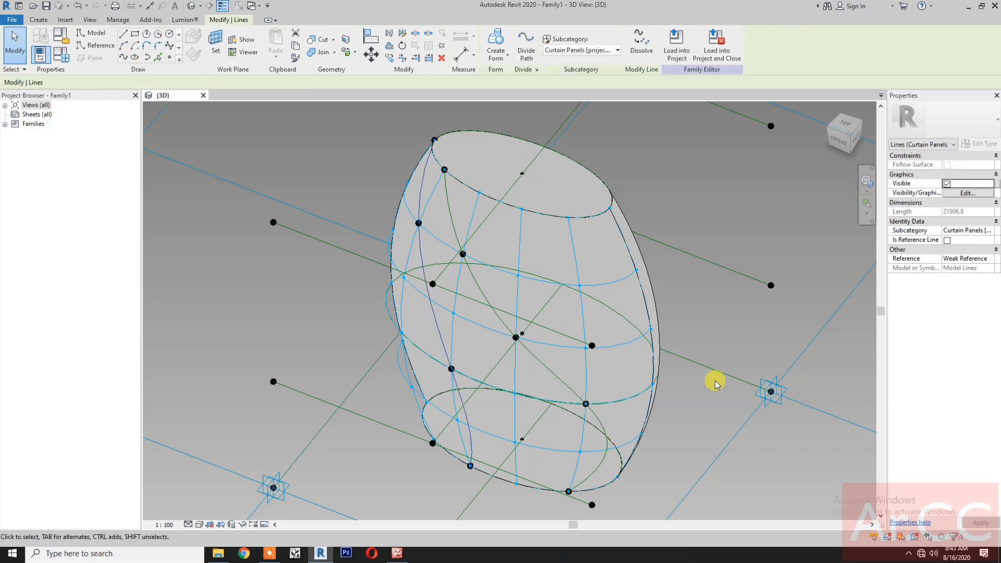
left_click(947, 241)
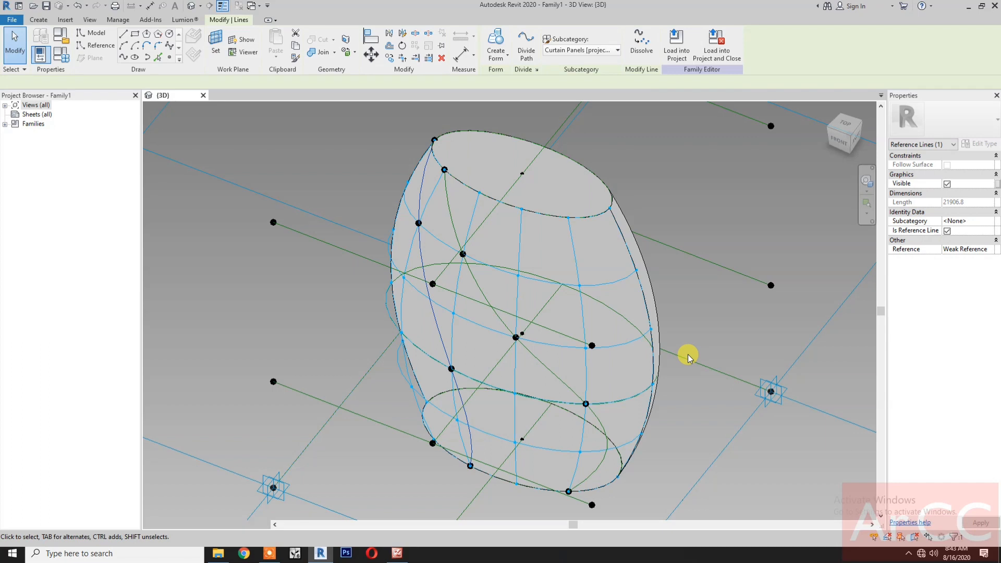
left_click(690, 449)
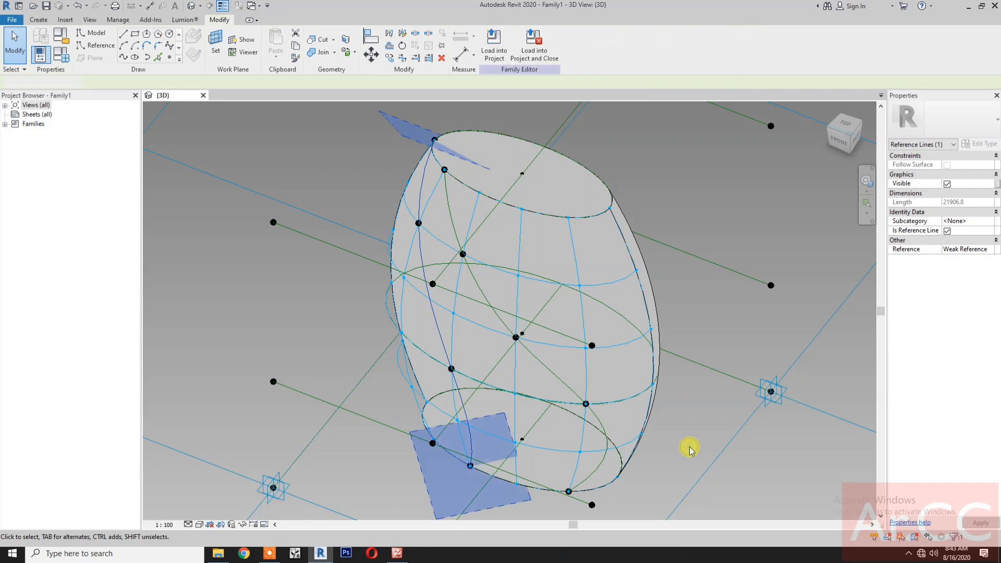
Divide the lofted form's remaining undivided side surface, opposite the two diagonal splines
scroll(690, 423, "down", 3)
left_click(866, 180)
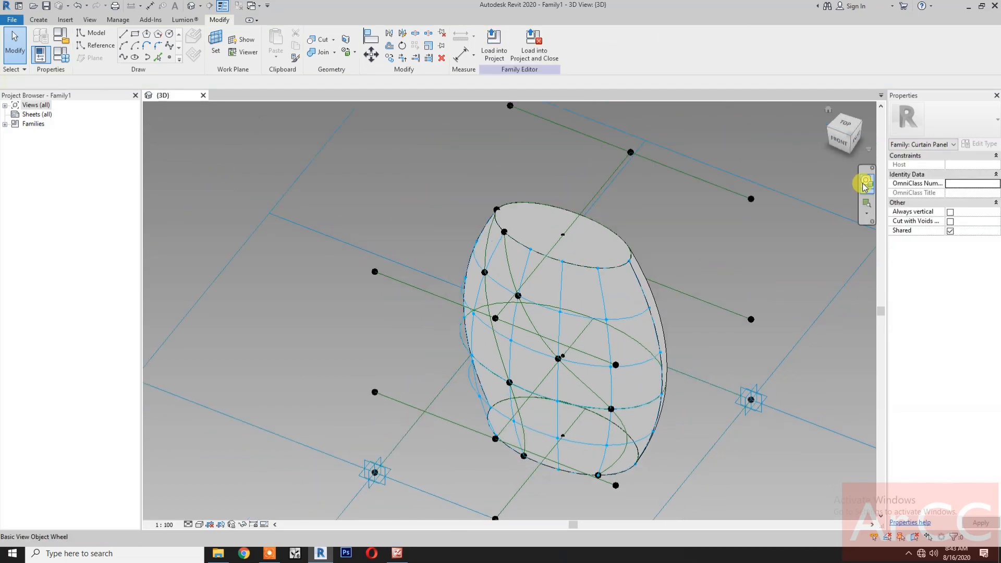
left_click_drag(724, 365, 589, 336)
left_click_drag(701, 328, 458, 353)
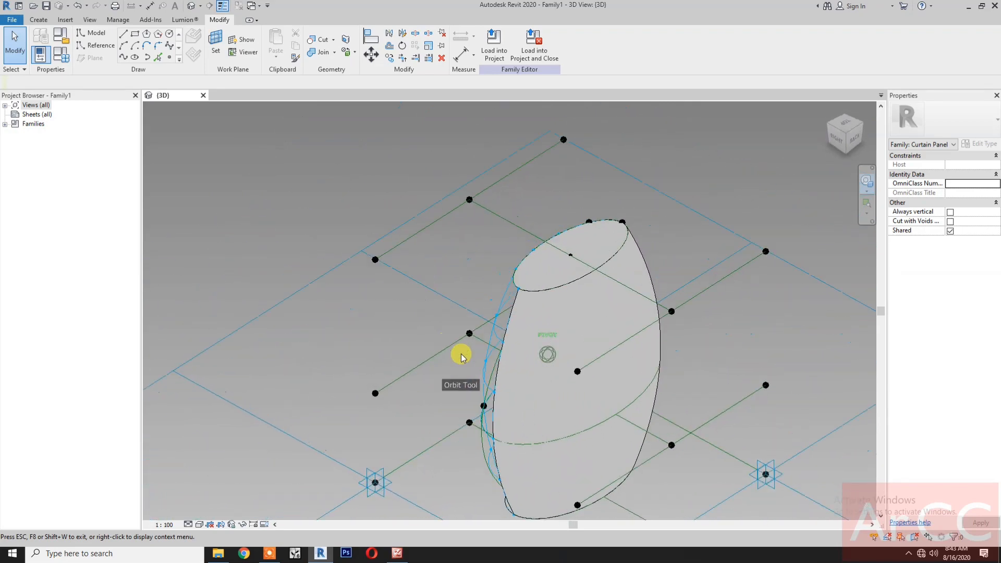
left_click_drag(608, 402, 542, 350)
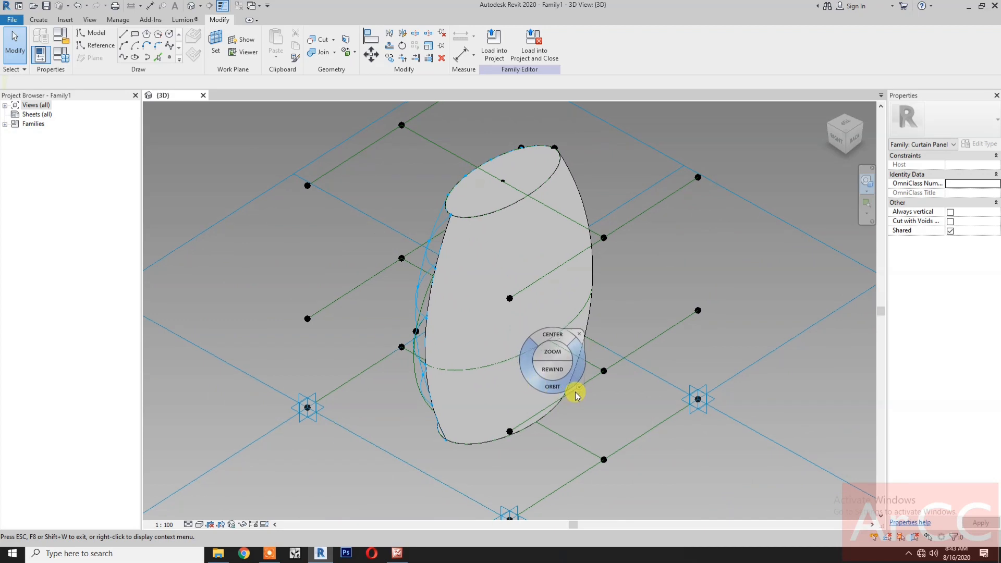
key("Escape")
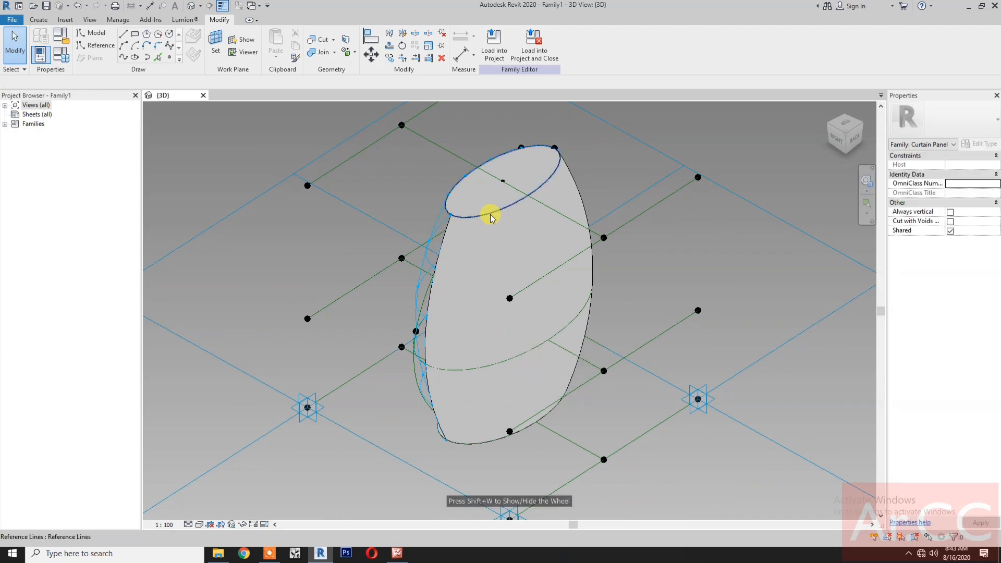
key("Tab")
key("Tab")
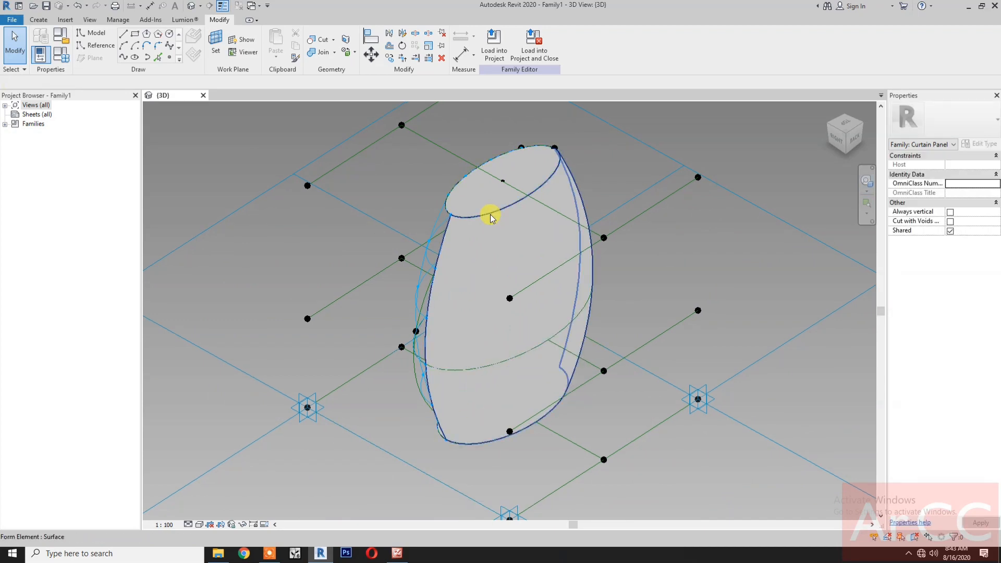
left_click(492, 218)
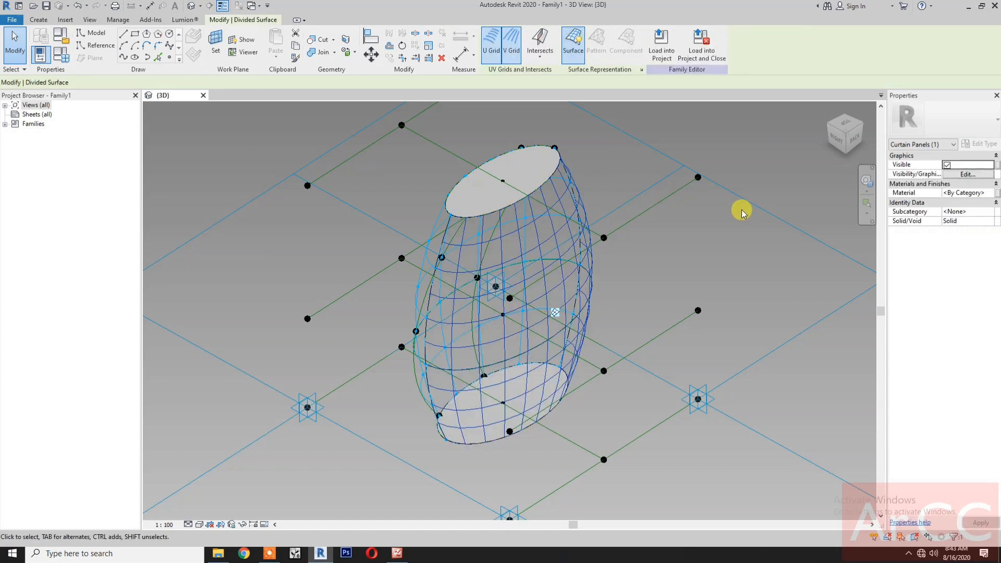
Set the new divided surface's U and V grid numbers to 5 and turn on its node display
left_click(963, 202)
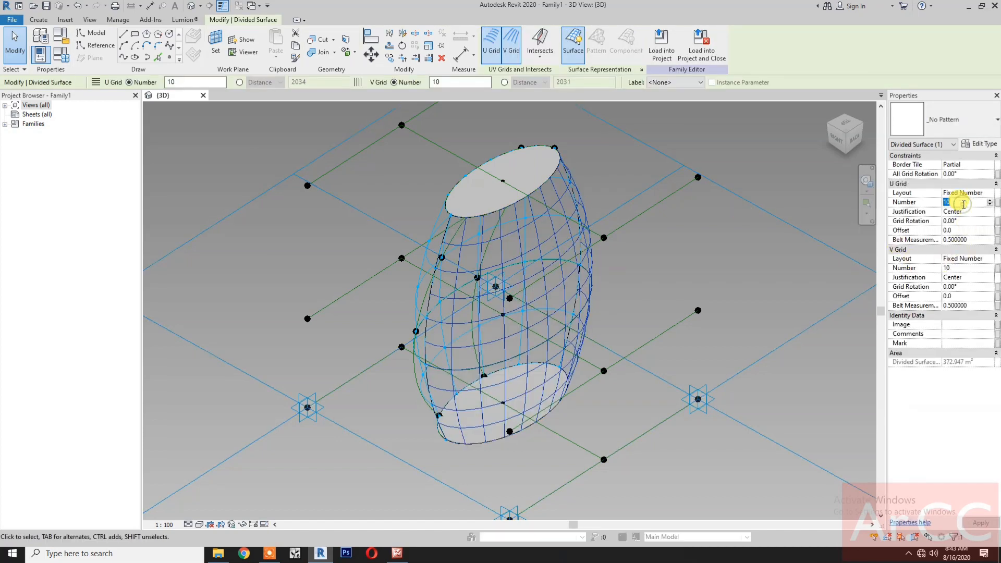
type("5")
left_click(962, 268)
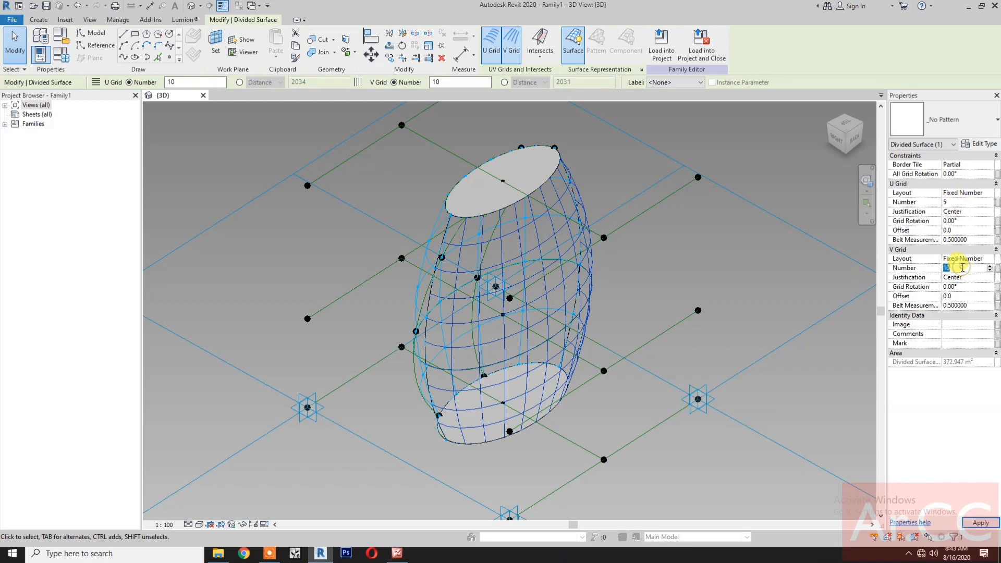
type("5")
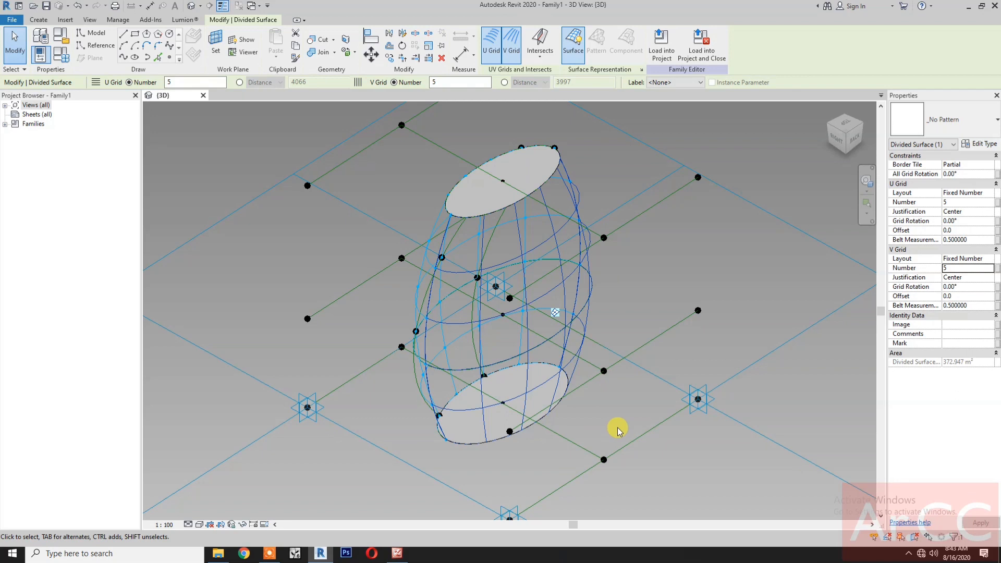
left_click(640, 71)
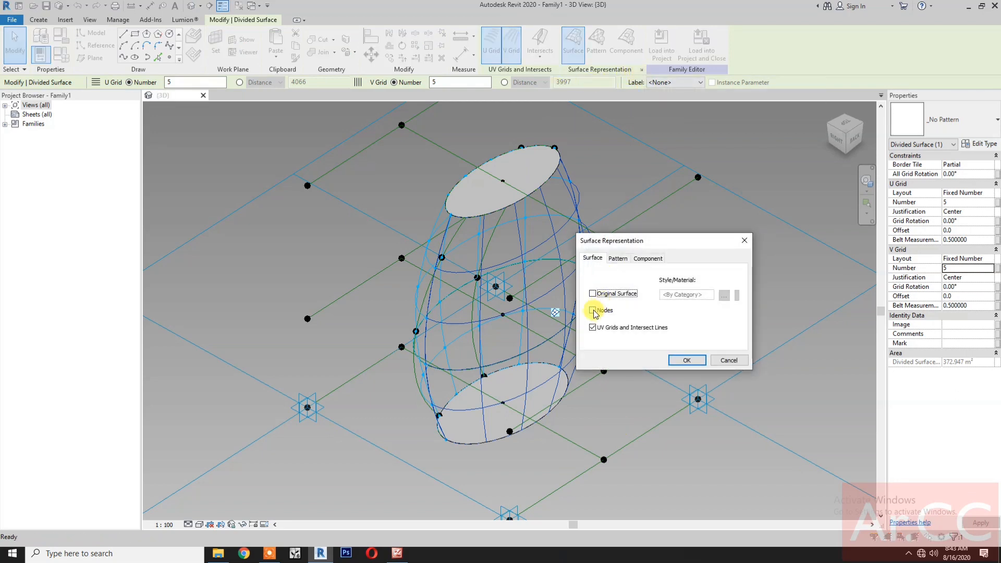
left_click(680, 362)
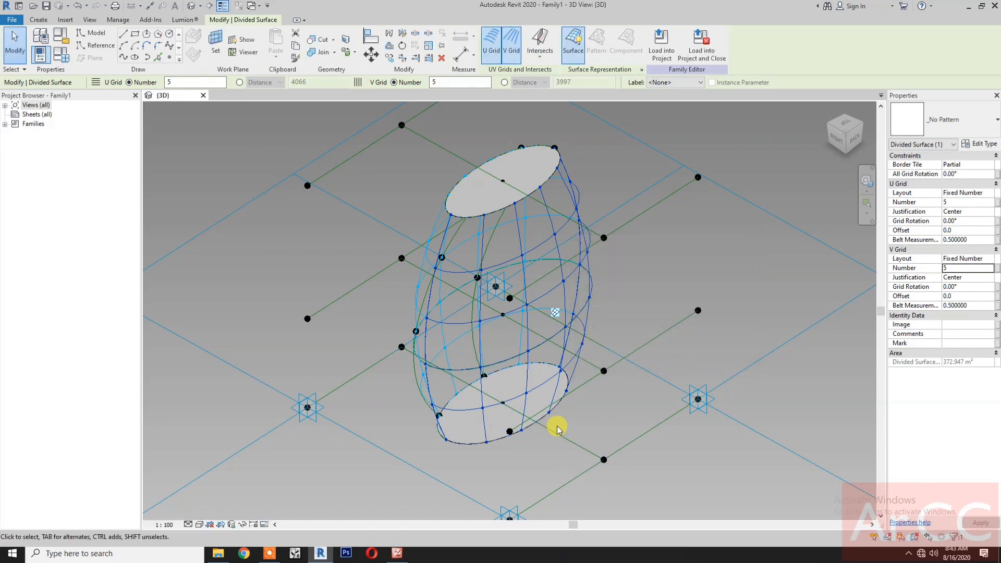
Place reference points on the new divided surface's base, lower and middle nodes, starting two neighbouring diagonals across the grid
scroll(618, 426, "up", 1)
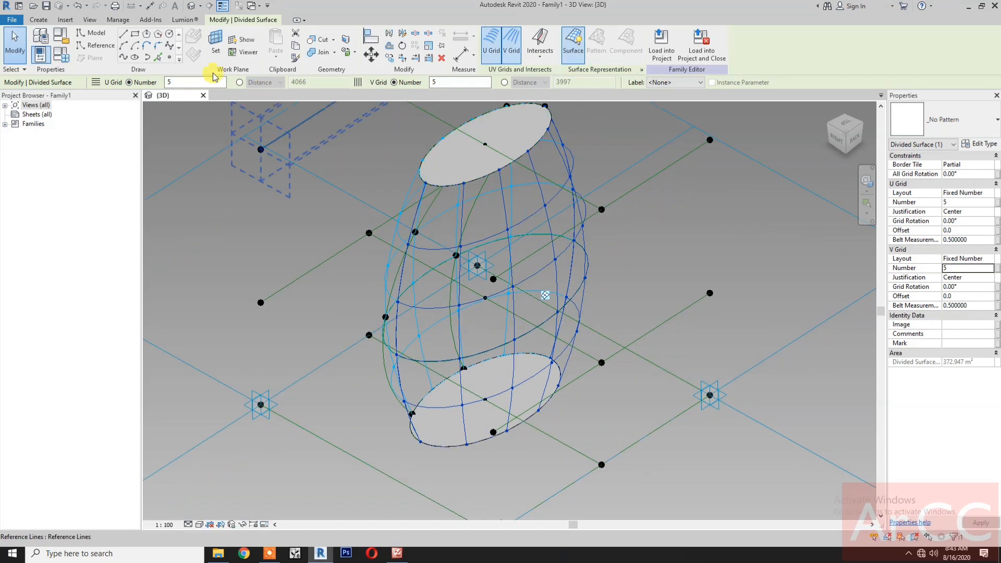
left_click(170, 58)
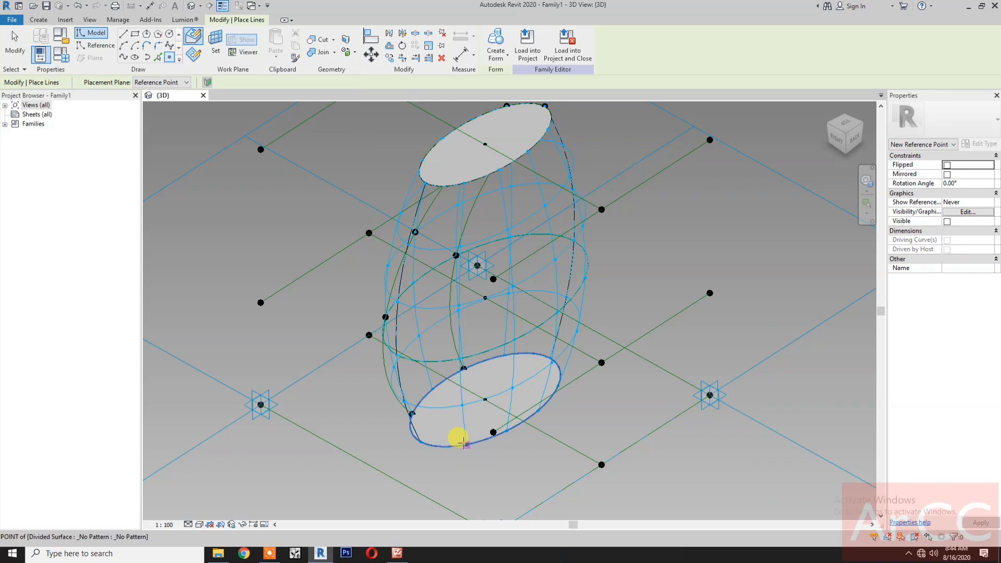
left_click(537, 411)
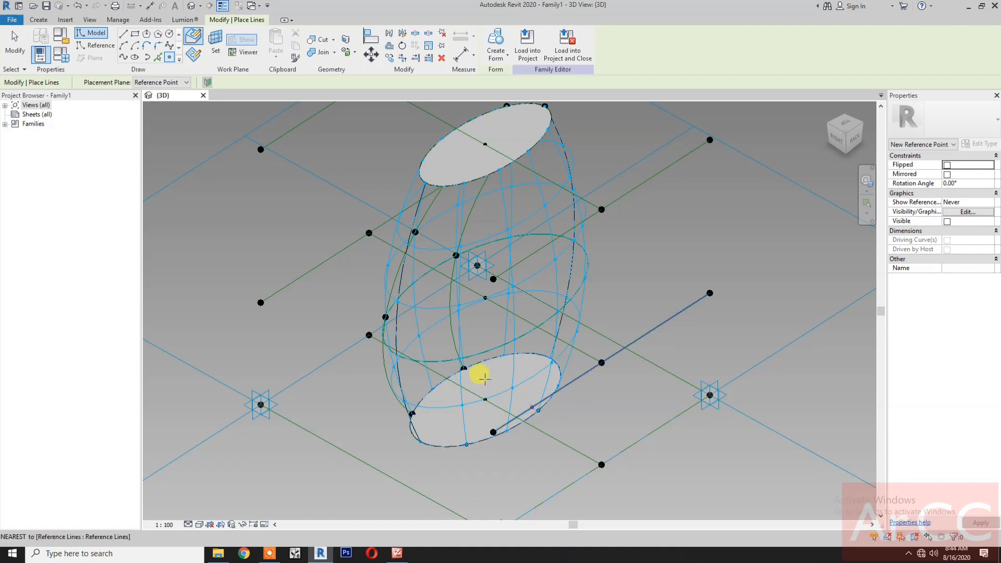
left_click(459, 358)
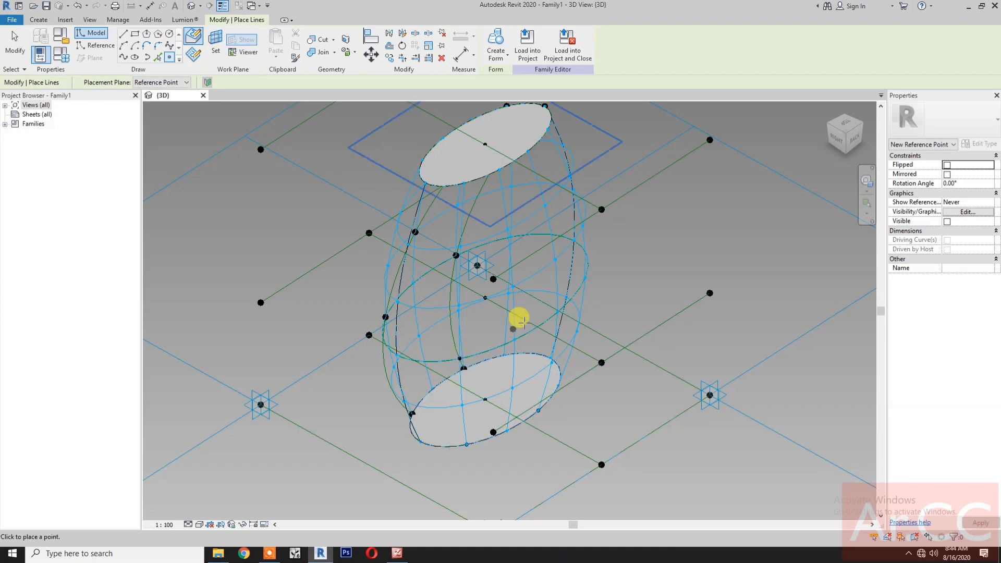
left_click(557, 311)
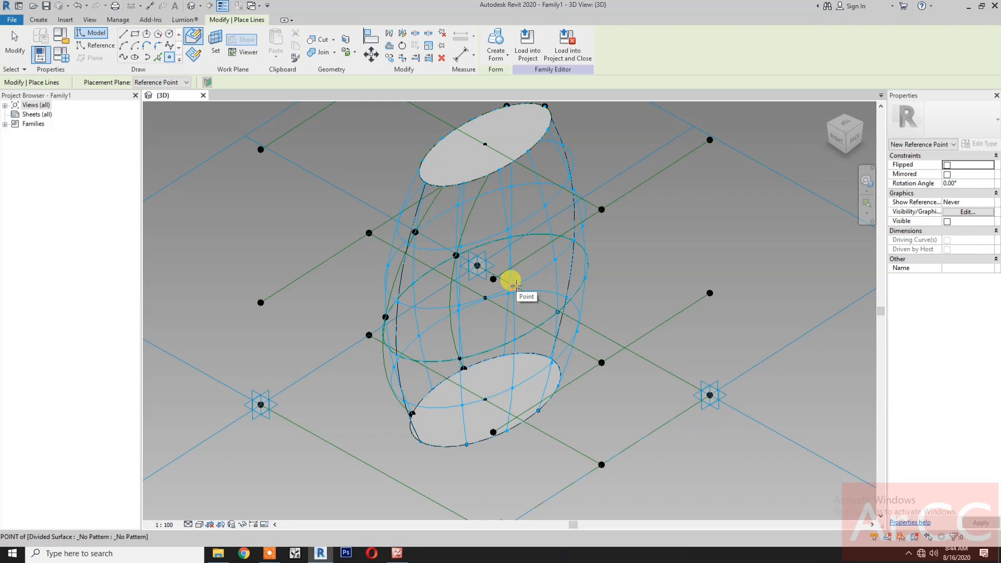
left_click(512, 285)
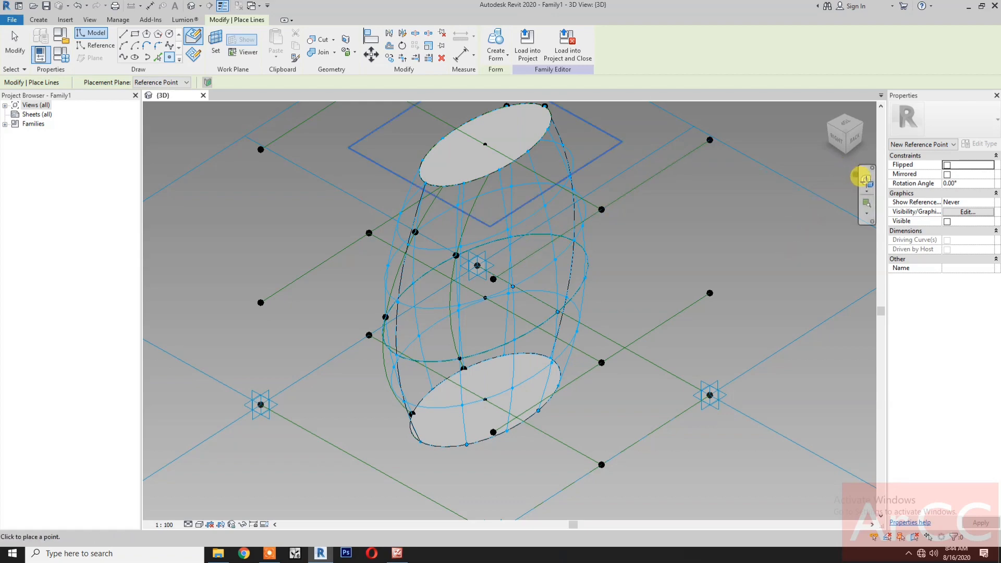
Place reference points on the new divided surface's upper nodes and top ellipse, completing the points of both diagonals
left_click(866, 179)
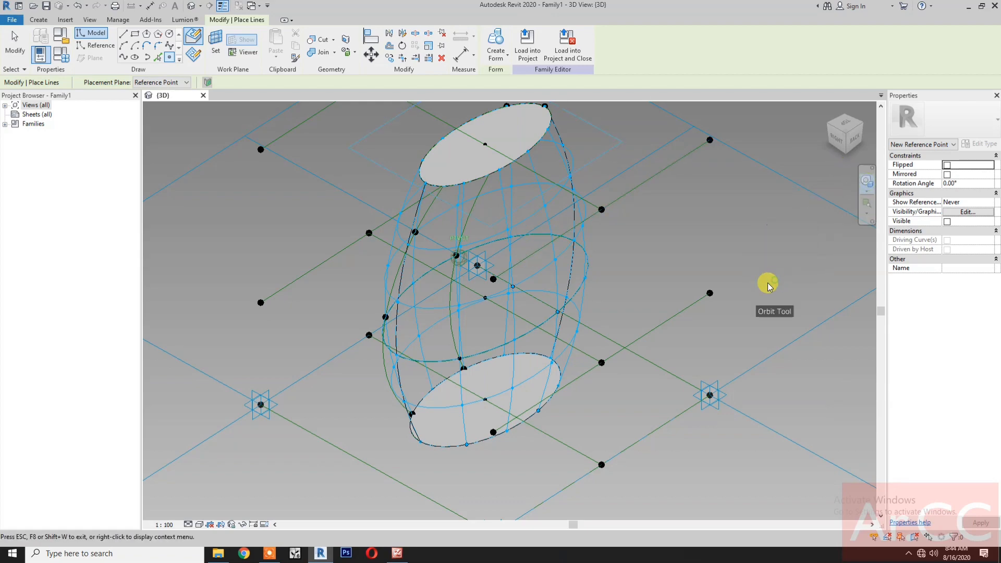
left_click_drag(767, 282, 718, 282)
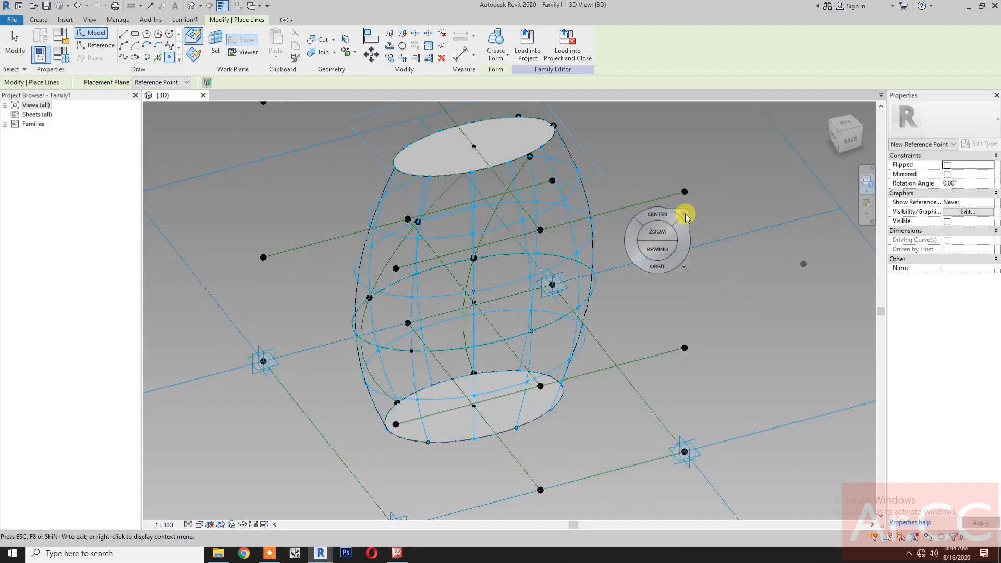
left_click(684, 214)
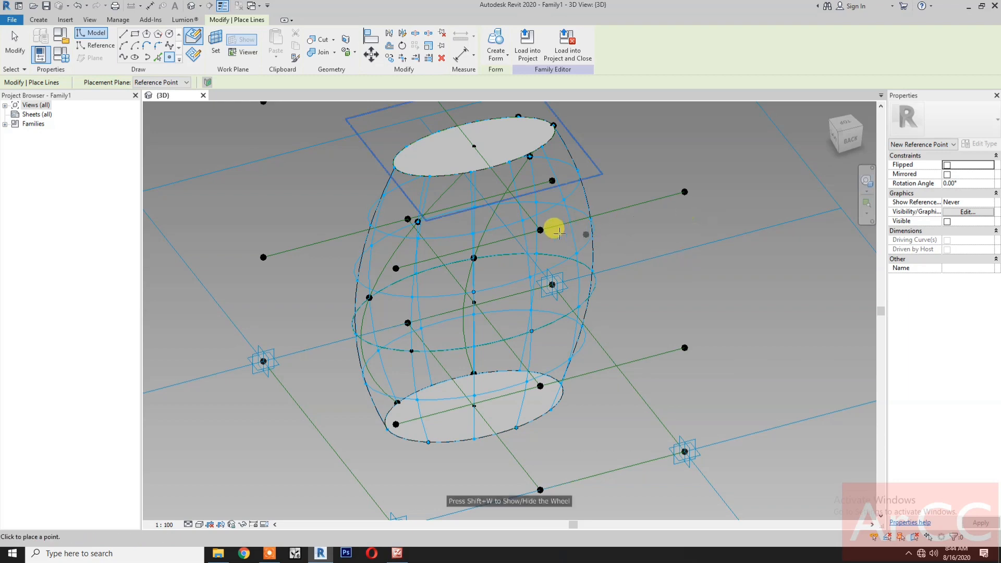
left_click(523, 220)
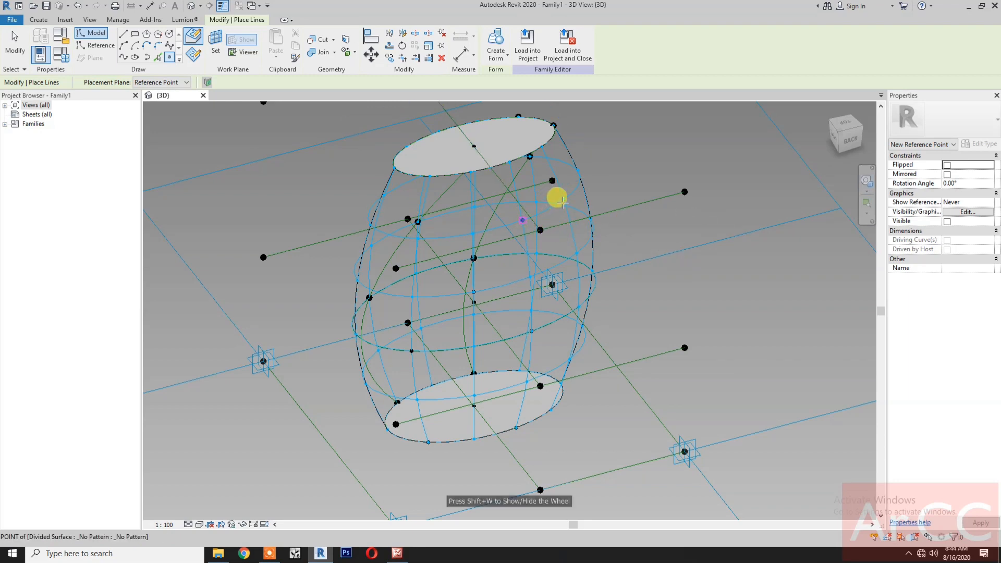
left_click(563, 200)
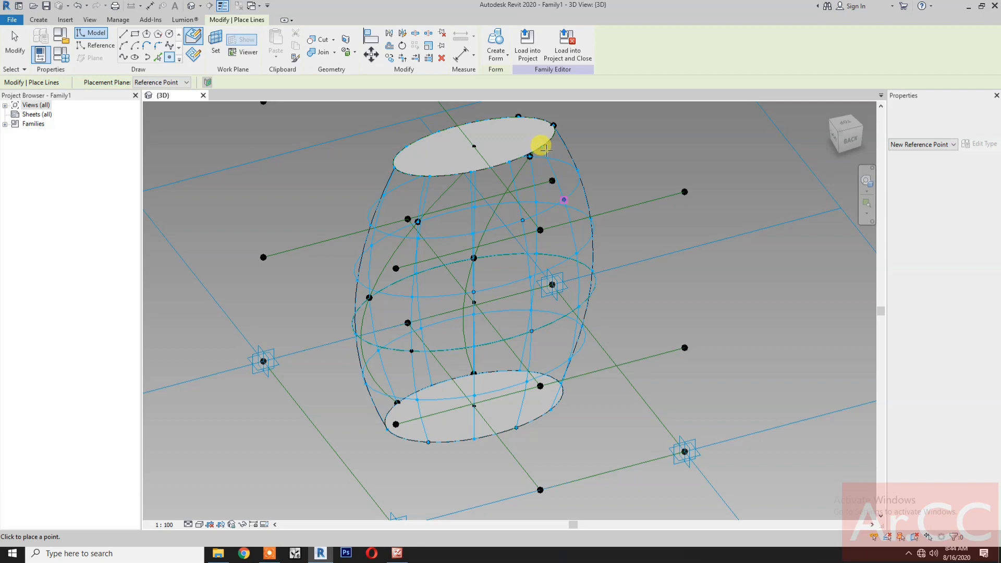
left_click(542, 146)
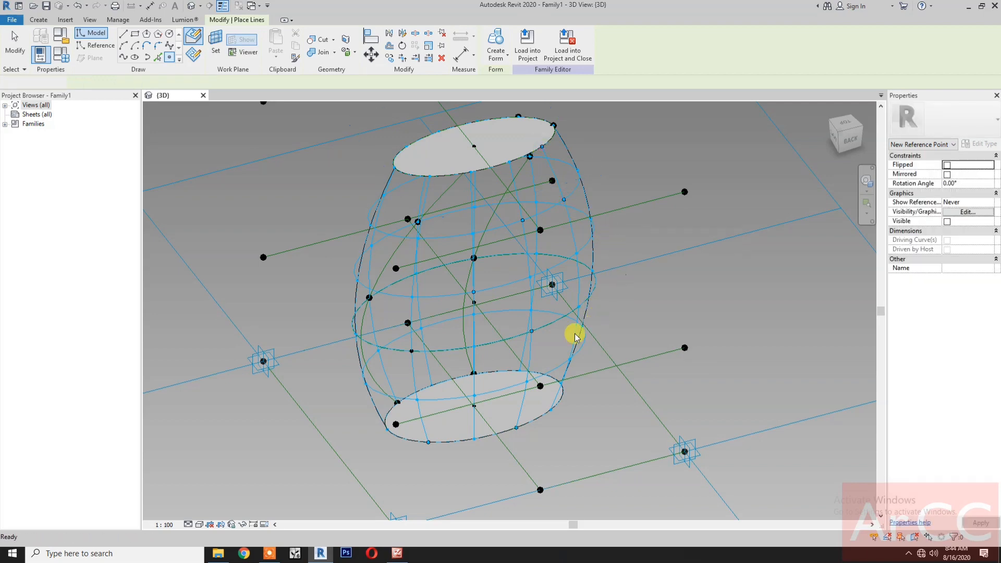
key("Escape")
key("Escape")
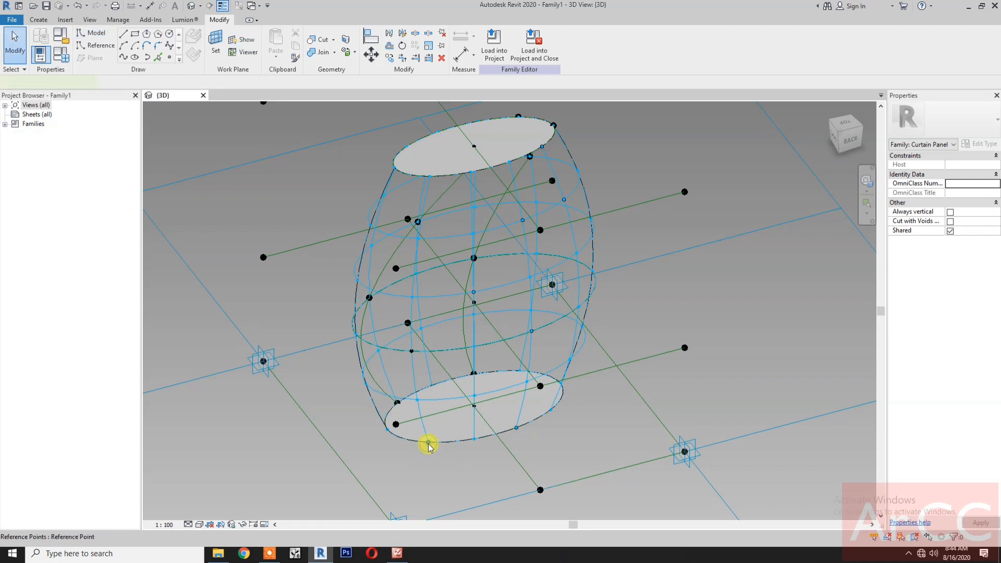
Create a spline through the five reference points of the new divided surface's longer diagonal and turn it into a reference line
left_click(428, 443)
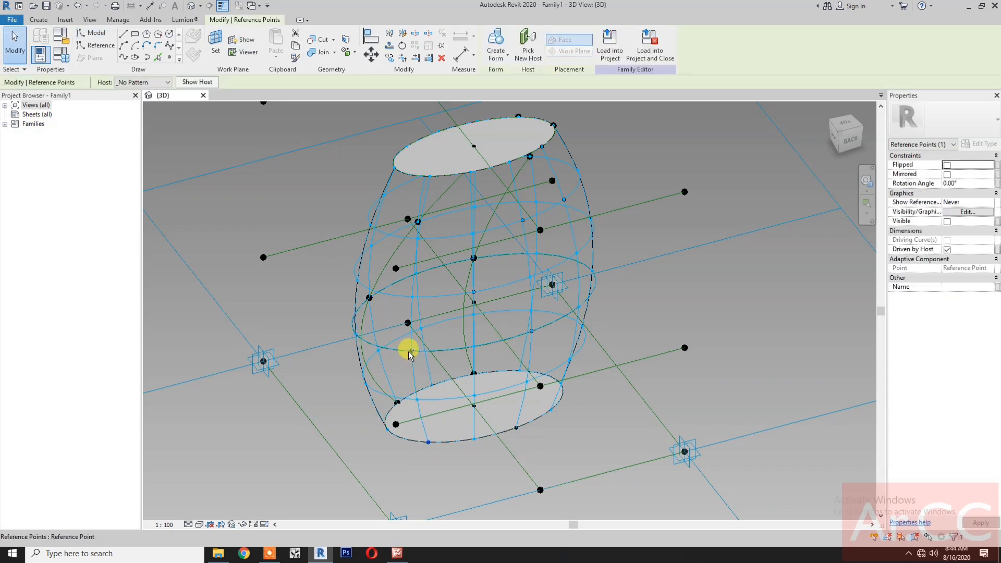
left_click(473, 292, "ctrl")
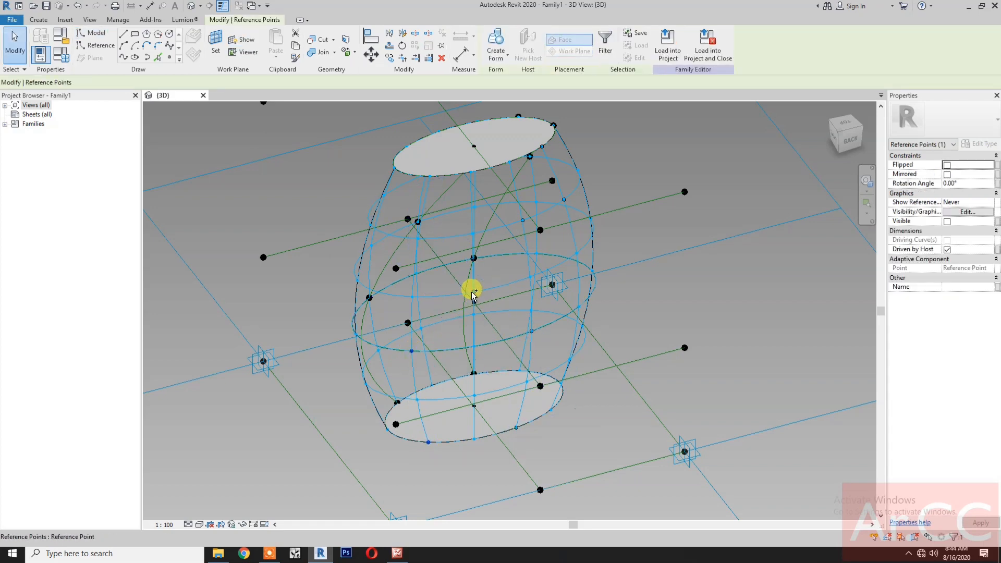
left_click(522, 221, "ctrl")
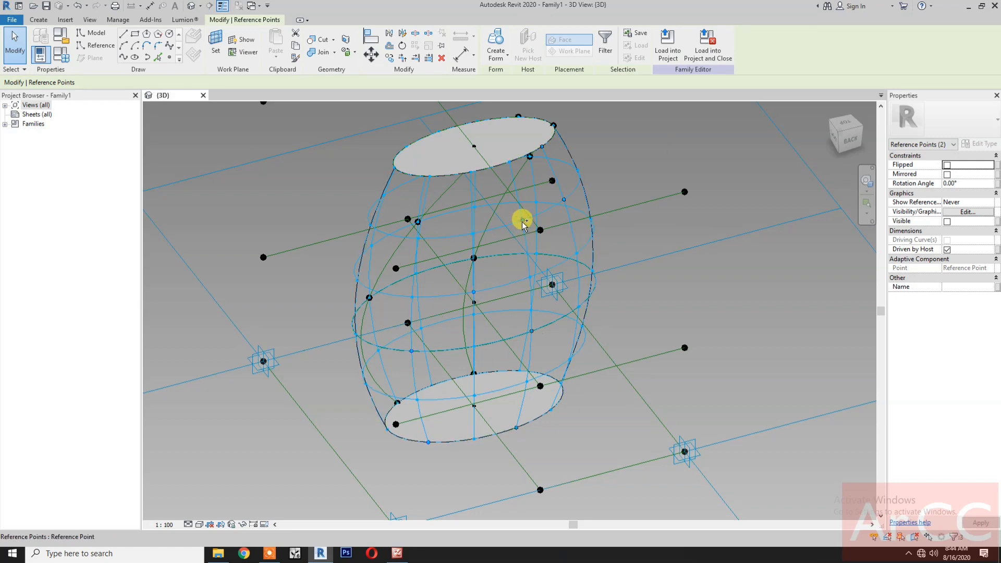
left_click(543, 147, "ctrl")
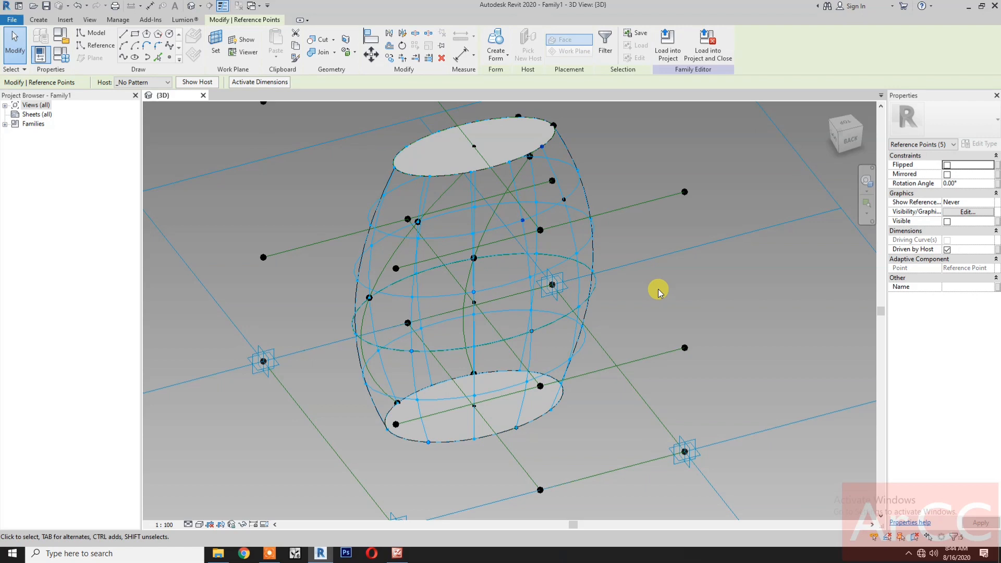
left_click(124, 57)
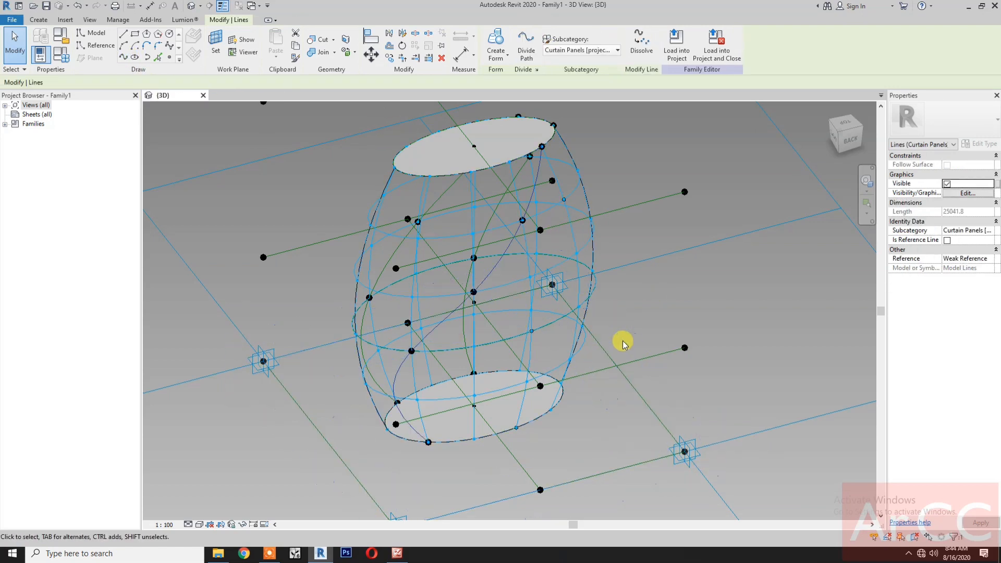
left_click(946, 239)
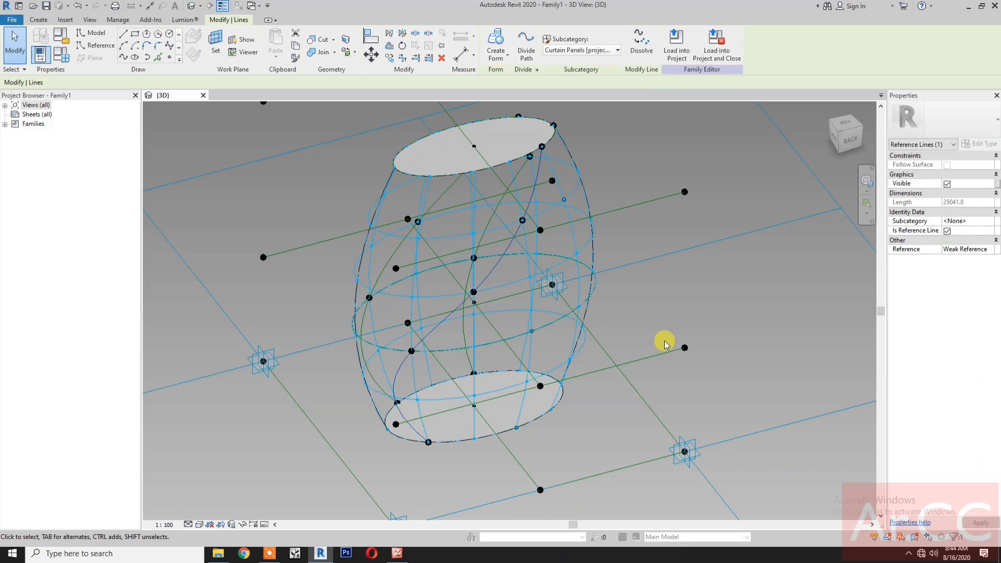
left_click(677, 308)
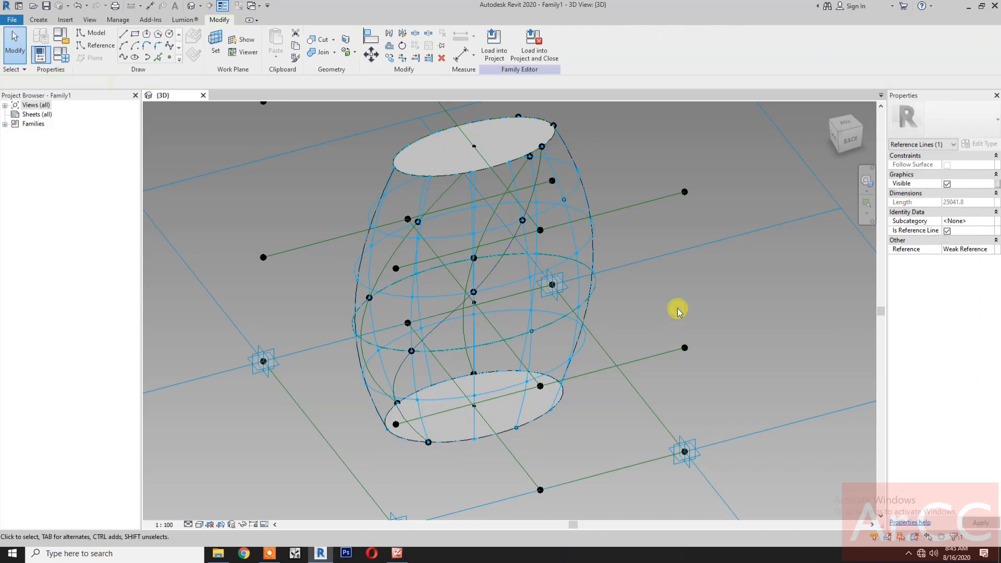
Create a spline through the four reference points of the neighbouring shorter diagonal and turn it into a reference line
left_click(516, 428)
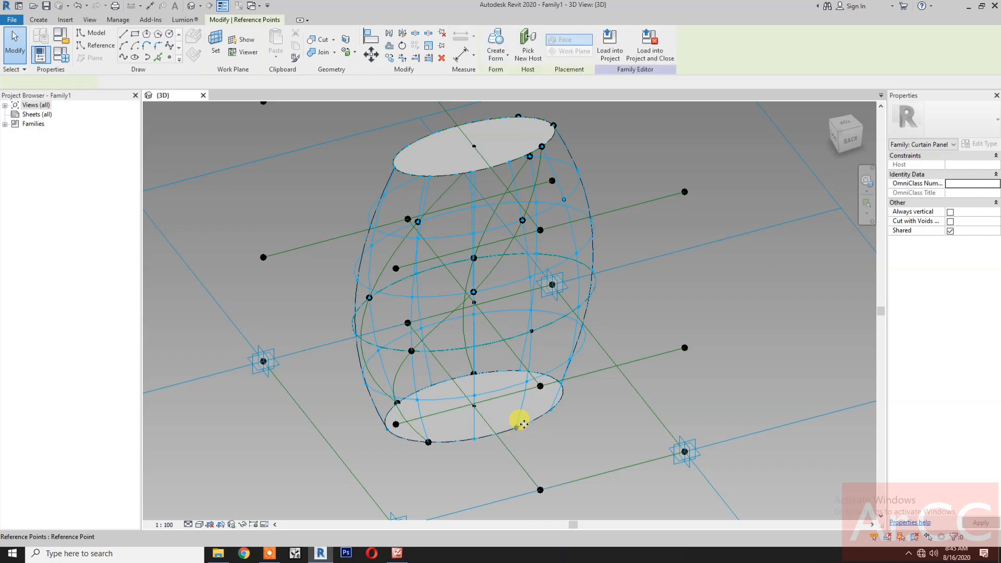
left_click(530, 331)
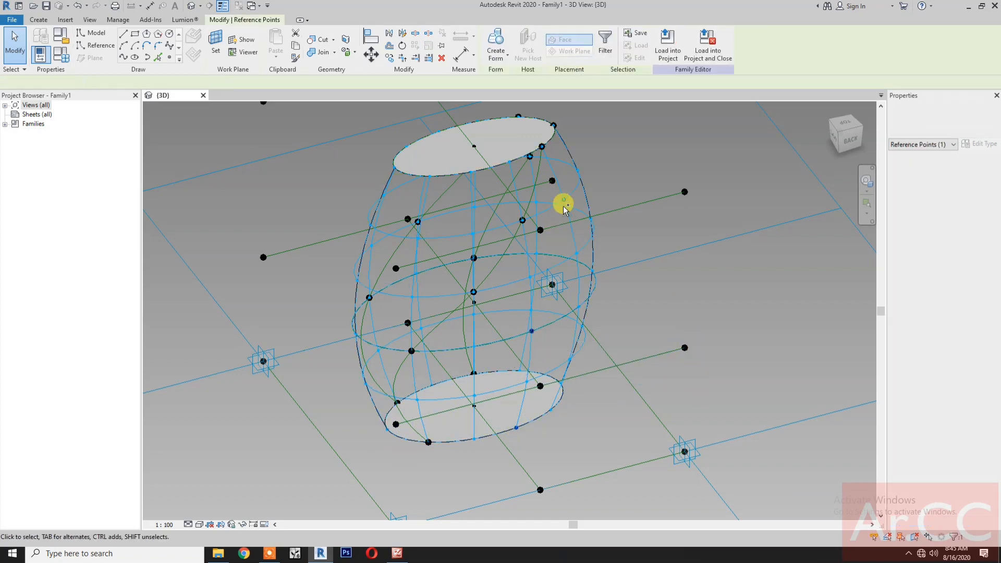
left_click(564, 201, "ctrl")
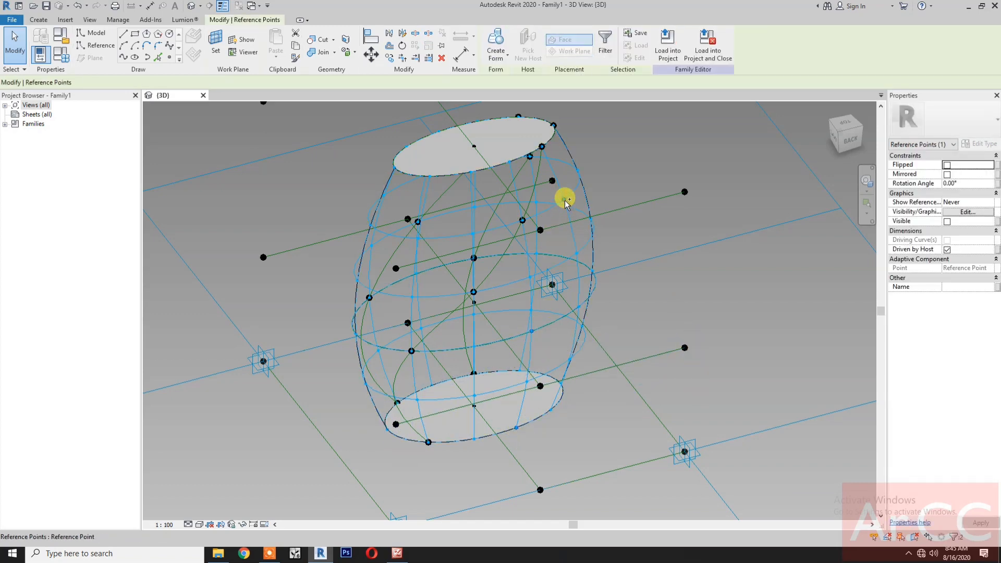
left_click(554, 126, "ctrl")
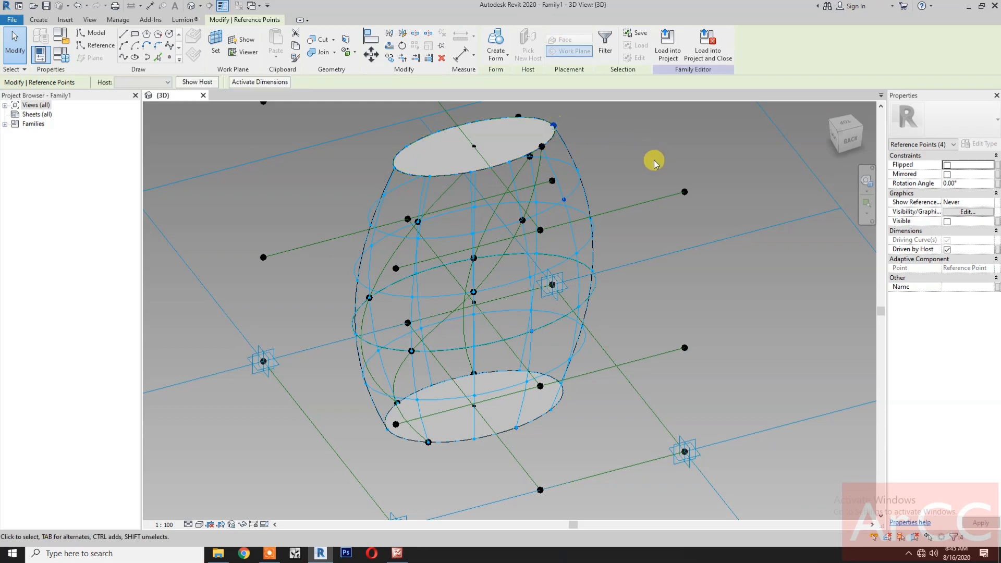
left_click(125, 57)
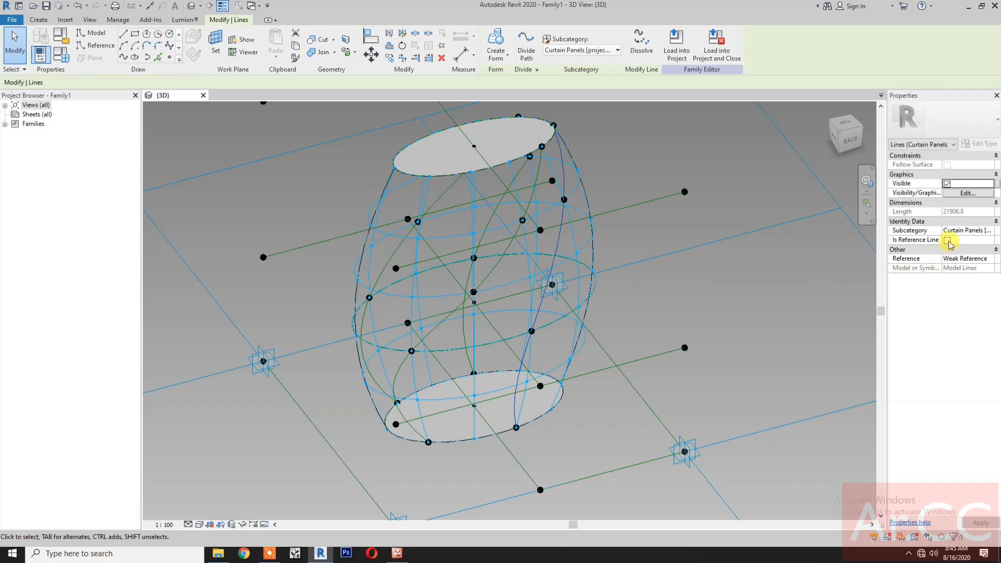
left_click(947, 240)
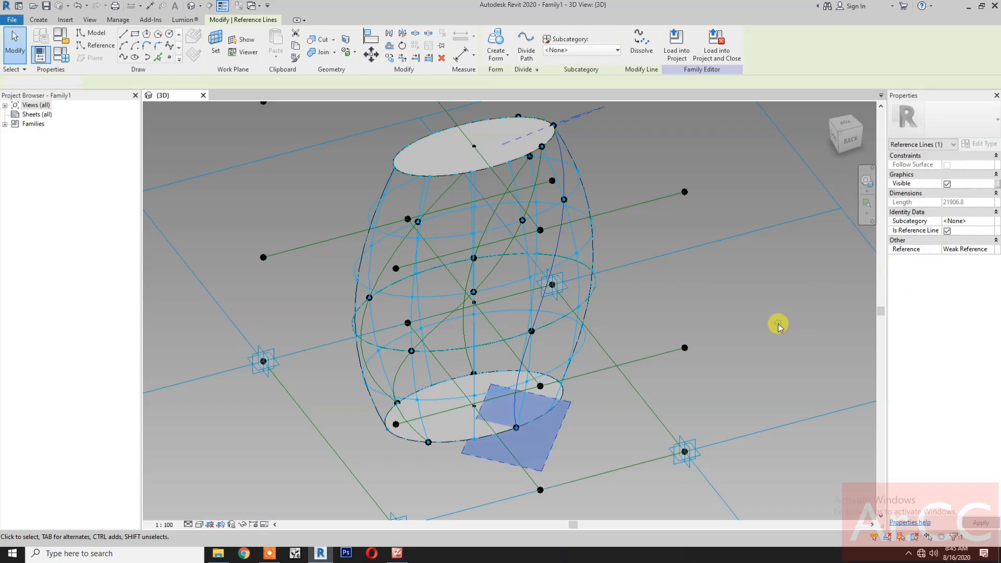
left_click(778, 325)
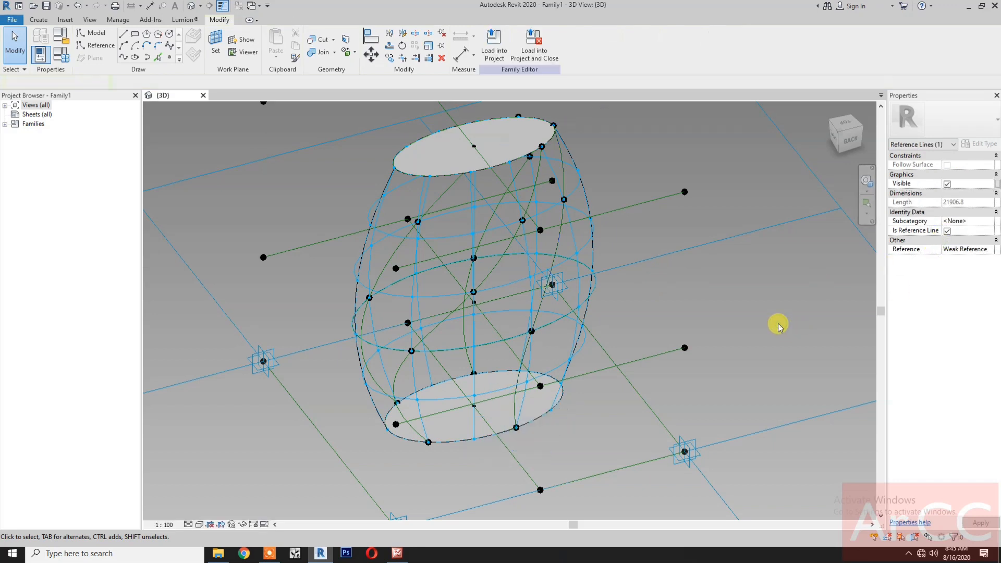
Join the base end points of the two new diagonal splines with a spline and turn it into a reference line
left_click(850, 141)
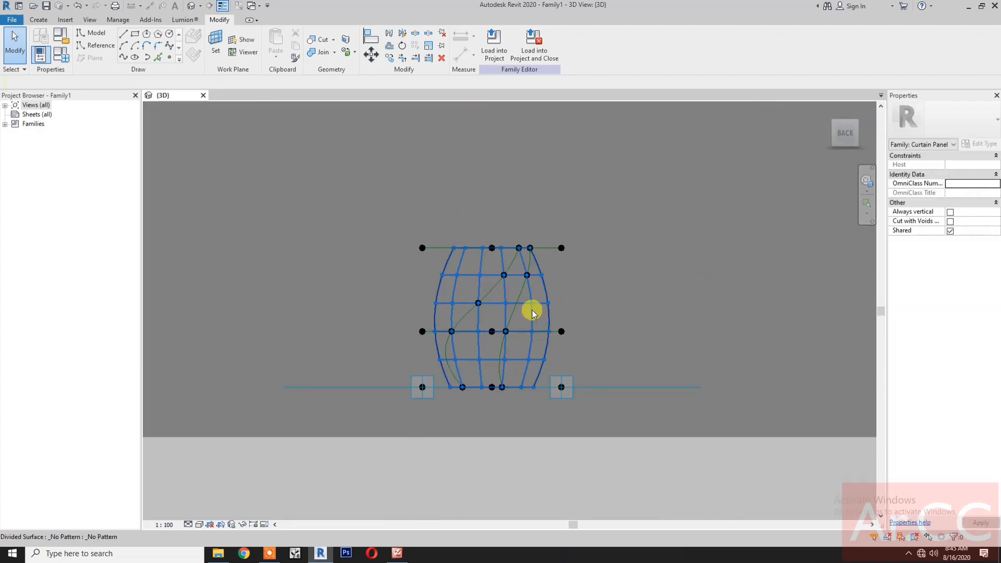
scroll(495, 331, "up", 2)
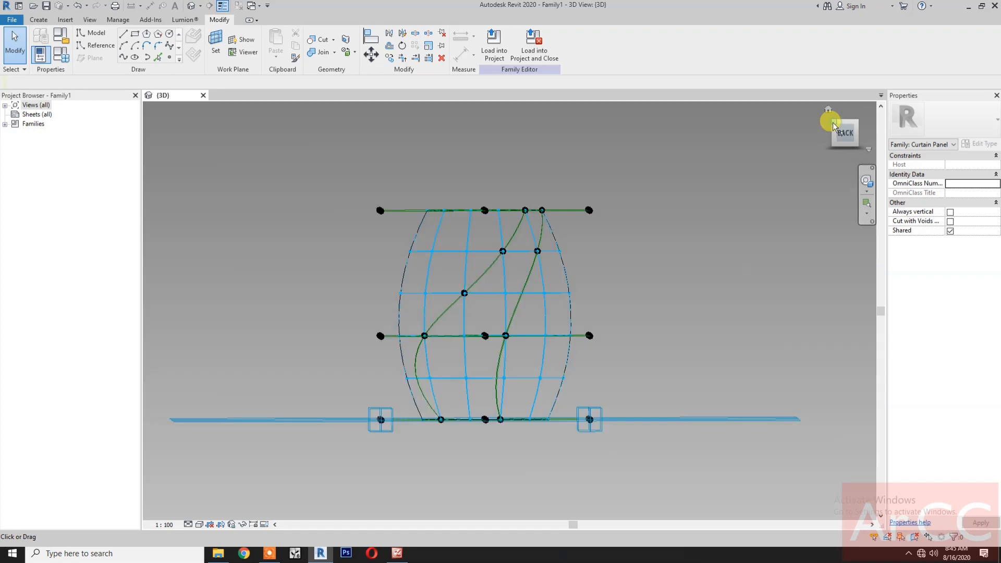
left_click(833, 124)
scroll(567, 302, "up", 4)
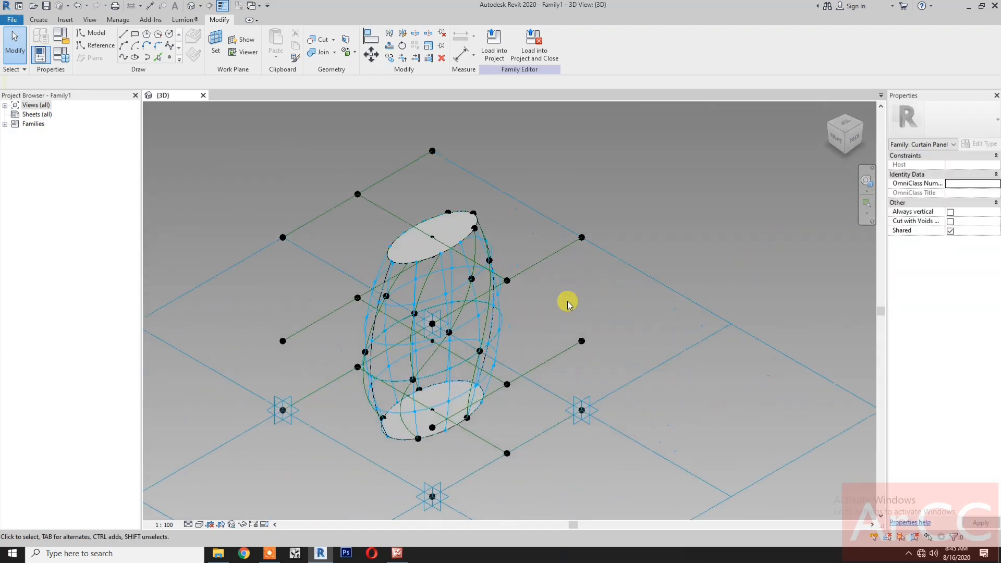
scroll(567, 298, "up", 1)
scroll(607, 296, "up", 1)
middle_click_drag(615, 293, 680, 263)
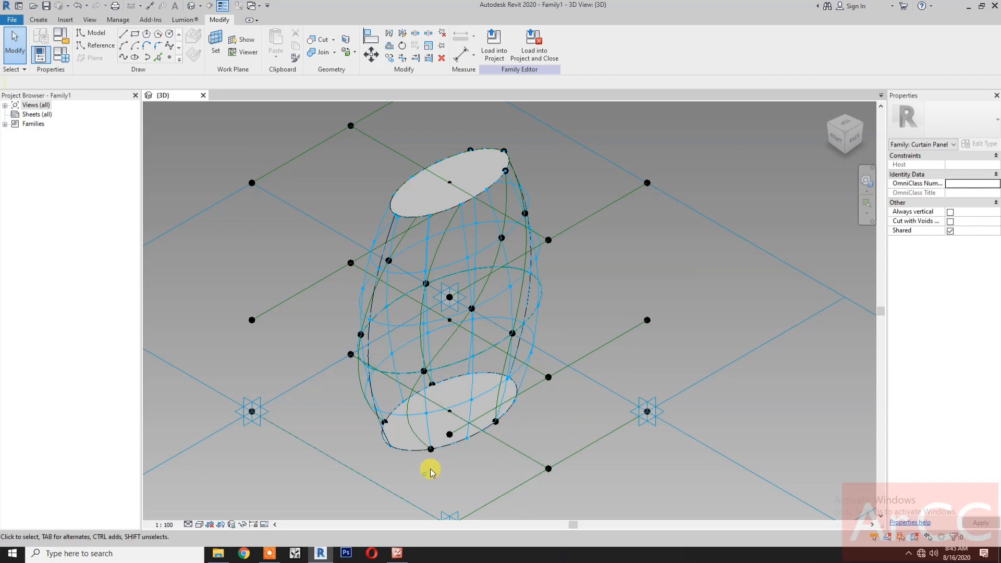
left_click_drag(480, 458, 508, 418, "ctrl")
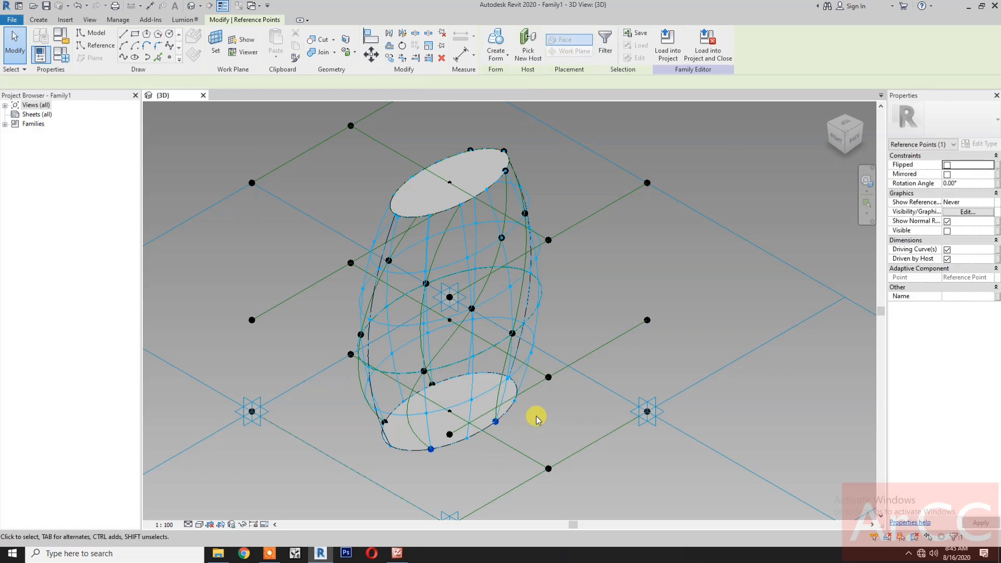
left_click(125, 61)
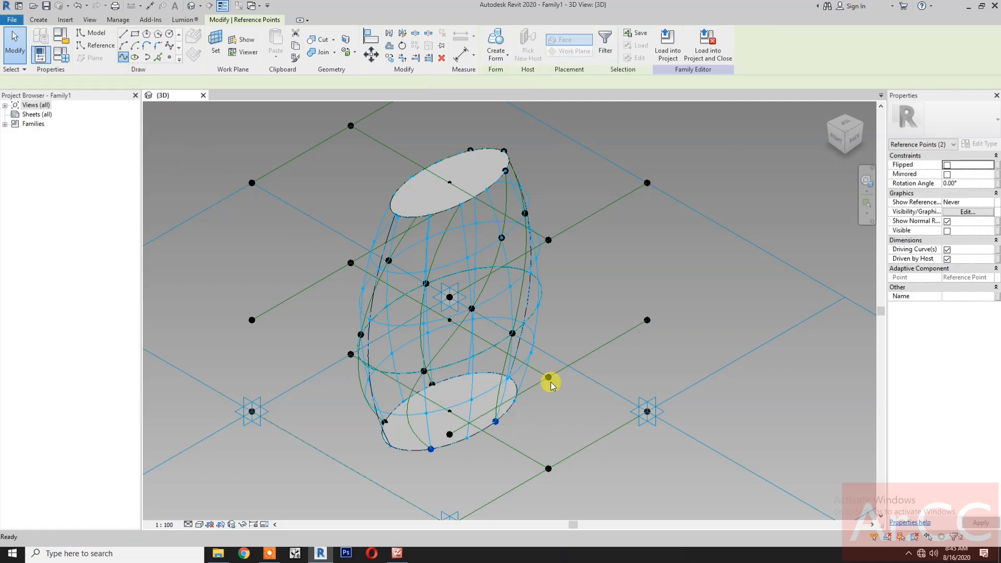
left_click(946, 240)
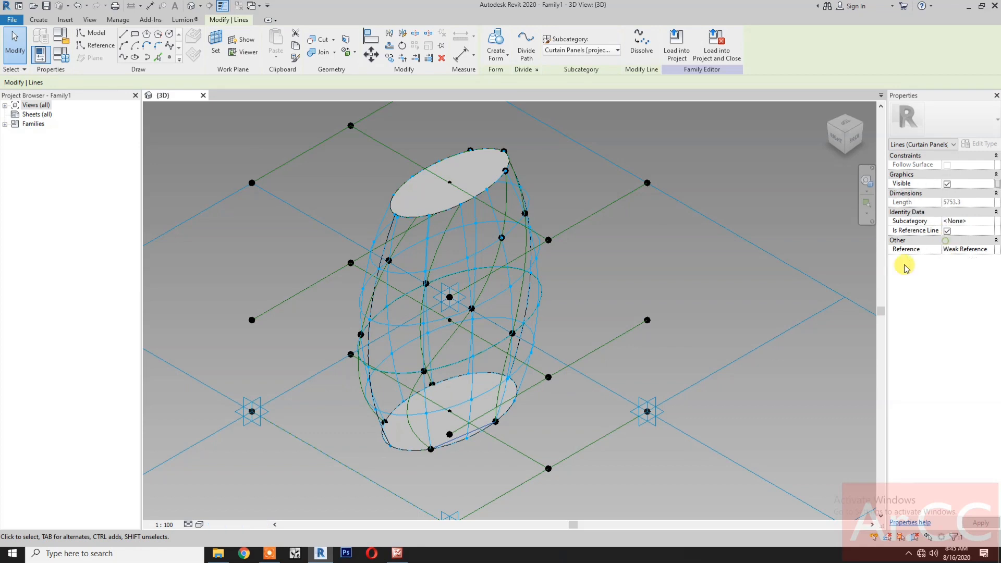
left_click(732, 318)
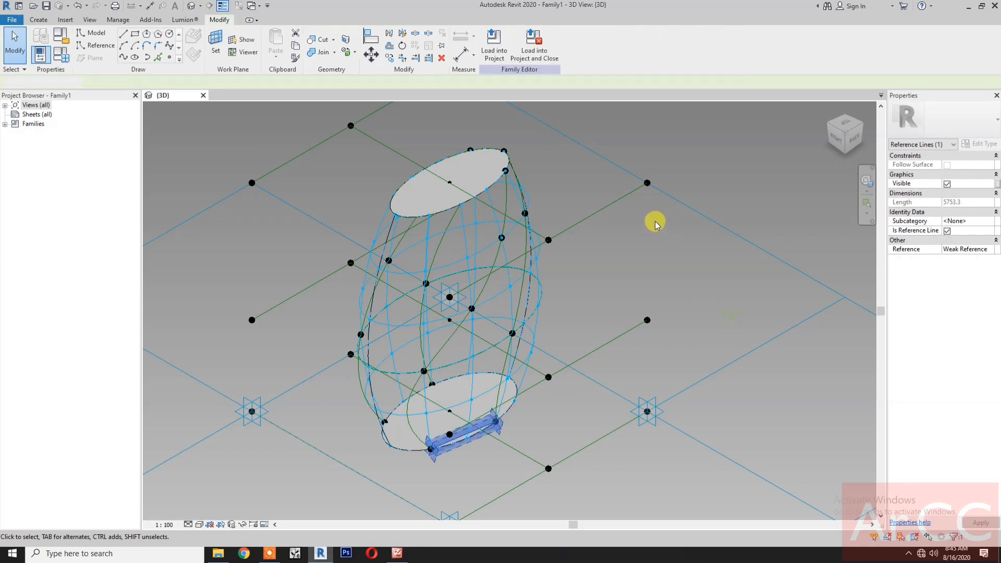
Join the top end points of the two new diagonal splines with a spline and turn it into a reference line
scroll(655, 222, "up", 1)
middle_click_drag(644, 254, 667, 322)
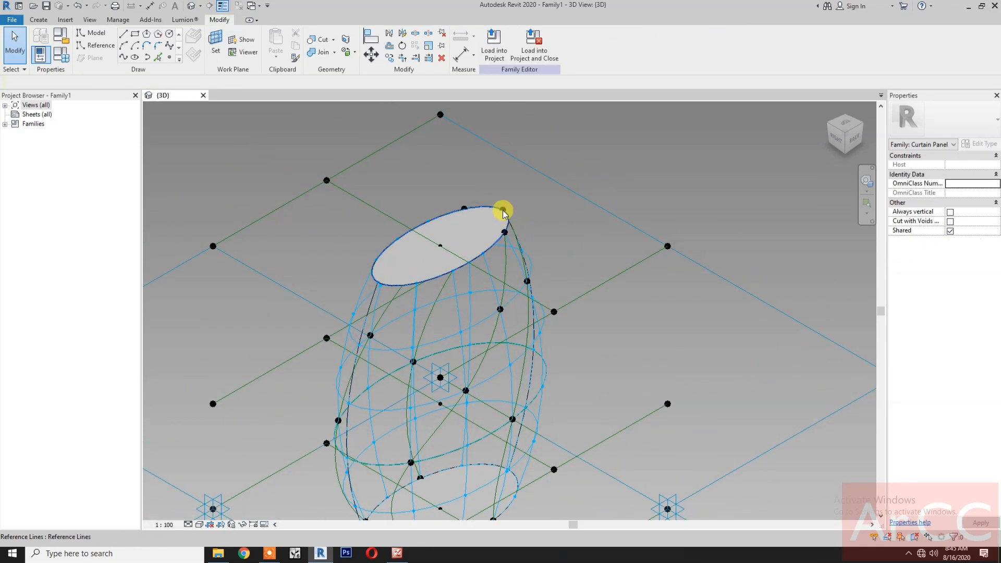
left_click_drag(493, 196, 543, 256)
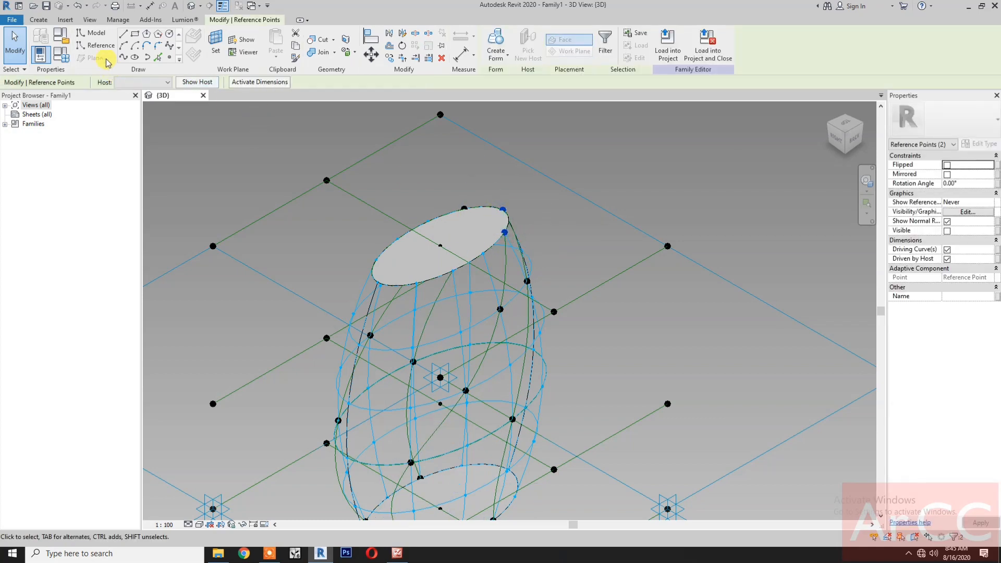
left_click(656, 264)
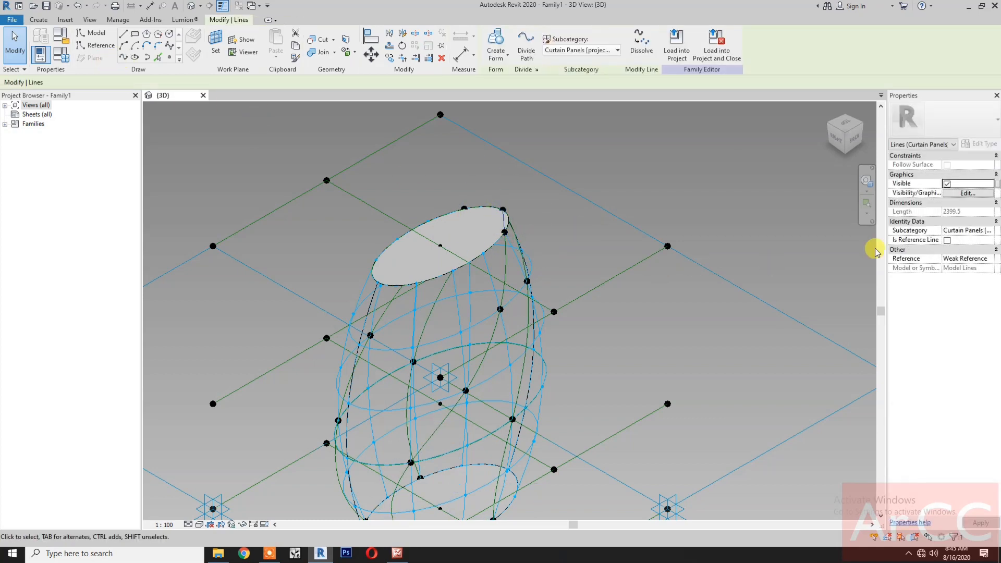
left_click(947, 240)
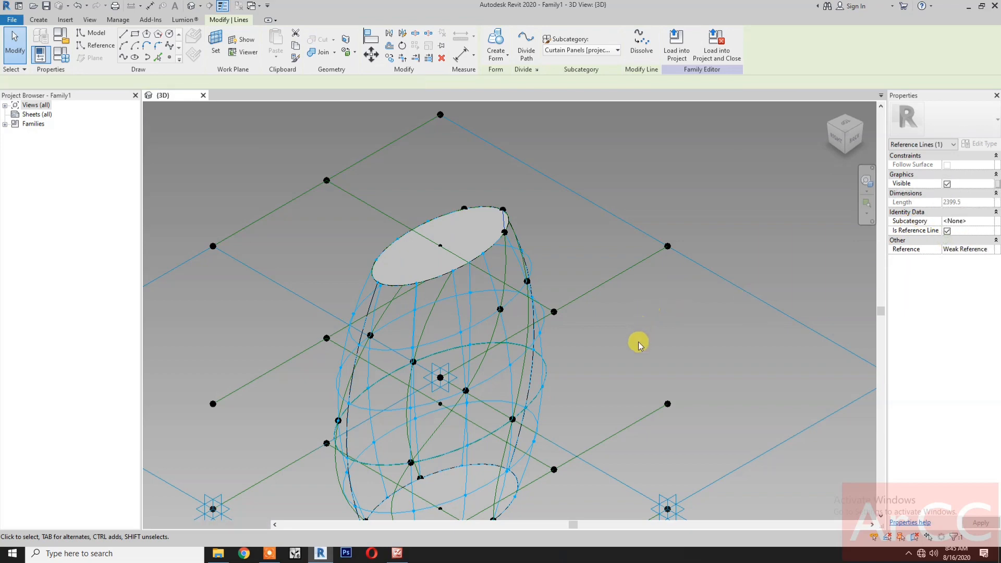
middle_click_drag(604, 362, 629, 292)
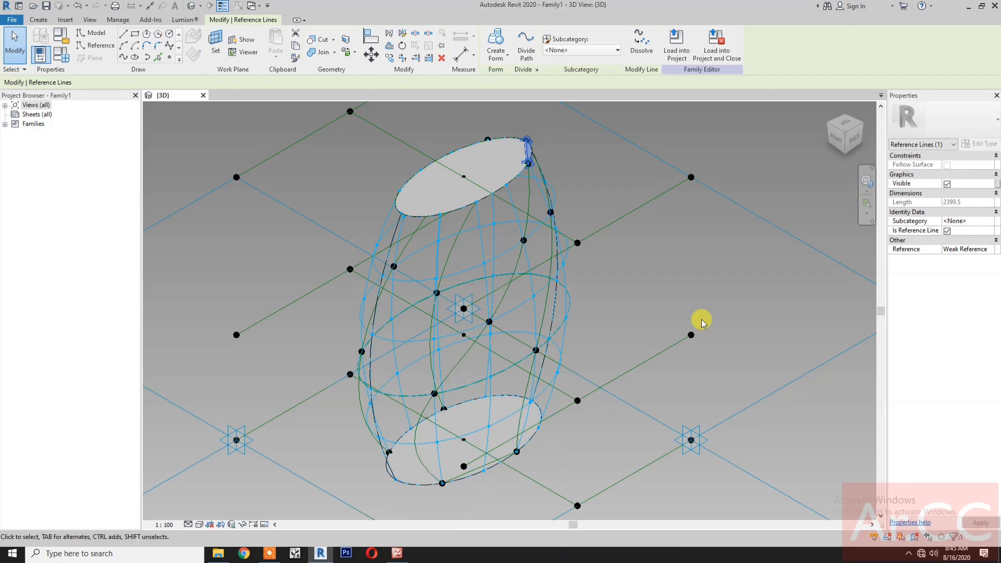
left_click(657, 309)
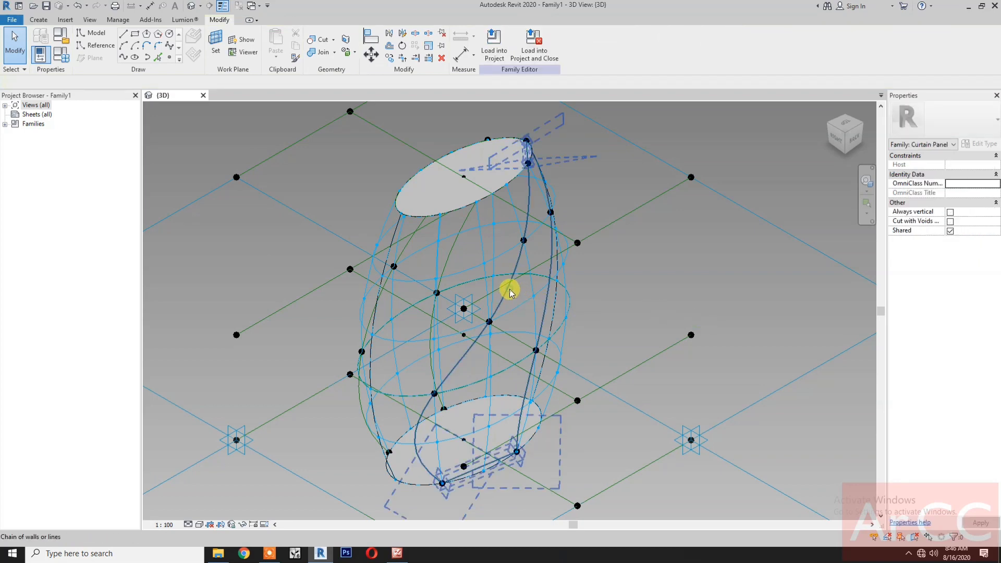
Create a solid form from the closed chain of four reference lines and set its Positive Offset to 500
left_click(509, 289)
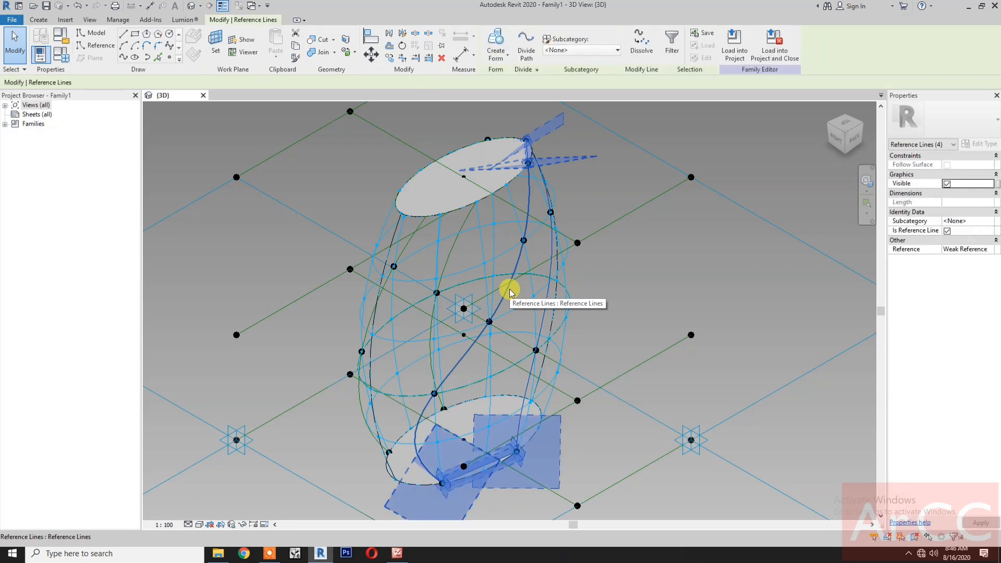
left_click(497, 43)
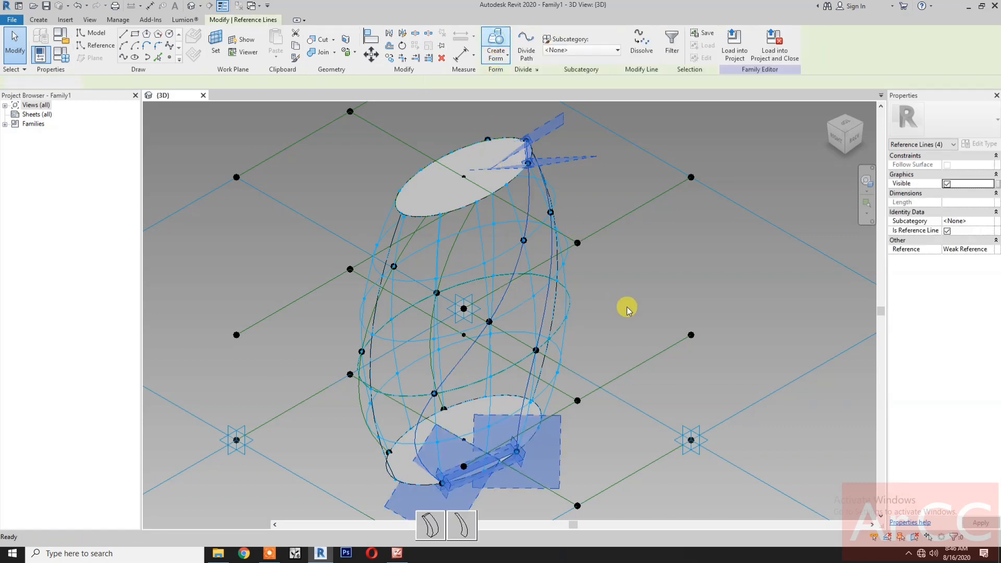
left_click(436, 526)
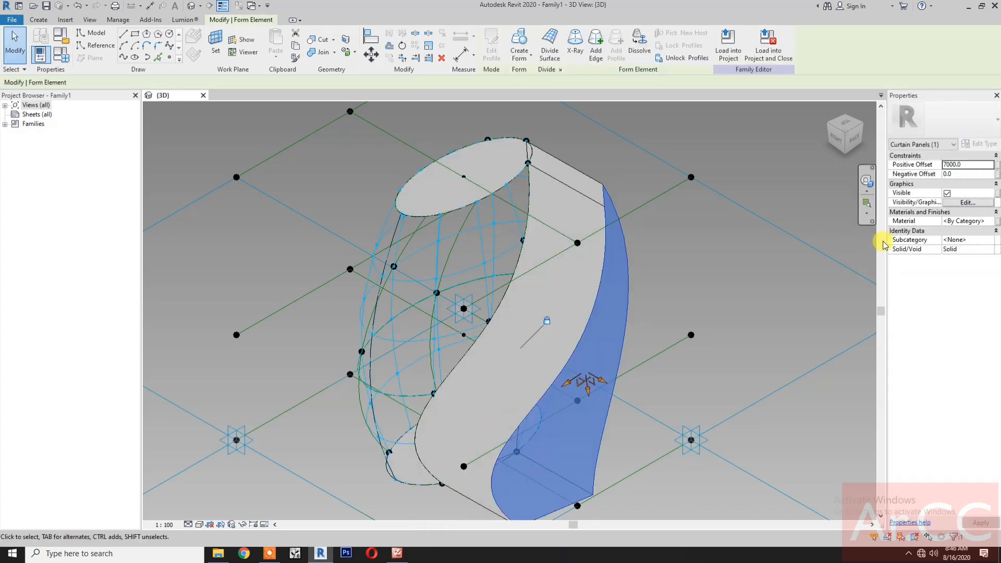
left_click(968, 165)
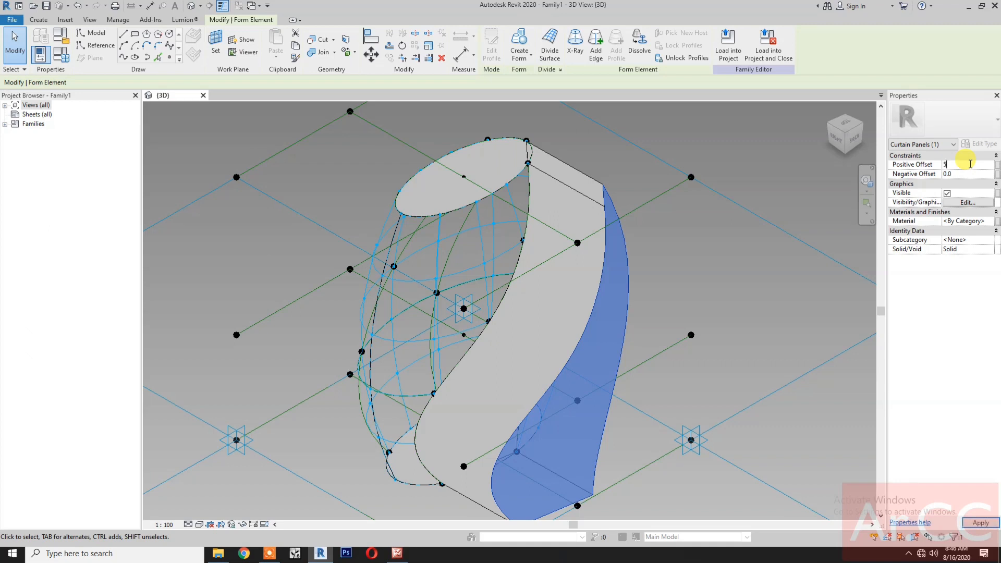
type("500")
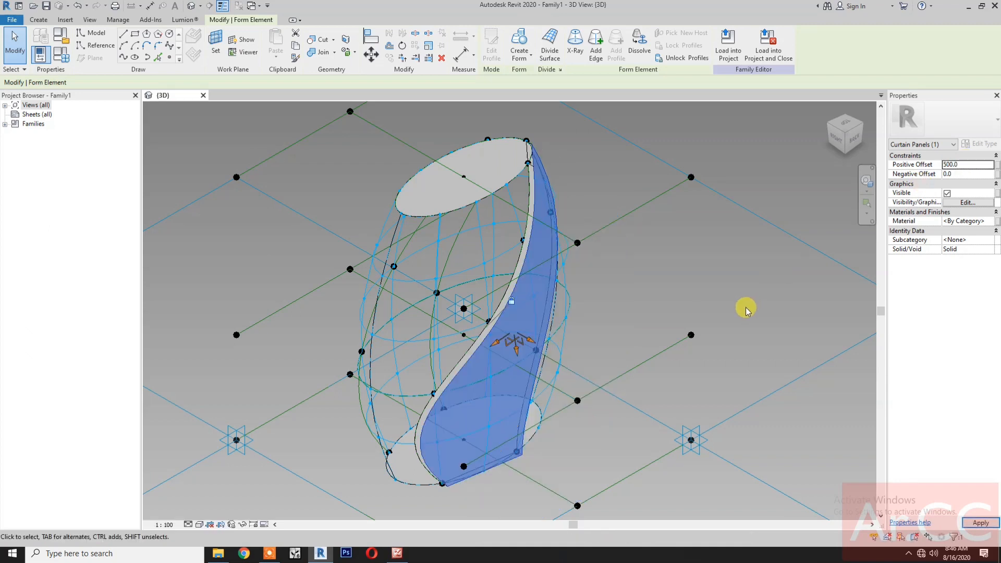
left_click(746, 310)
Join the base end points of the other pair of diagonal splines with a spline and turn it into a reference line
left_click(866, 180)
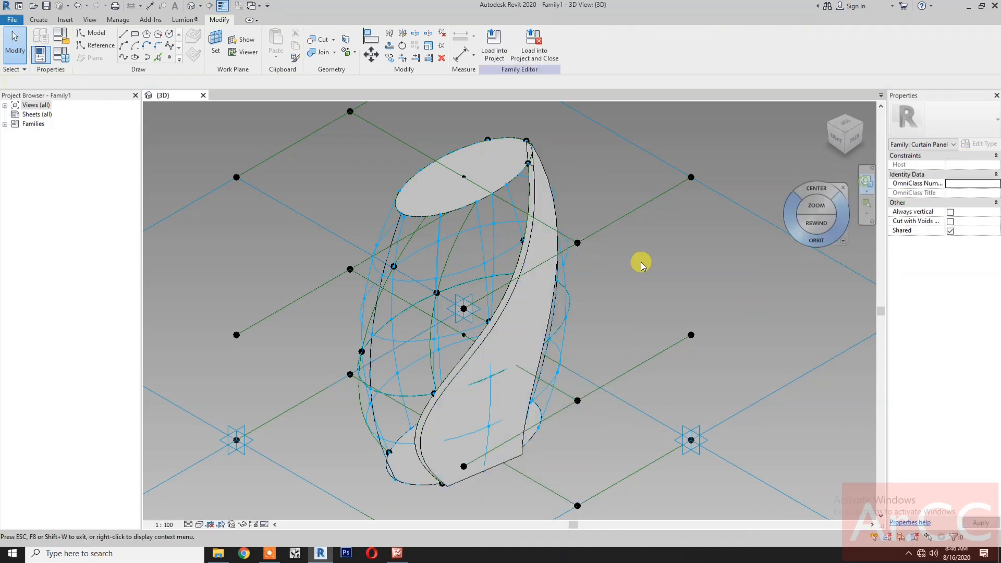
left_click_drag(620, 279, 606, 303)
key("Escape")
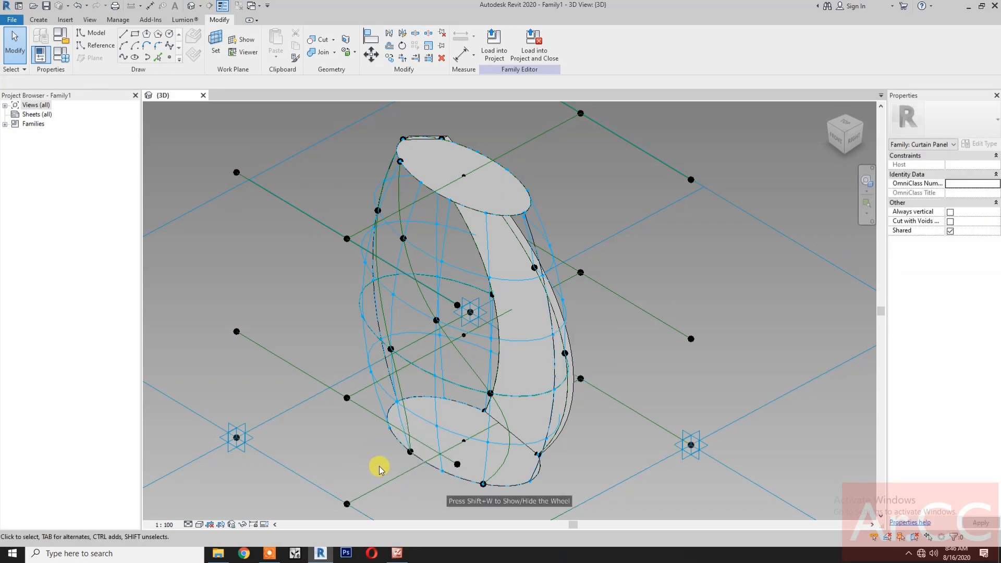
left_click(461, 477)
left_click(458, 485, "ctrl")
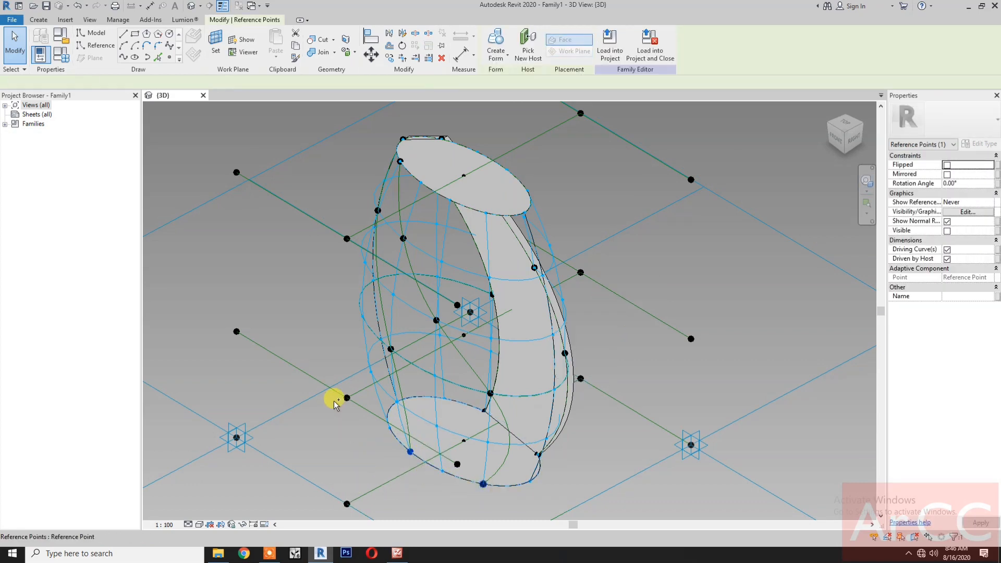
left_click(123, 57)
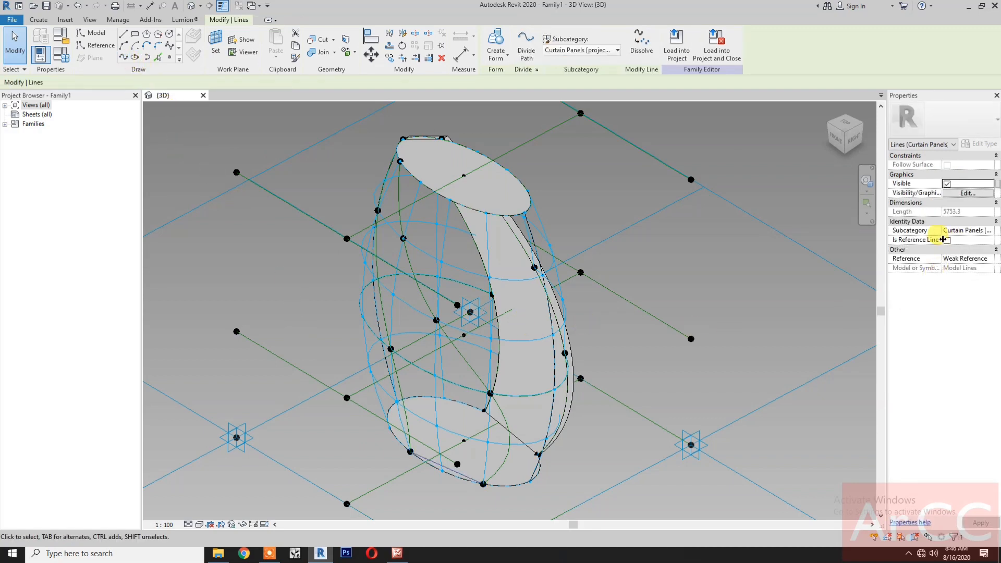
left_click(946, 241)
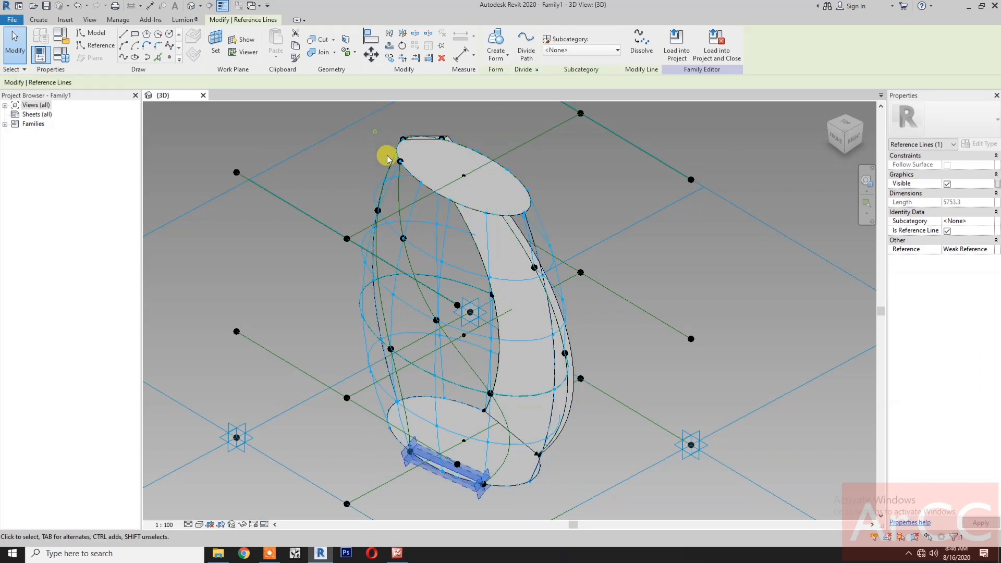
Join the top end points of the same diagonal pair with a spline and turn it into a reference line
left_click_drag(375, 132, 414, 171)
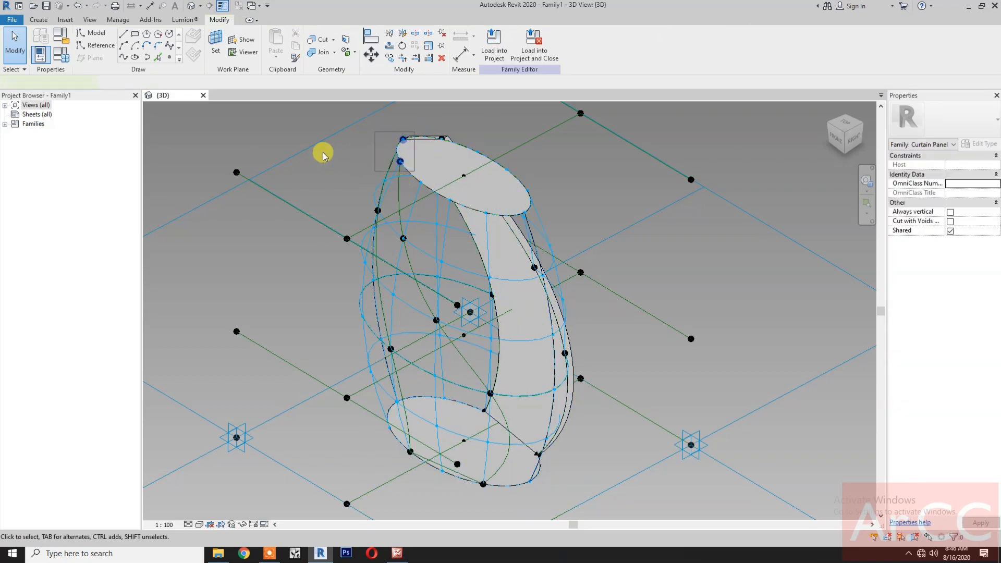
left_click(123, 58)
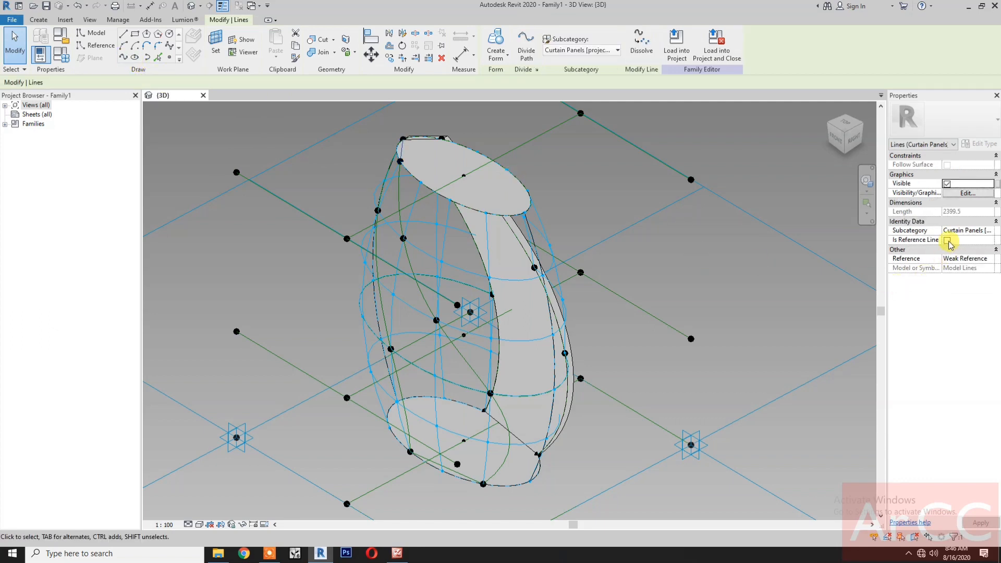
left_click(946, 240)
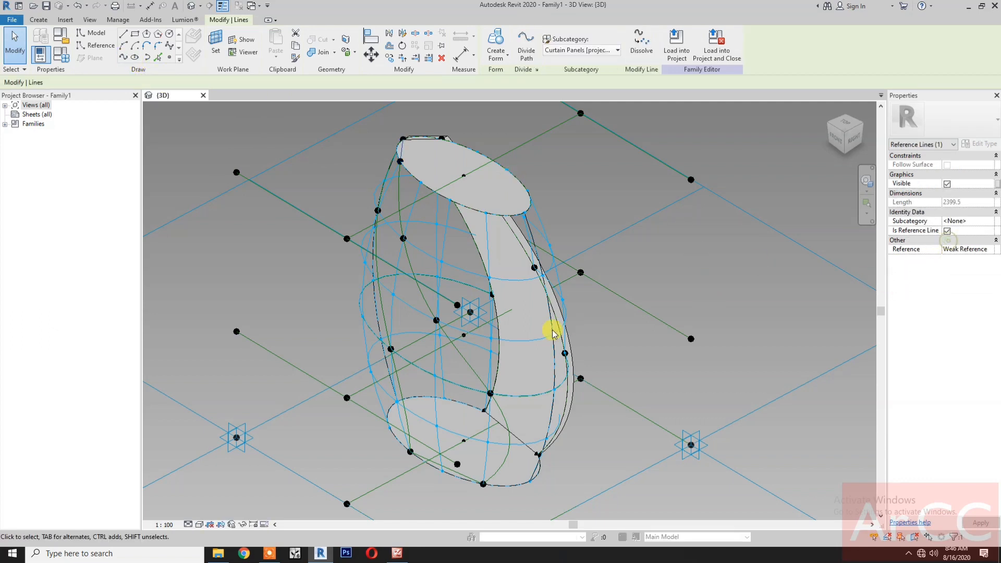
Create a solid form from the second closed chain of four reference lines and set its Positive Offset to 500
left_click(292, 281)
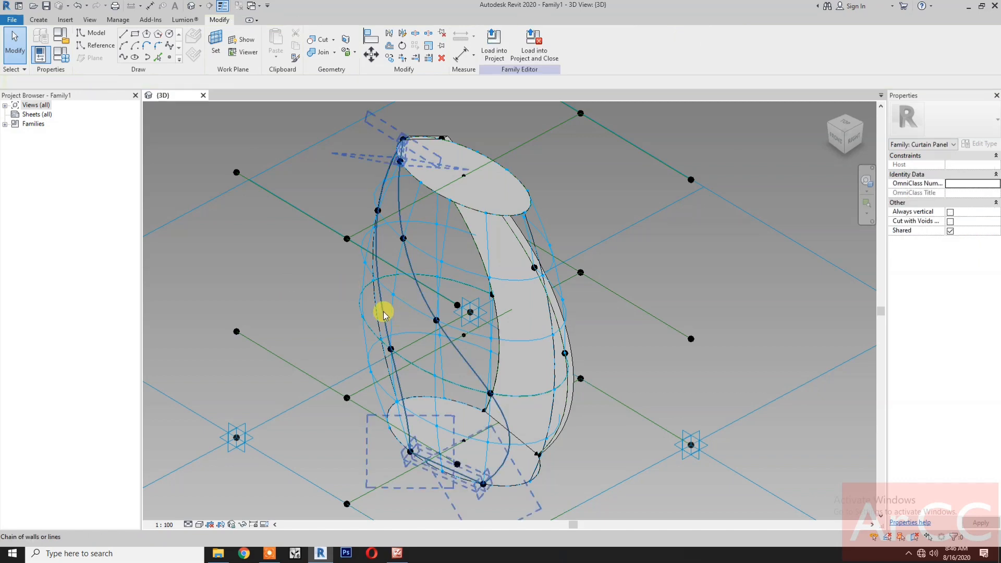
left_click(287, 312)
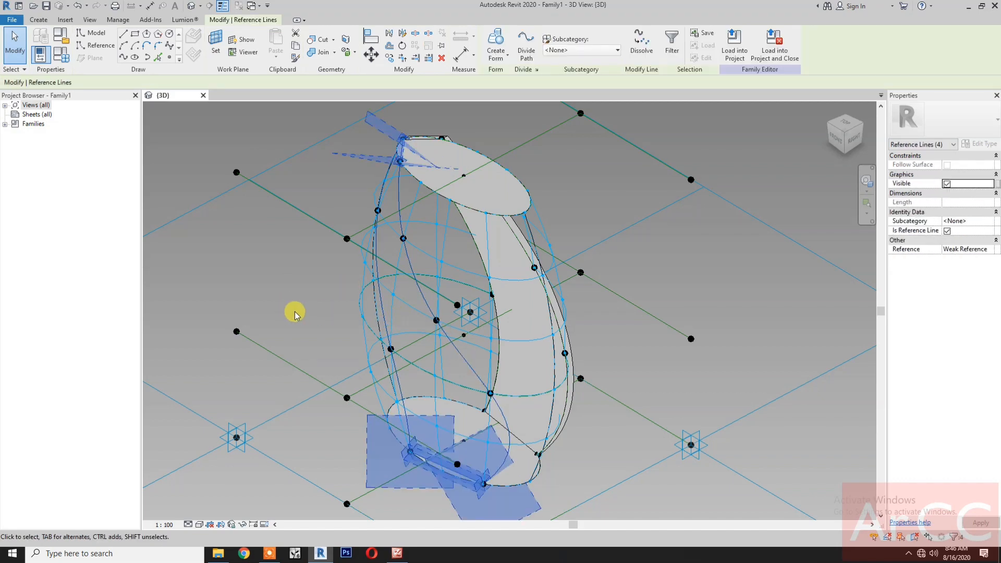
left_click(494, 40)
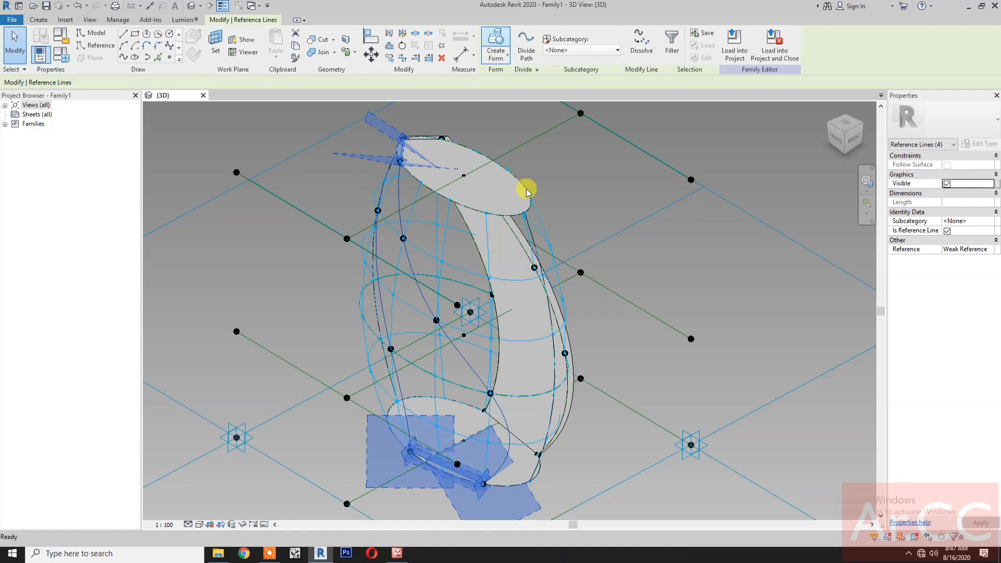
left_click(322, 518)
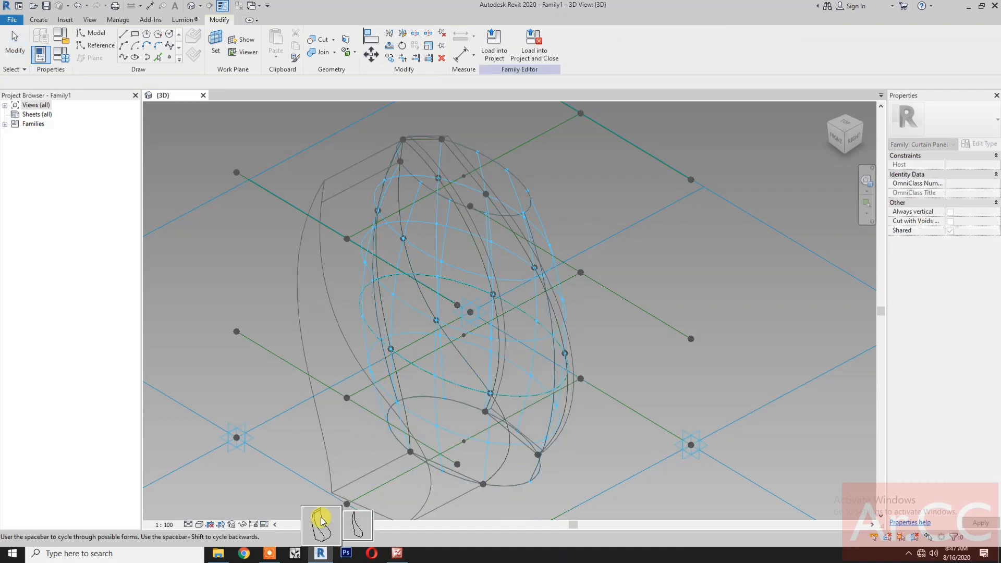
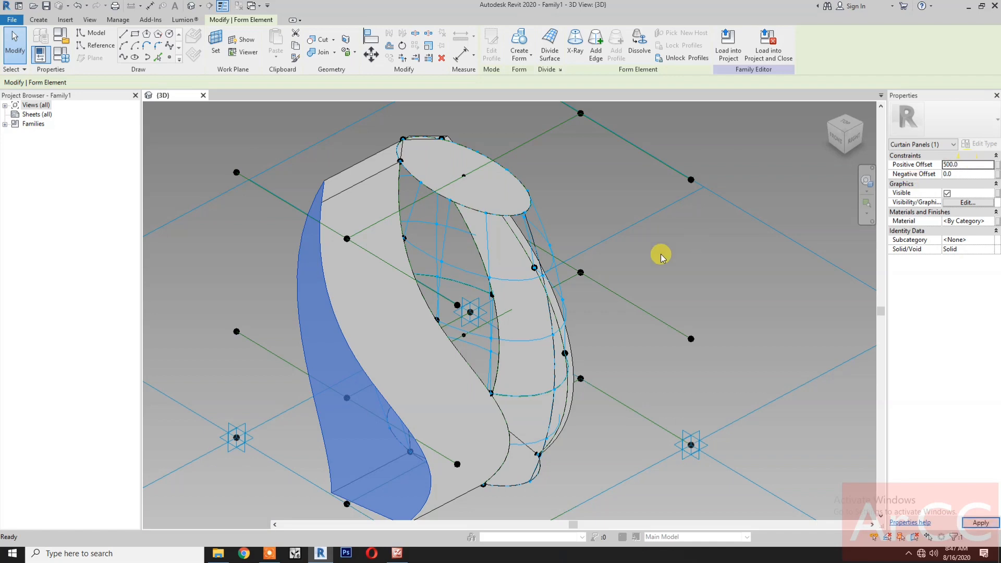
left_click(773, 247)
Select the whole lofted elliptical form and turn off its Visible property
left_click(866, 181)
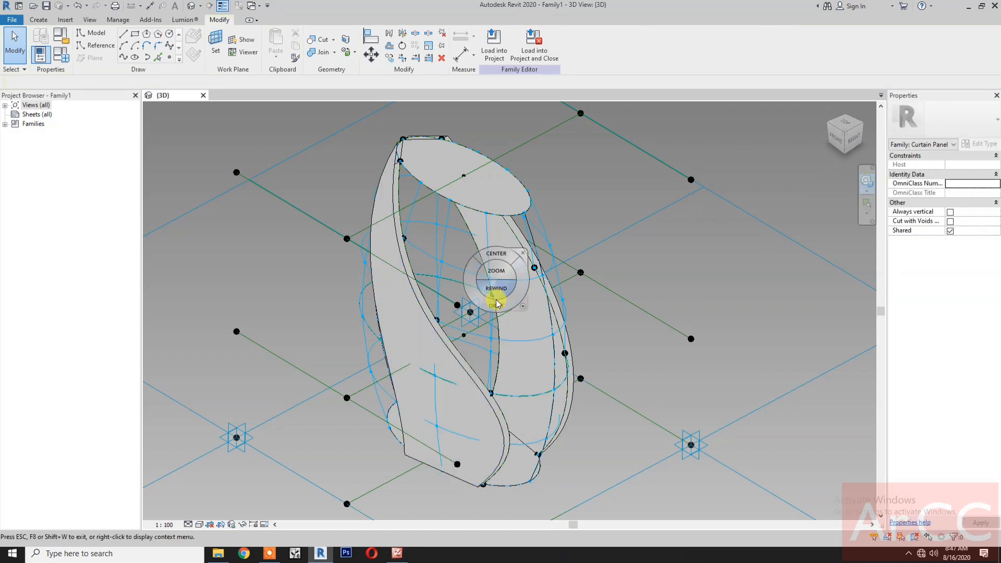
left_click_drag(497, 303, 532, 342)
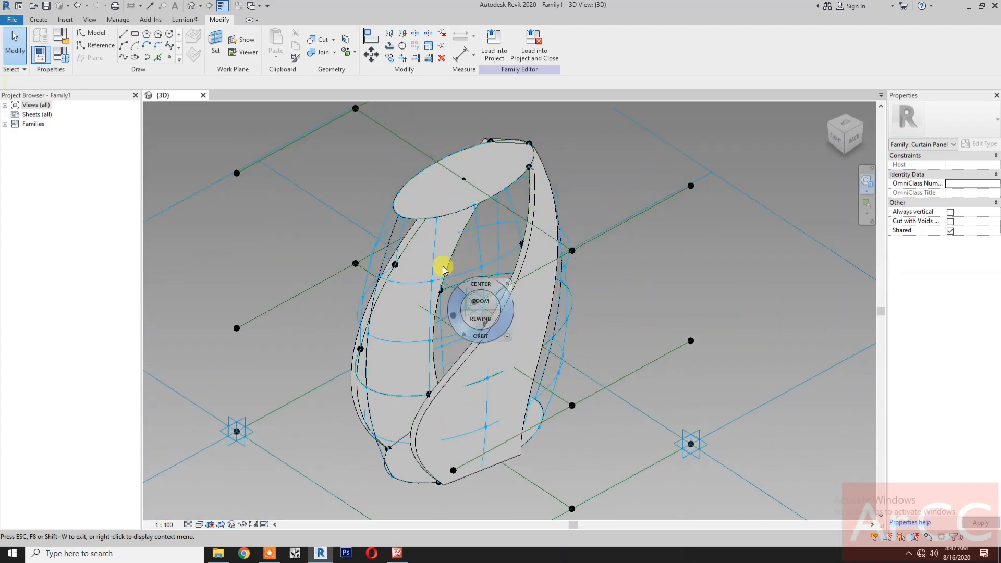
left_click(415, 182)
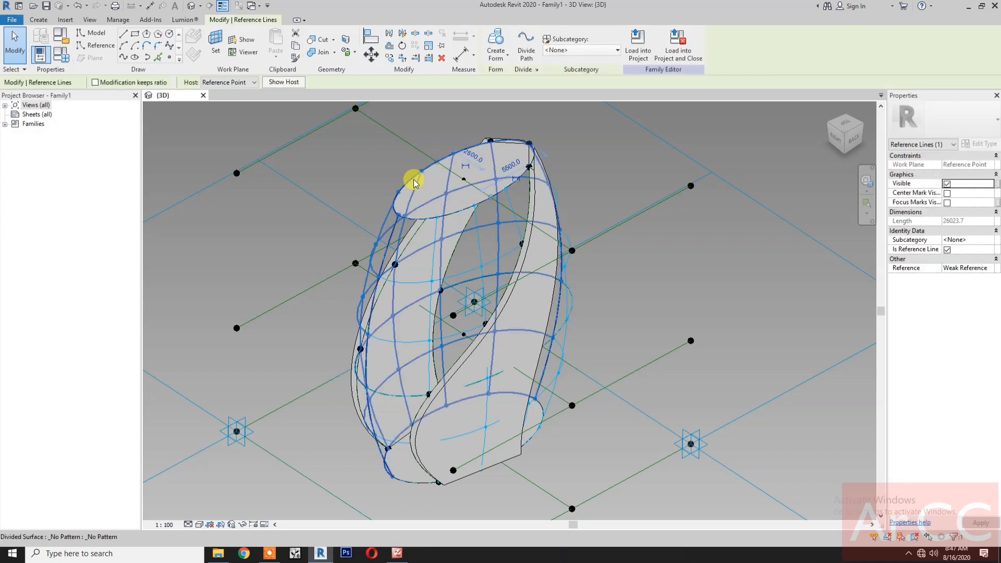
key("Escape")
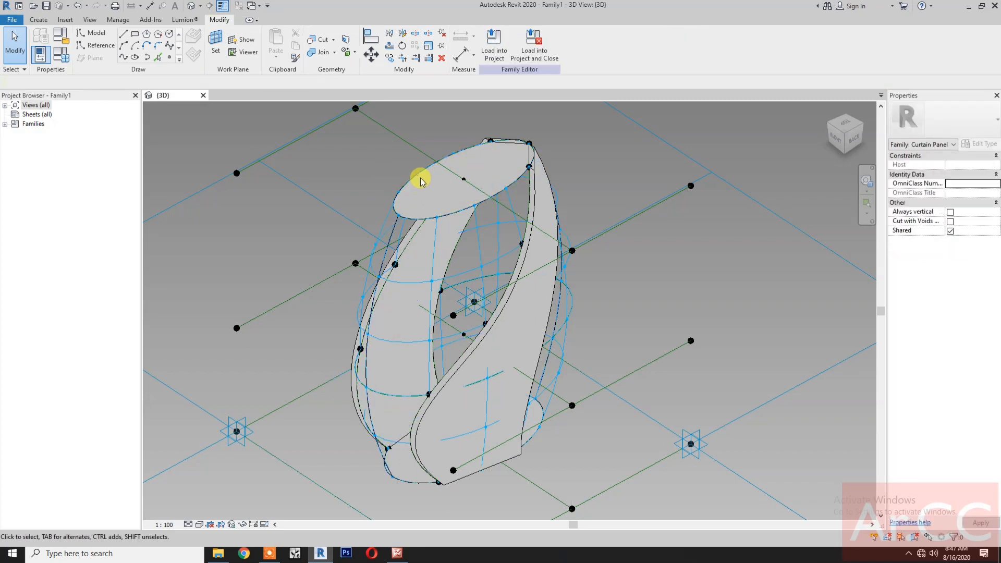
key("Tab")
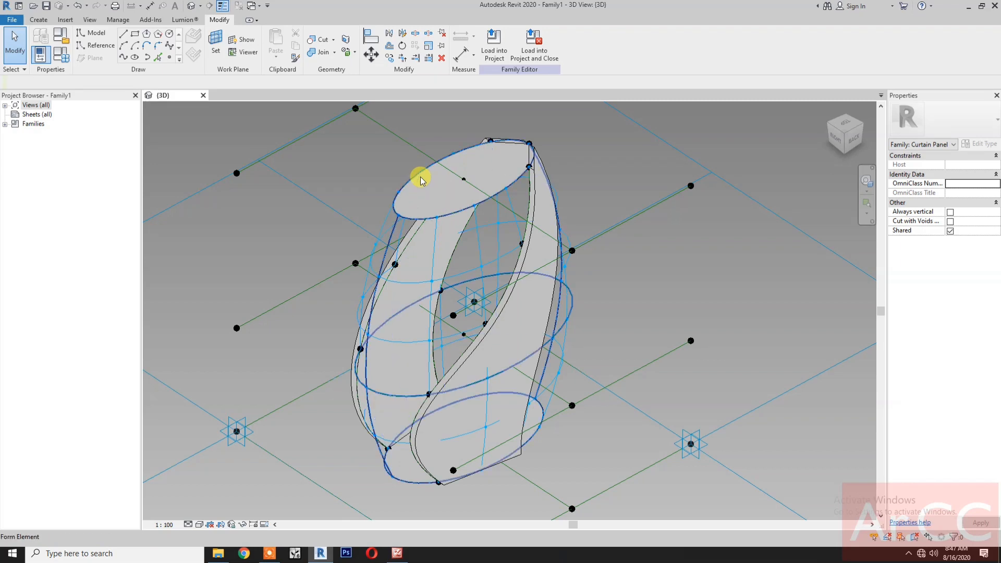
left_click(421, 180)
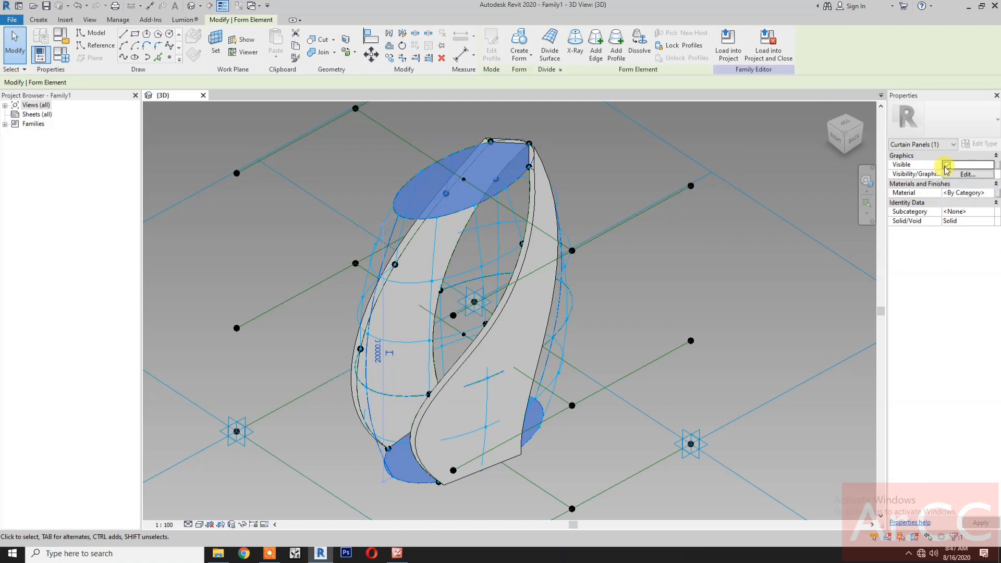
left_click(947, 165)
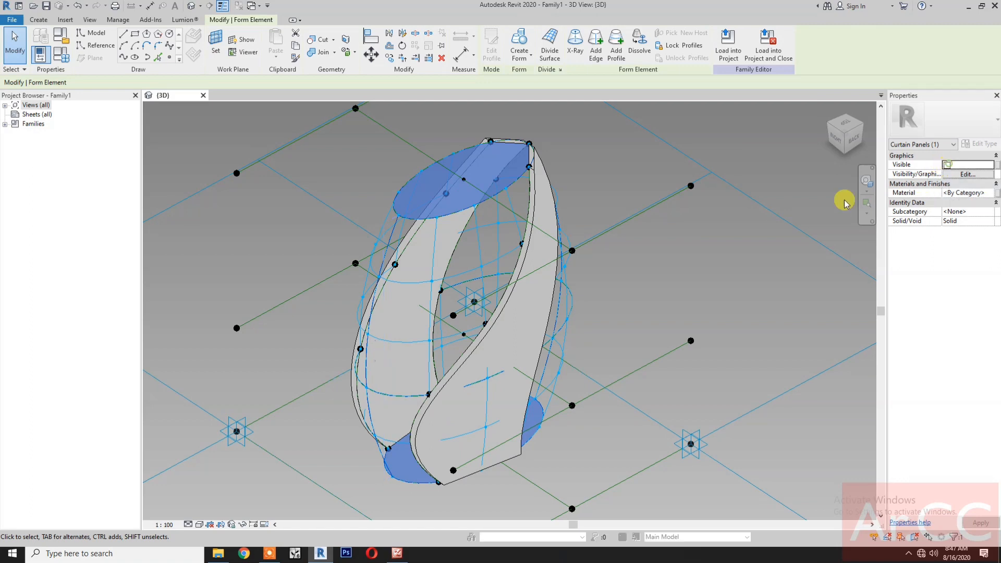
left_click(707, 262)
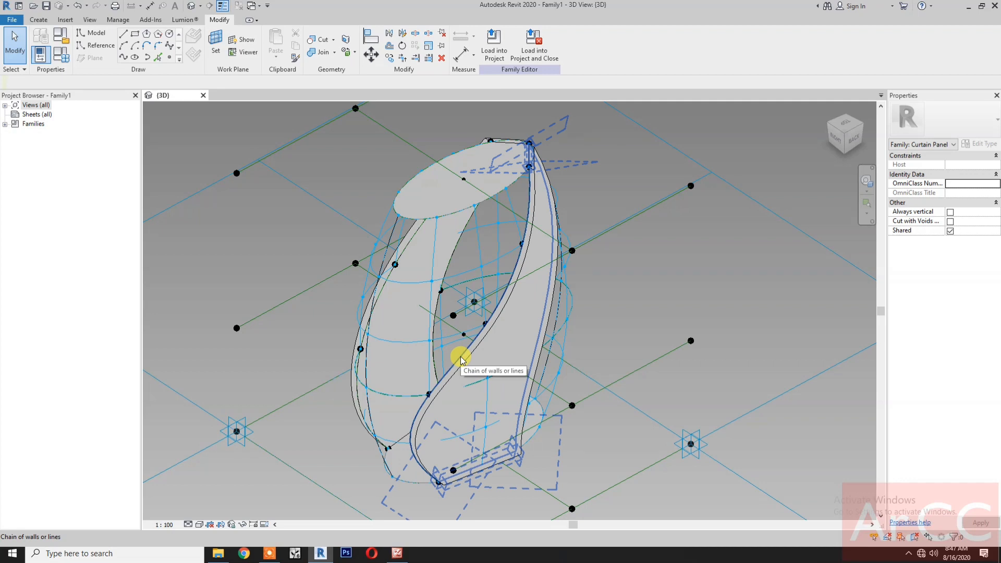
Create a form lofted between the two facing diagonal reference lines along the edges of the two solid bands
key("Tab")
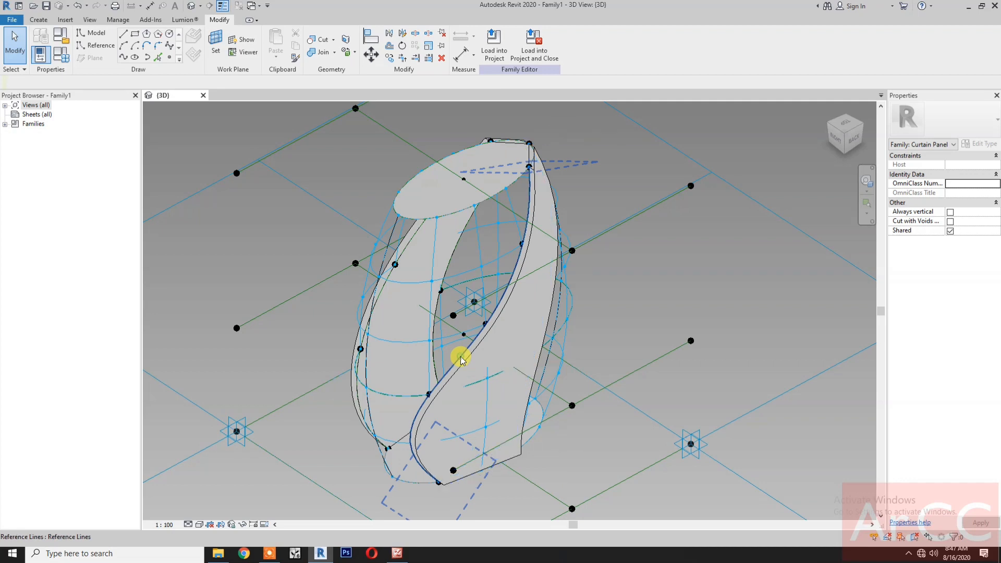
left_click(461, 360)
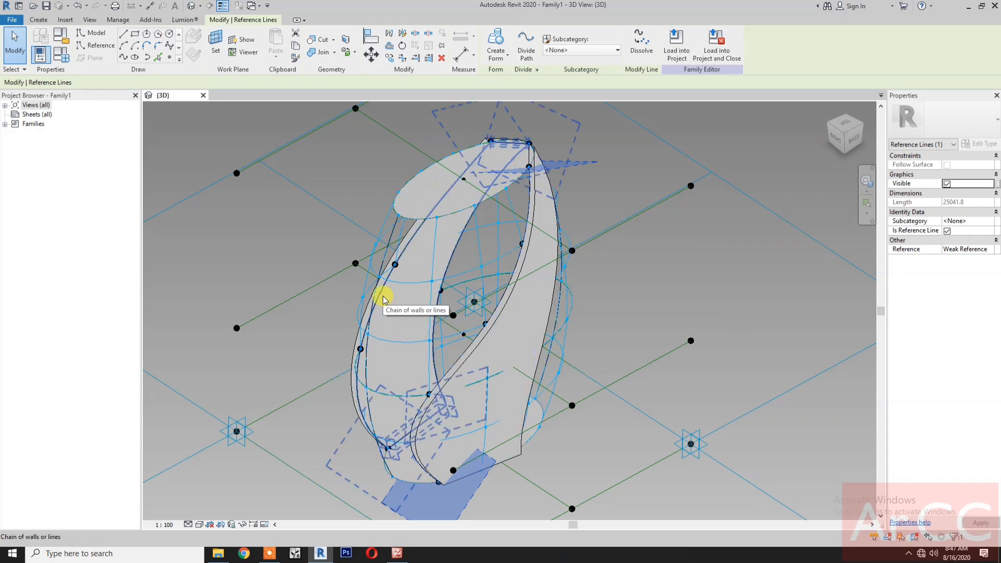
key("Tab")
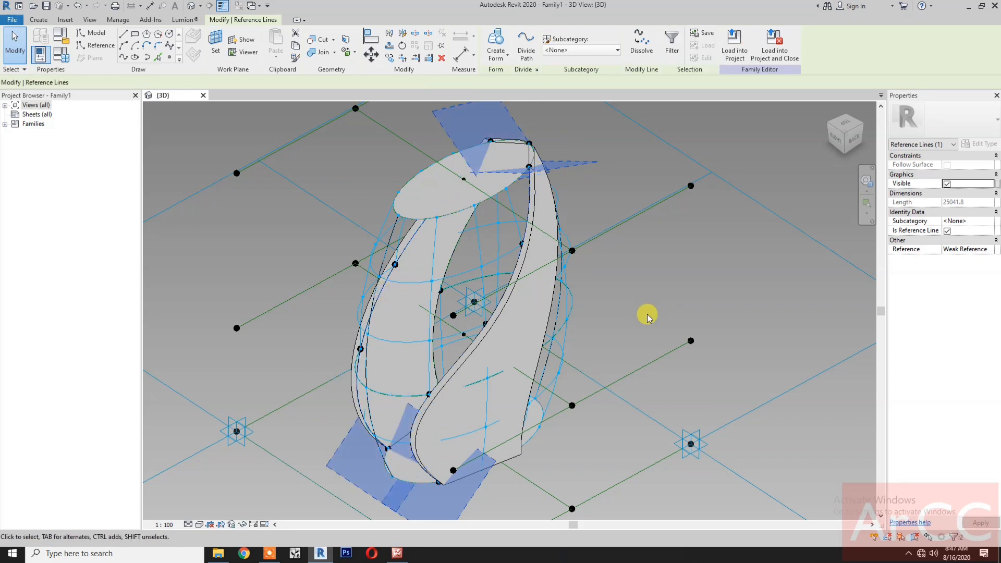
left_click(495, 43)
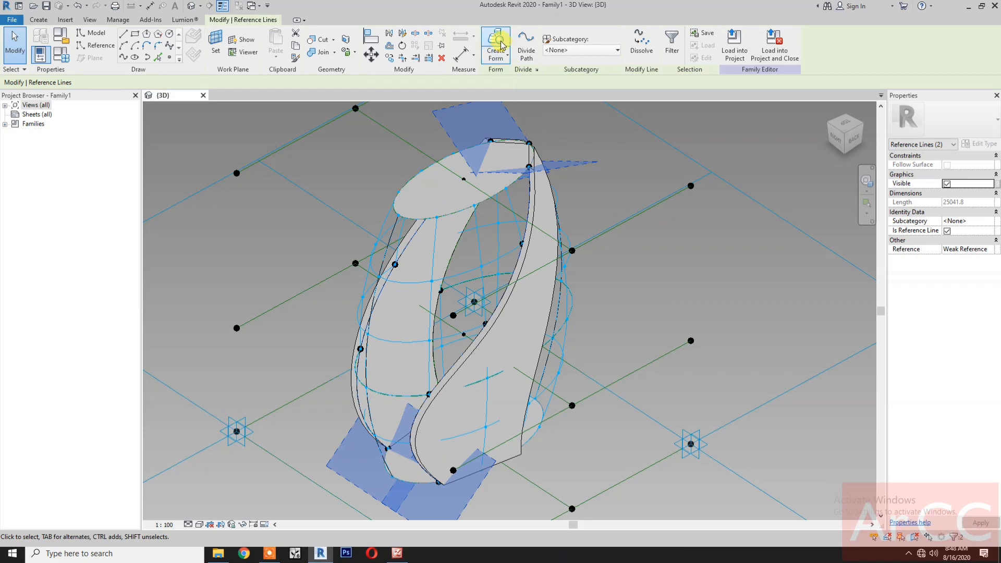
left_click(632, 321)
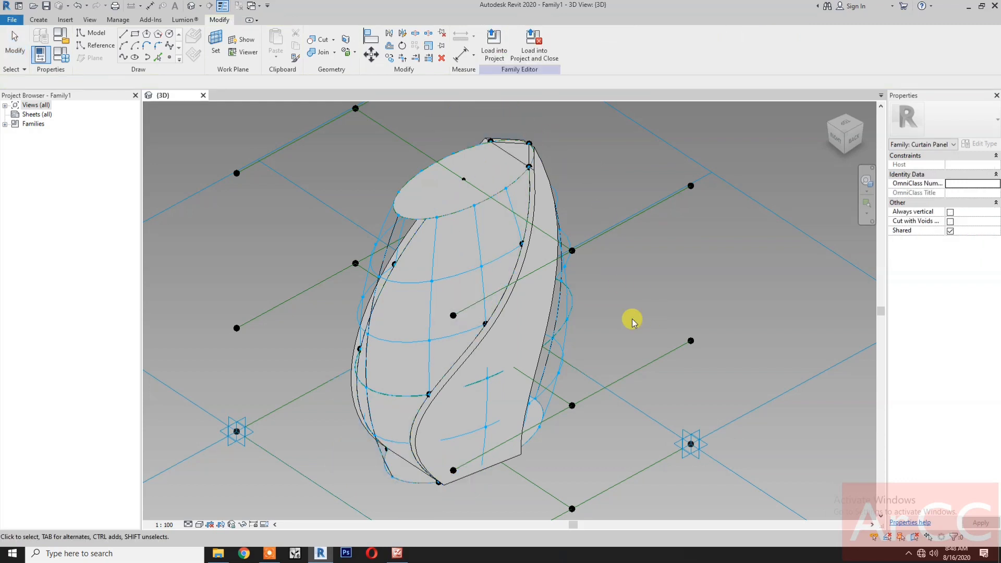
Add a profile to the new lofted form at the midpoint of its top edge, halfway between the two bands
left_click(866, 185)
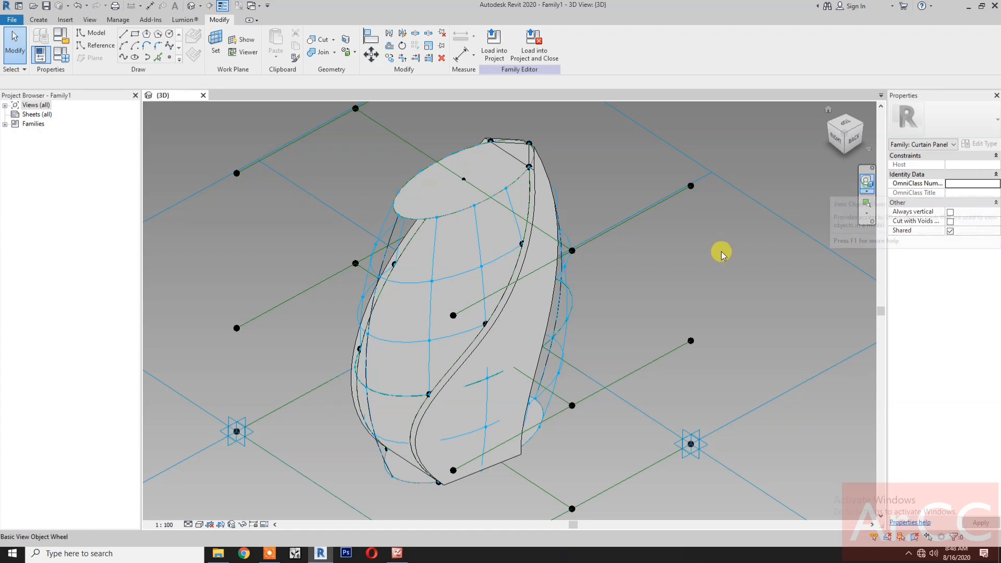
left_click_drag(697, 280, 809, 239)
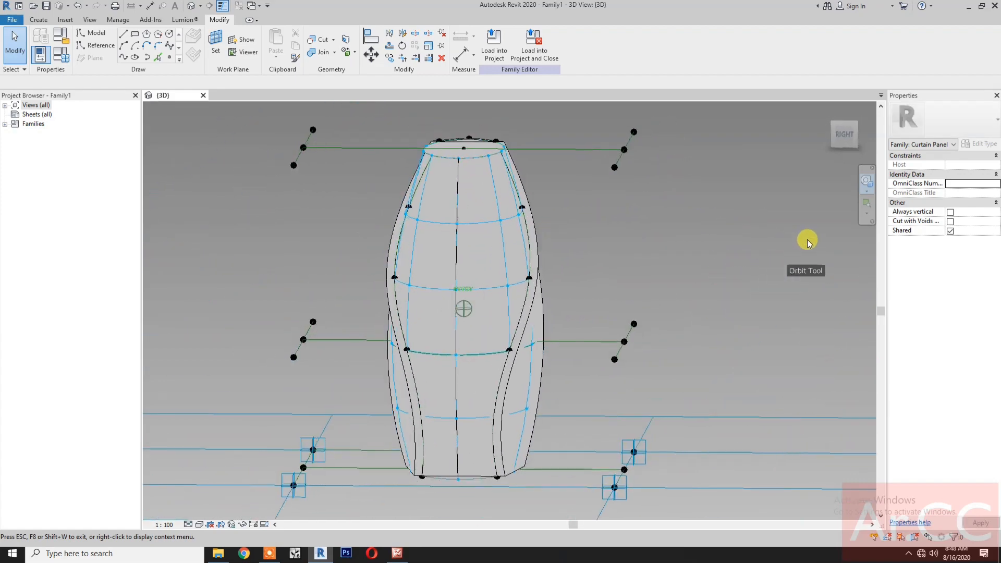
key("Escape")
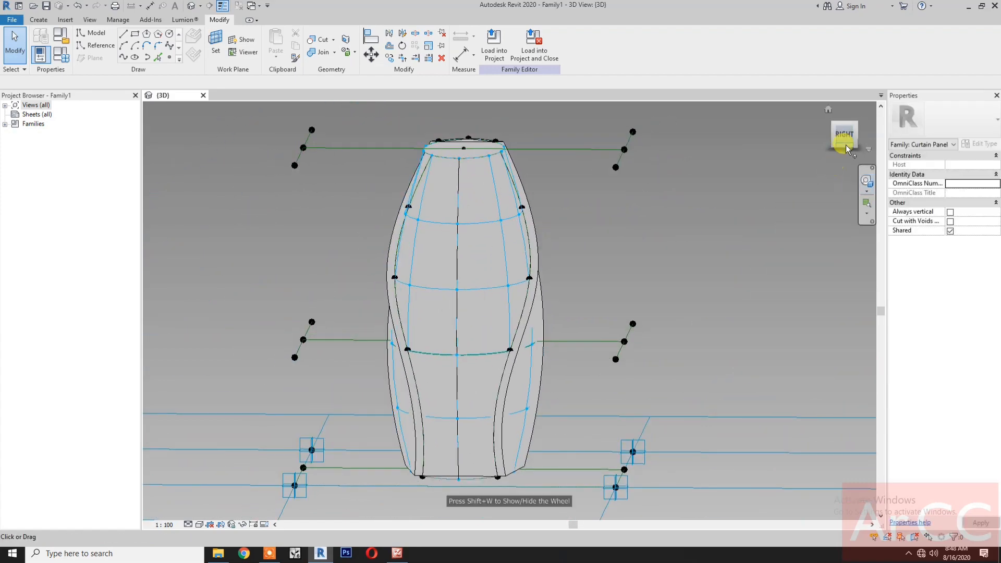
left_click(846, 144)
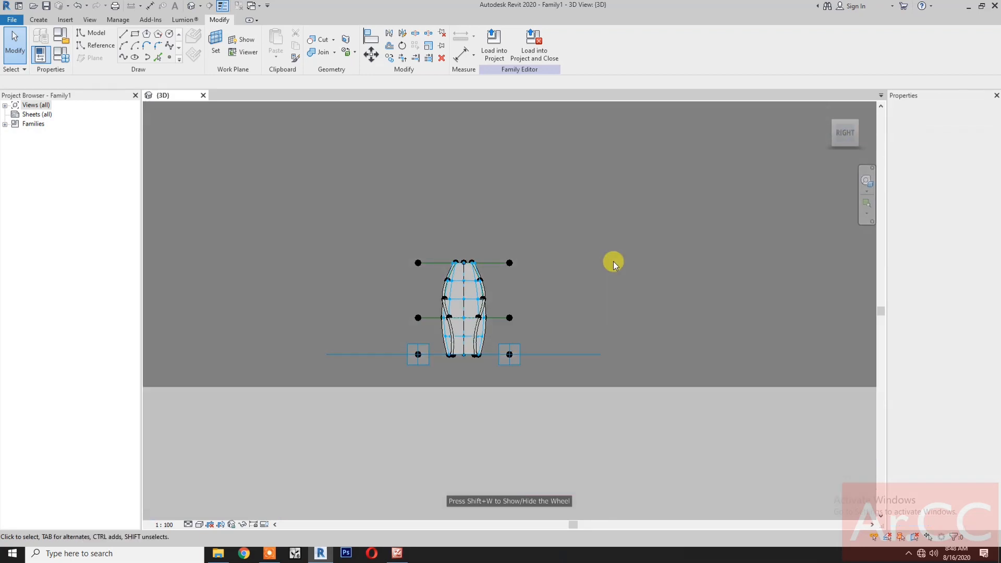
scroll(517, 300, "up", 5)
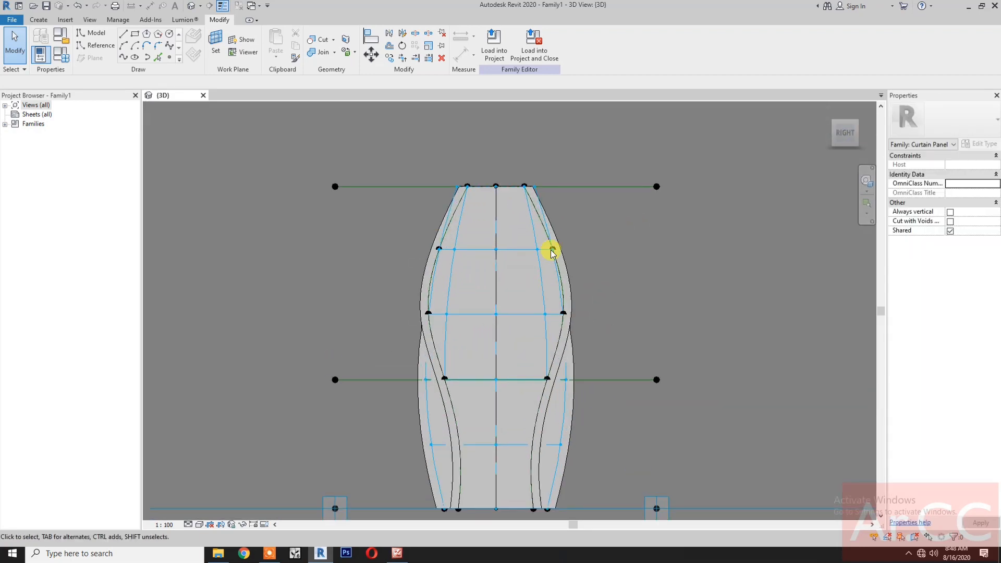
left_click(460, 209)
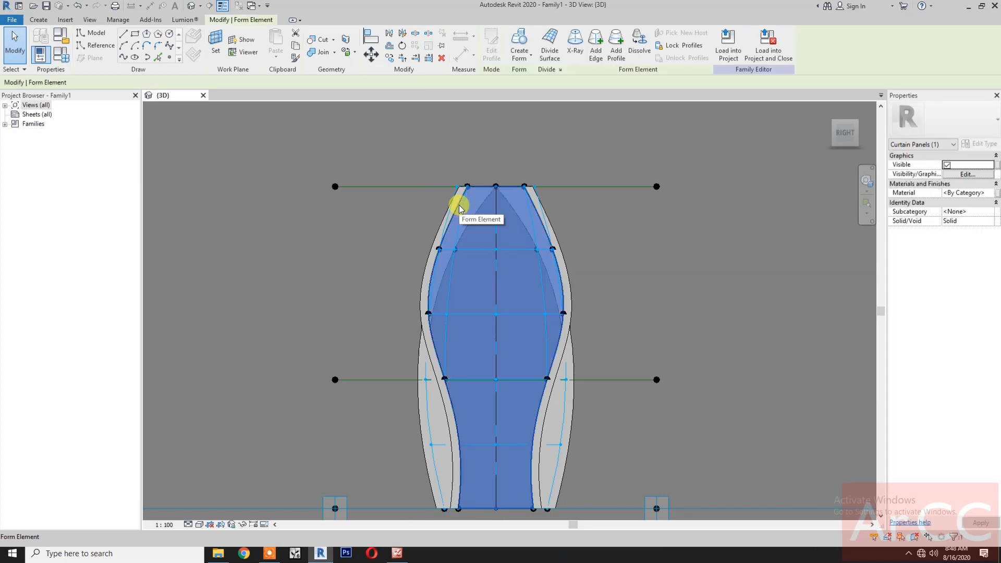
left_click(616, 54)
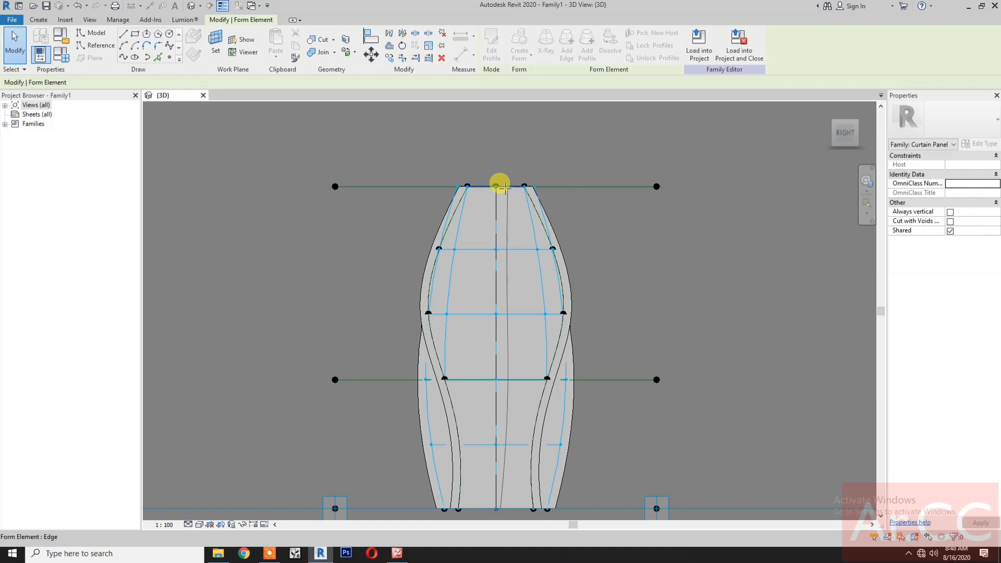
scroll(494, 185, "up", 1)
scroll(494, 185, "up", 2)
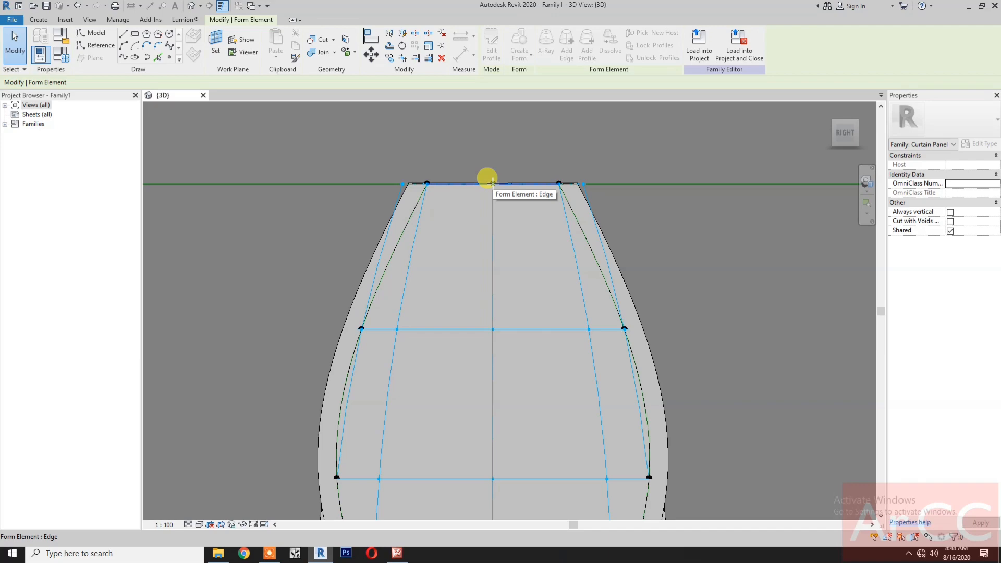
left_click(833, 123)
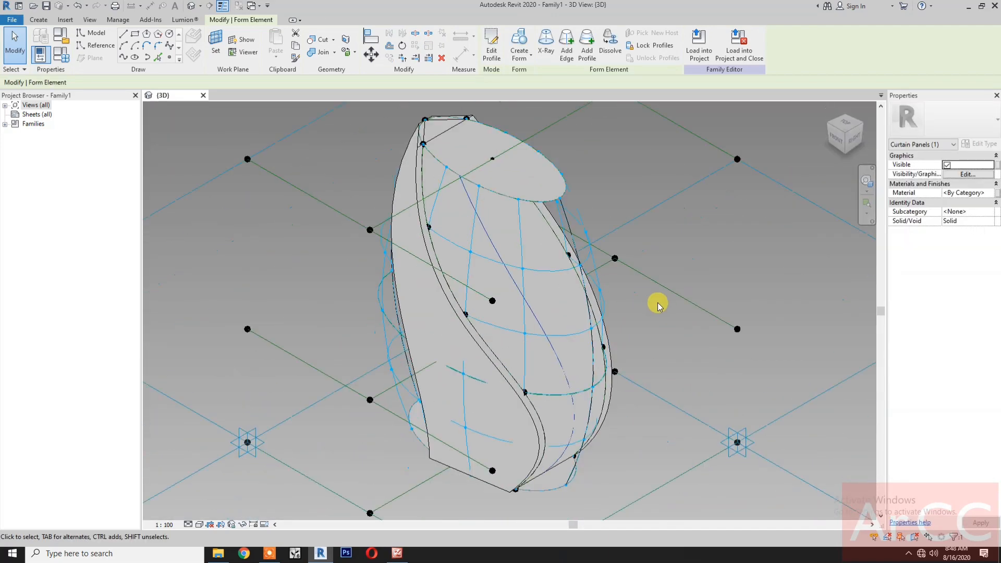
Move the middle profile of the lofted surface outward, perpendicular to its diagonal run, so the surface bulges away from the solid bands
left_click(864, 129)
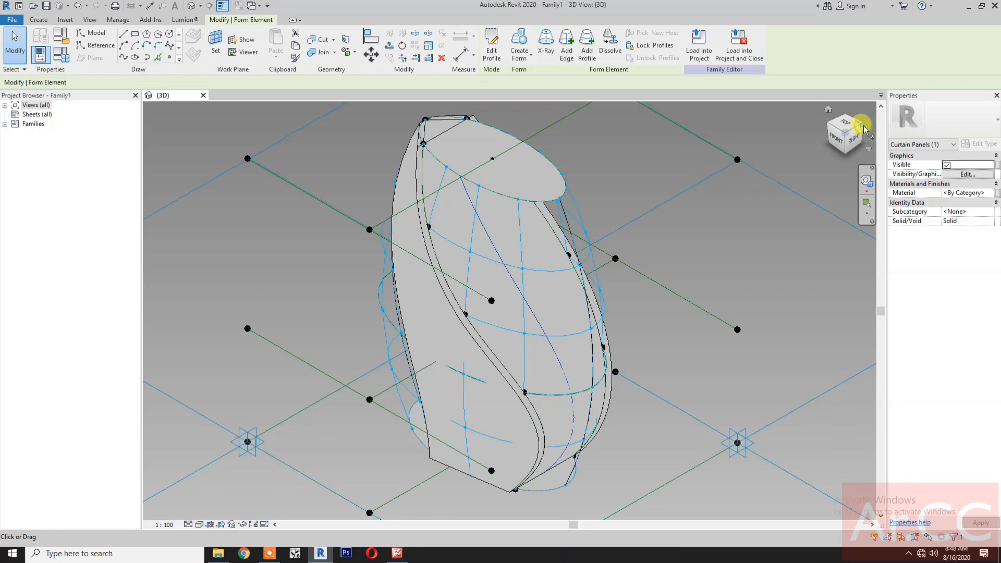
key("Escape")
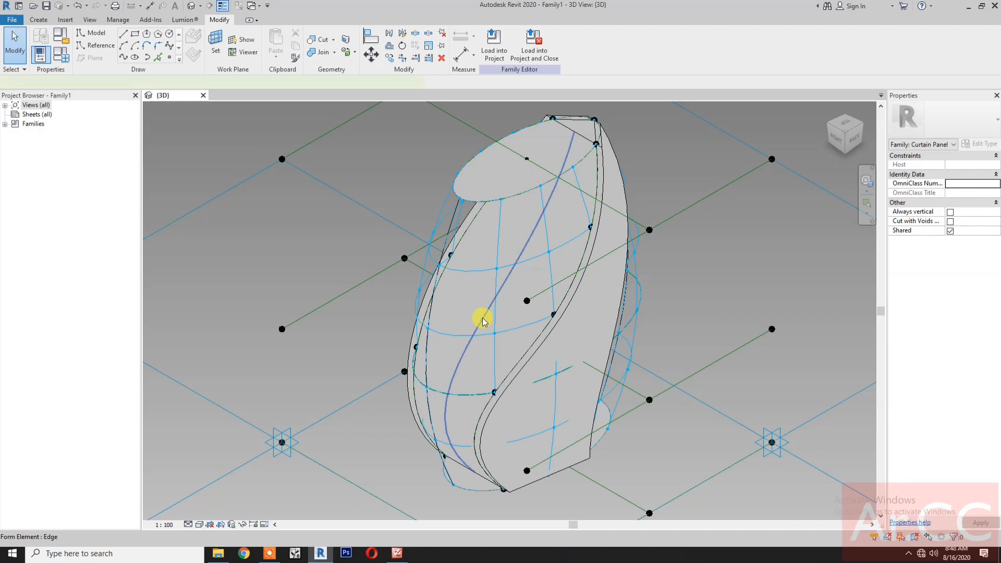
left_click(483, 318)
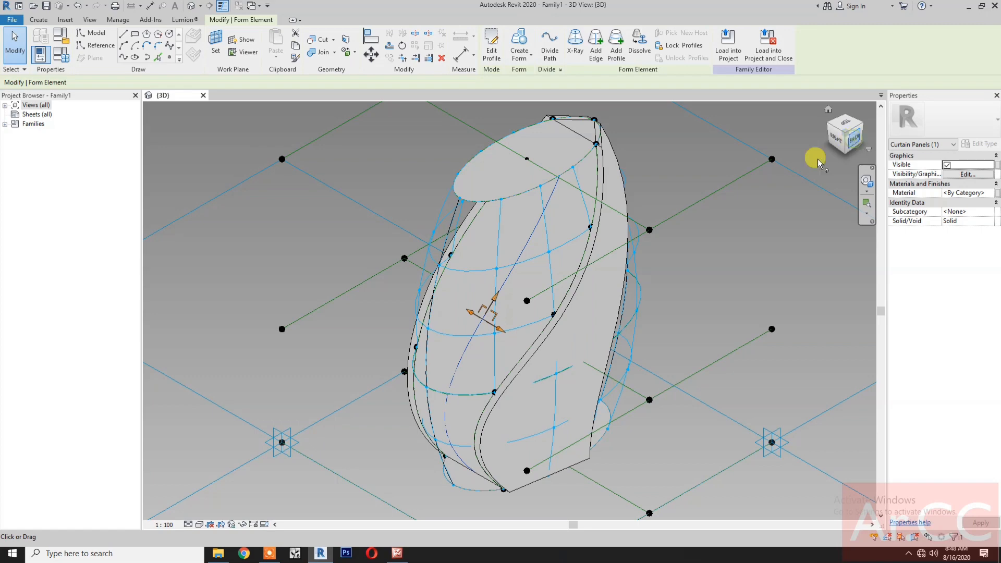
left_click(853, 137)
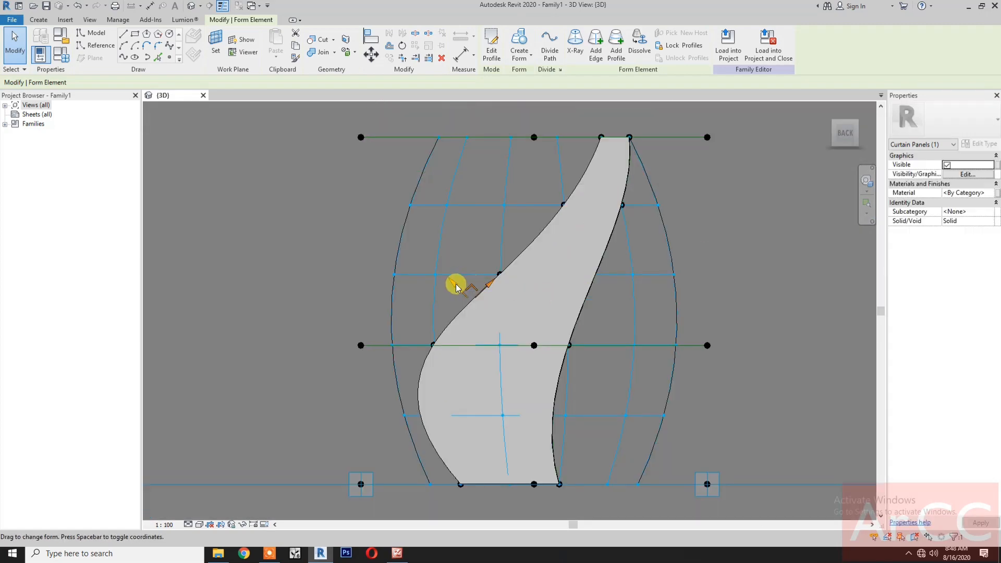
left_click_drag(453, 284, 429, 261)
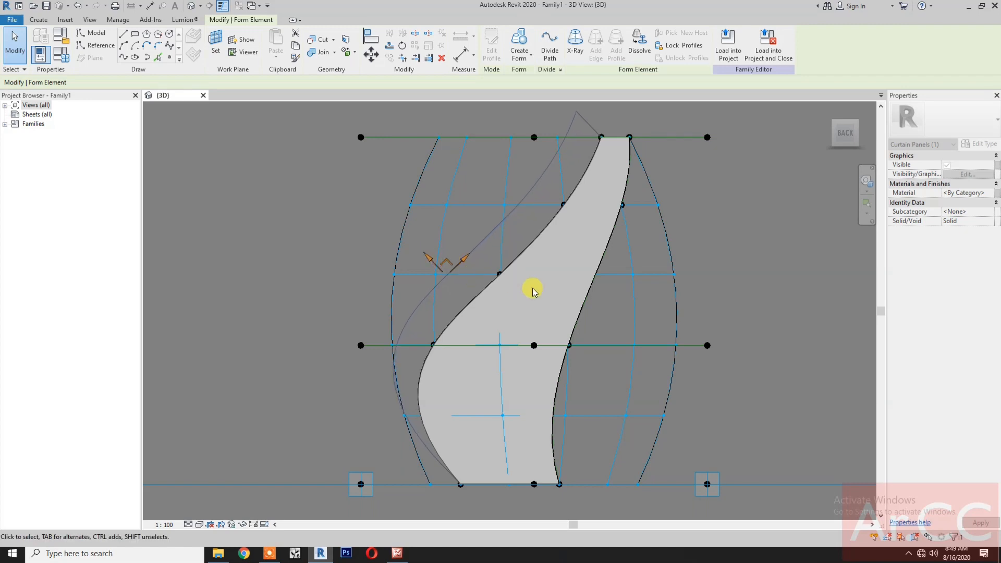
left_click(832, 126)
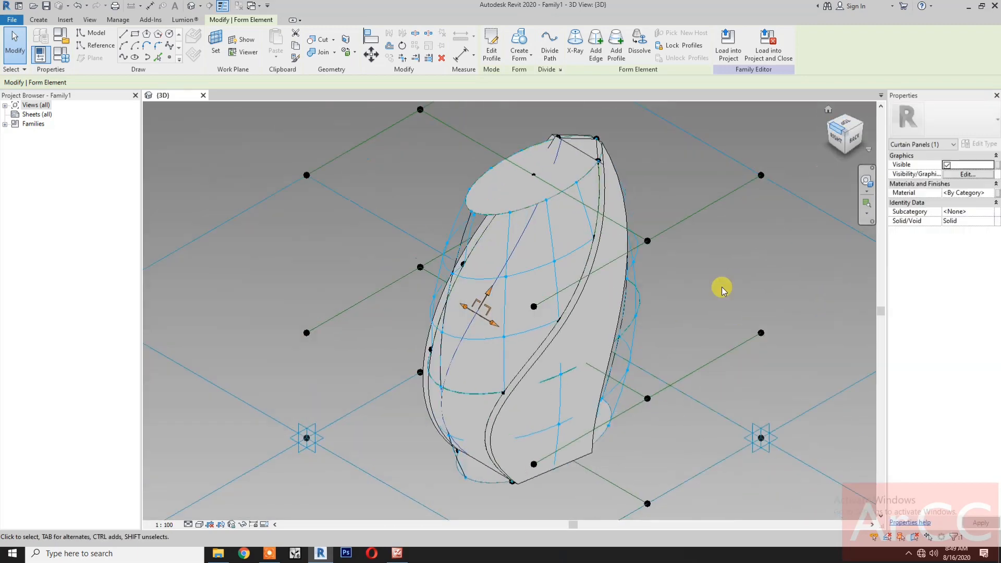
left_click(828, 140)
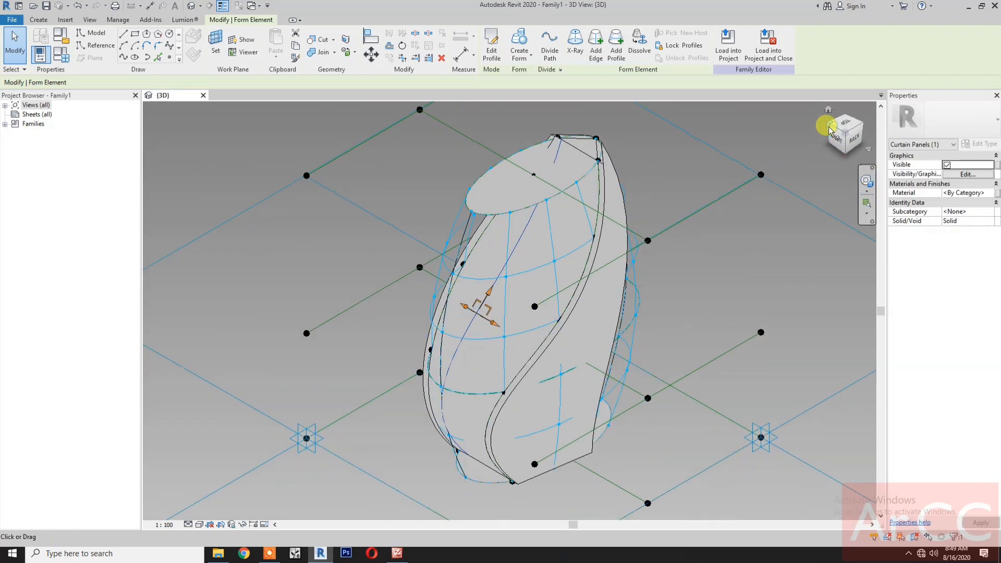
Connect the bottom points of the two diagonal reference lines on the opposite side with a spline through points and turn on Is Reference Line
left_click(866, 181)
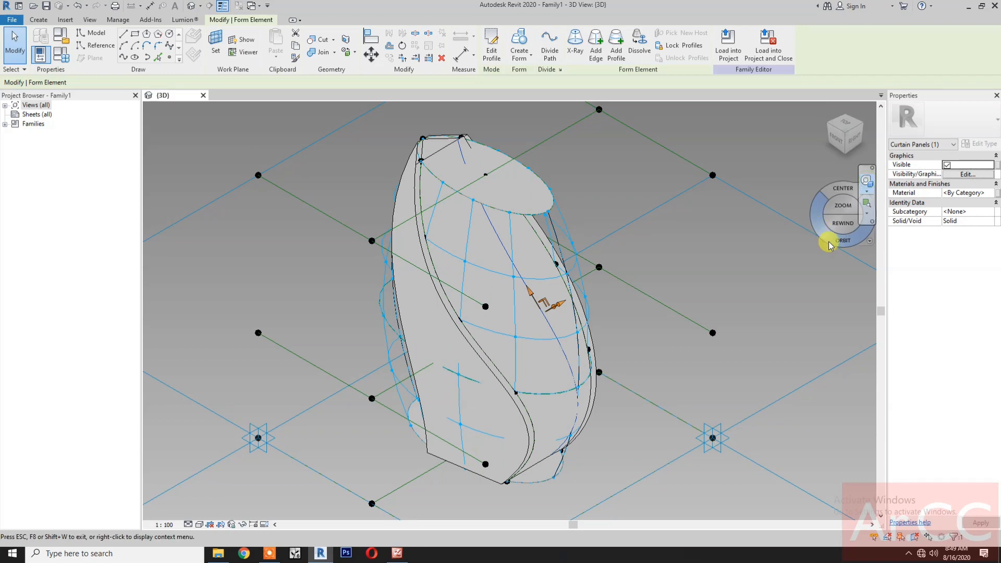
left_click_drag(830, 244, 368, 261)
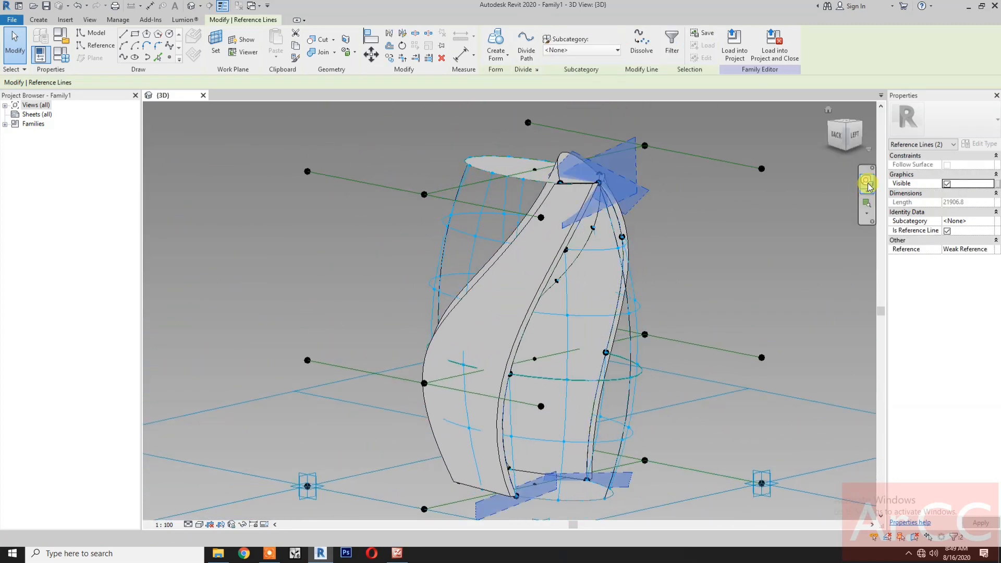
left_click(867, 182)
left_click_drag(838, 252, 626, 267)
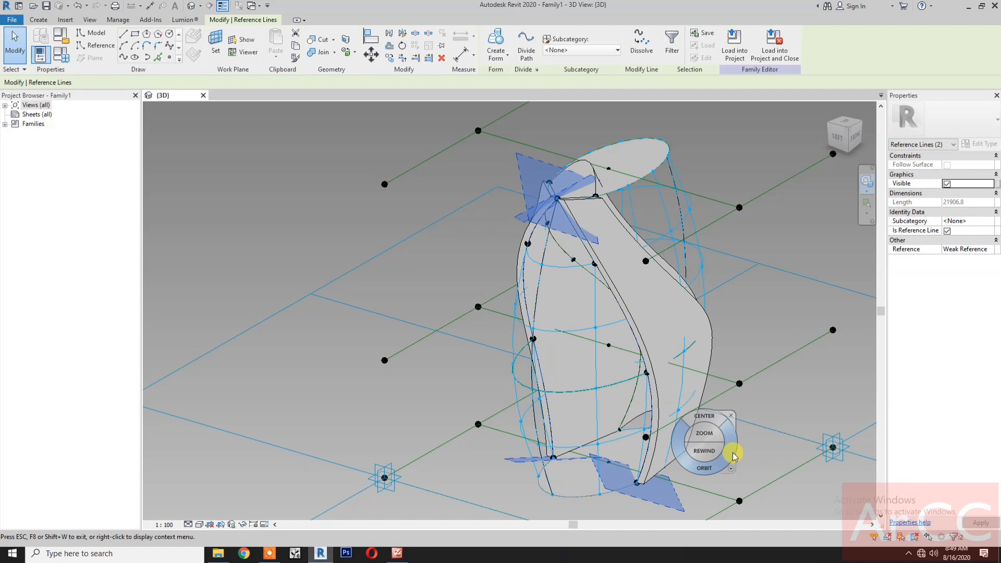
key("Escape")
key("Escape")
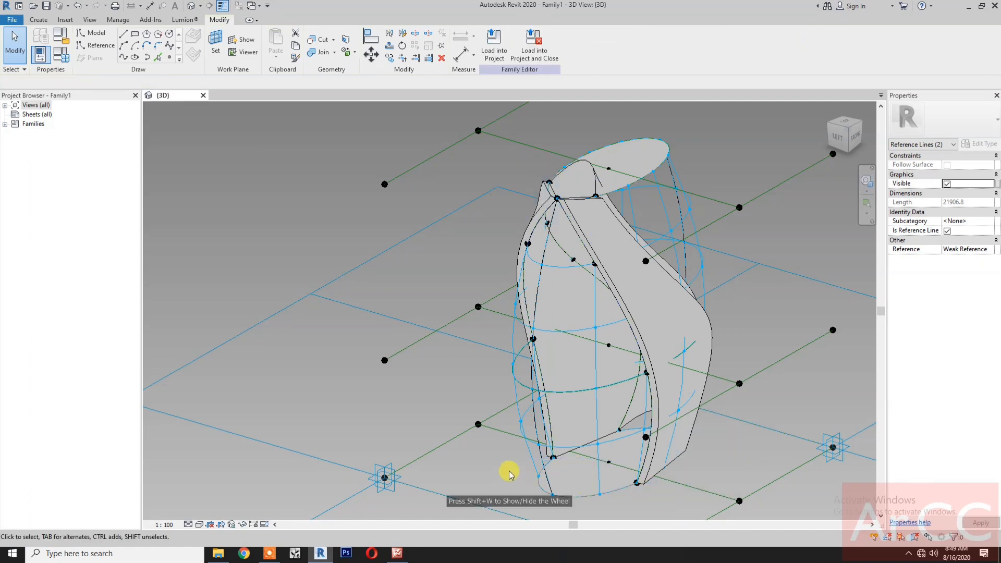
left_click(509, 469)
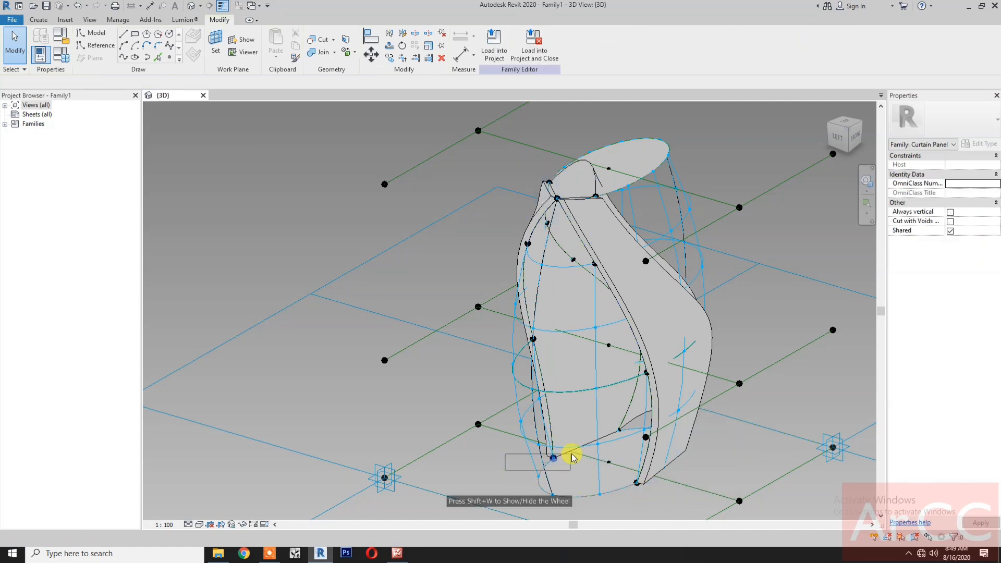
left_click(629, 494)
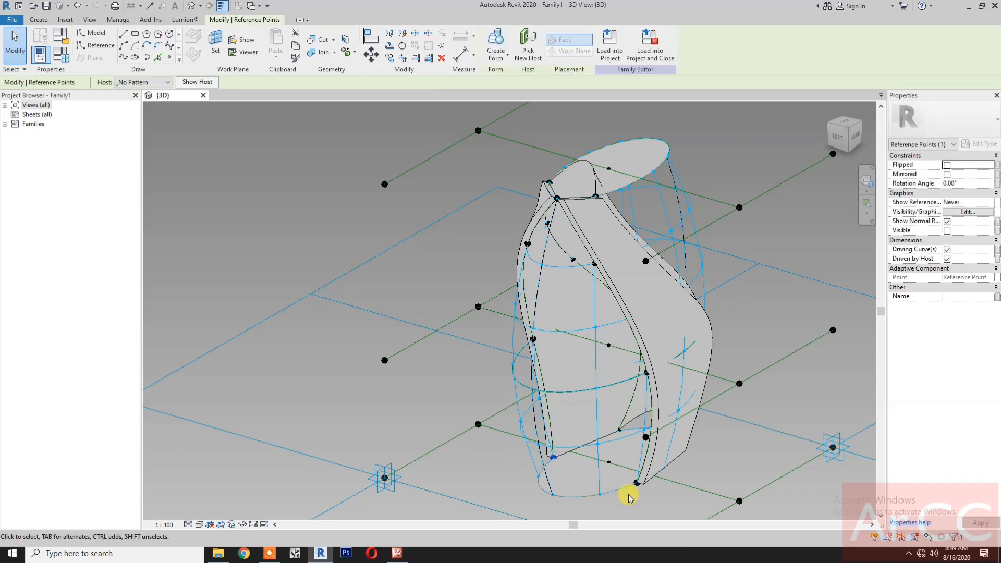
left_click_drag(628, 493, 636, 474, "ctrl")
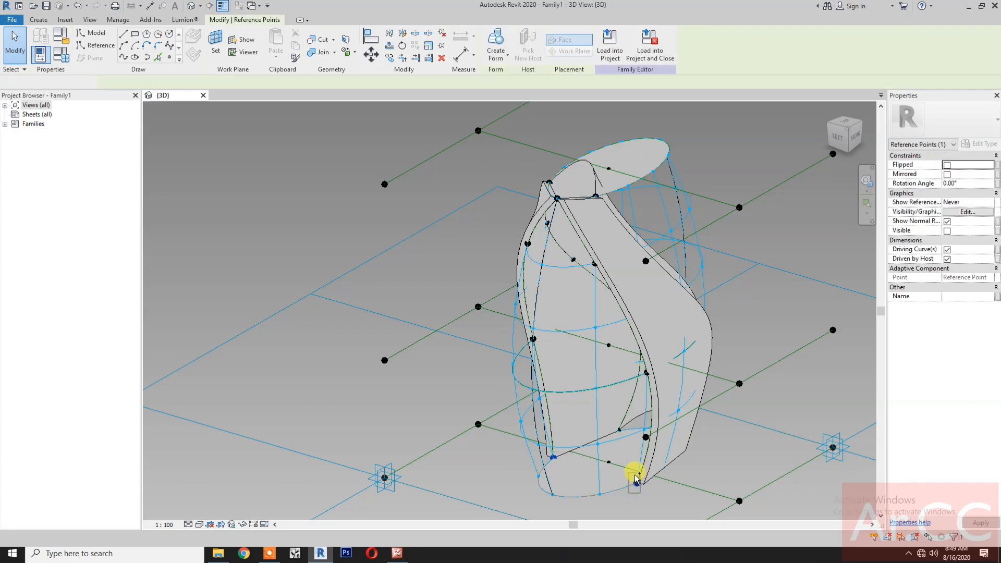
left_click(126, 56)
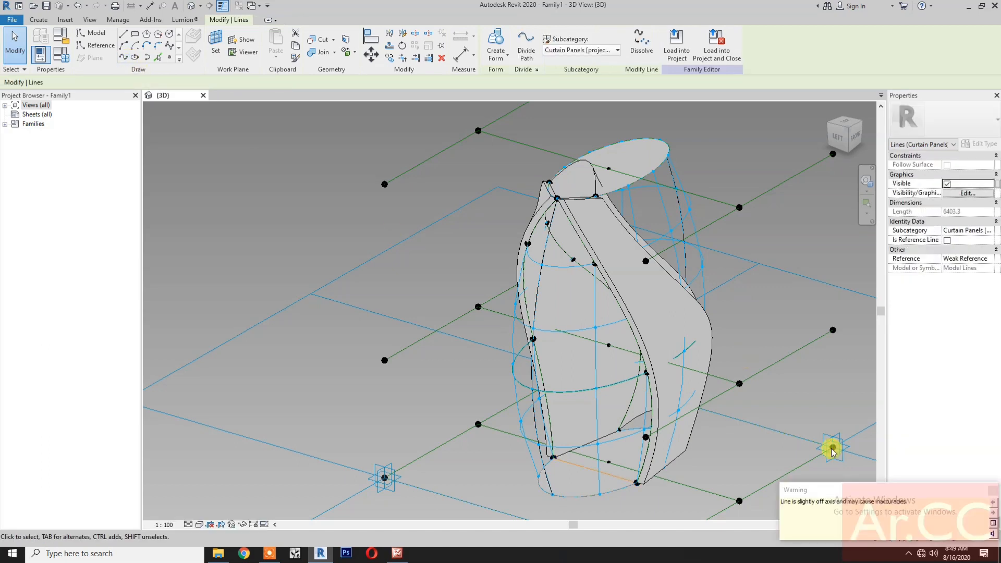
left_click(993, 494)
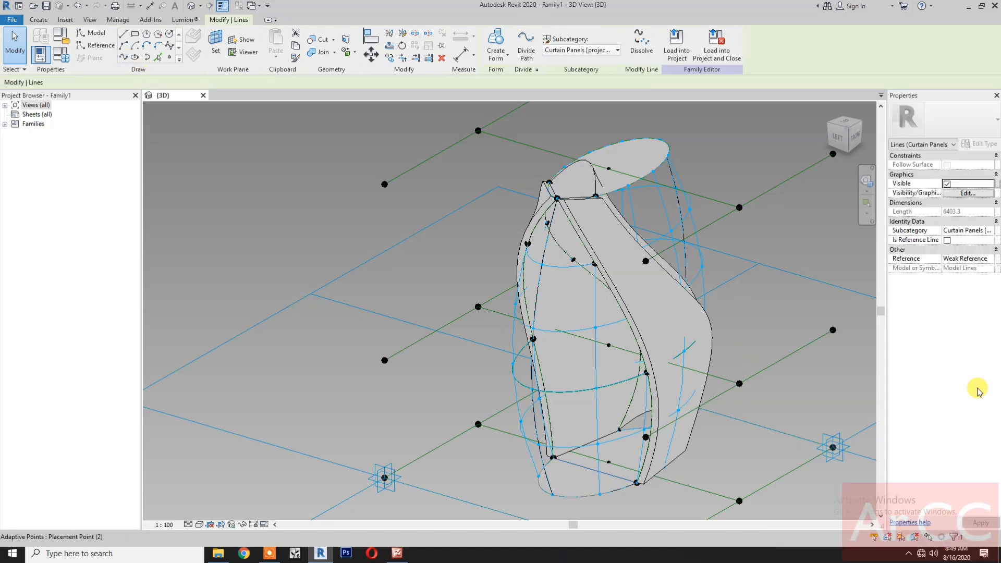
left_click(947, 240)
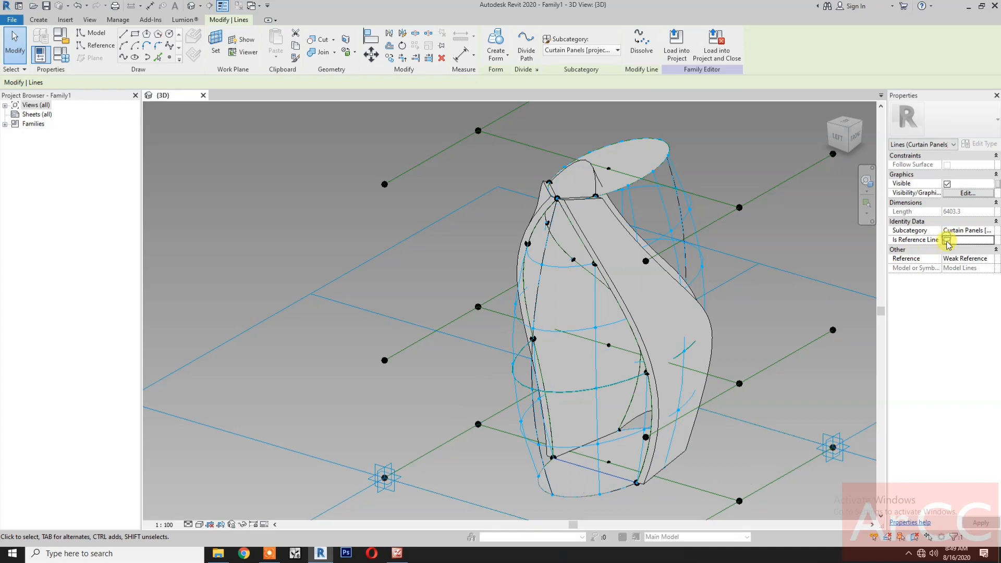
left_click(738, 456)
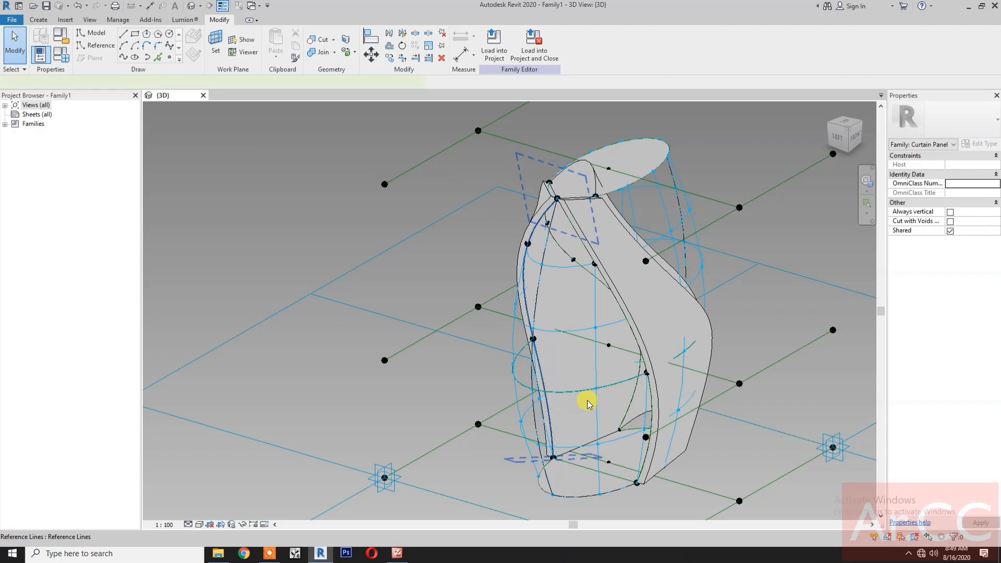
Create a surface form from the two diagonal reference lines and the bottom reference line connecting them
left_click(644, 385)
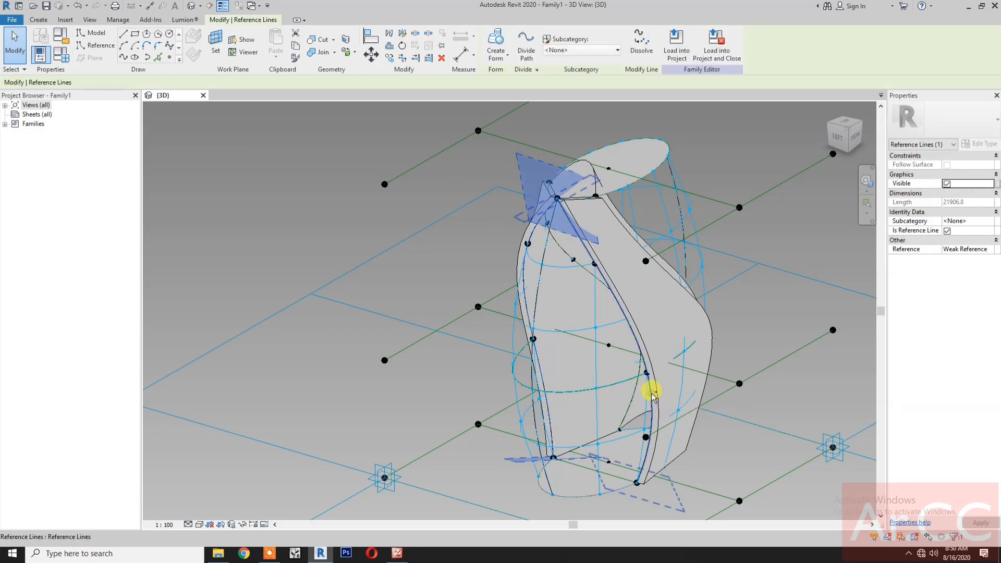
left_click(588, 469, "ctrl")
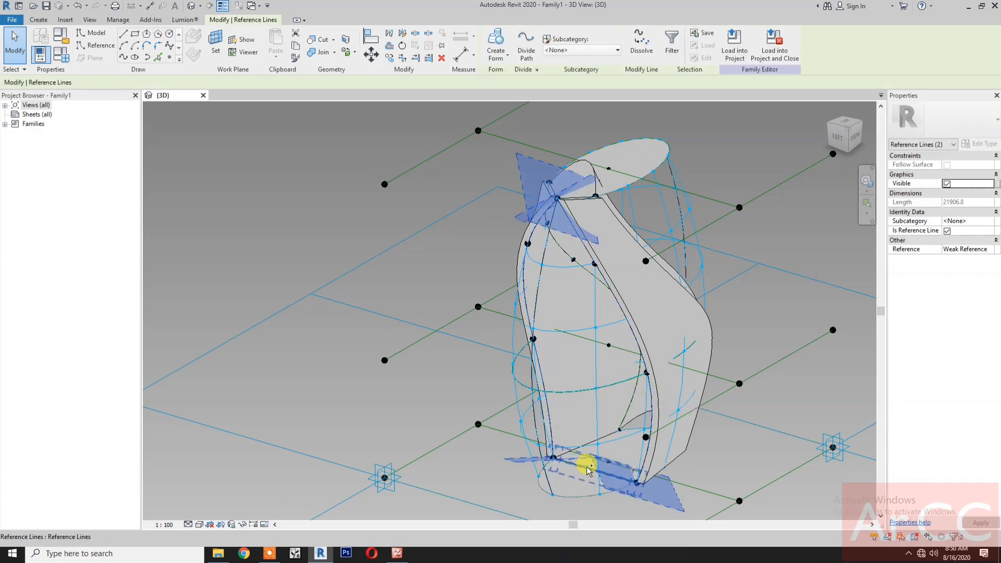
left_click(550, 469, "ctrl")
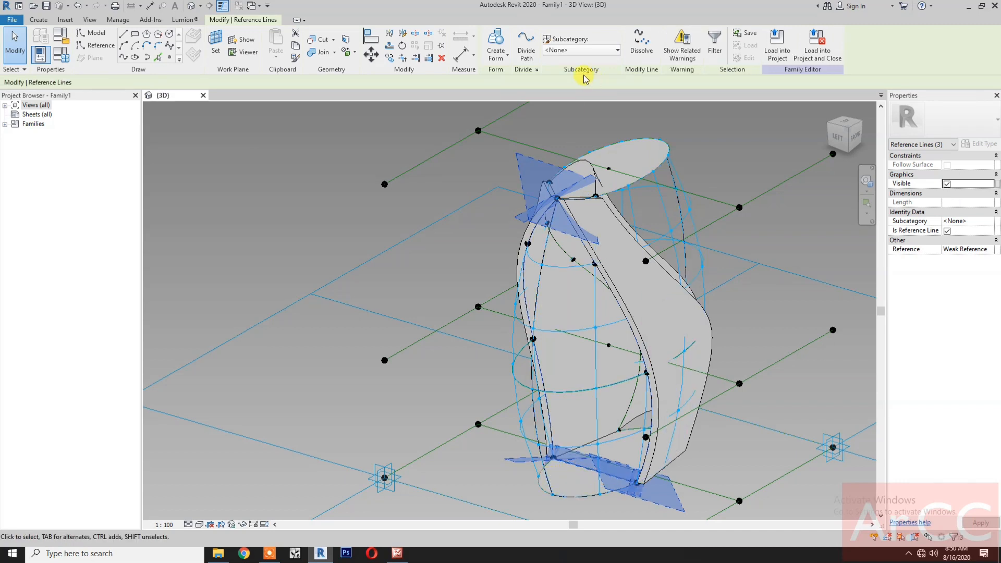
left_click(497, 41)
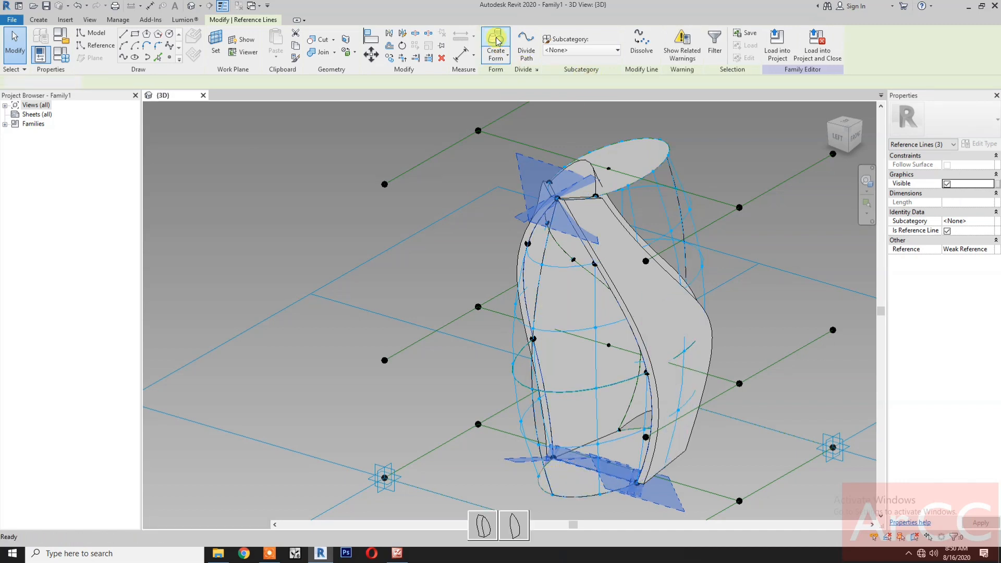
left_click(458, 504)
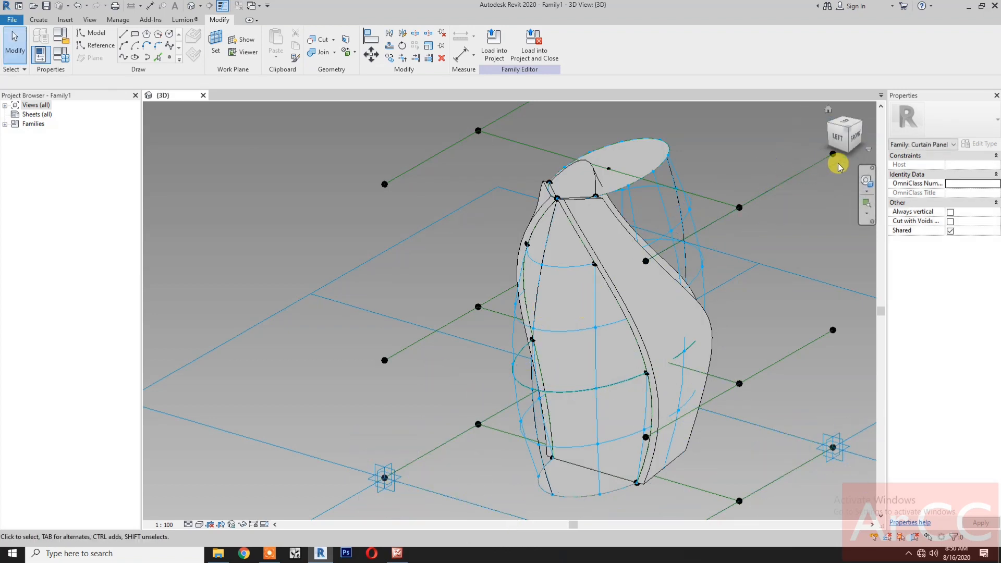
Open the Rectangle P01a family from the Curtain Panel By Pattern folder, load it into Family1 and close it
left_click(863, 125)
scroll(637, 295, "up", 5)
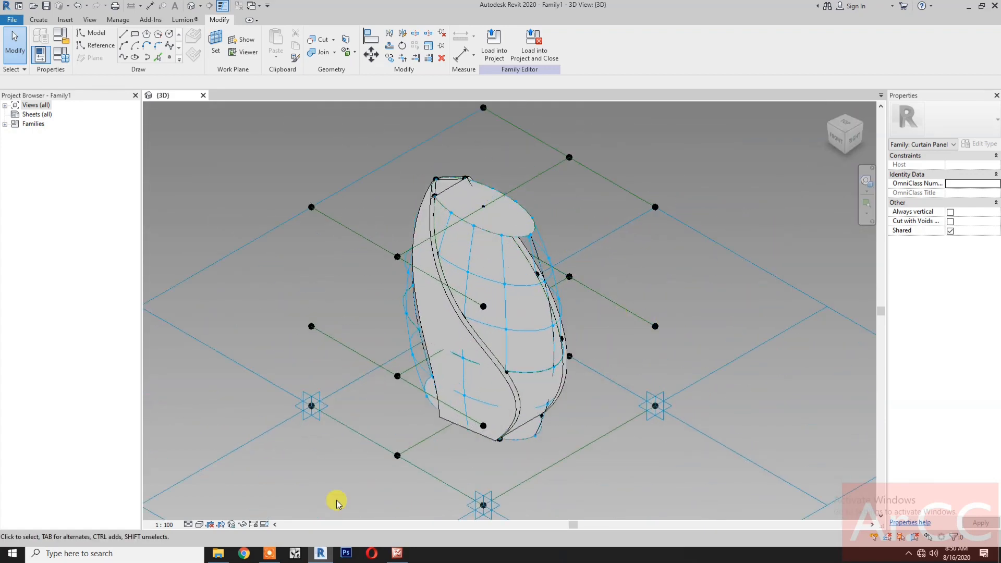
left_click(218, 553)
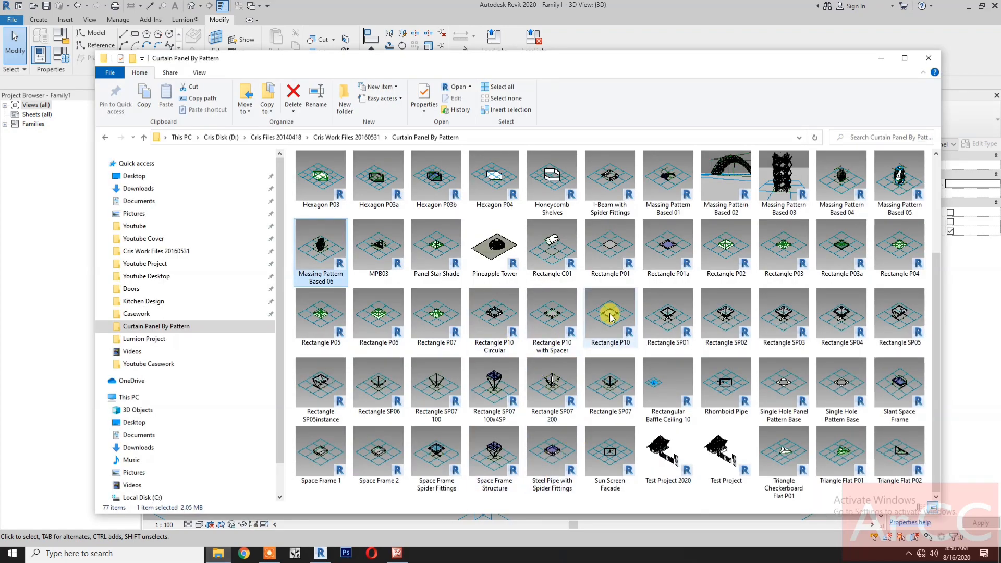
double_click(657, 255)
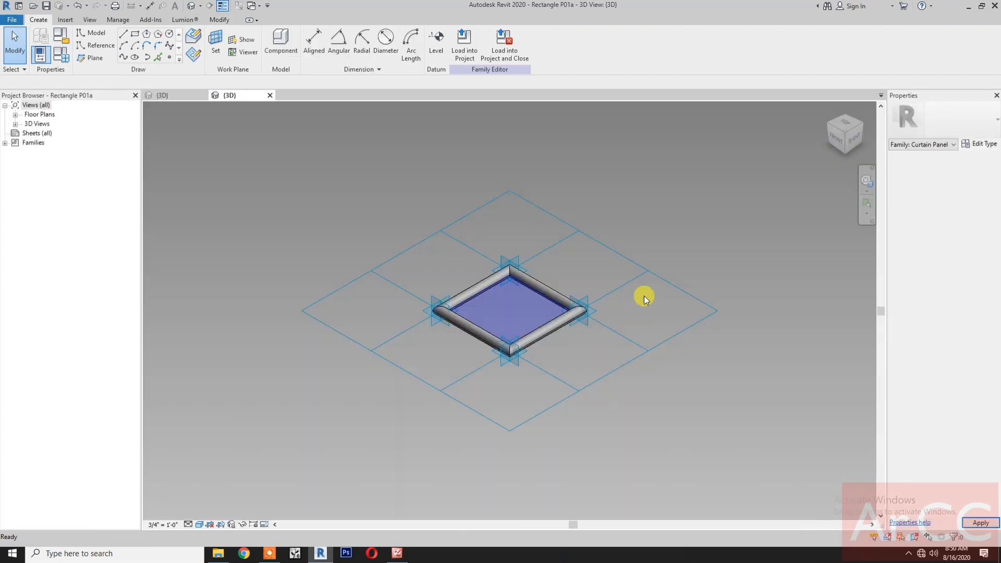
left_click(509, 60)
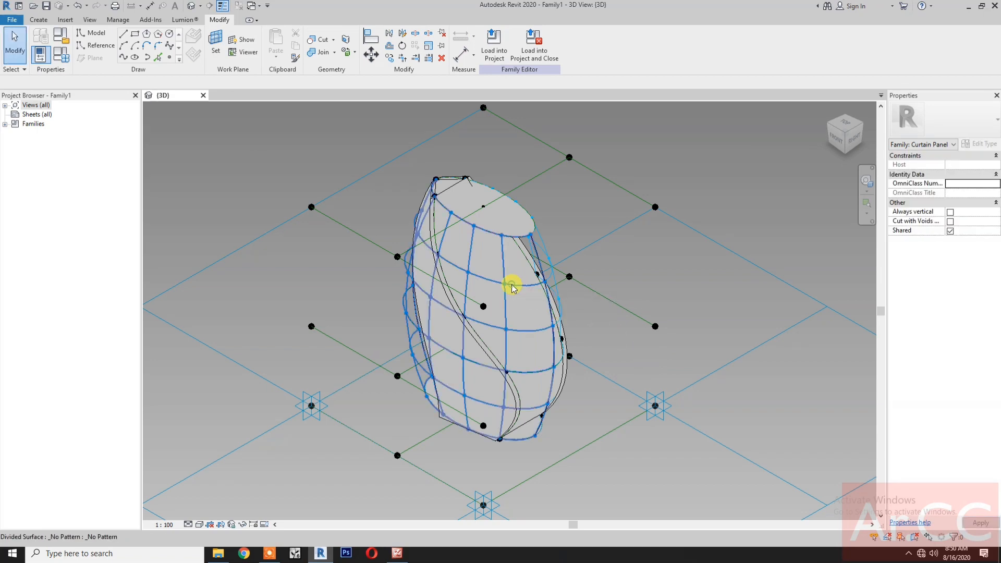
Turn off UV Grids and Intersect Lines for the divided surface on the front half of the elliptical form, keeping Nodes on
left_click(511, 283)
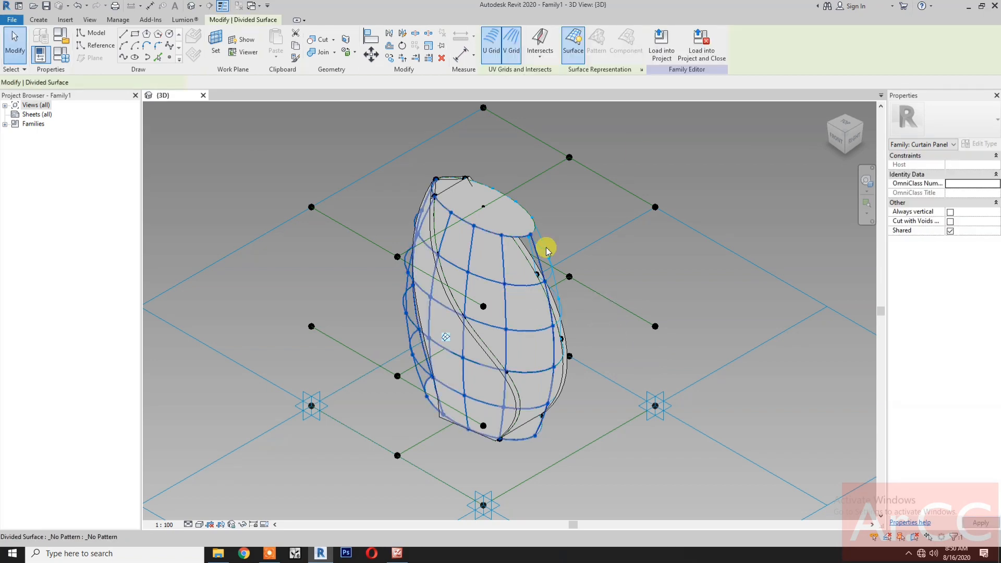
left_click(643, 70)
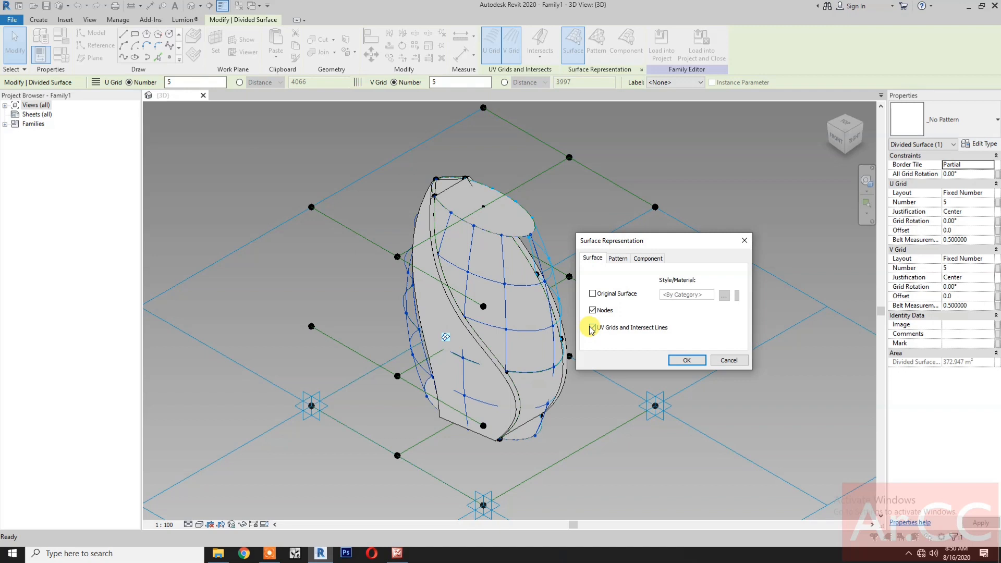
left_click(592, 328)
left_click(592, 310)
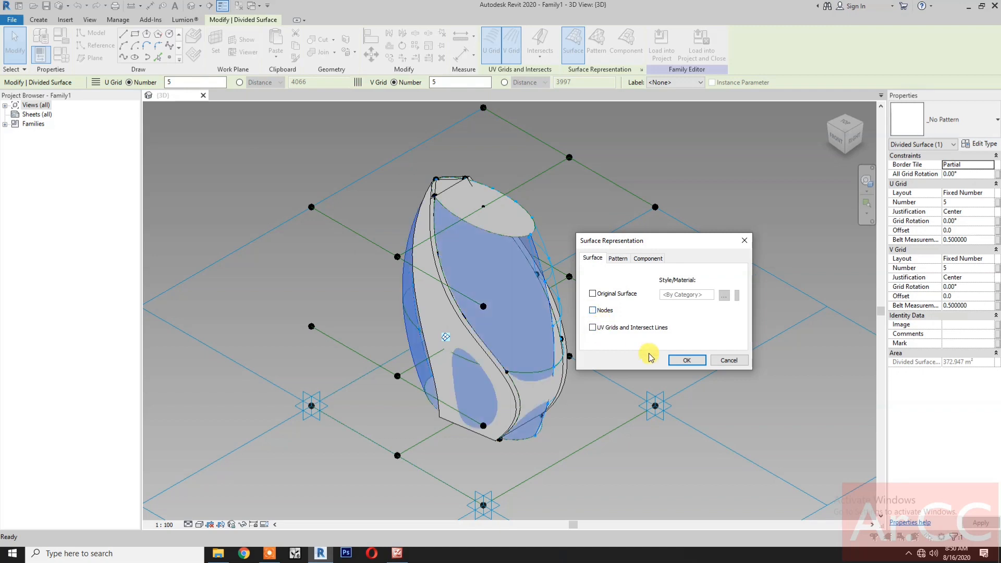
left_click(592, 311)
left_click(683, 360)
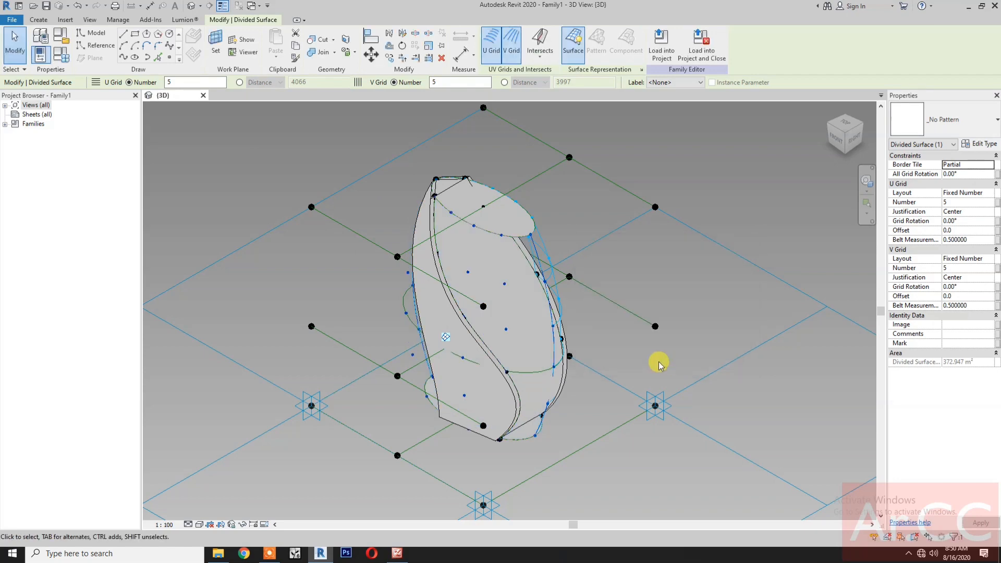
Hide the UV Grids and Intersect Lines of the divided surface on the other half of the elliptical form, leaving Nodes on
left_click(860, 127)
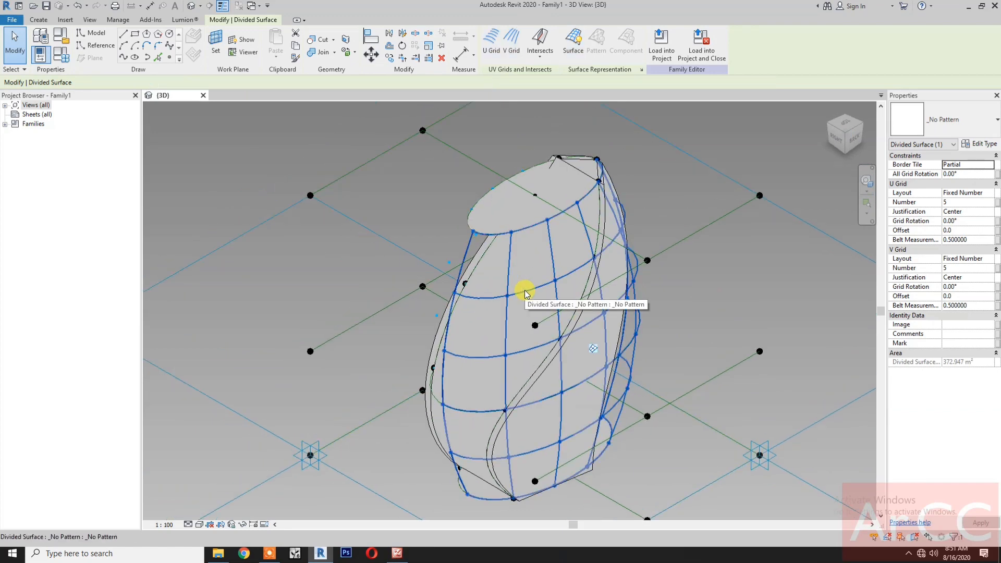
left_click(644, 71)
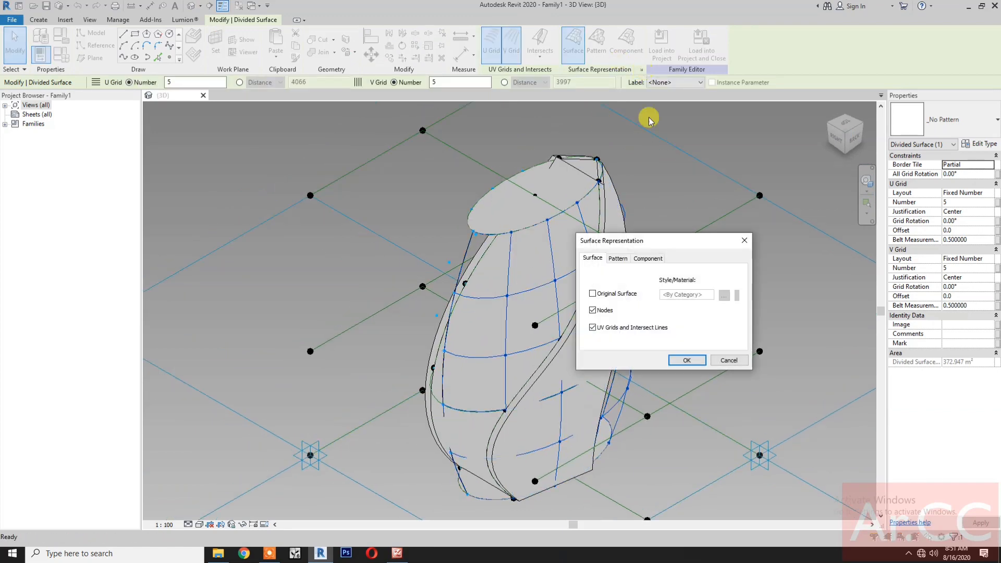
left_click(593, 328)
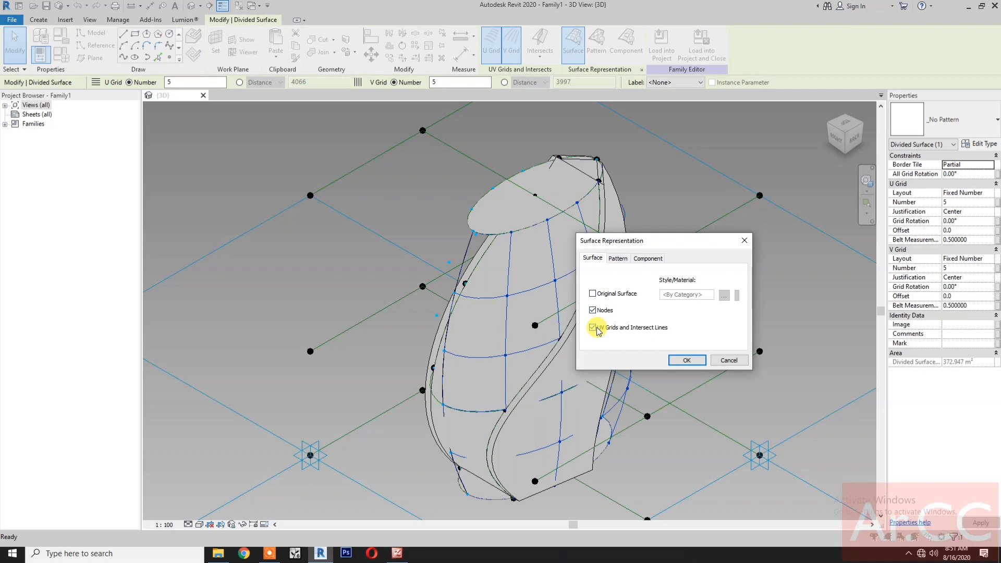
left_click(686, 360)
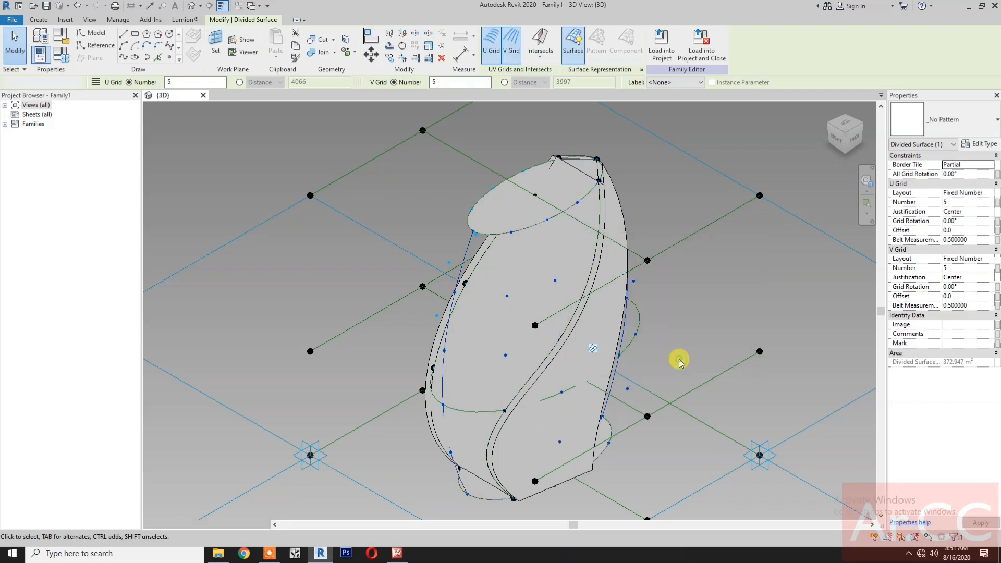
Divide the curved surface between the two solid bands, set its V grid number to 20, and apply the Rectangle P01a panel
left_click(674, 319)
scroll(677, 323, "down", 1)
middle_click_drag(682, 325, 623, 305)
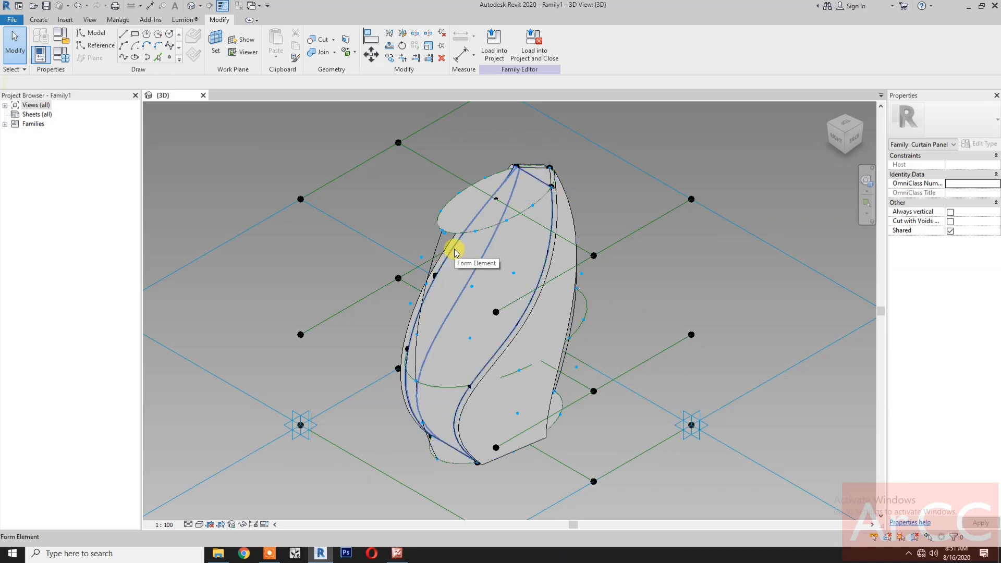
left_click(593, 296)
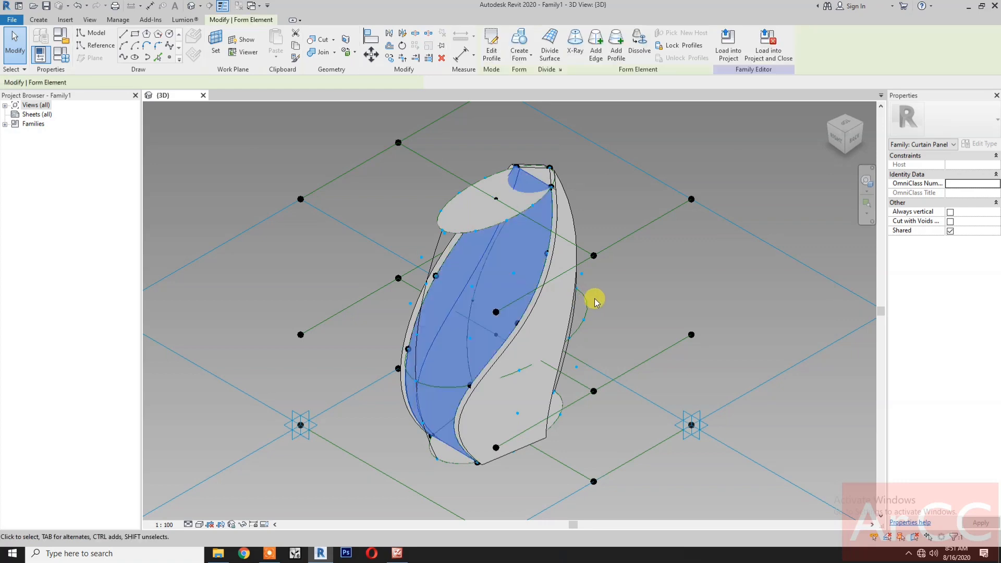
left_click(549, 47)
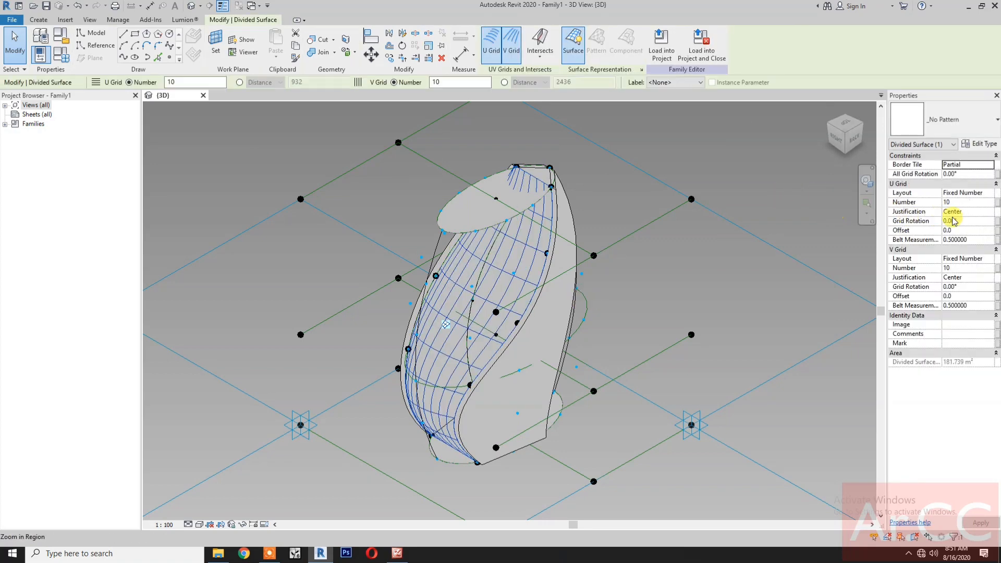
left_click(962, 268)
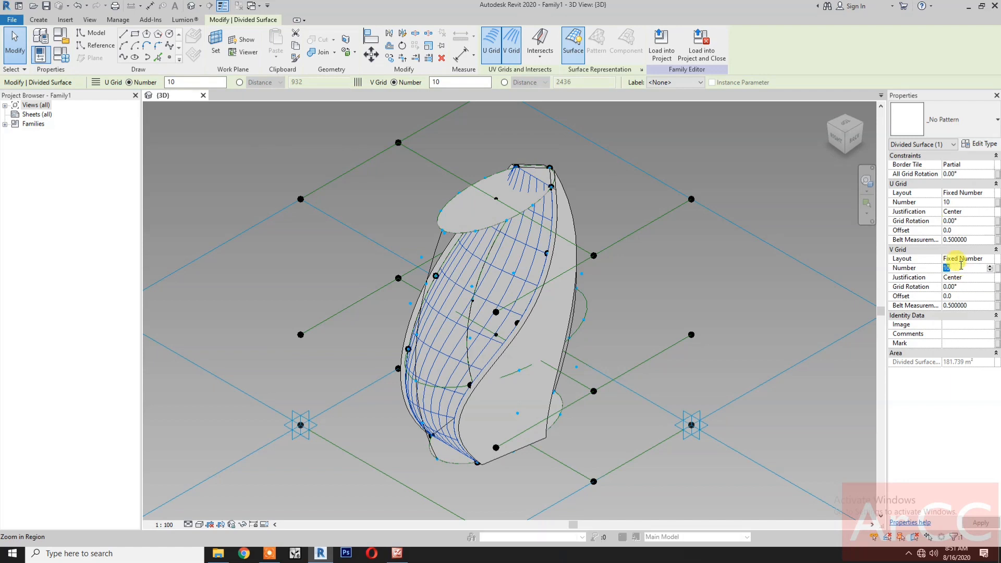
type("20")
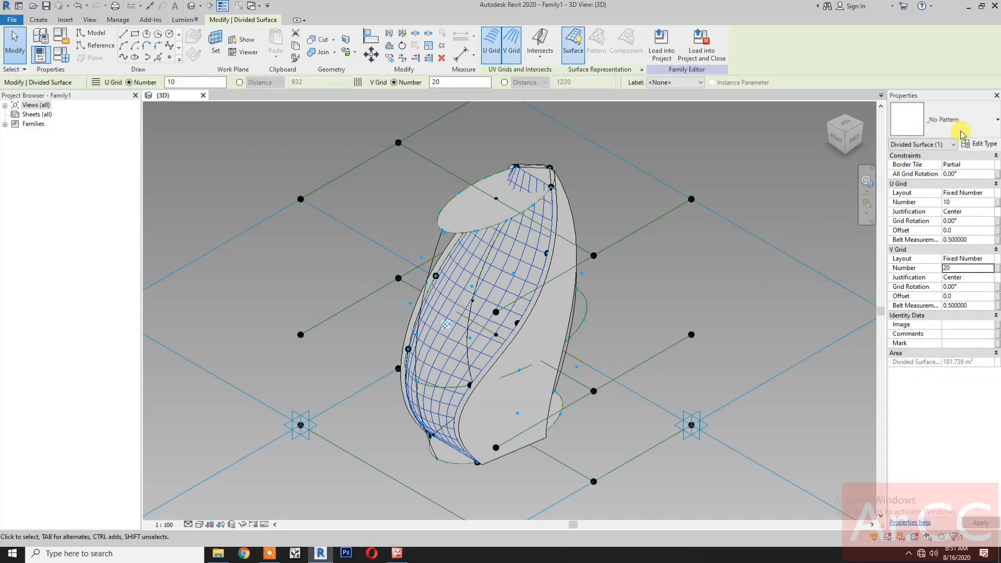
left_click(943, 119)
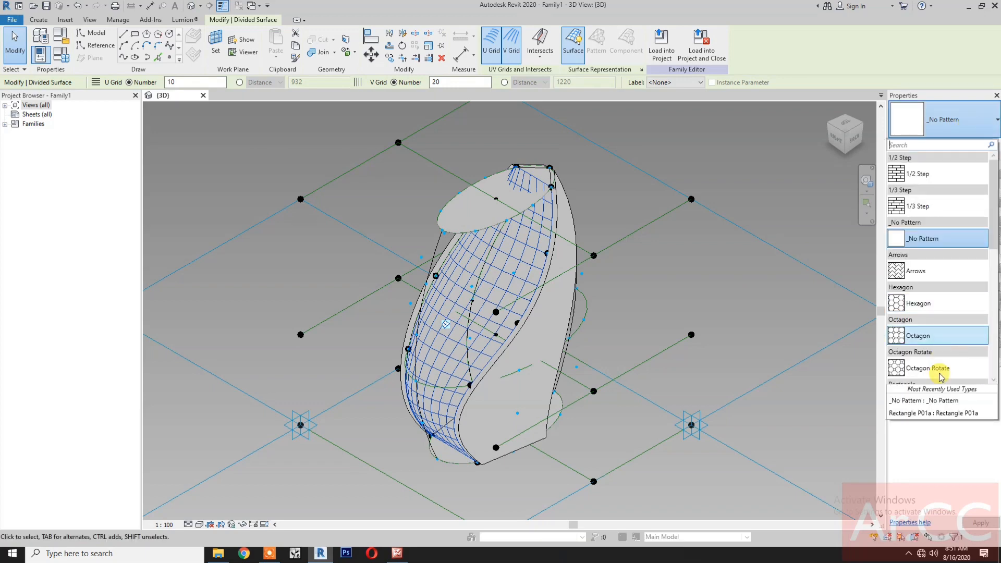
left_click(938, 415)
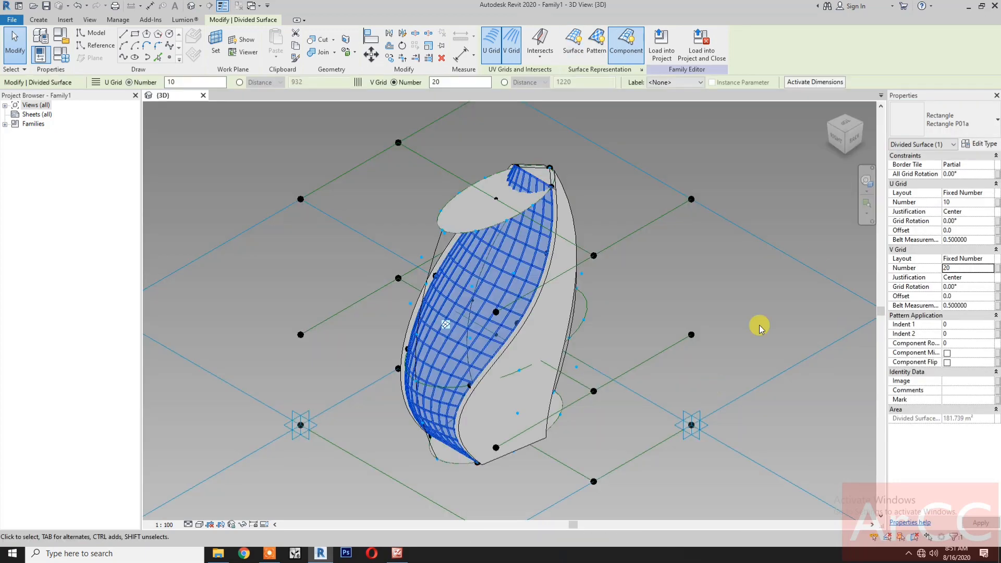
Divide the curved surface on the opposite side between the solid bands and set its U grid number to 5
left_click(866, 181)
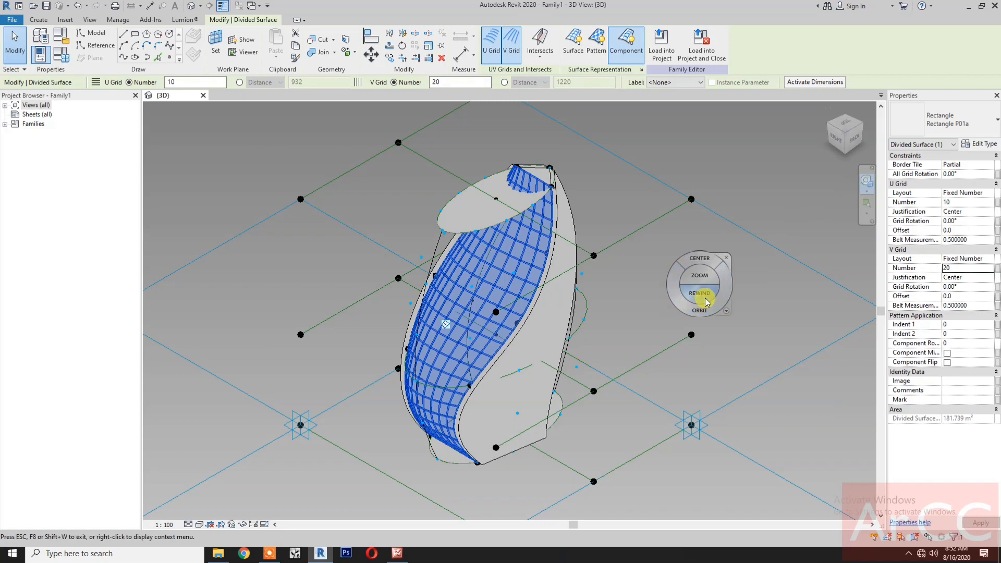
left_click_drag(697, 292, 484, 291)
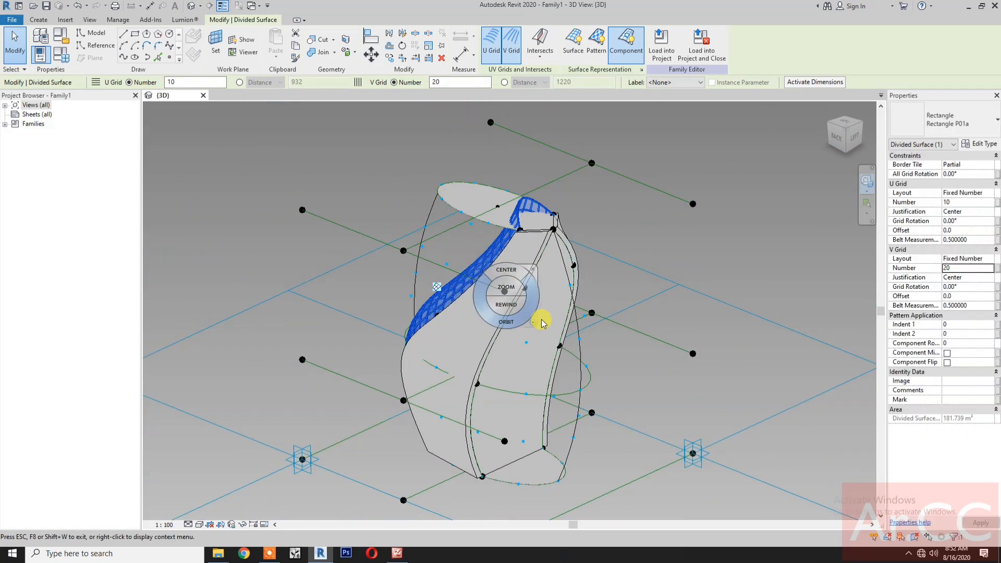
key("Escape")
key("Escape")
left_click(513, 453)
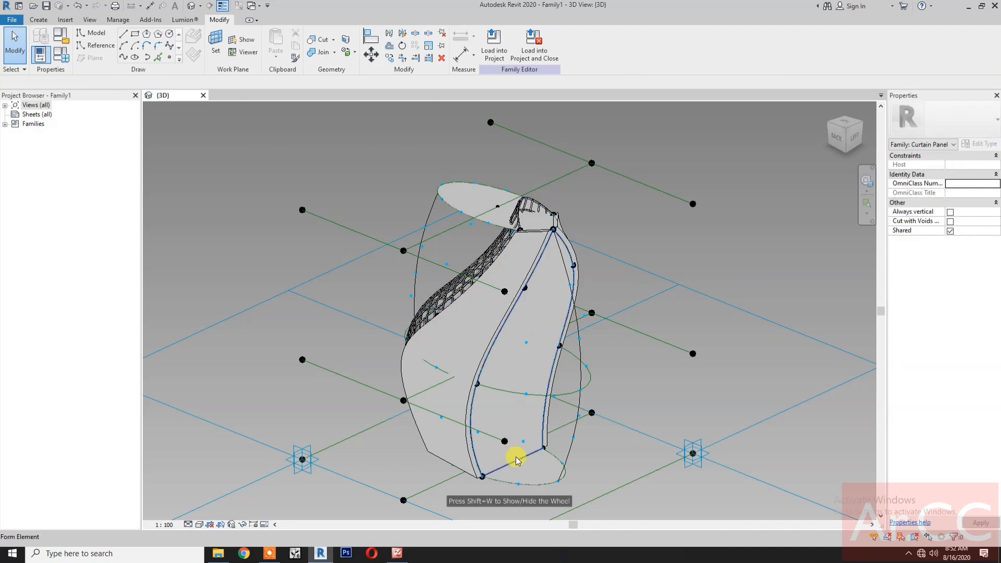
left_click(515, 456)
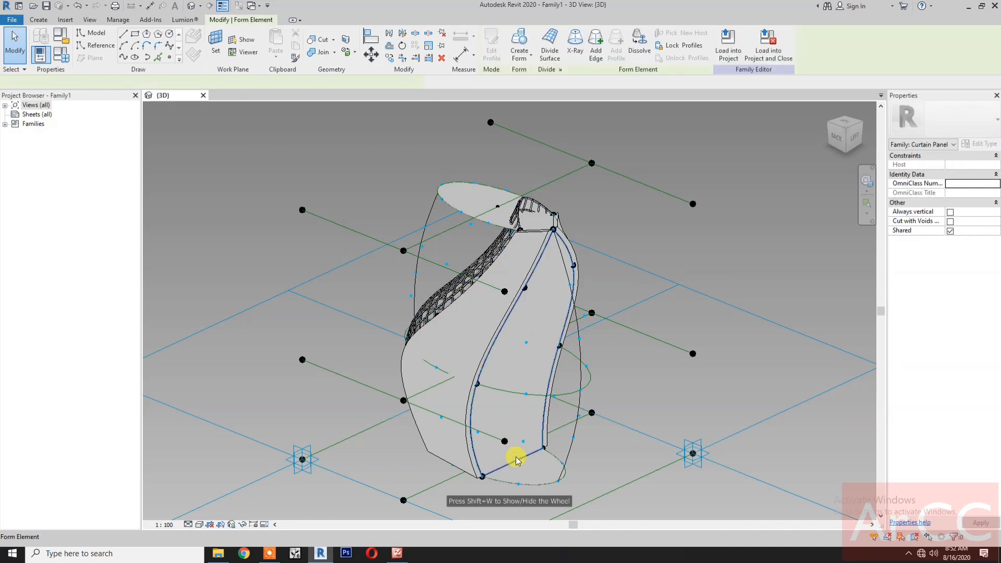
left_click(550, 46)
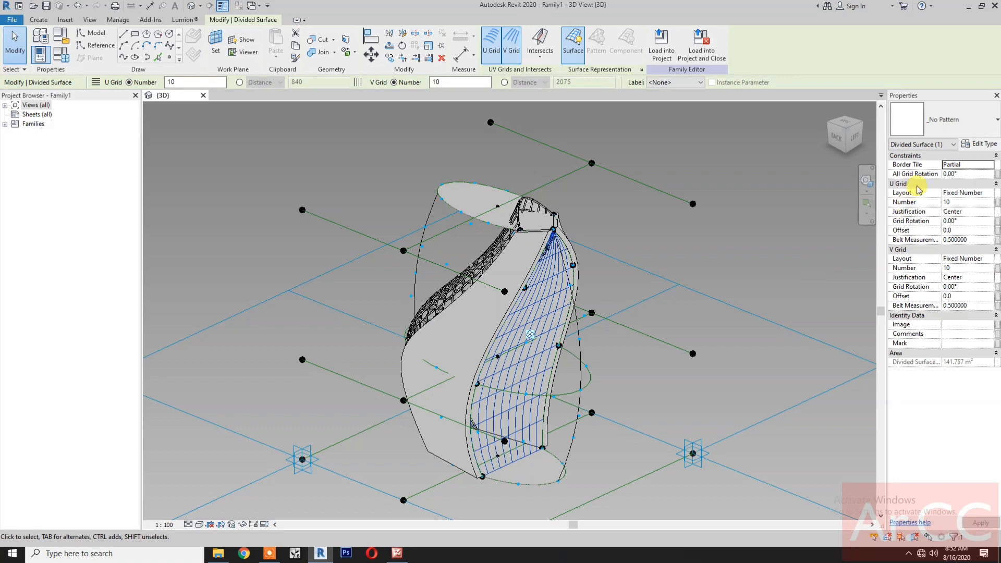
left_click(957, 204)
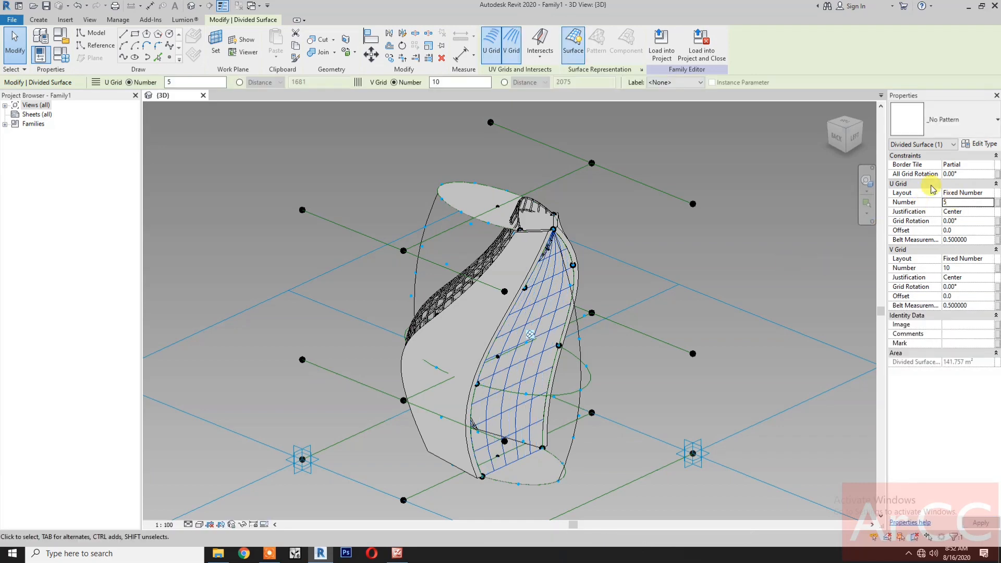
Apply the Rectangle P01a panel to the newly divided surface, resolving the panel errors with Delete Type
left_click(949, 121)
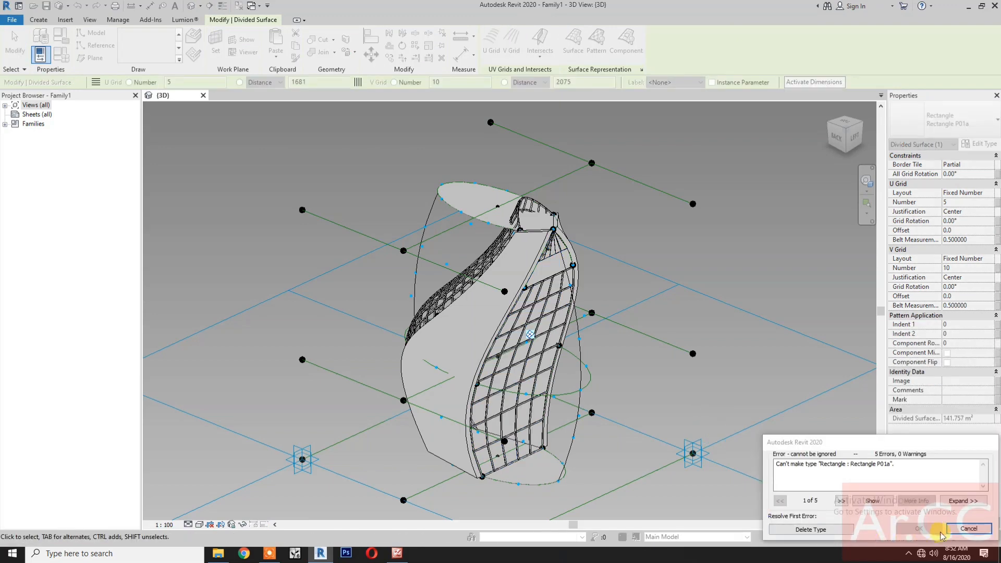
left_click(787, 529)
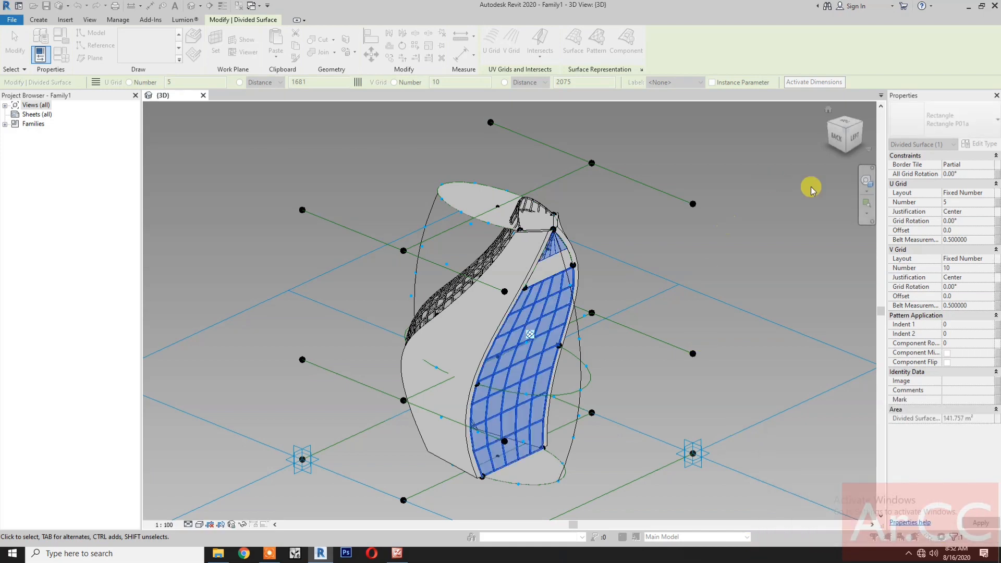
left_click(865, 183)
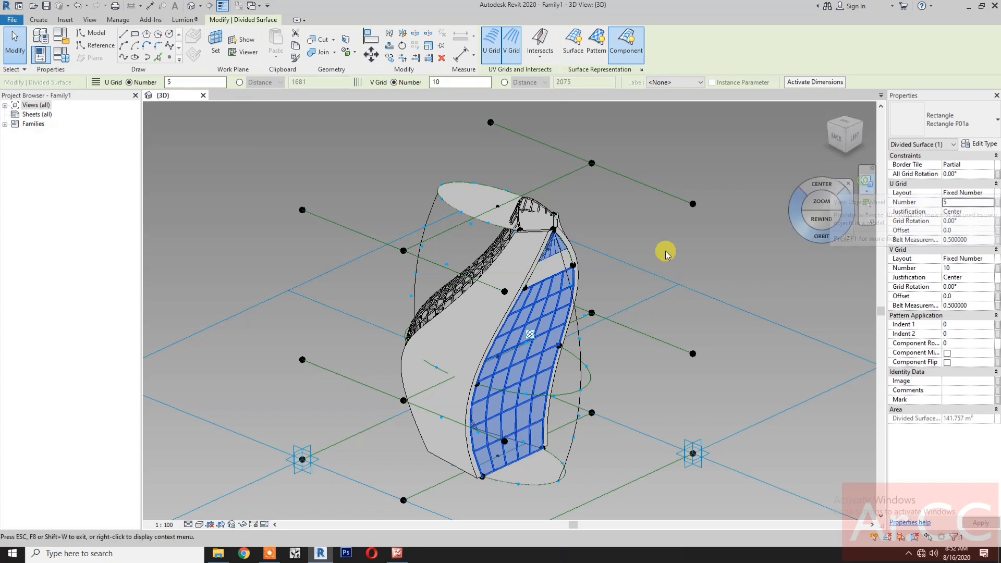
left_click_drag(647, 277, 616, 347)
key("Escape")
key("Escape")
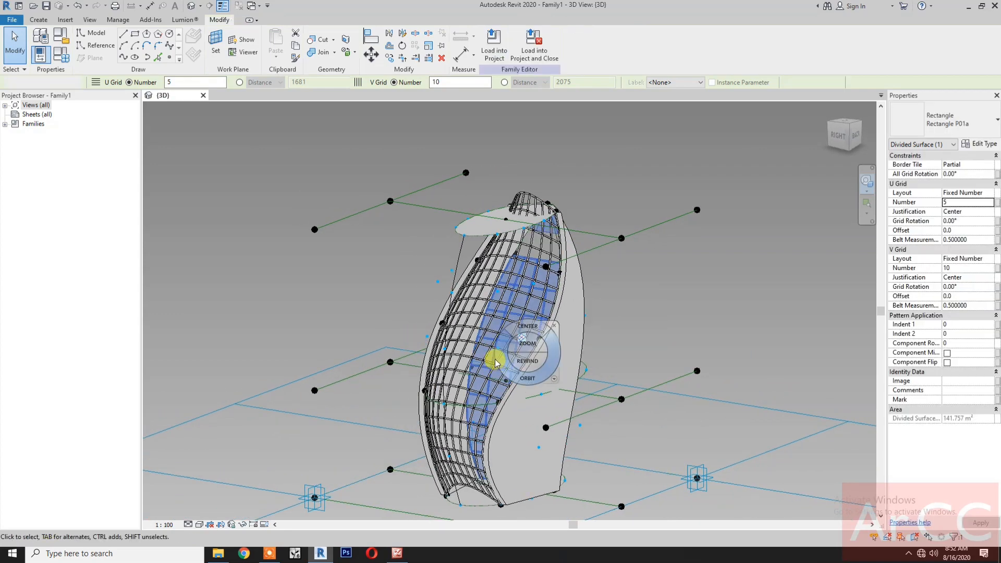
Display the 3D view in the Shaded visual style
left_click(199, 526)
left_click(222, 482)
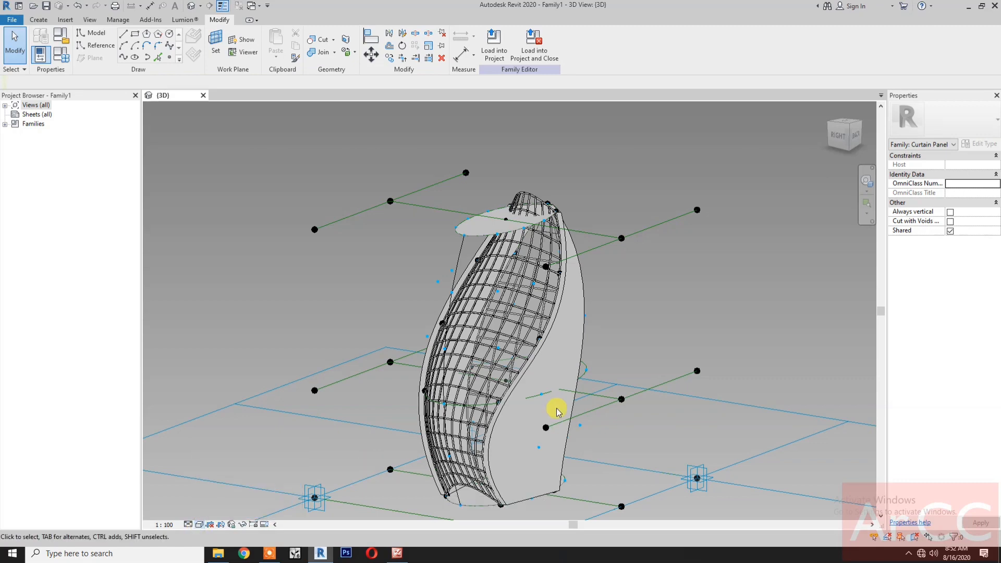
scroll(542, 471, "down", 1)
middle_click_drag(543, 472, 562, 423)
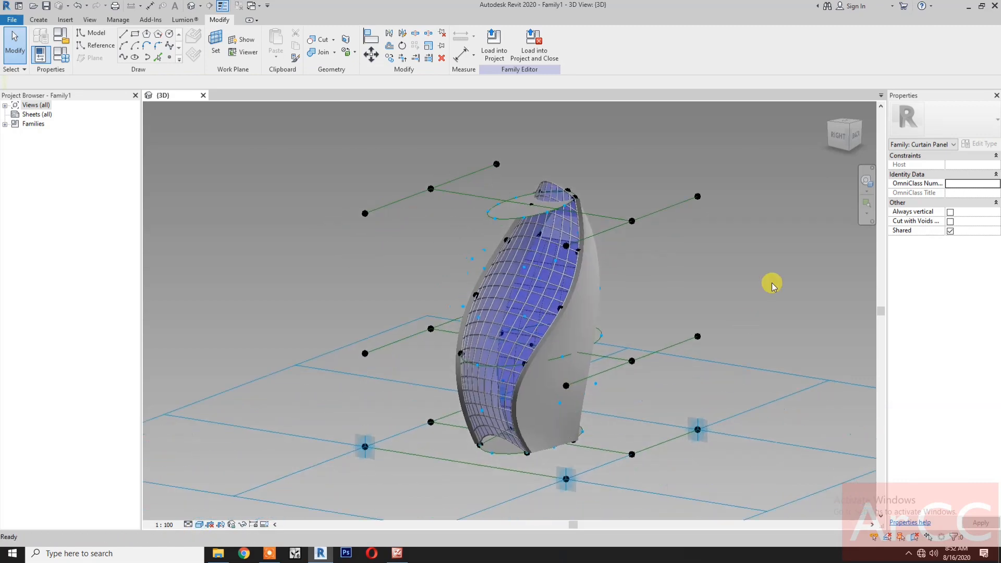
Associate the material of one solid band with a new type-based family parameter named Wall Finish under Materials and Finishes
left_click(866, 183)
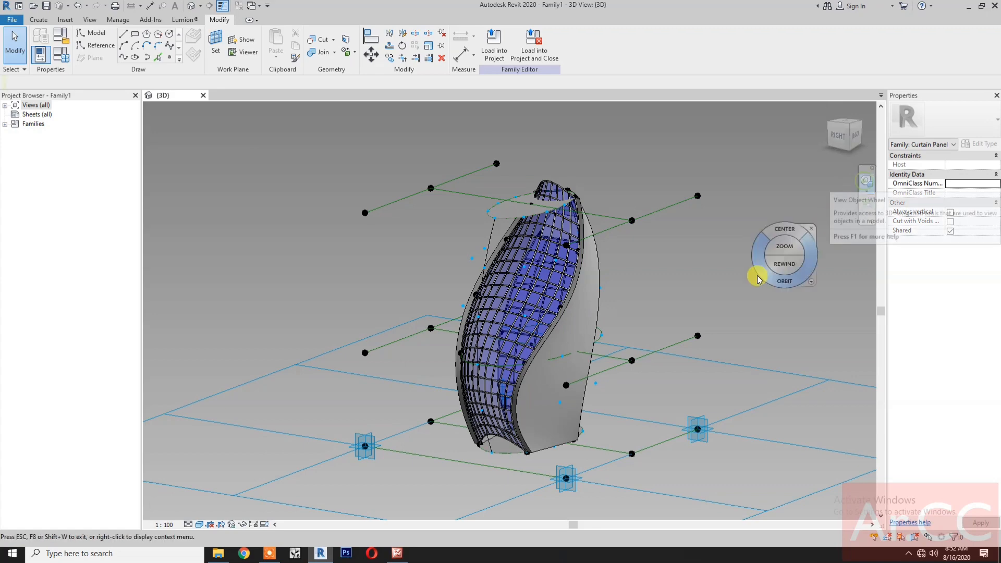
left_click_drag(757, 271, 598, 335)
key("Escape")
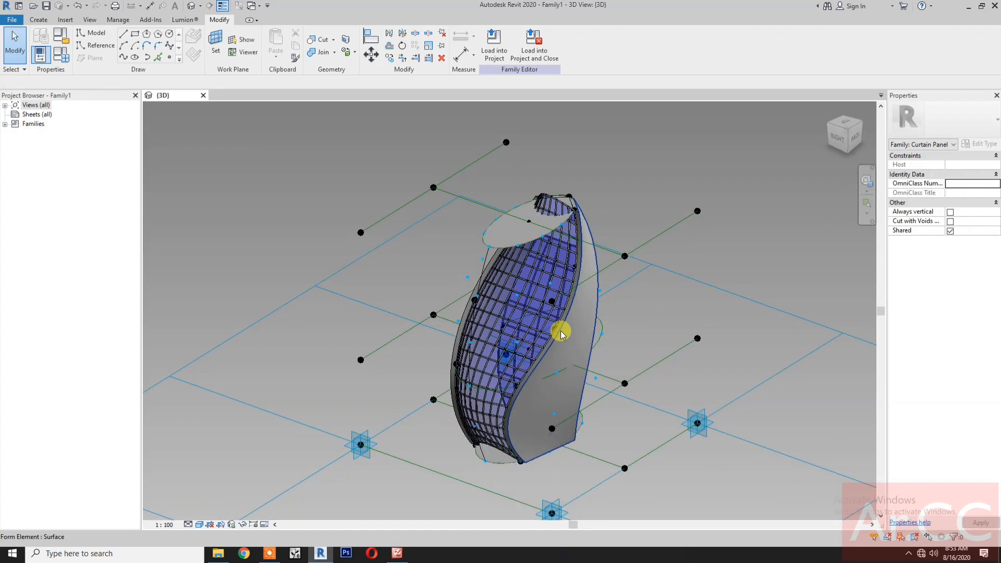
key("Tab")
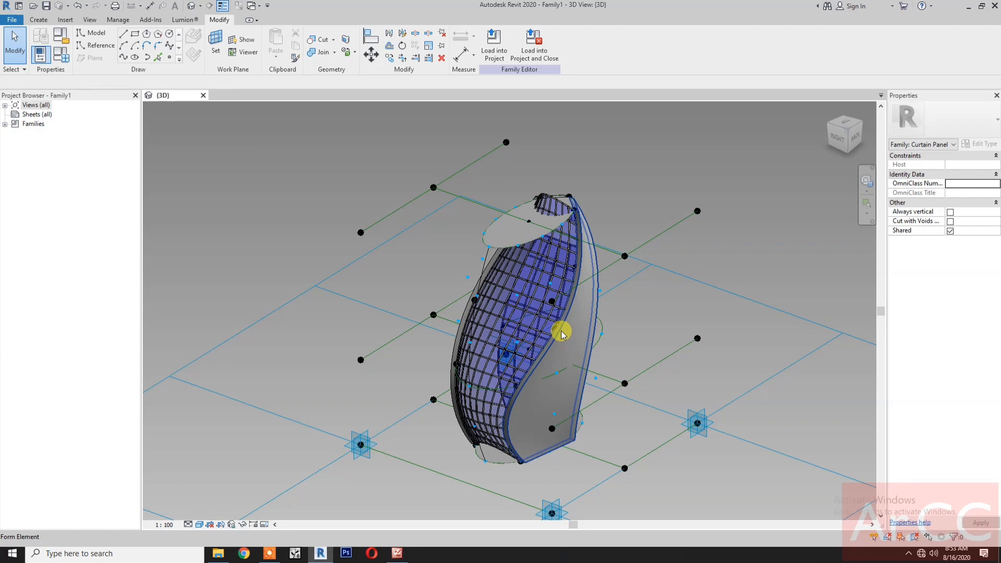
left_click(561, 334)
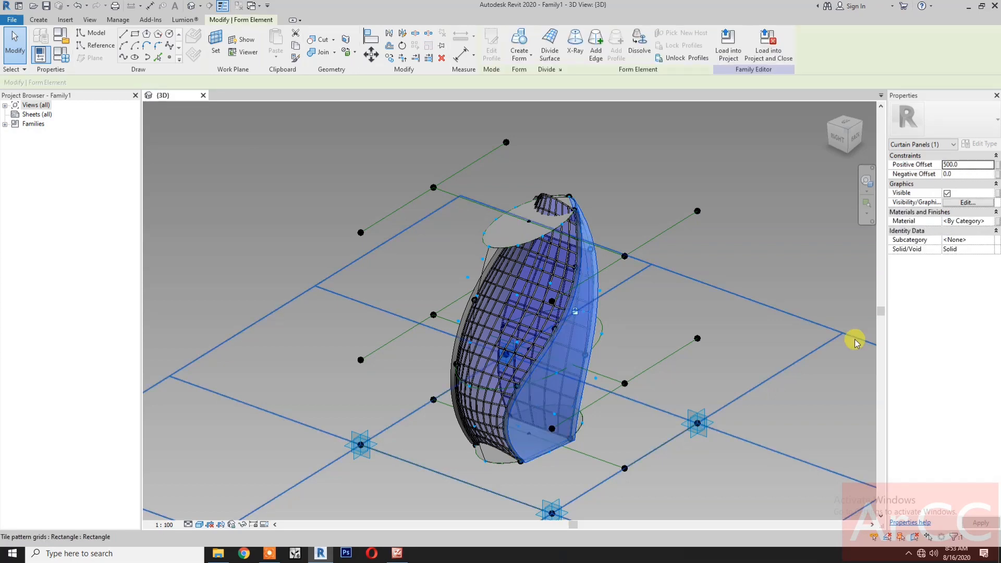
left_click(996, 222)
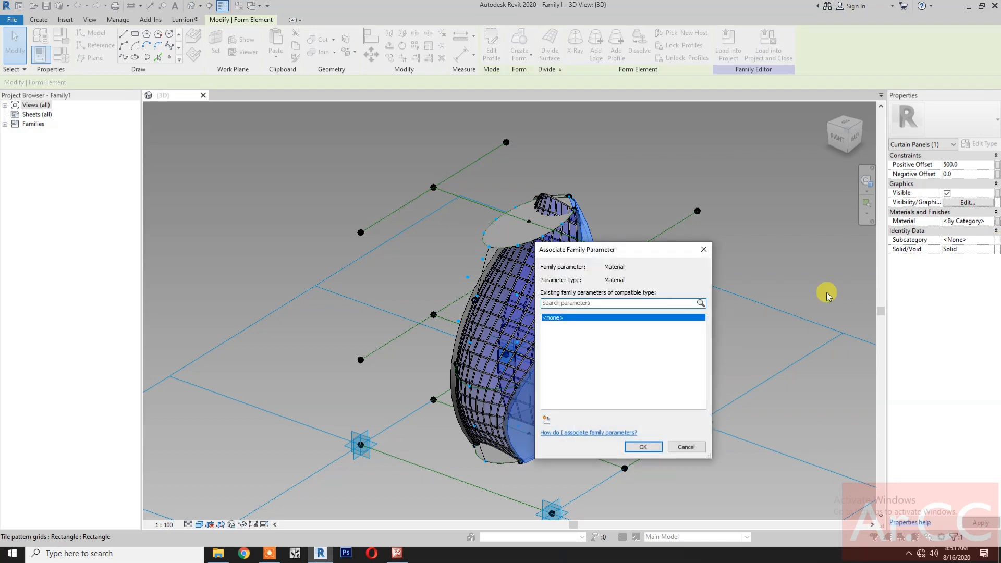
left_click(546, 421)
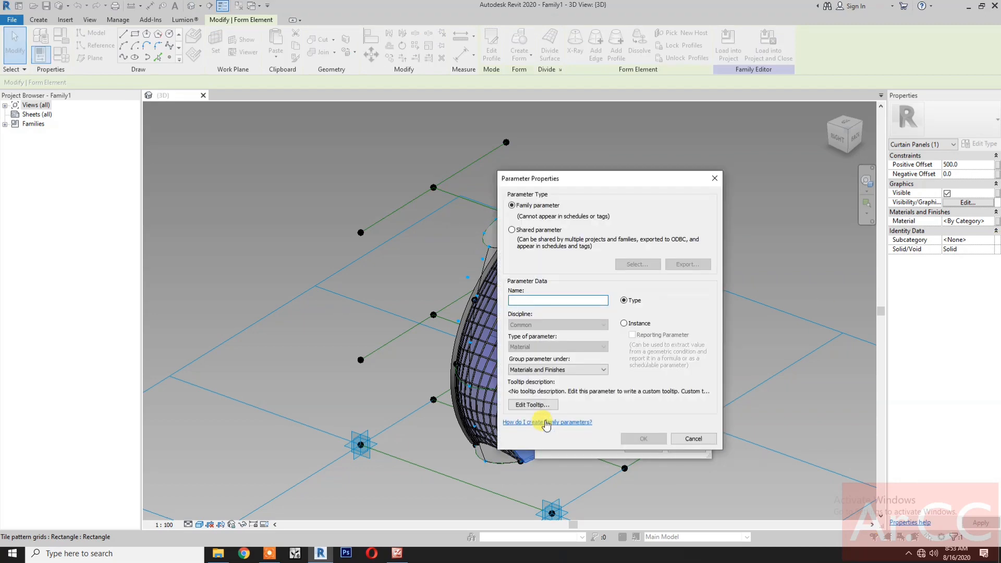
type("Wall Finish")
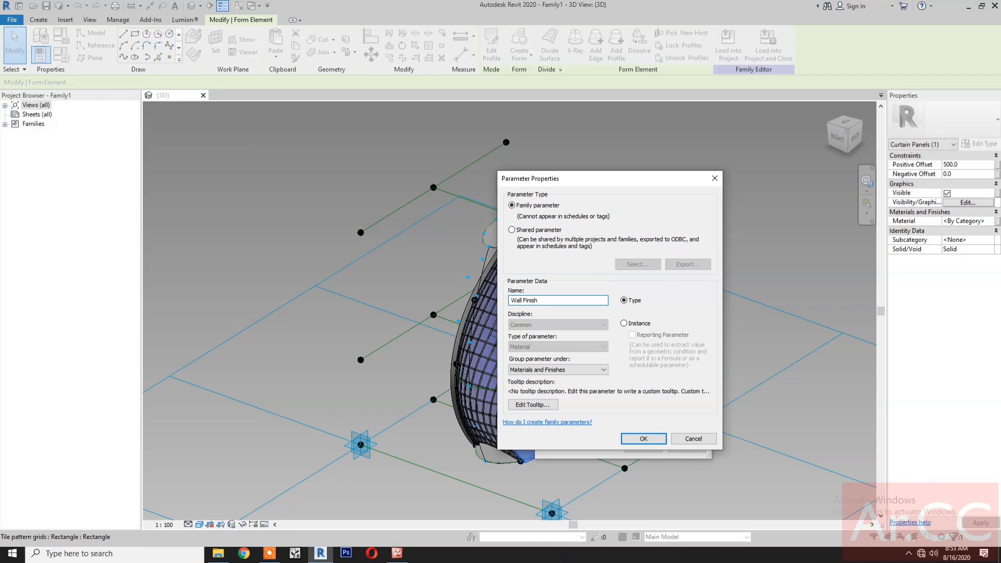
left_click(643, 438)
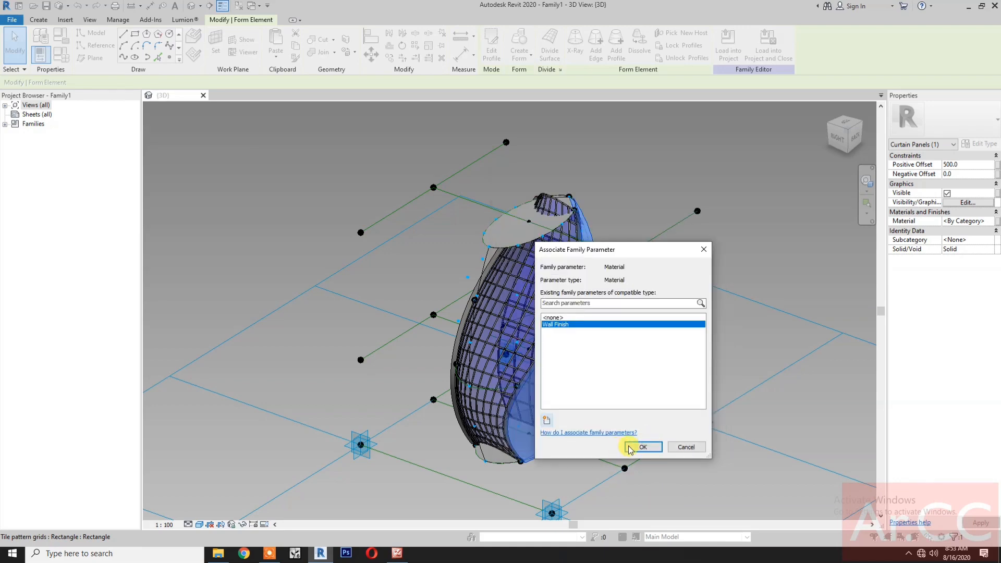
left_click(643, 446)
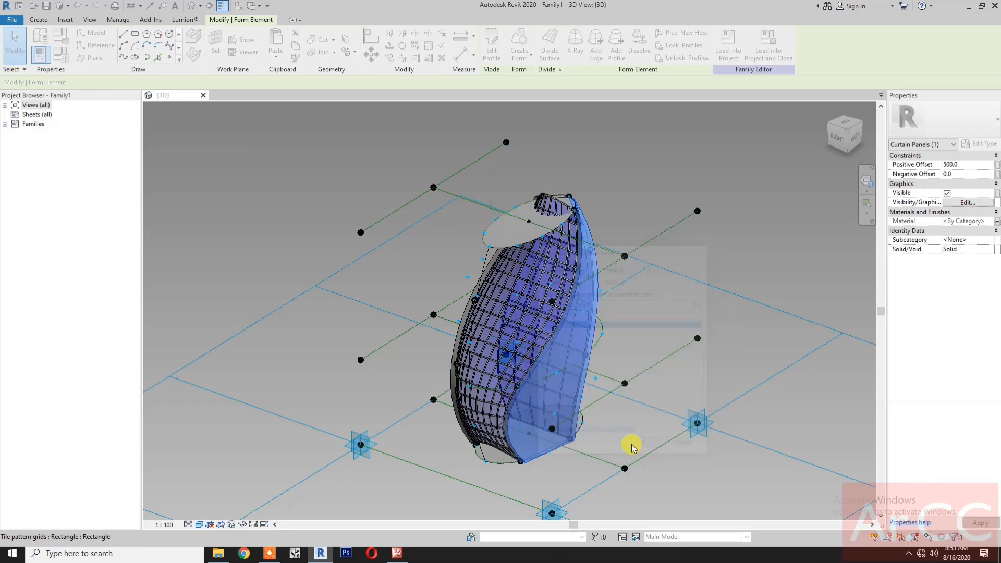
Associate the material of the other solid band with the existing Wall Finish parameter
left_click(830, 128)
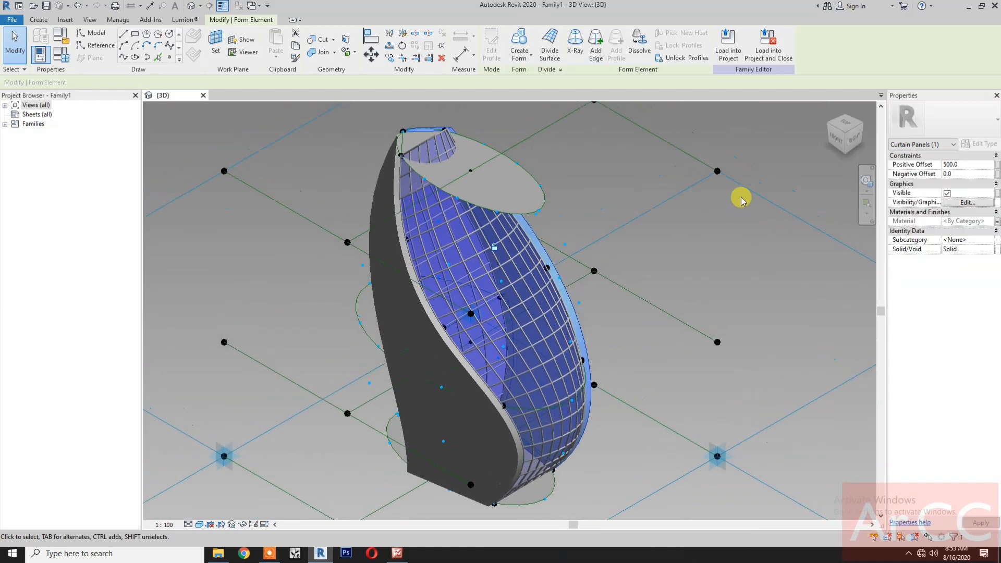
left_click(468, 382)
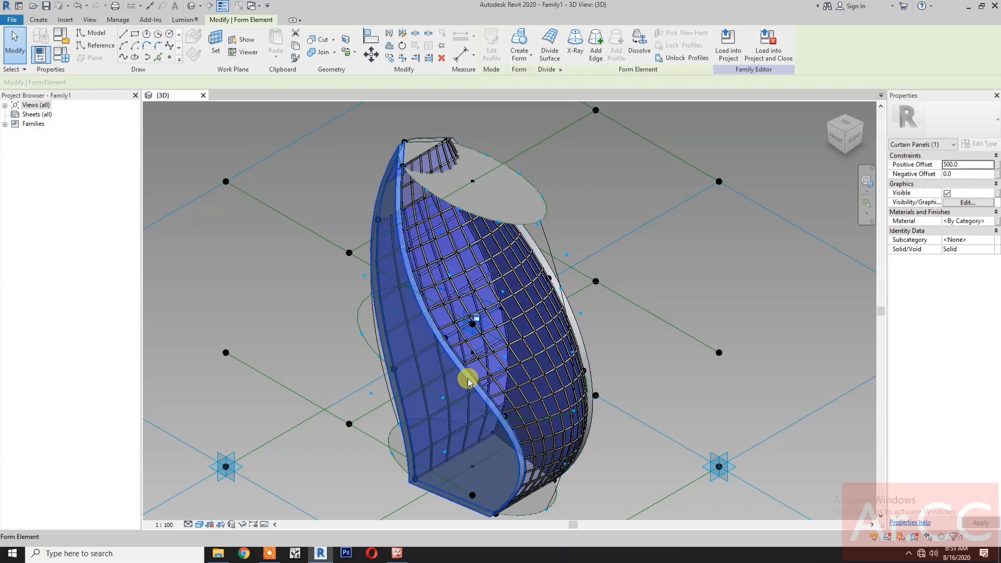
left_click(996, 222)
left_click(561, 326)
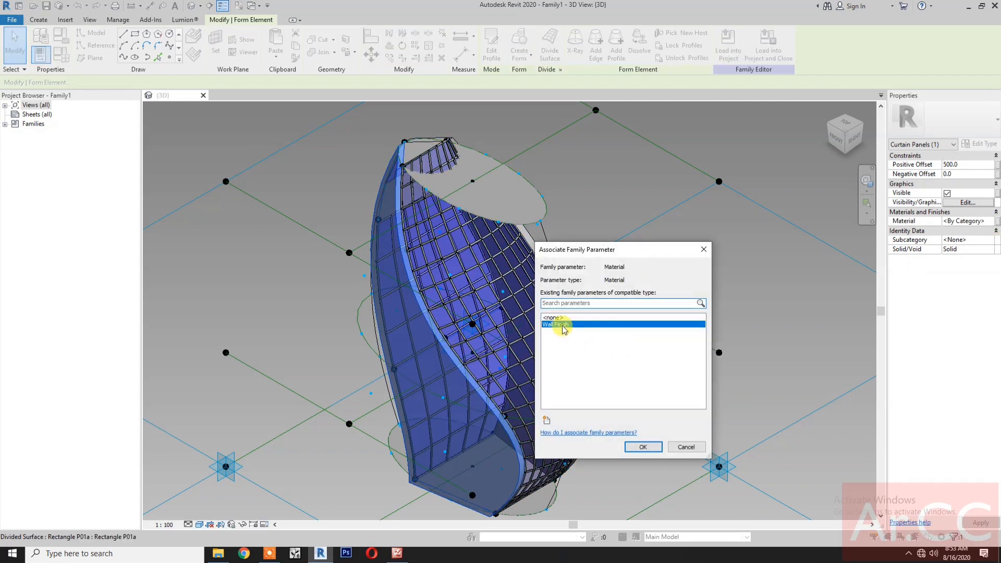
left_click(642, 447)
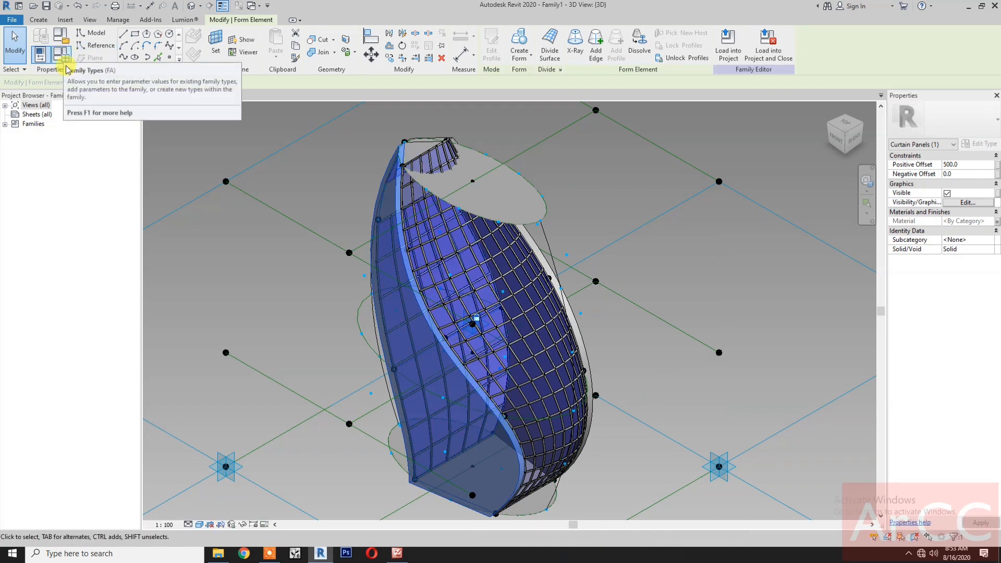
Save the family to the Desktop as Organic Pattern Base Mass
left_click(172, 239)
scroll(330, 282, "down", 1)
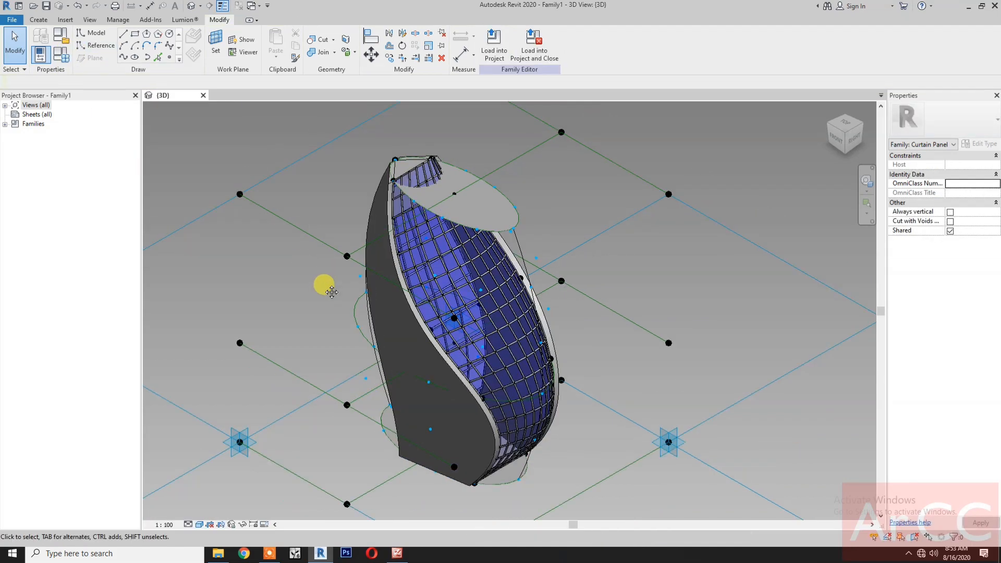
middle_click_drag(331, 292, 392, 280)
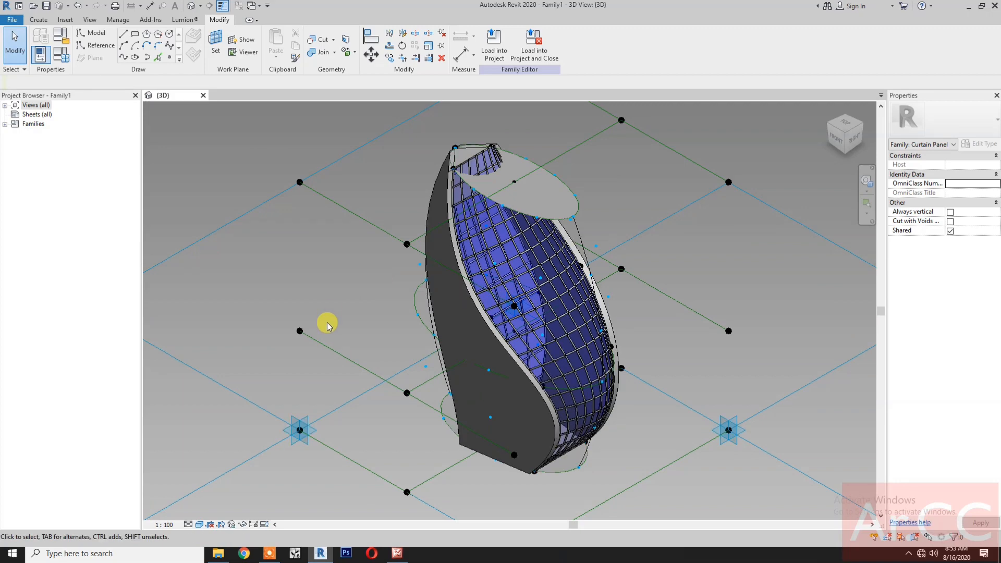
left_click(45, 8)
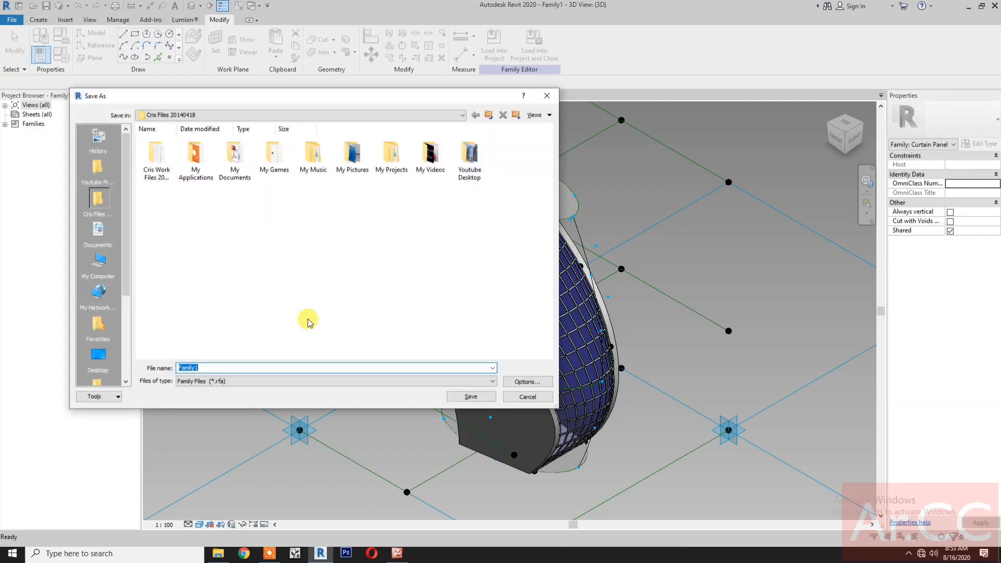
left_click(252, 113)
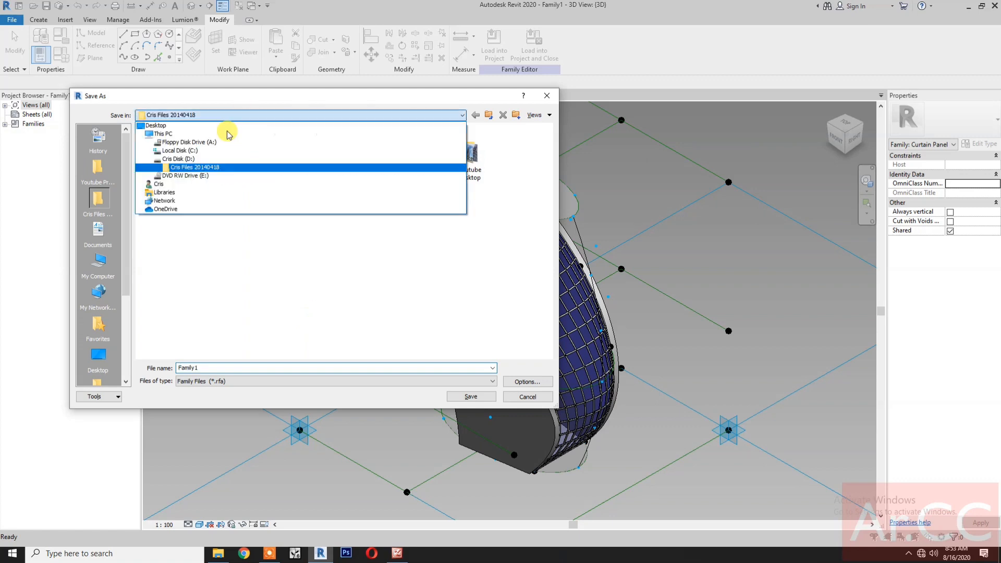
left_click(229, 126)
double_click(208, 369)
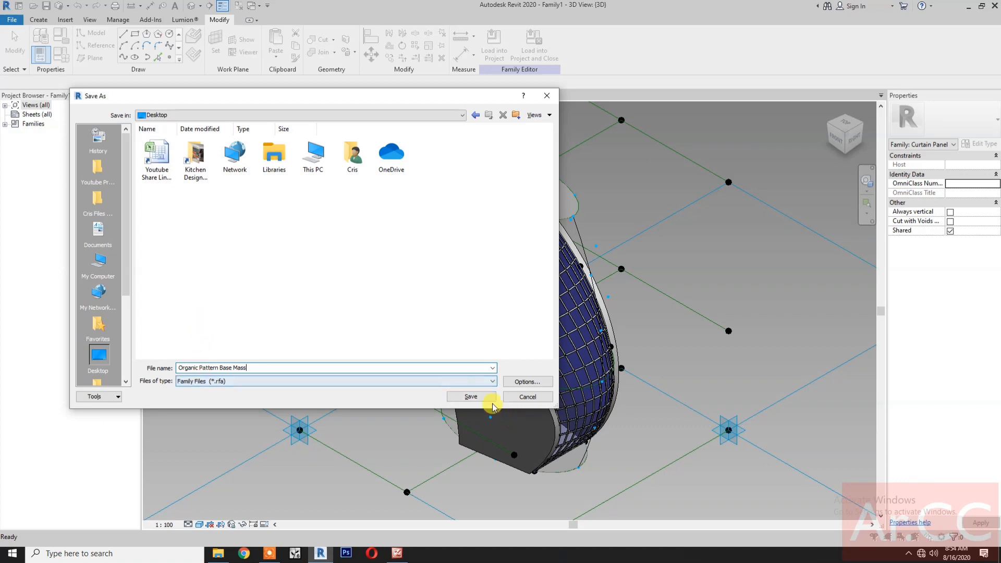
left_click(470, 397)
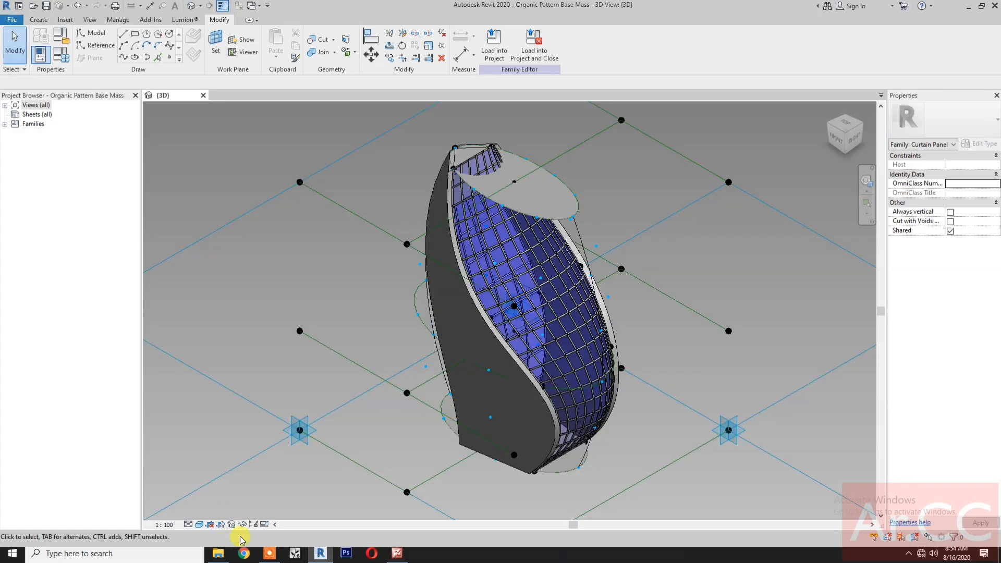
Open the 082DesignTEST project from the Youtube Project folder in File Explorer
left_click(219, 555)
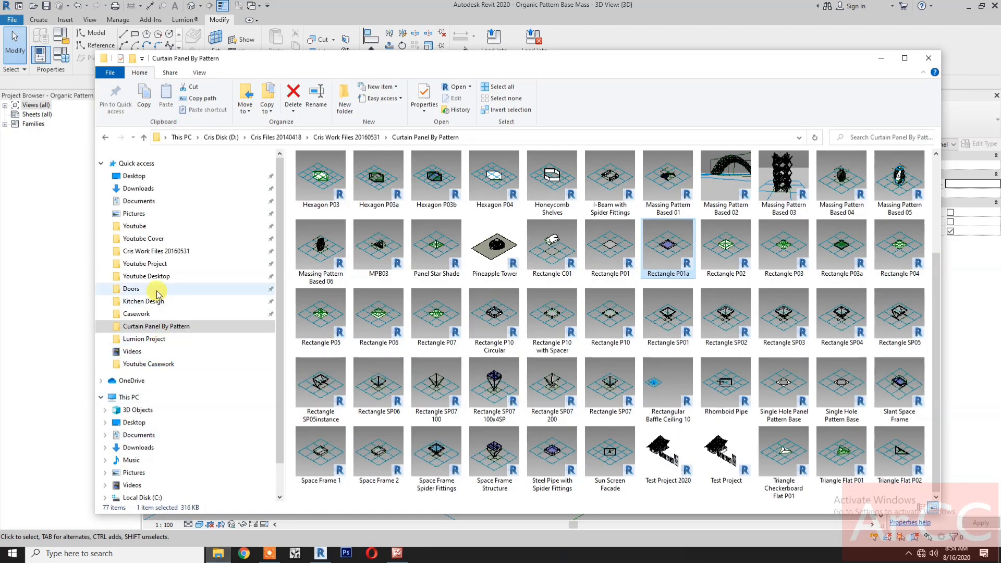
left_click(158, 263)
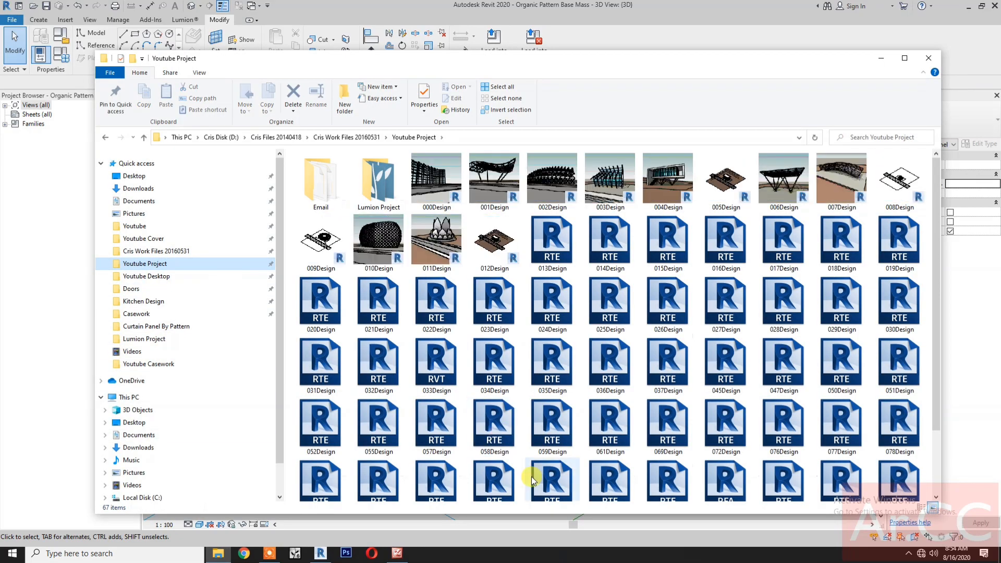
scroll(531, 469, "down", 3)
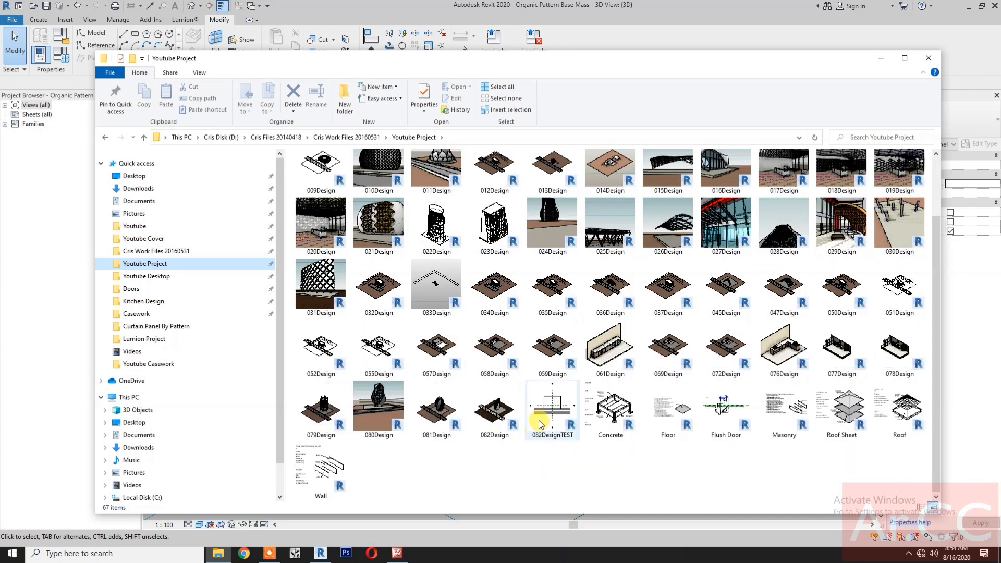
double_click(542, 421)
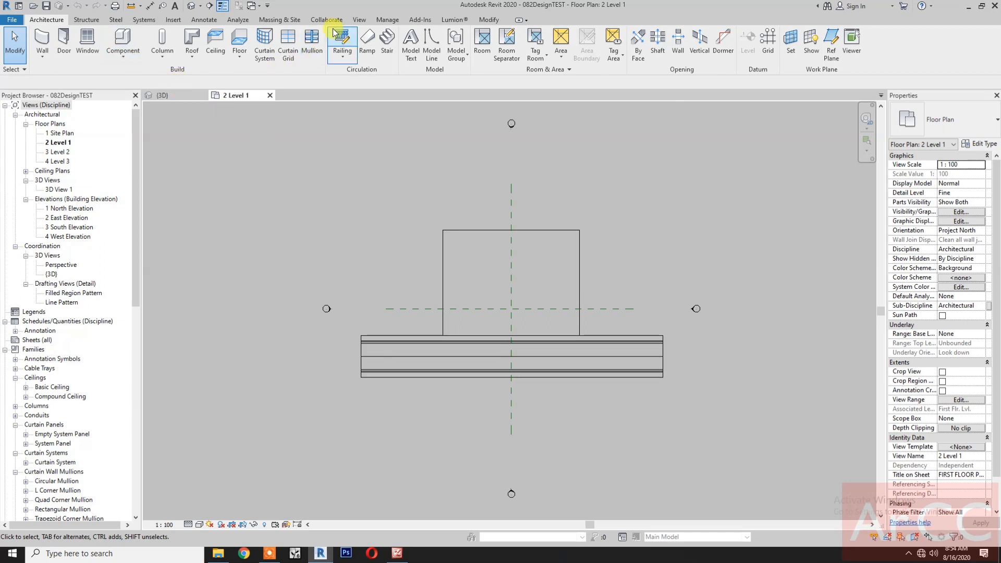
Turn on Show Mass Form and Floors and start a new in-place mass in the Level 1 floor plan
left_click(291, 21)
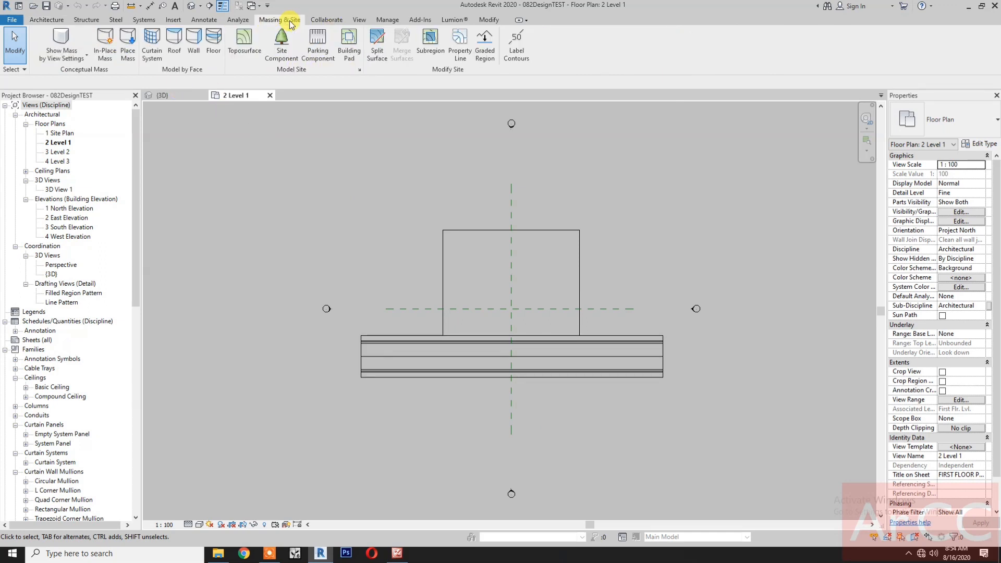
left_click(64, 38)
left_click(105, 52)
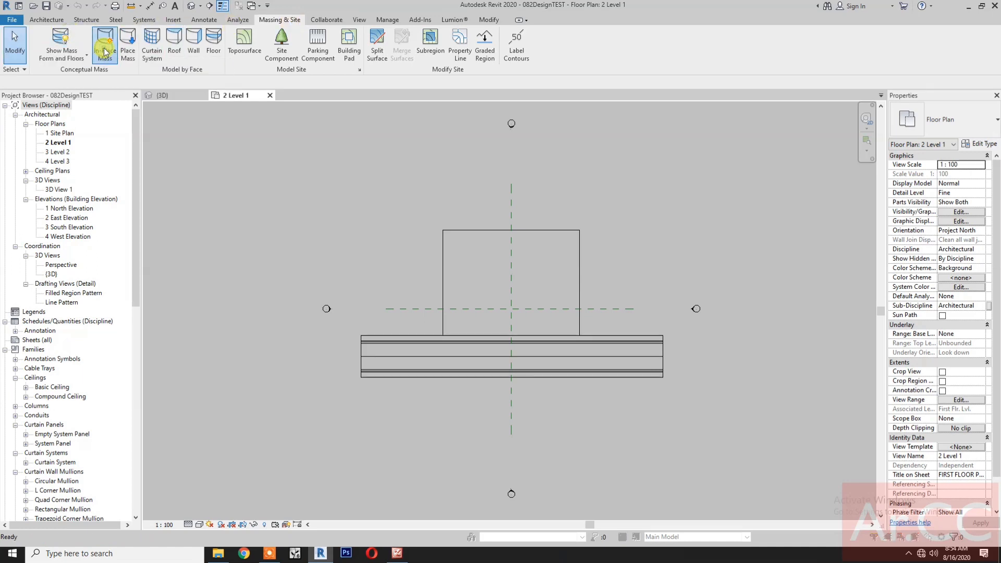
left_click(388, 283)
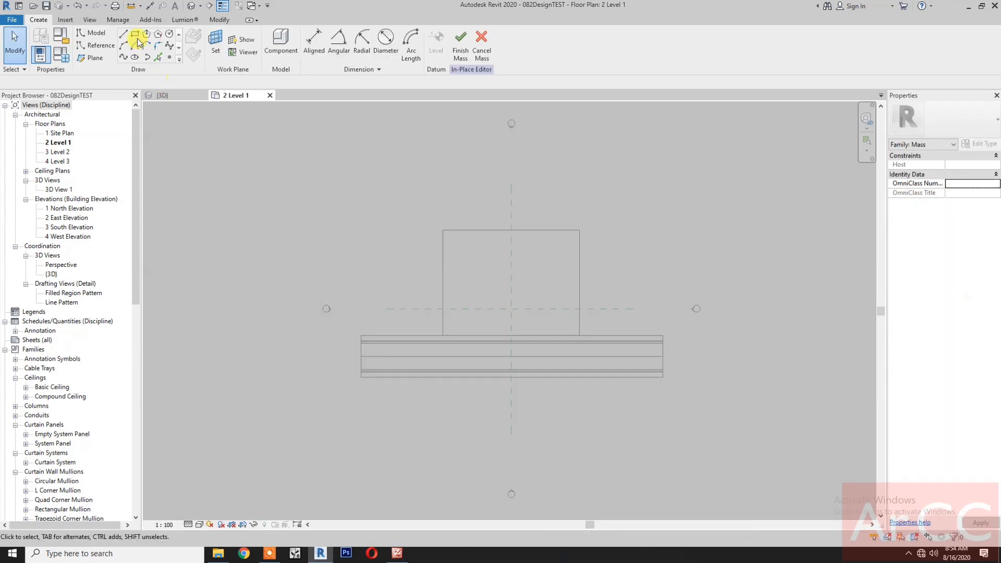
Sketch a rectangle of about 20.4 by 20 m on the work plane, from the pad's rear edge to the road edge
left_click(135, 36)
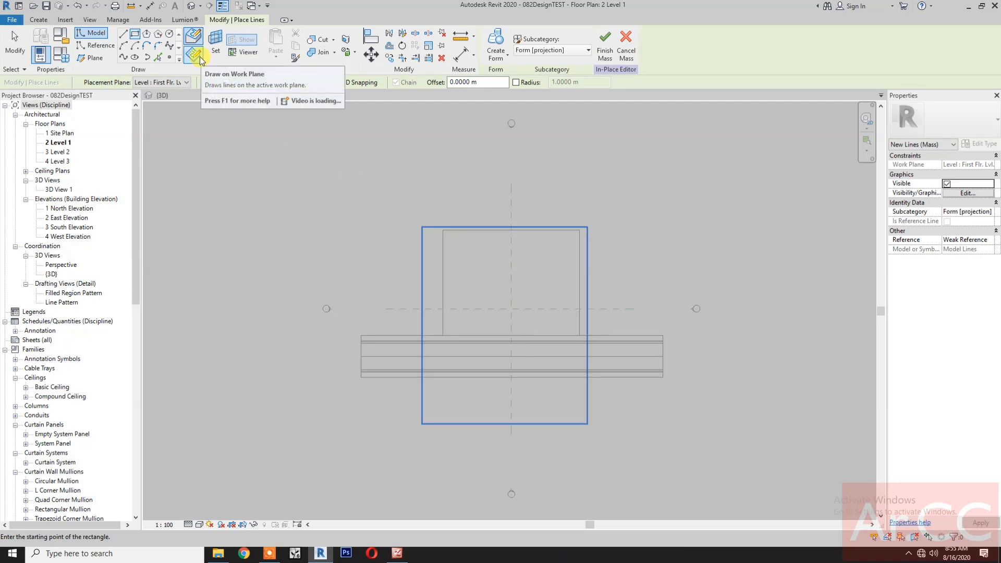
left_click(200, 57)
scroll(515, 241, "up", 2)
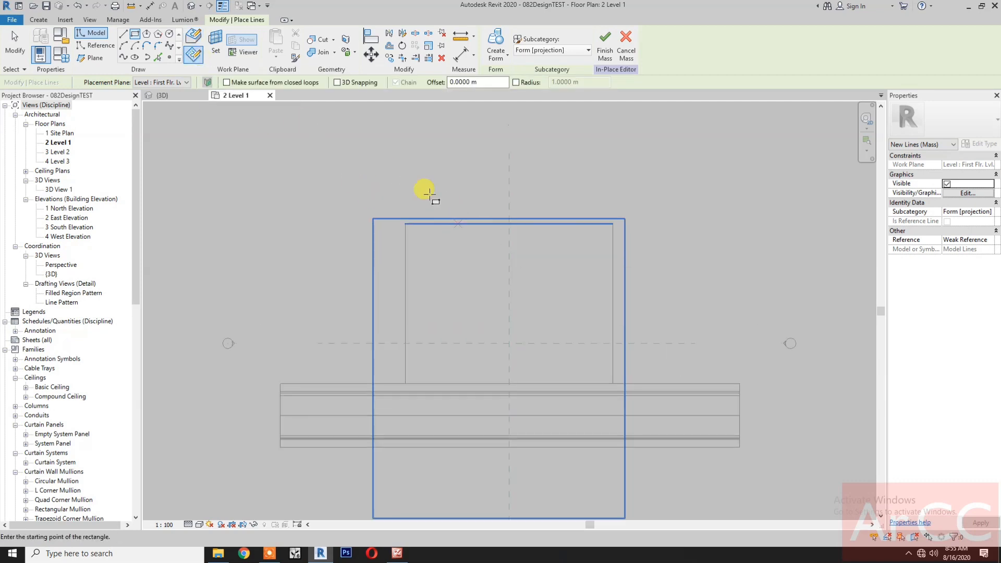
left_click(435, 225)
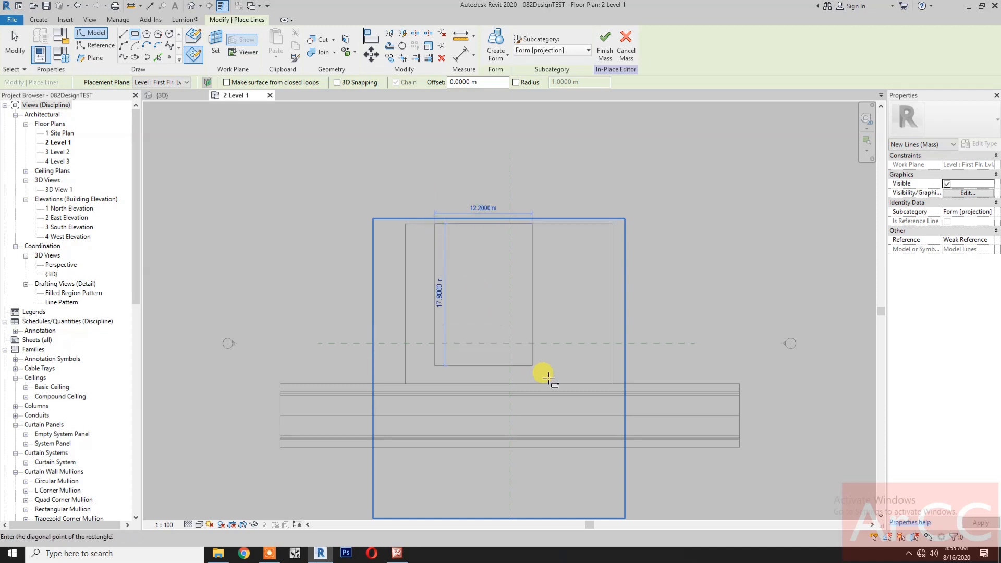
left_click(580, 383)
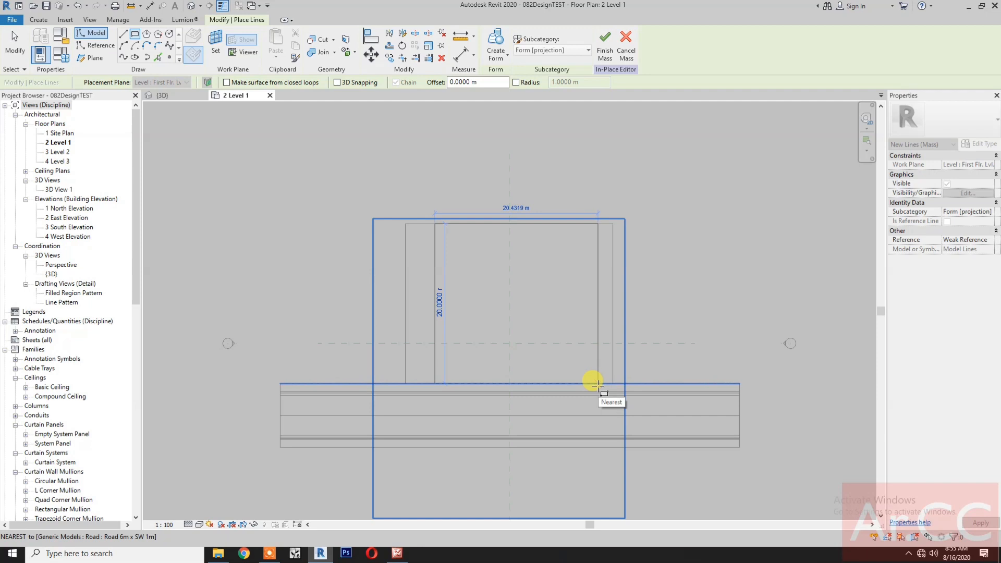
left_click(597, 383)
key("Escape")
key("Escape")
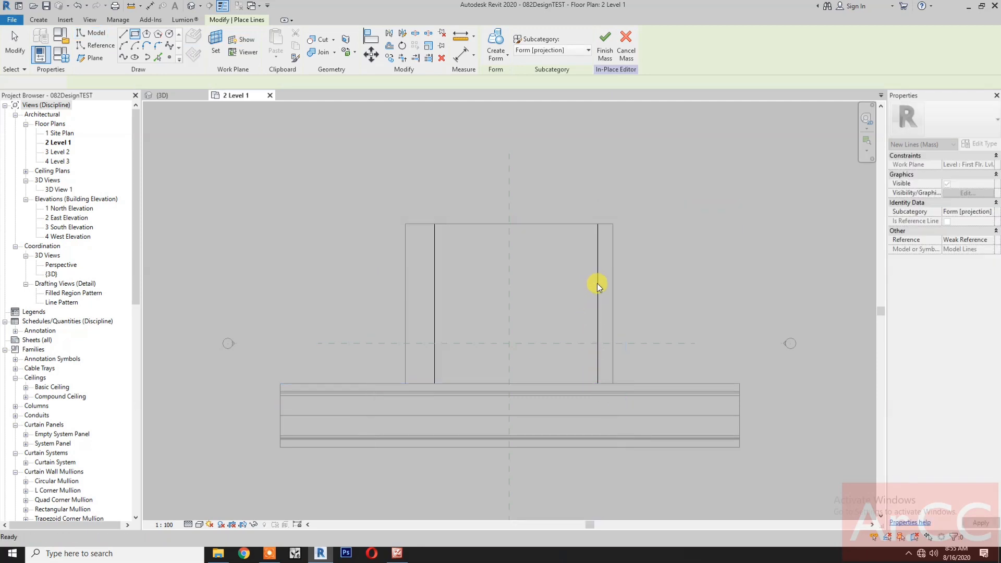
Set the rectangle's width to 20 m by repositioning its right-hand line
key("Tab")
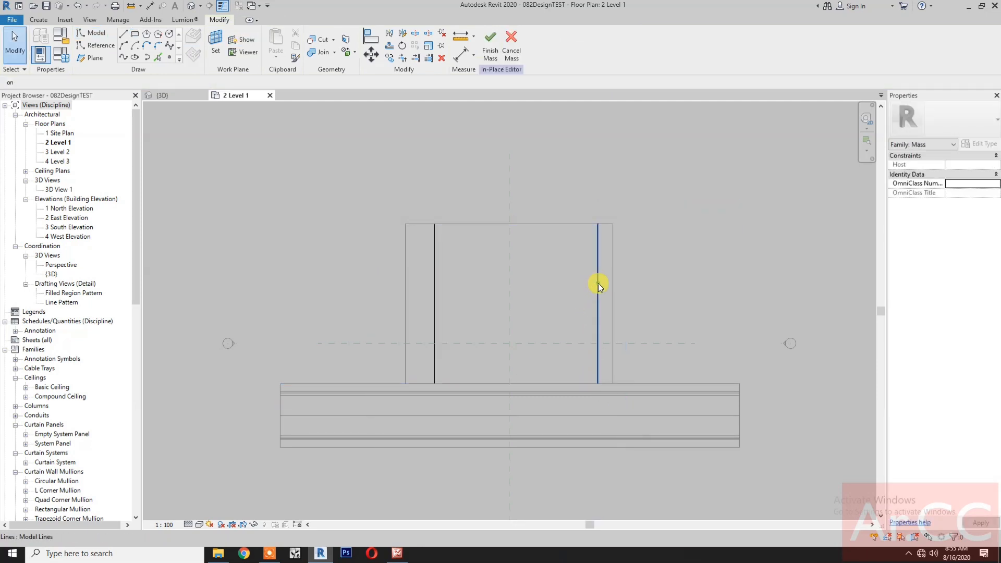
left_click(598, 283)
left_click(513, 196)
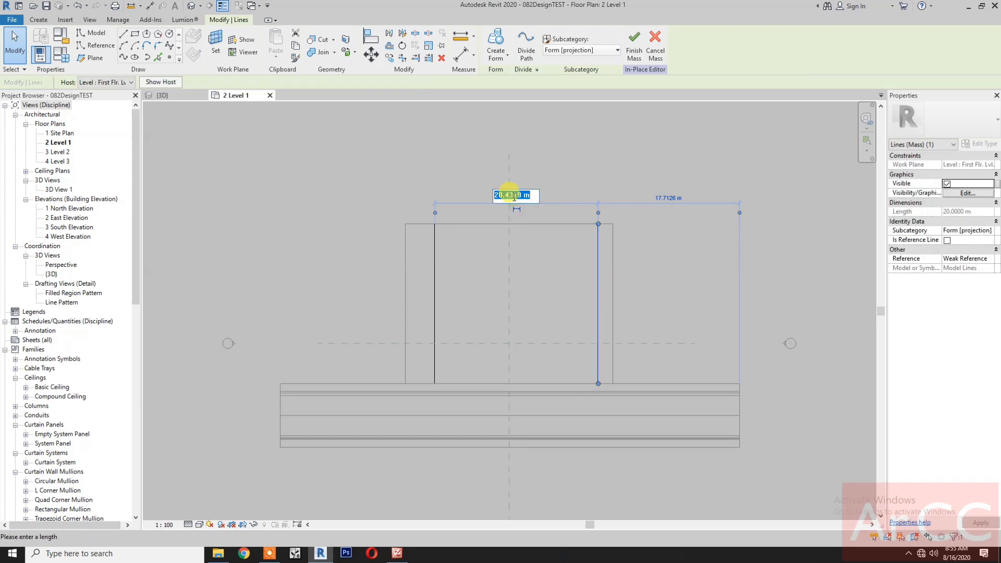
type("20")
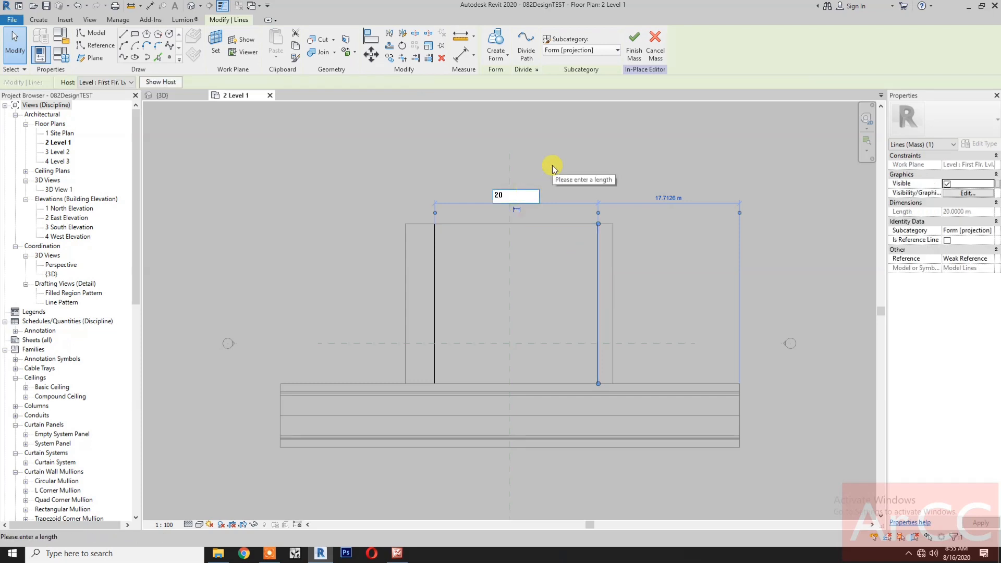
key("Return")
left_click(464, 168)
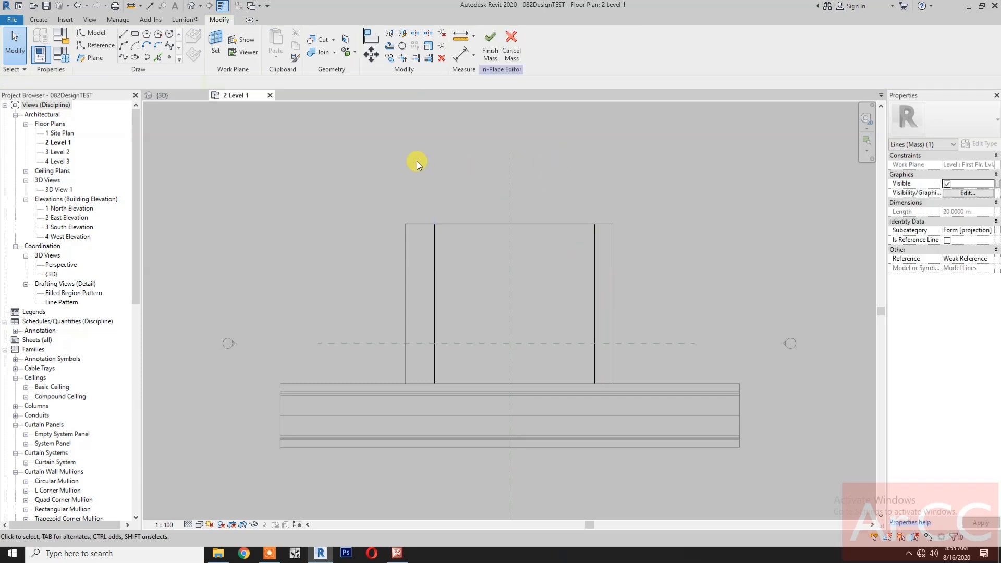
Nudge all four lines of the square leftward to centre it on the vertical reference plane
mouse_move(416, 161)
left_mouse_down()
mouse_move(552, 378)
mouse_move(614, 425)
mouse_move(602, 423)
left_mouse_up()
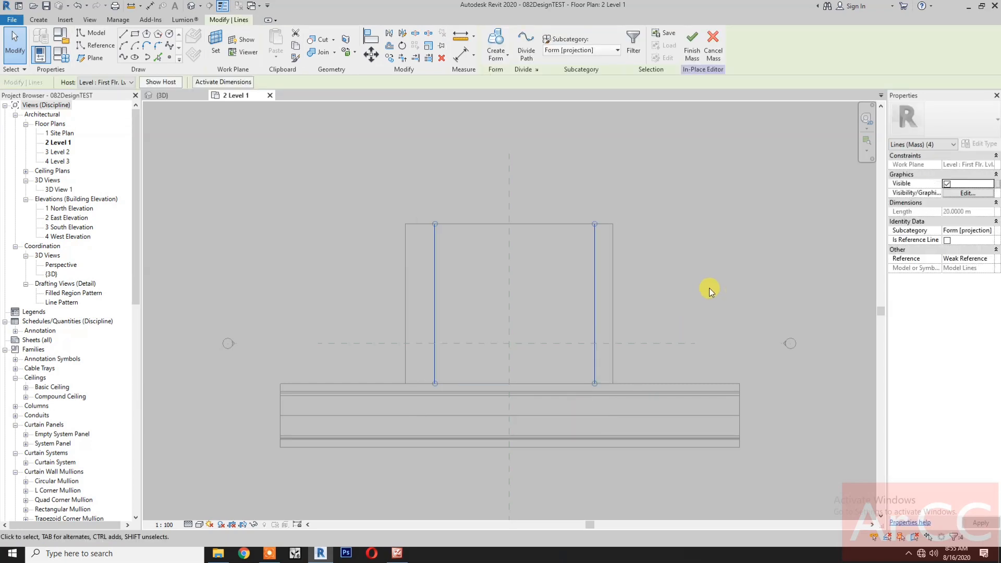
key("Left")
key("Left")
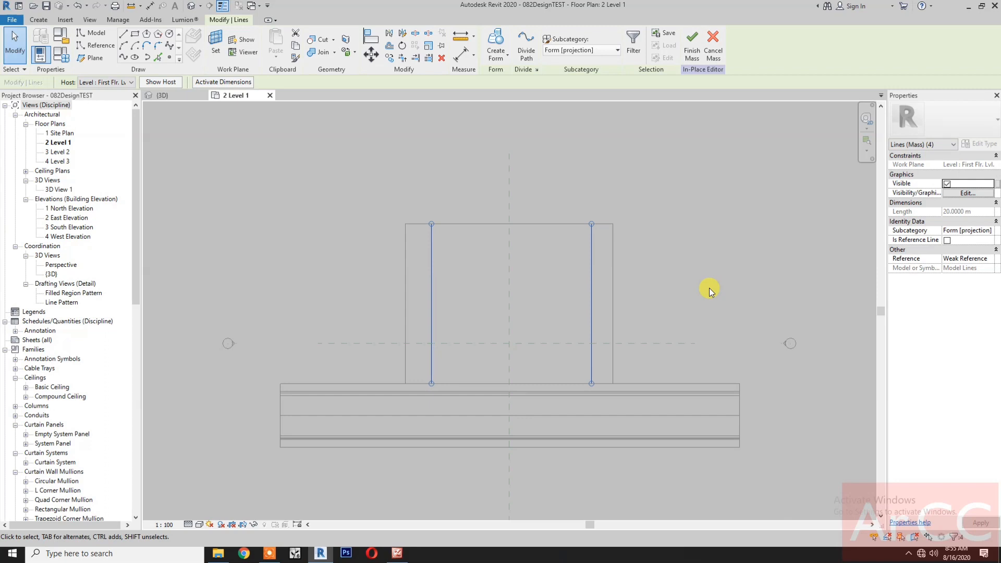
key("Left")
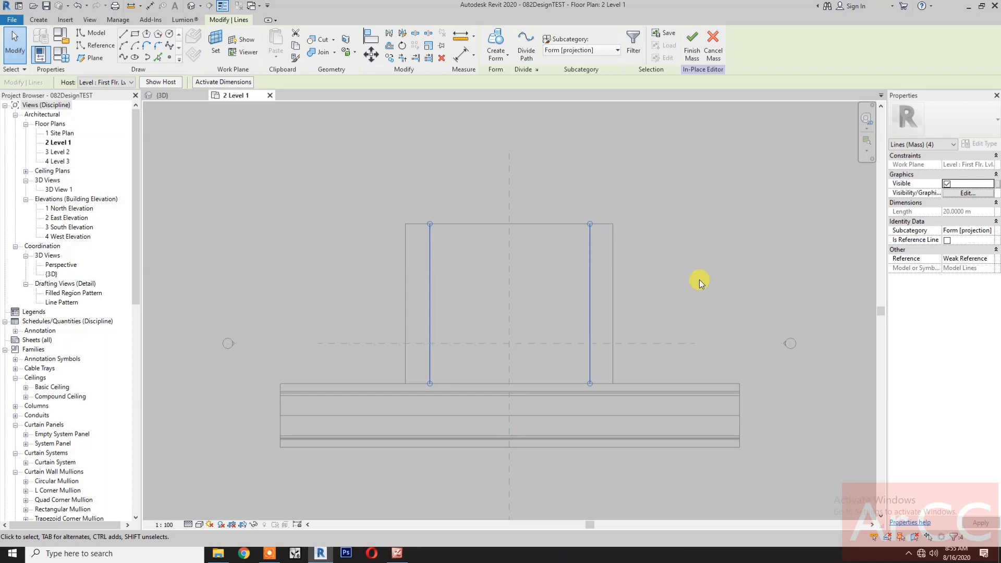
Convert the square's lines to reference lines and create a flat surface form from them
left_click(947, 241)
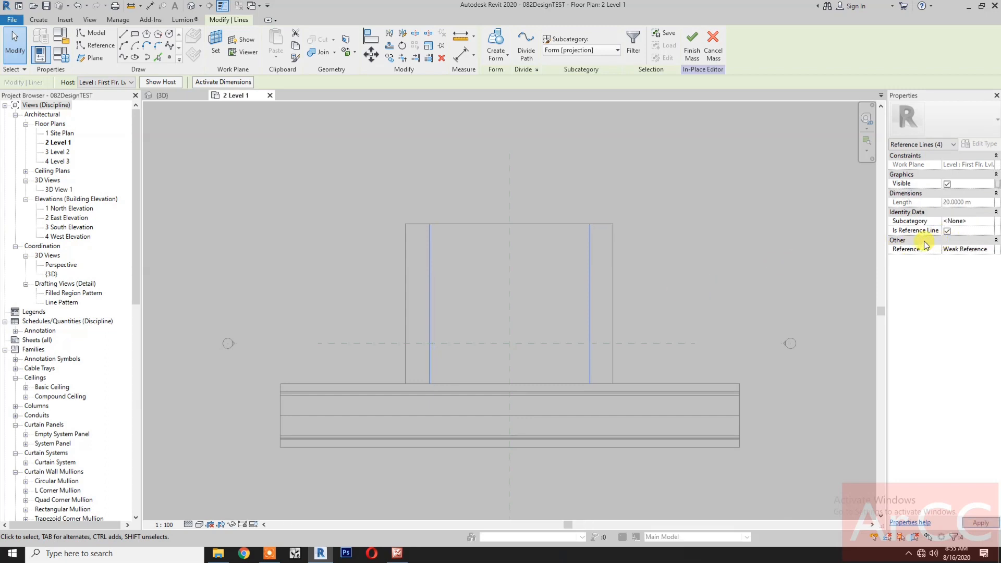
left_click(492, 38)
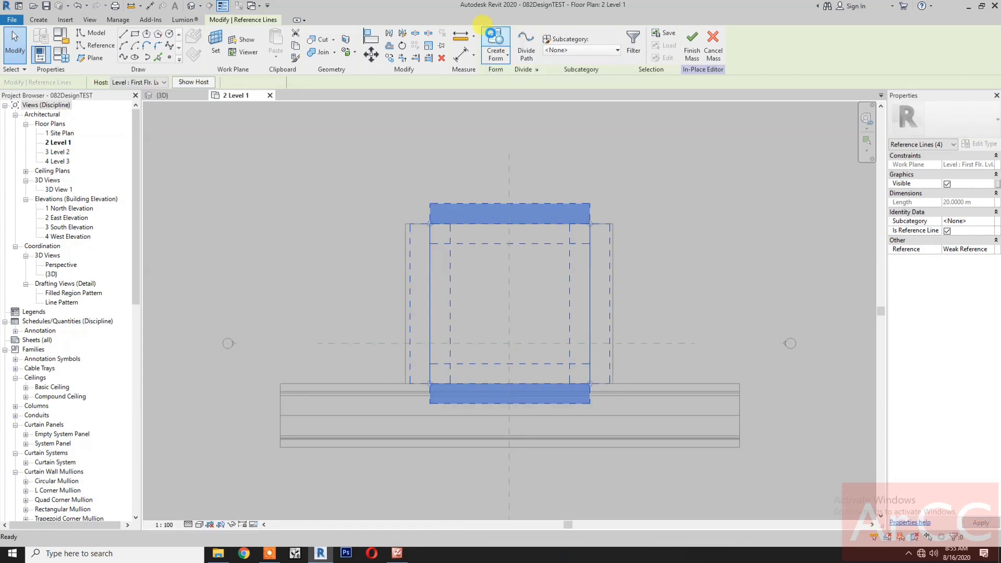
left_click(487, 32)
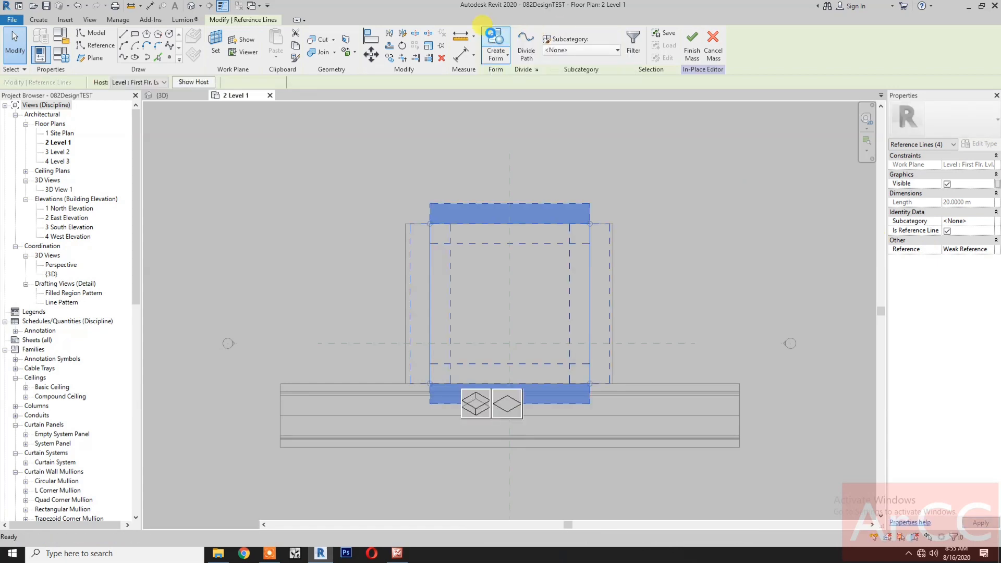
left_click(512, 411)
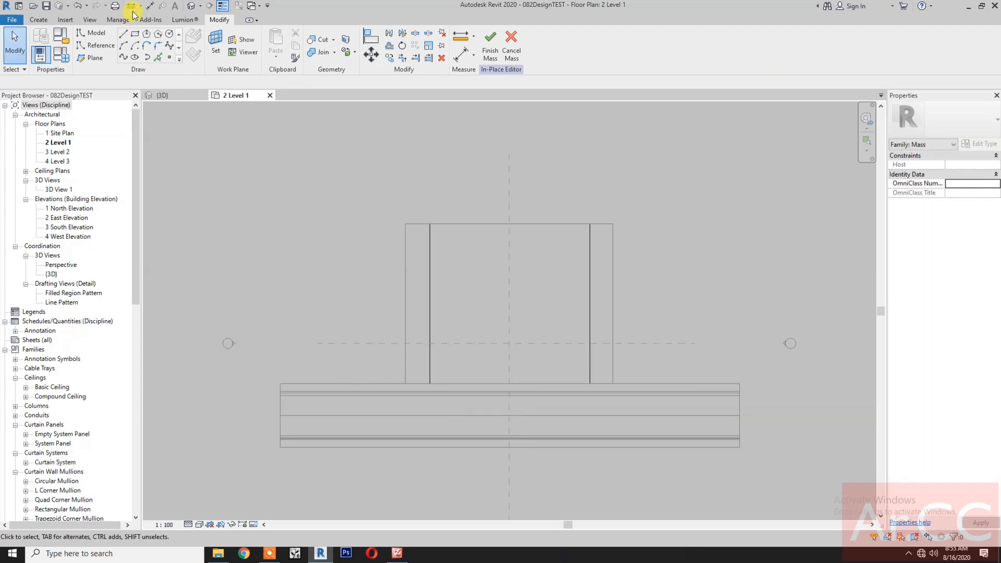
Show the project in the default 3D view with orthographic projection, oriented to the top-front-right corner
left_click(192, 6)
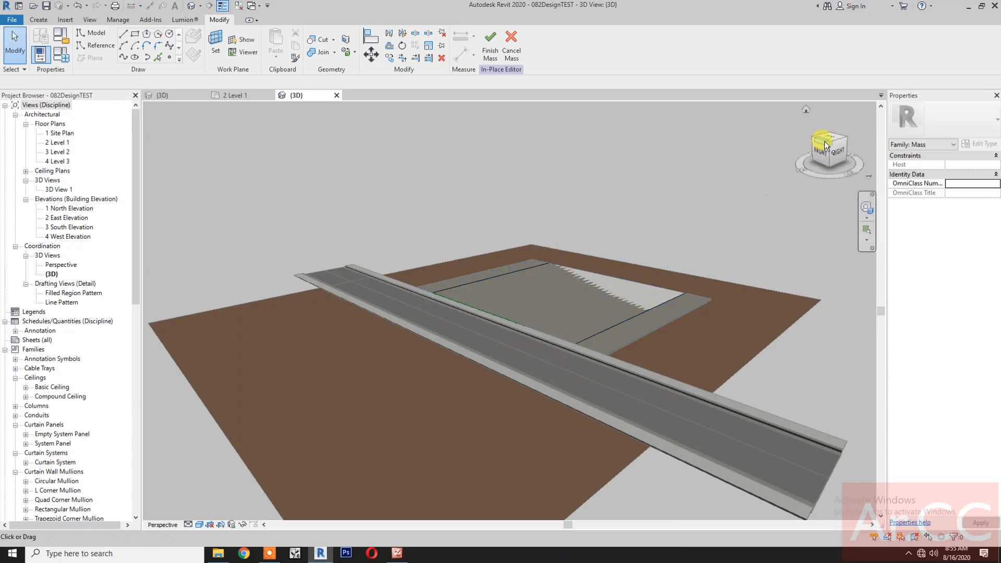
right_click(826, 144)
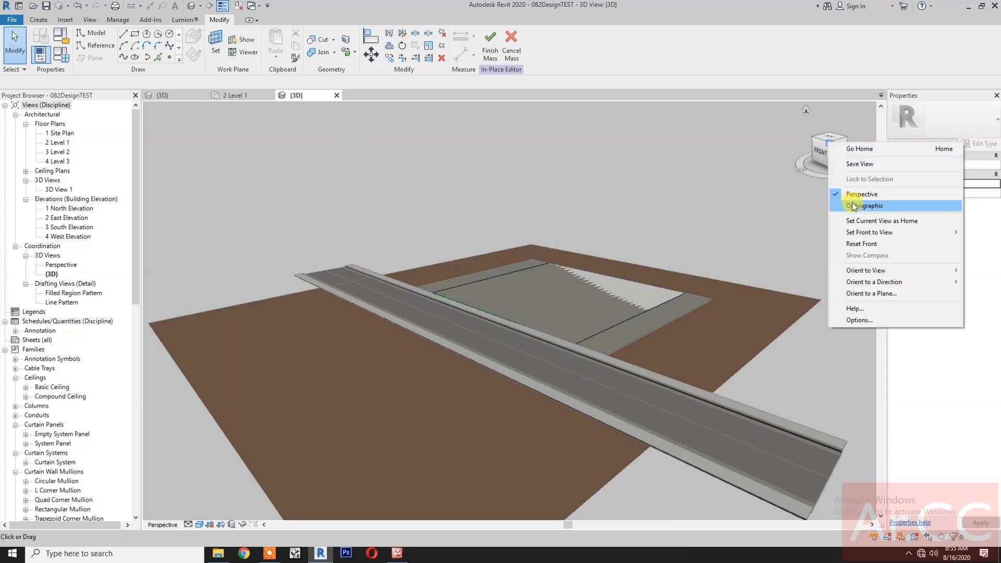
left_click(852, 205)
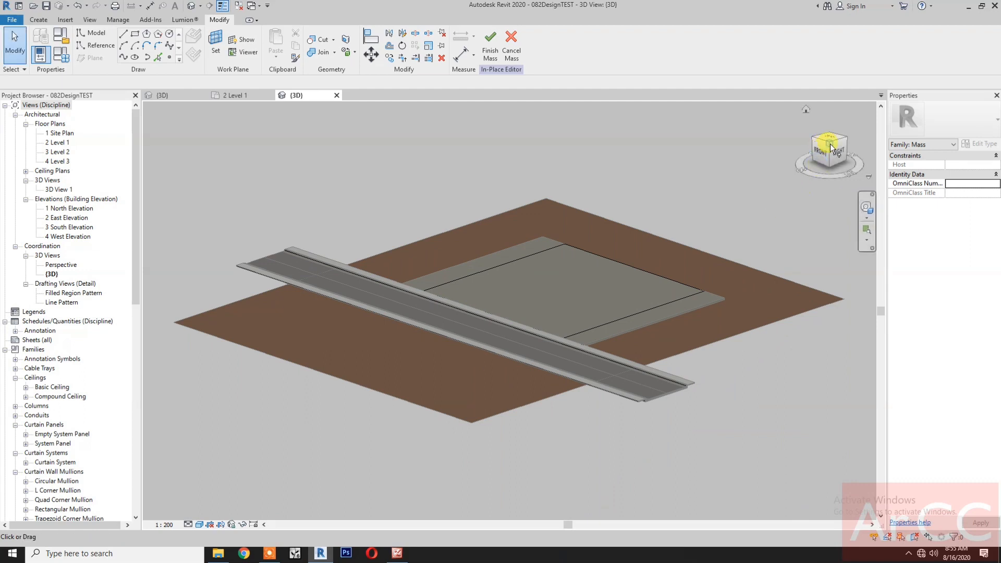
left_click(831, 145)
scroll(578, 337, "up", 5)
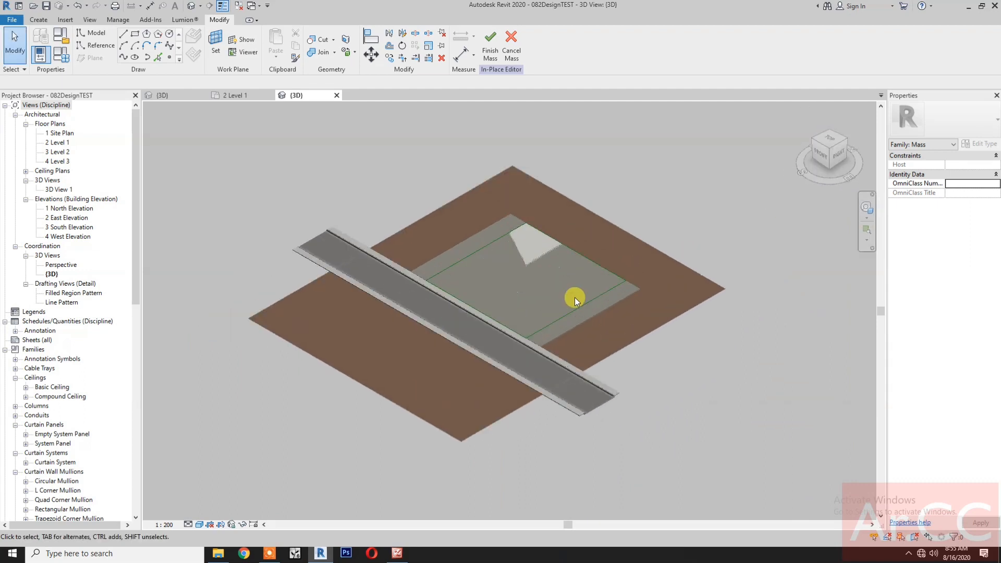
middle_click_drag(577, 321, 579, 364)
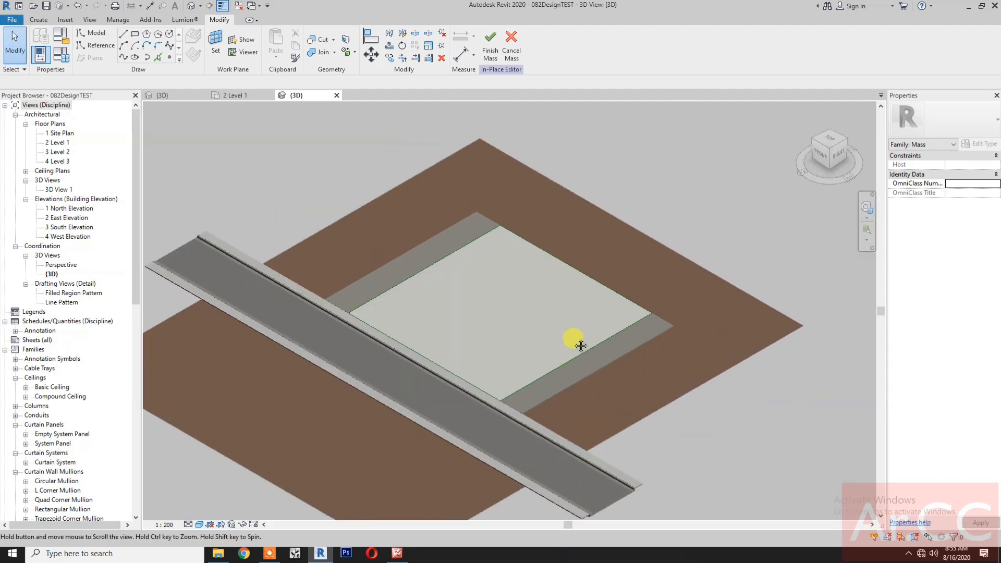
Load the Organic Pattern Base Mass family into the 082DesignTEST project, close the family, and return to the project's default 3D view
left_click(173, 97)
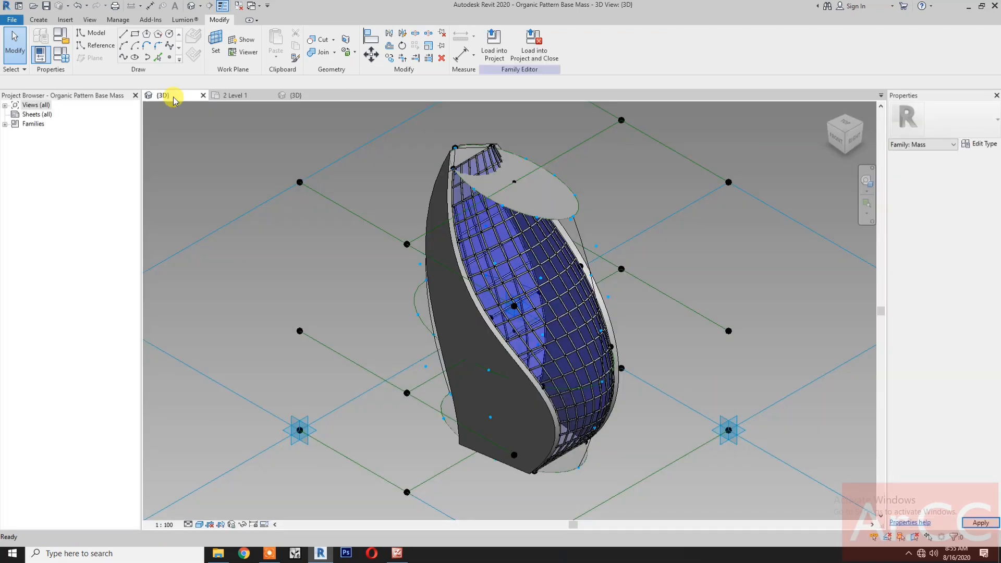
left_click(535, 56)
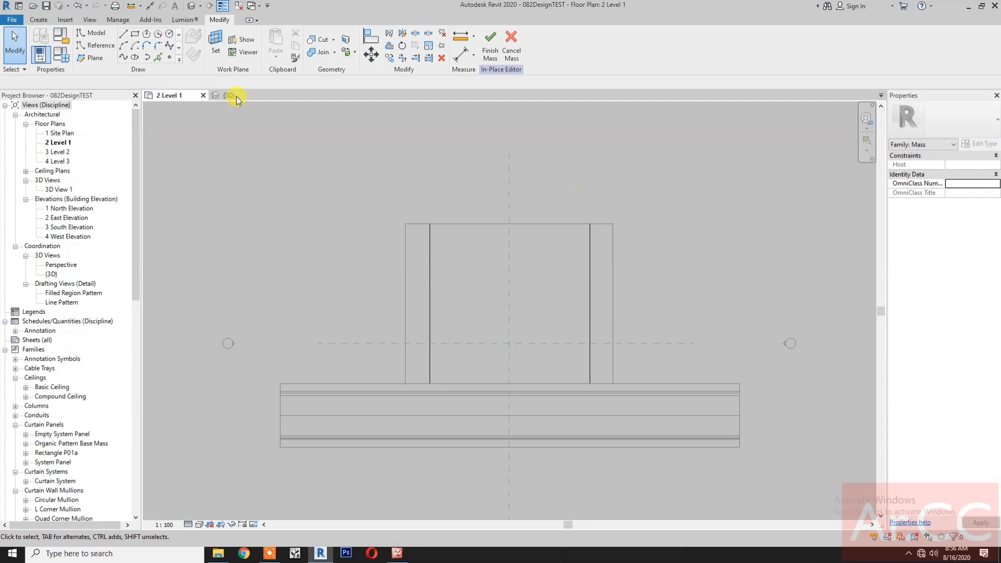
left_click(236, 96)
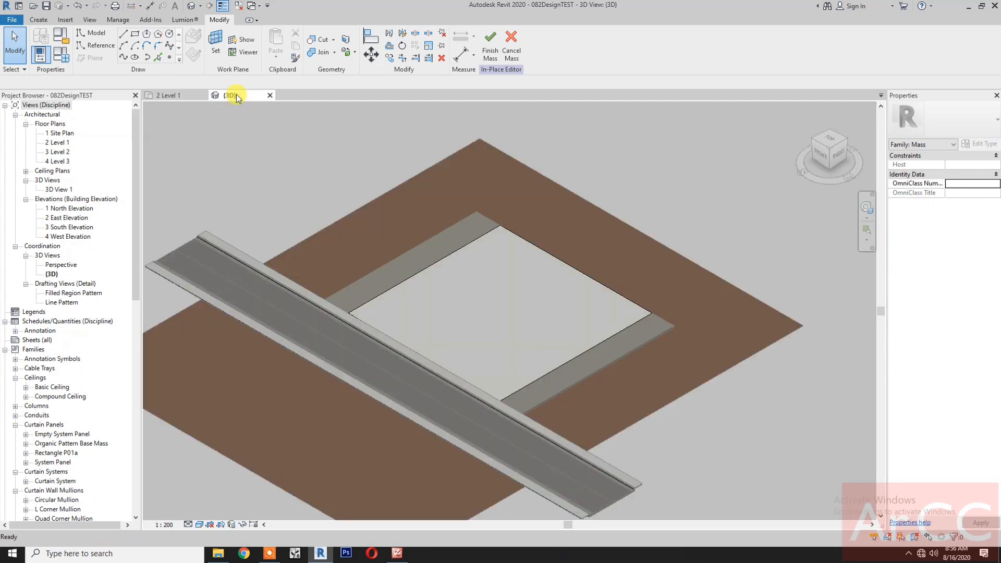
Divide the square mass surface and set both the U grid and V grid numbers to 1
left_click(443, 261)
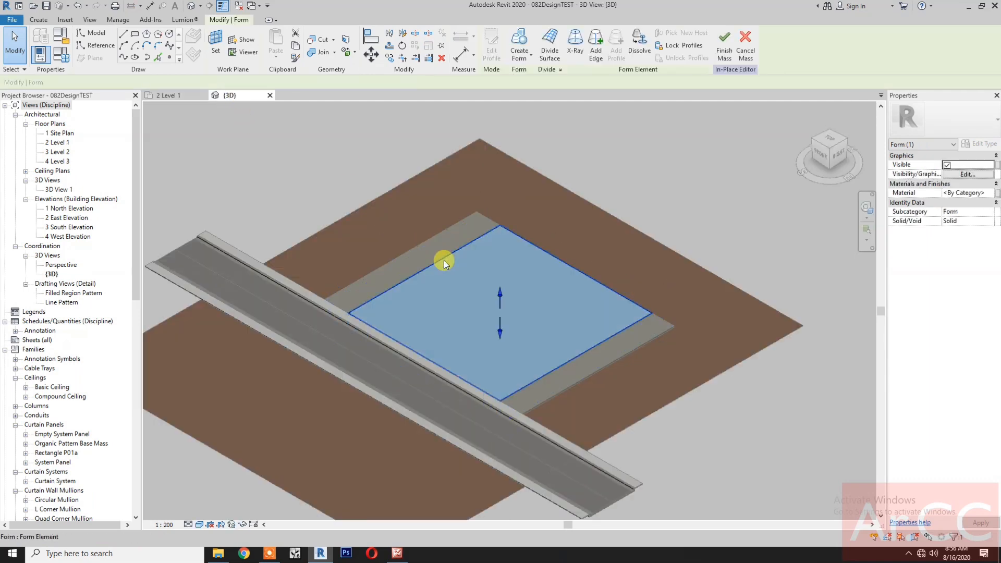
left_click(557, 47)
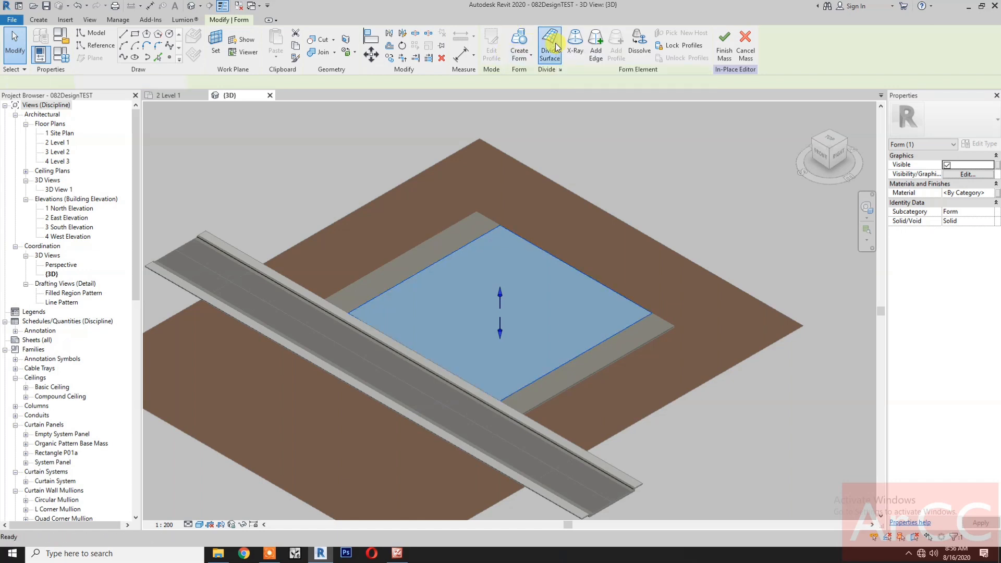
left_click(967, 203)
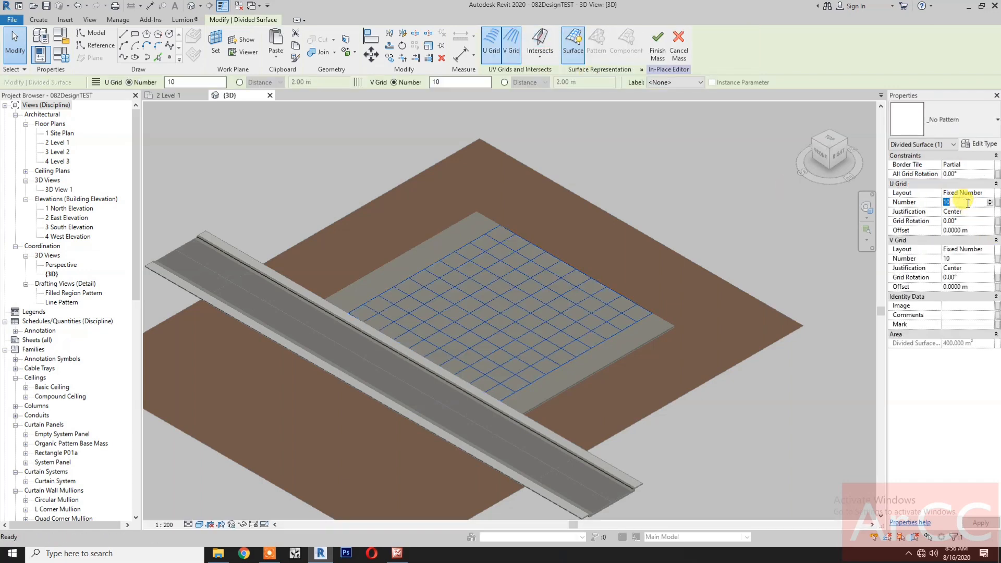
type("1")
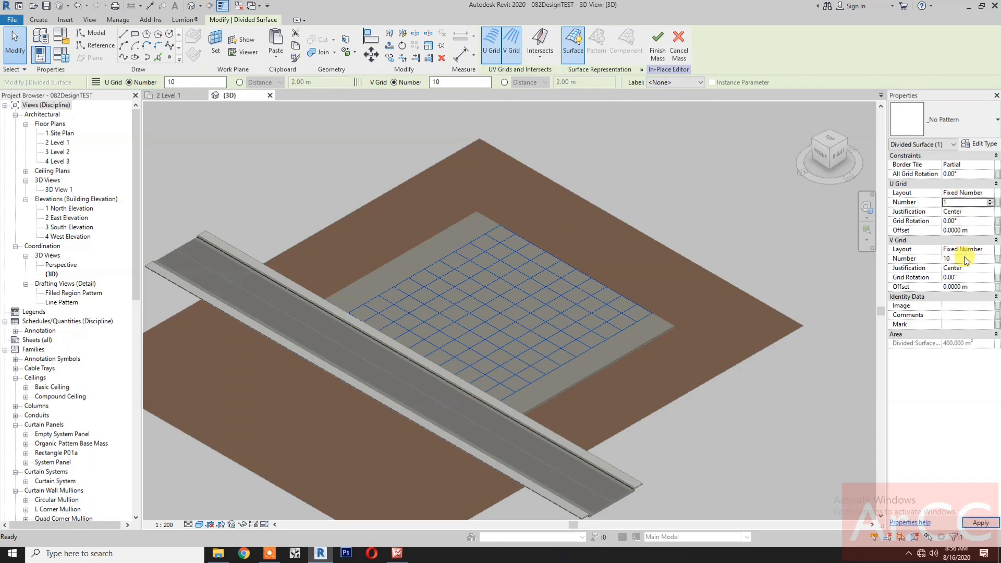
left_click(965, 258)
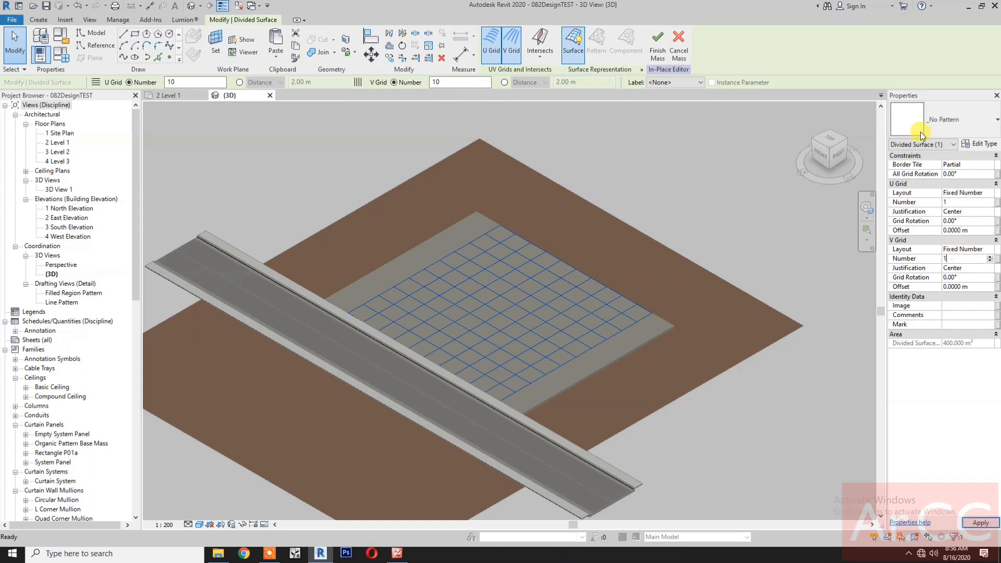
Apply the Organic Pattern Base Mass component to the divided surface and enable Component Flip, accepting the family warnings
left_click(953, 121)
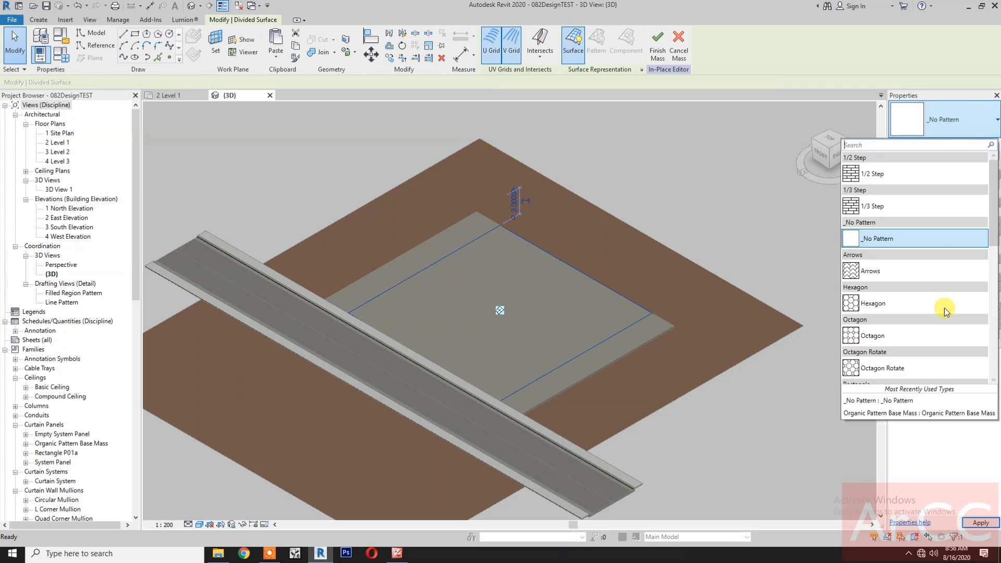
left_click(921, 413)
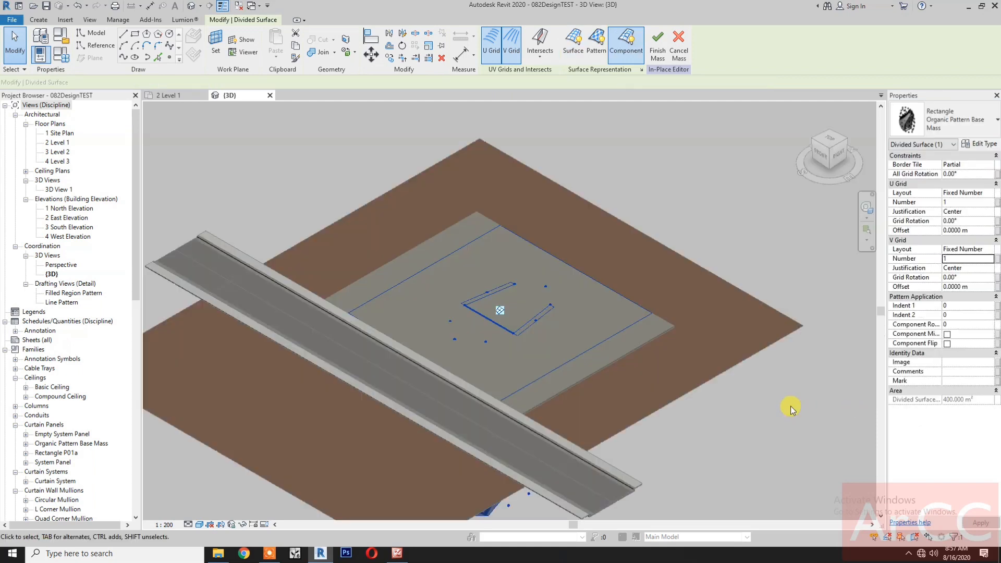
left_click(947, 343)
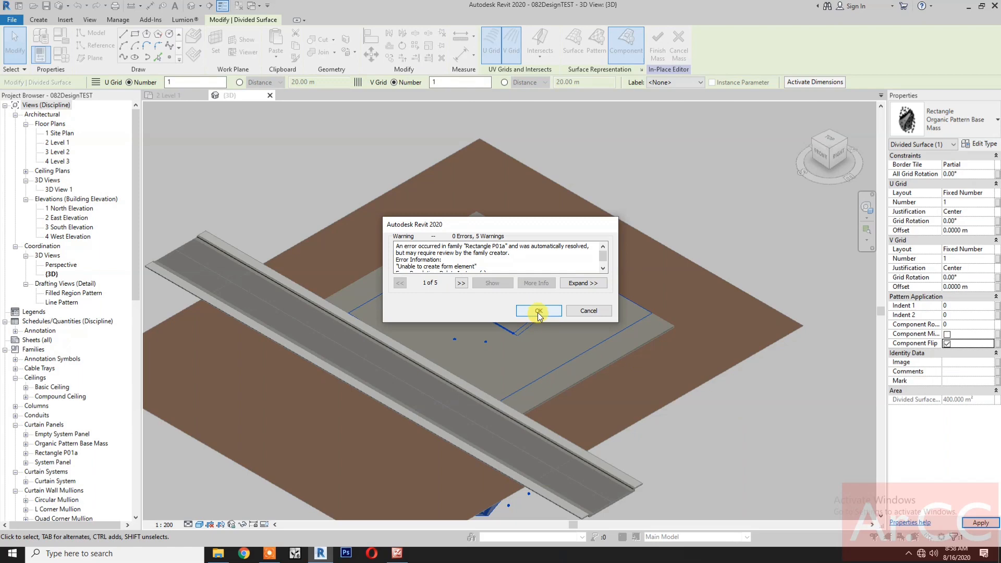
left_click(539, 311)
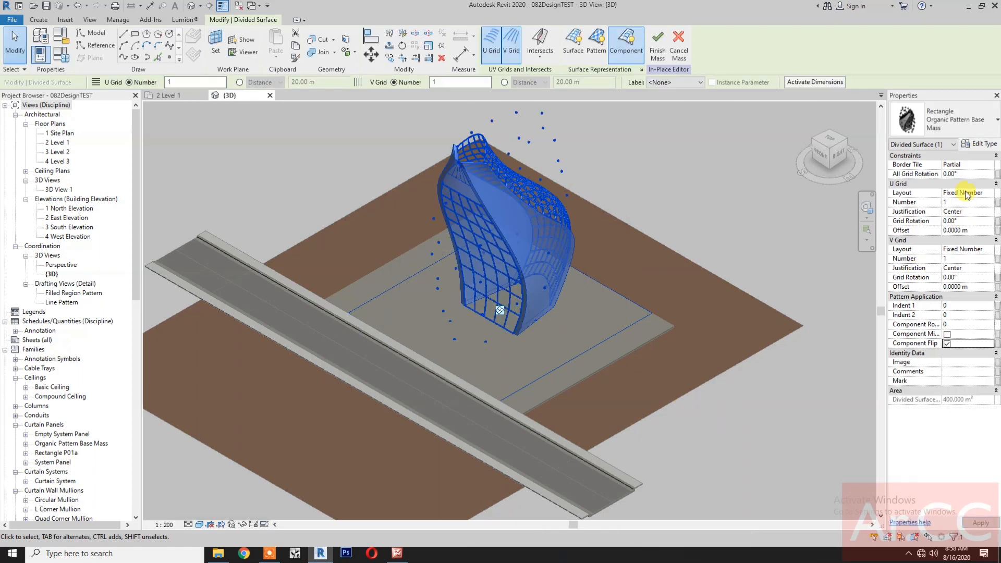
Set the divided surface's All Grid Rotation to 180° and finish the in-place mass, dismissing the mesh geometry warning
left_click(969, 174)
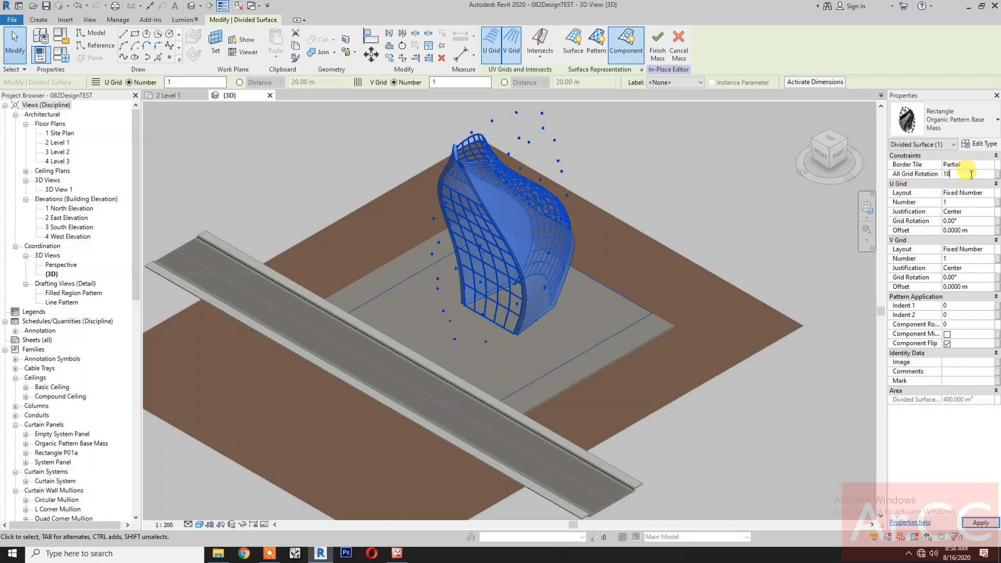
key("Return")
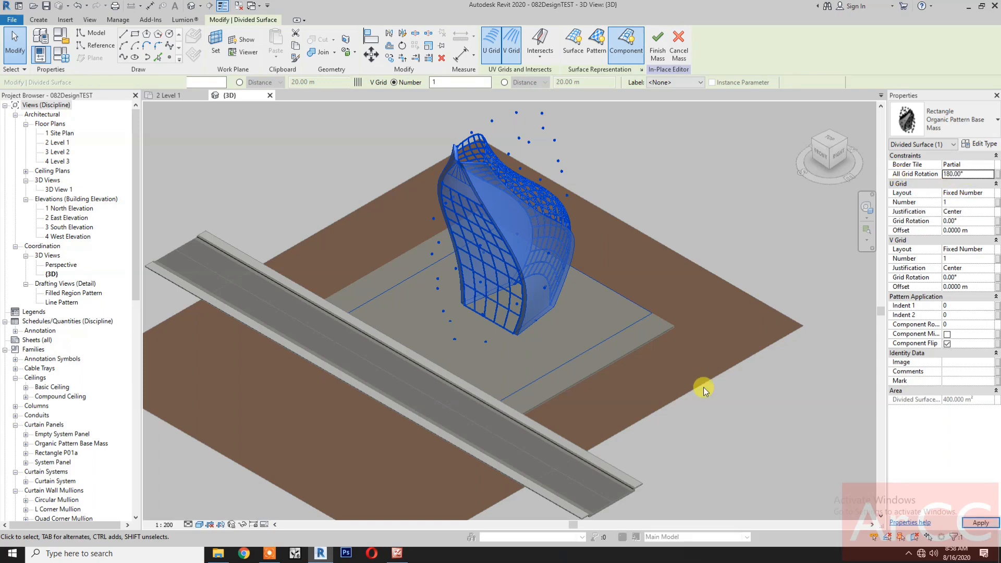
left_click(738, 441)
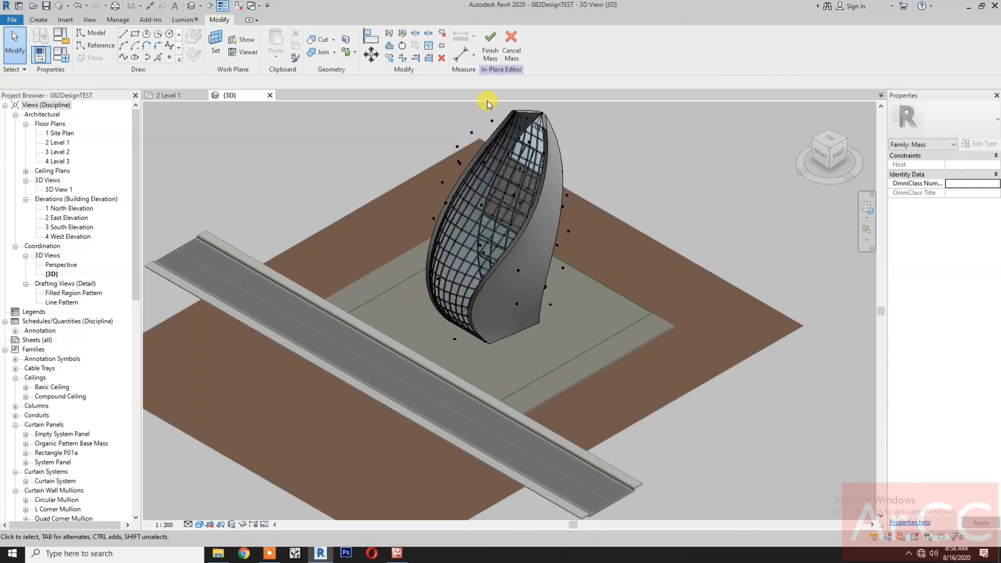
left_click(489, 46)
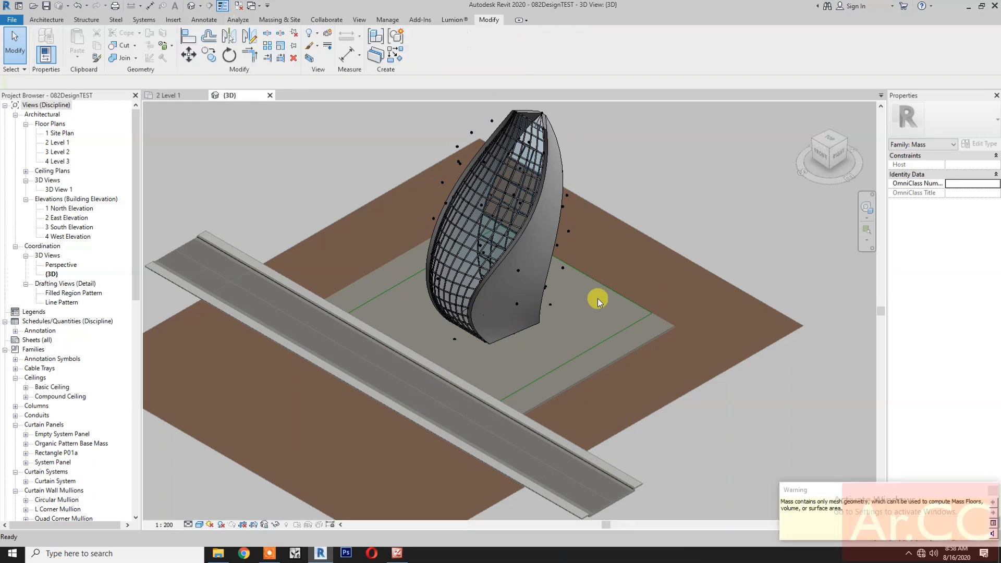
left_click(995, 493)
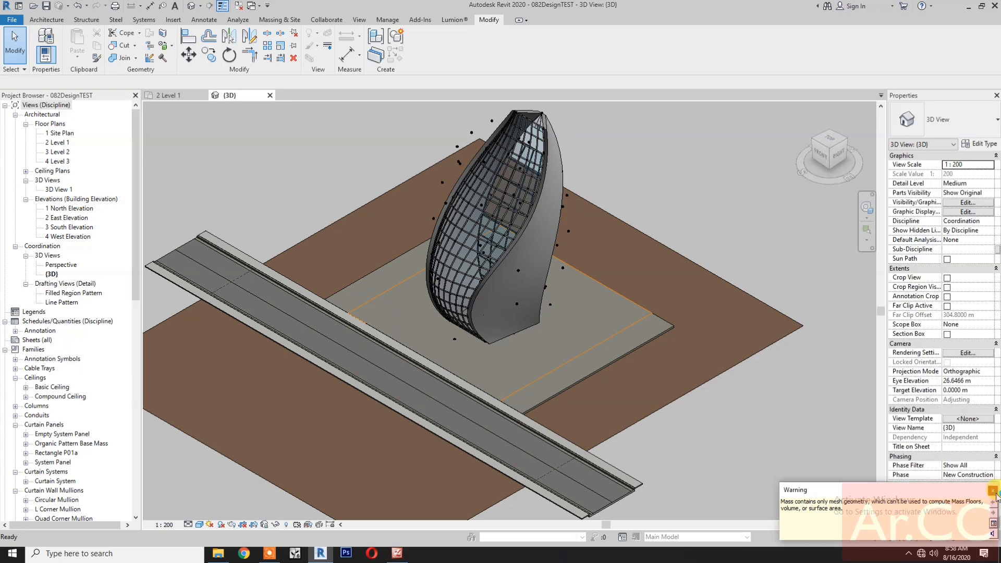
Set the conceptual mass display to Show Mass by View Settings and bring up the navigation wheel for the 3D view
scroll(565, 345, "up", 5)
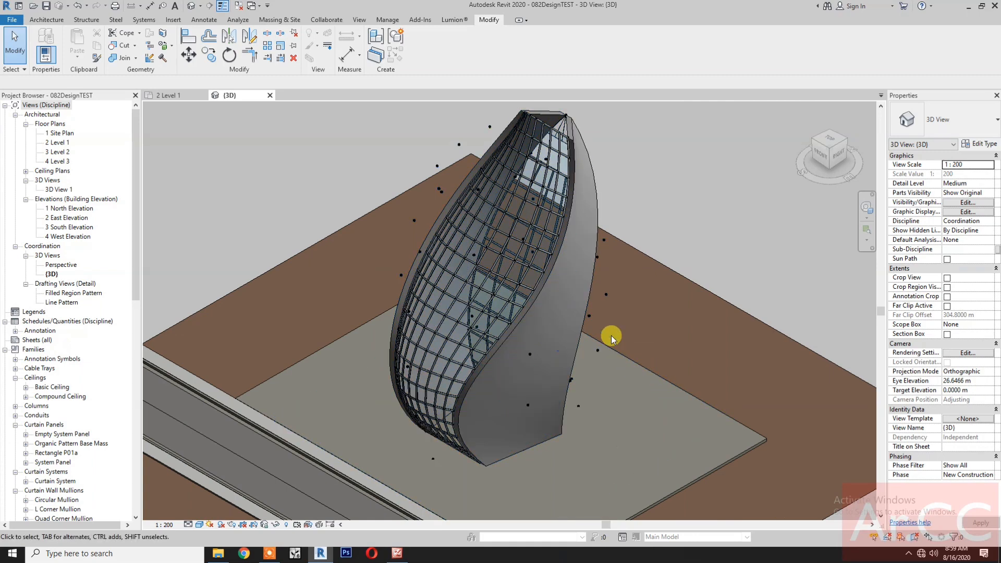
scroll(626, 354, "down", 2)
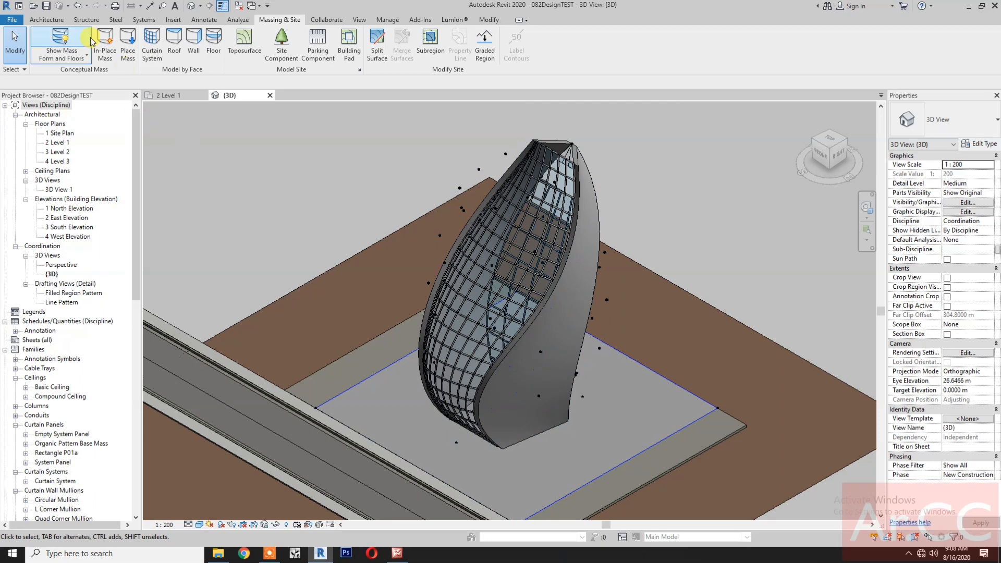
left_click(74, 44)
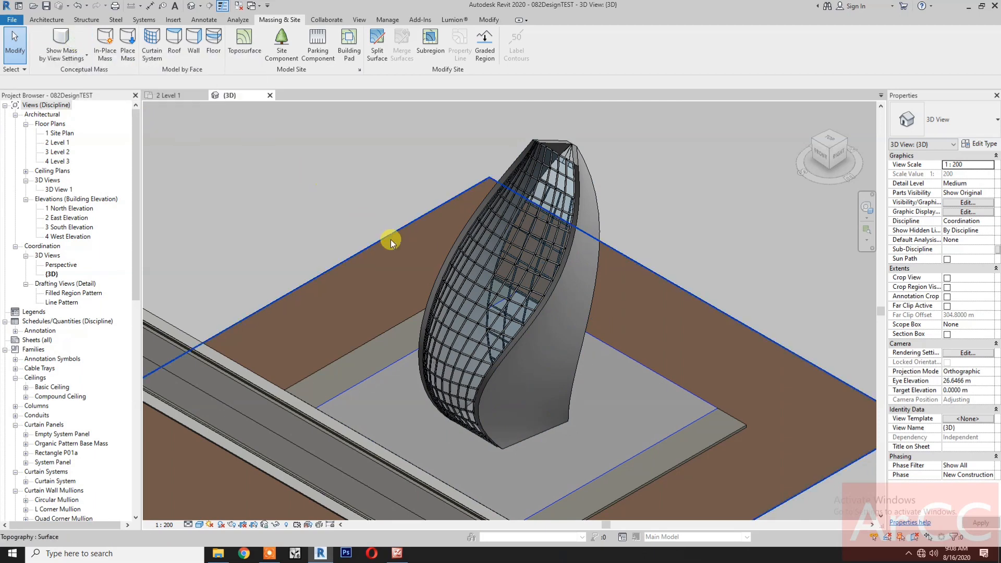
left_click(866, 209)
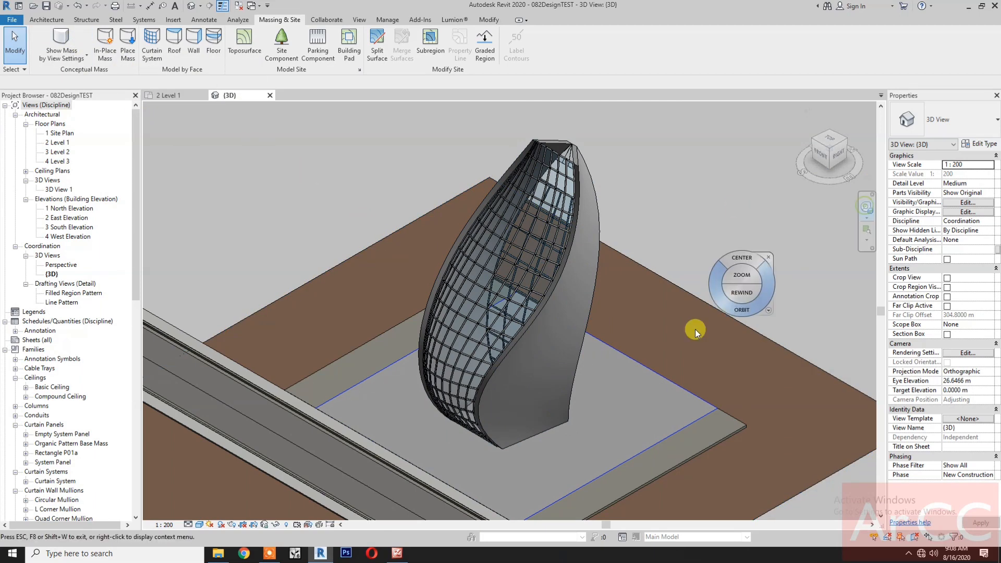